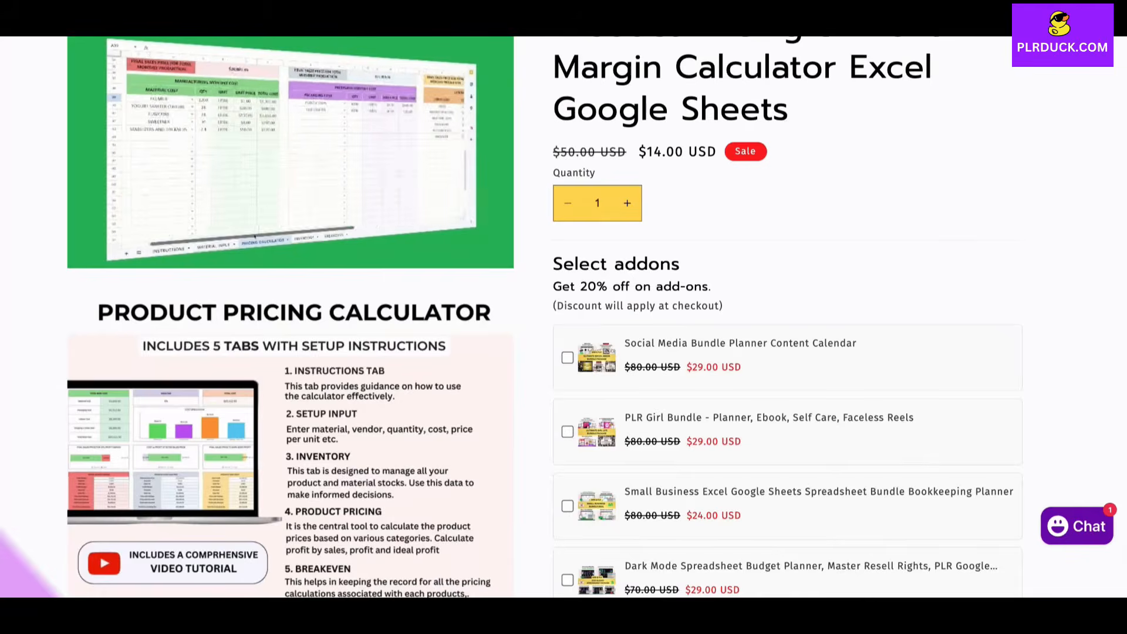
# Step: Review the product pricing calculator's store page, covering its tabs, features, compatibility and pricing methods
pyautogui.scroll(-4, 290, 317)
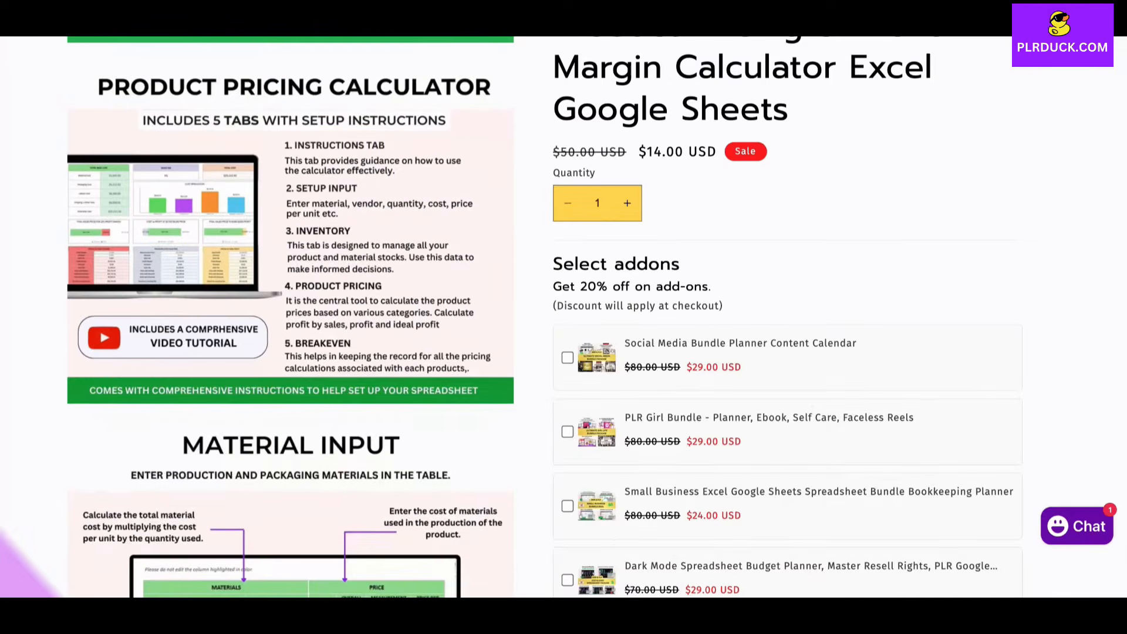
pyautogui.scroll(-4, 291, 318)
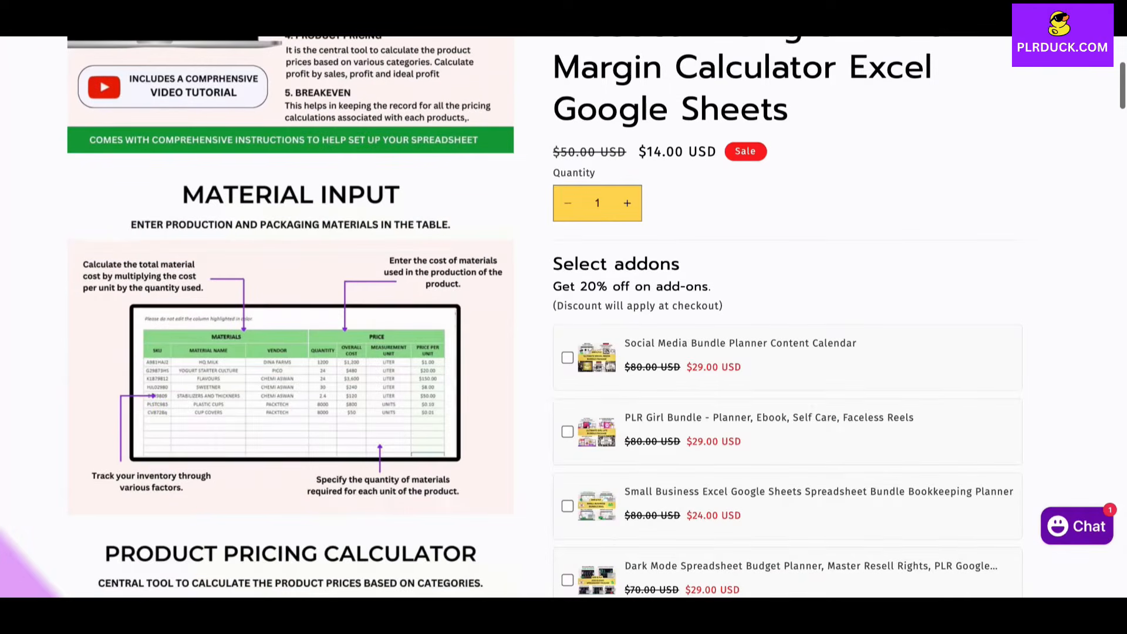
pyautogui.scroll(-4, 290, 317)
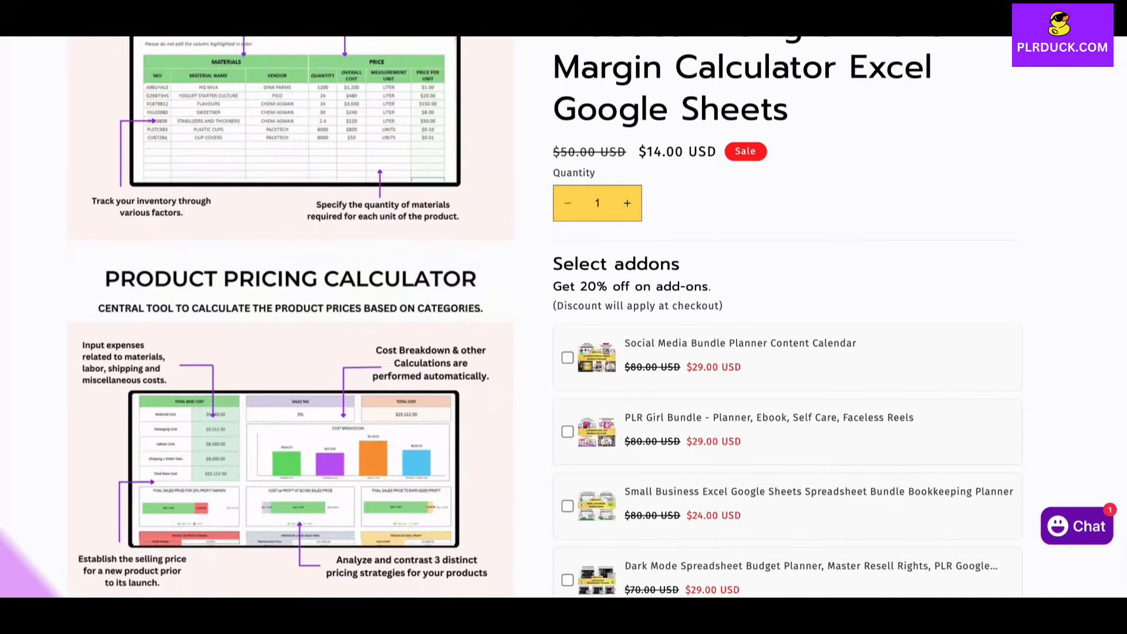
pyautogui.scroll(-6, 290, 317)
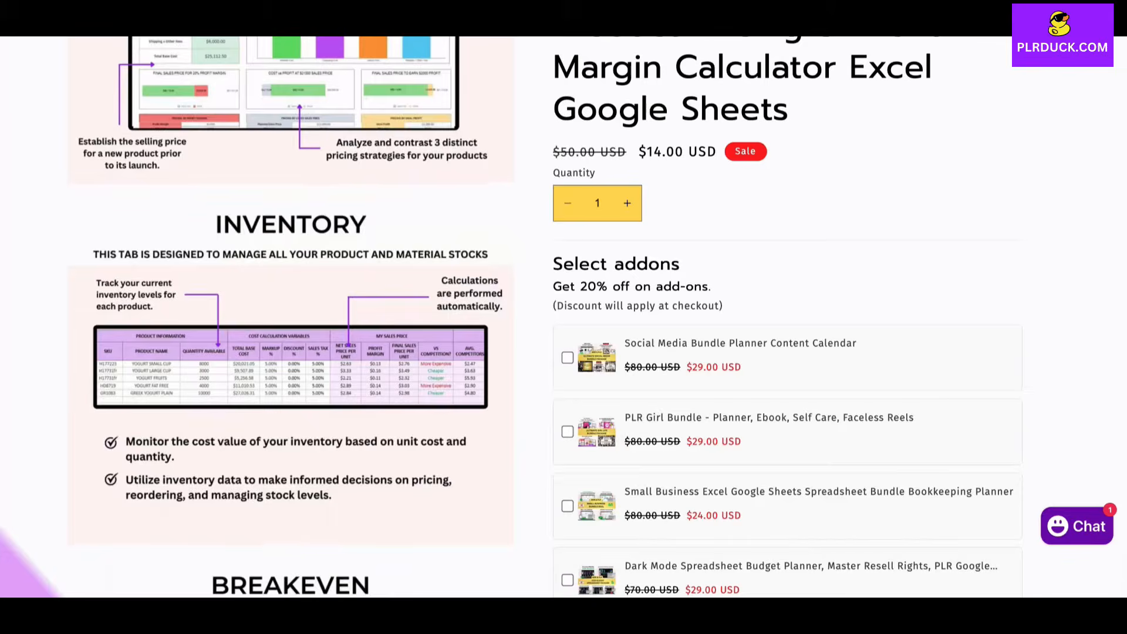
pyautogui.scroll(-4, 291, 318)
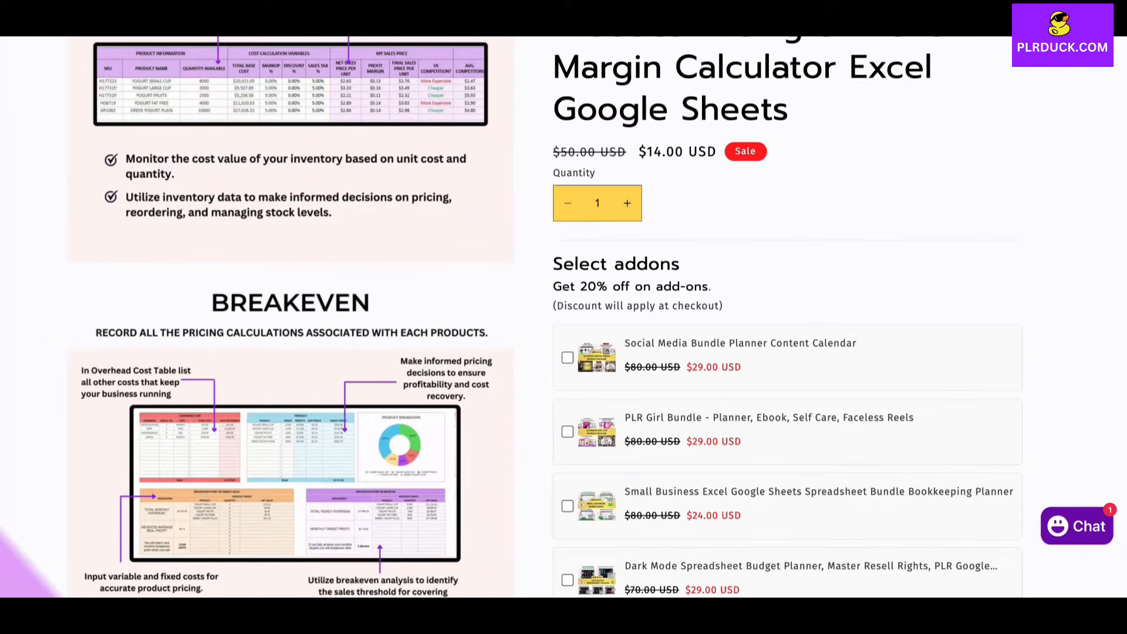
pyautogui.scroll(-8, 564, 317)
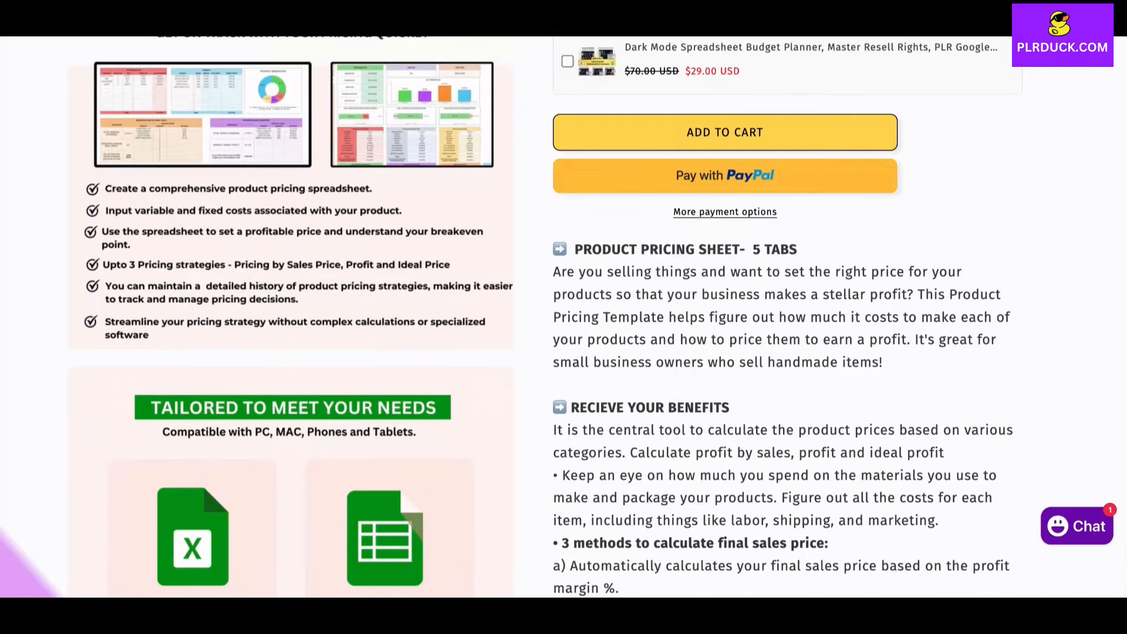
pyautogui.scroll(-4, 564, 317)
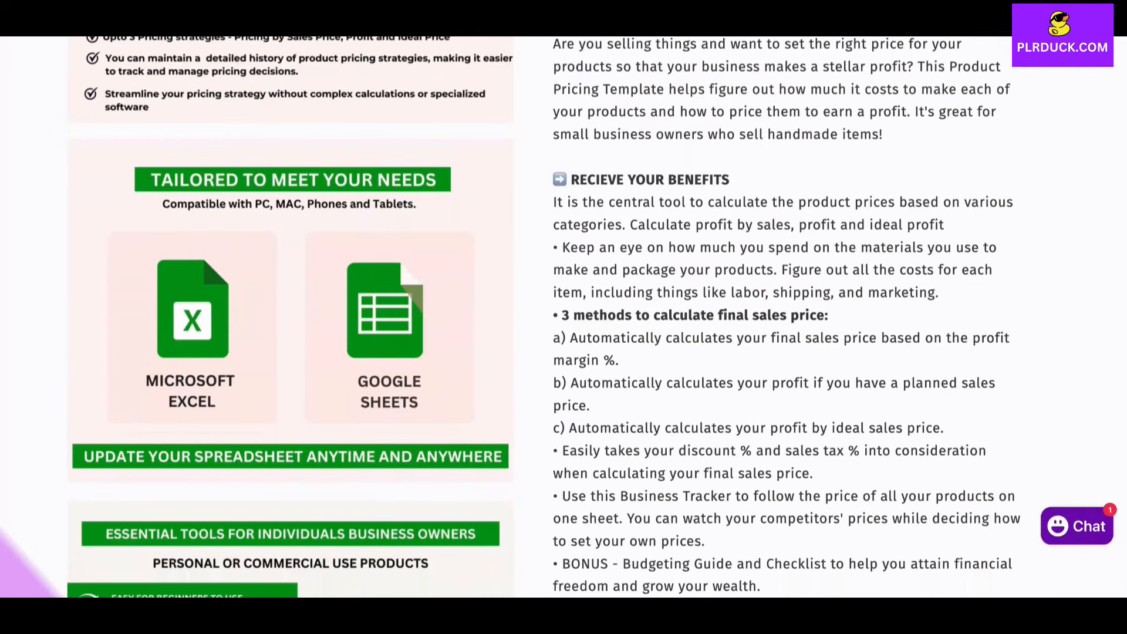
pyautogui.scroll(5, 282, 352)
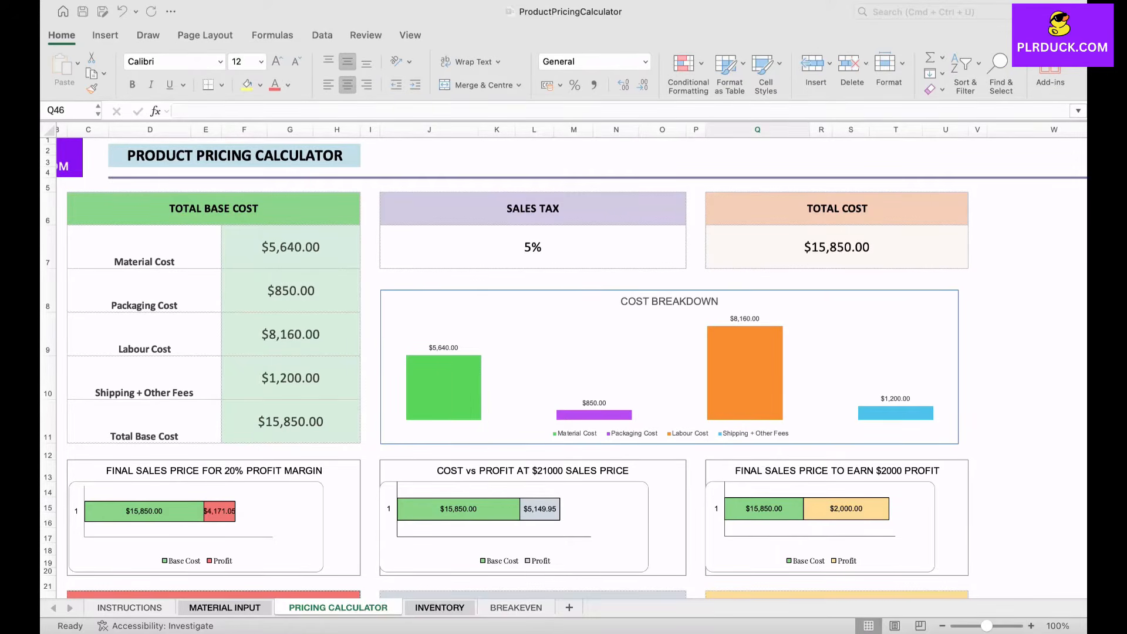
# Step: Examine the finished pricing calculator sheet's charts, three pricing methods, and manufacturing, packaging, labor and shipping cost tables
pyautogui.scroll(-10, 564, 364)
pyautogui.hscroll(-2, 563, 364)
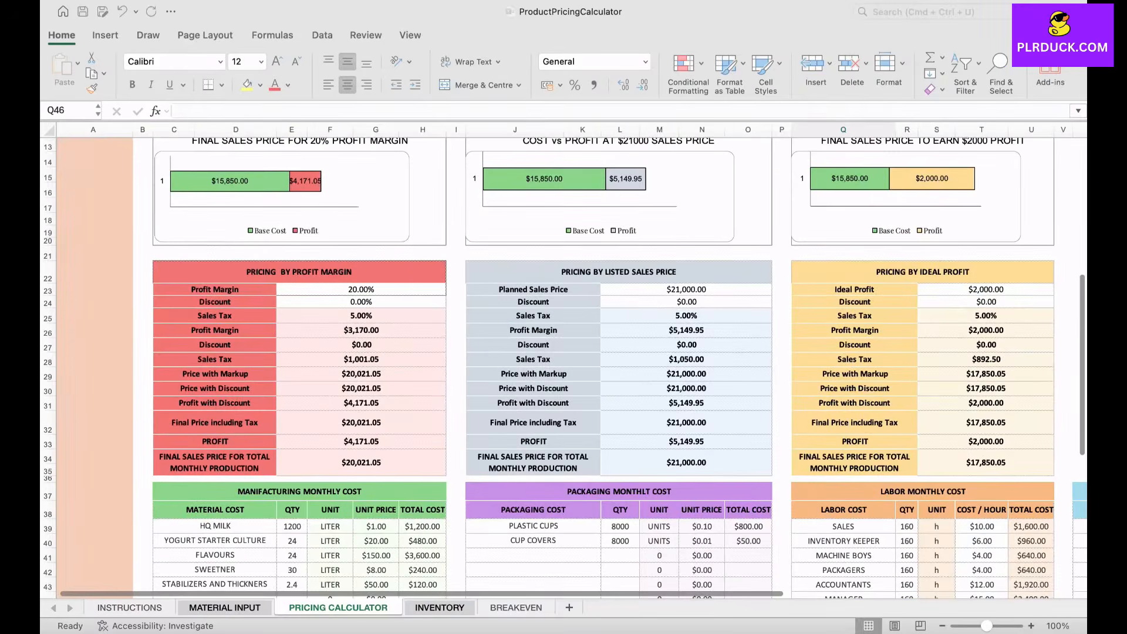
pyautogui.scroll(-6, 564, 364)
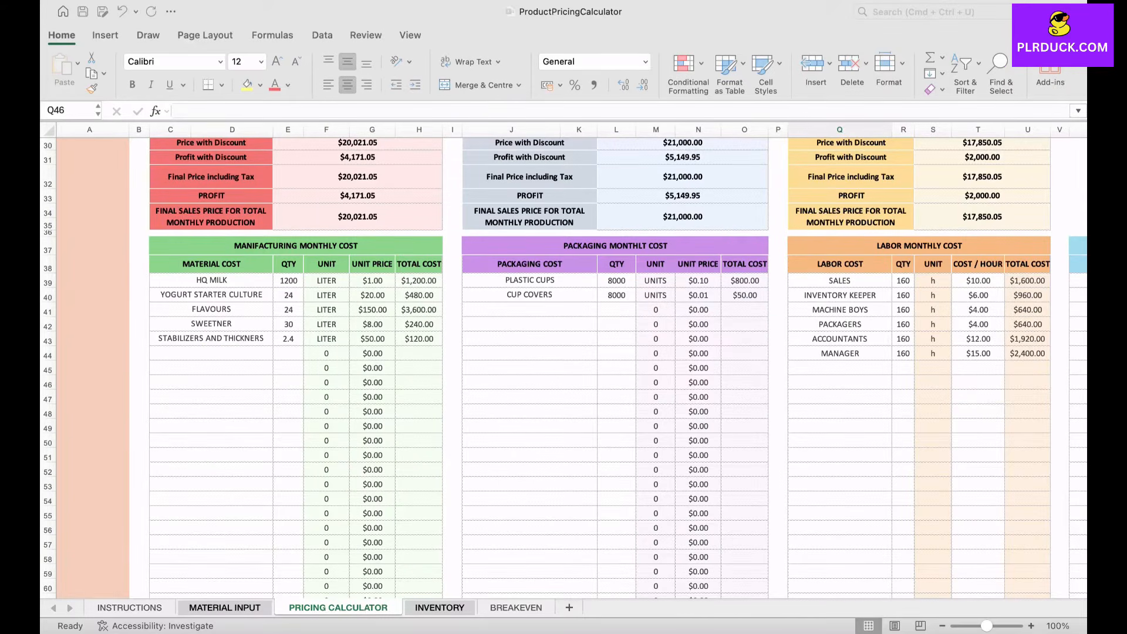
pyautogui.hscroll(4, 564, 364)
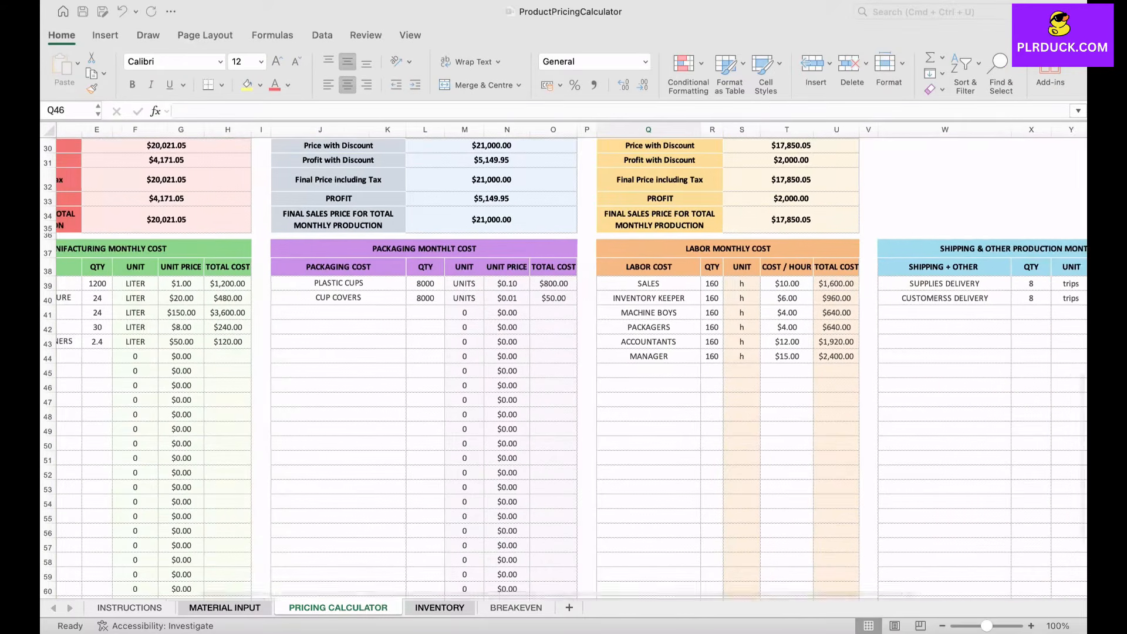
pyautogui.hscroll(5, 564, 364)
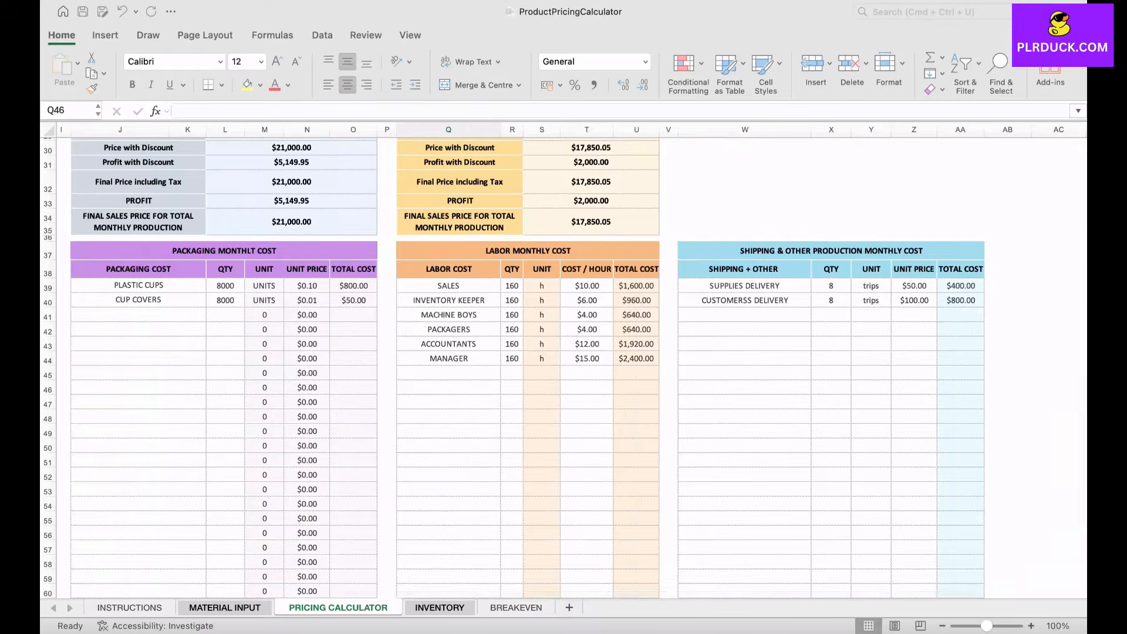
pyautogui.hscroll(-8, 564, 364)
pyautogui.scroll(3, 564, 364)
pyautogui.scroll(3, 564, 364)
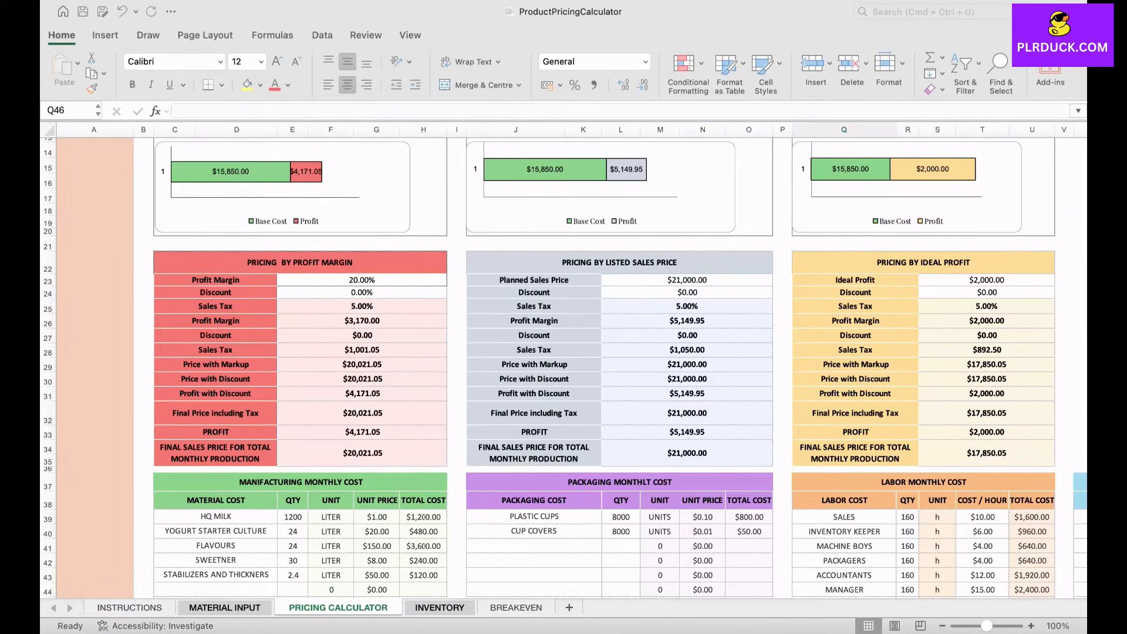
pyautogui.scroll(5, 564, 364)
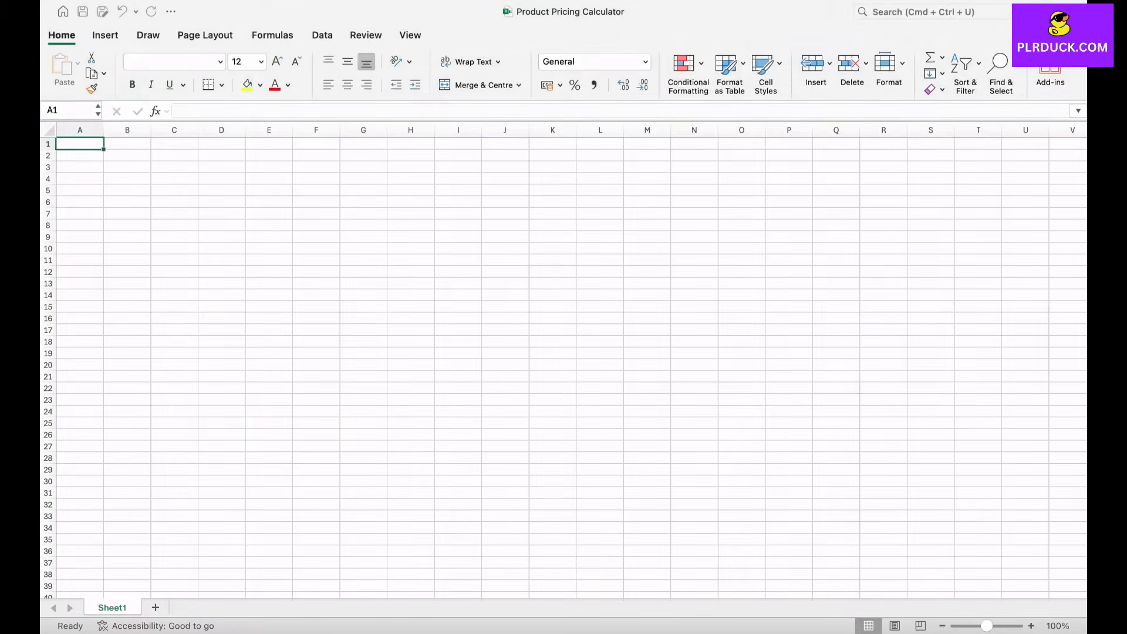
# Step: Rename the Sheet1 worksheet as PRODUCT PRICING CALCULATOR
pyautogui.doubleClick(111, 608)
pyautogui.write('PRODUCT ')
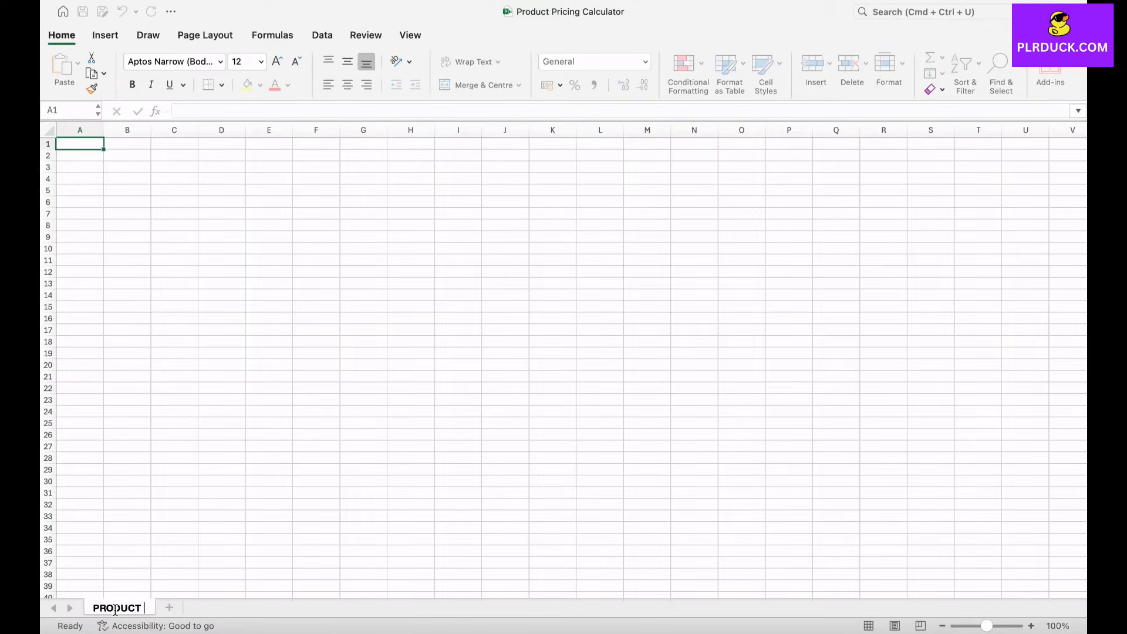
pyautogui.write('PRICING CALCULATOR')
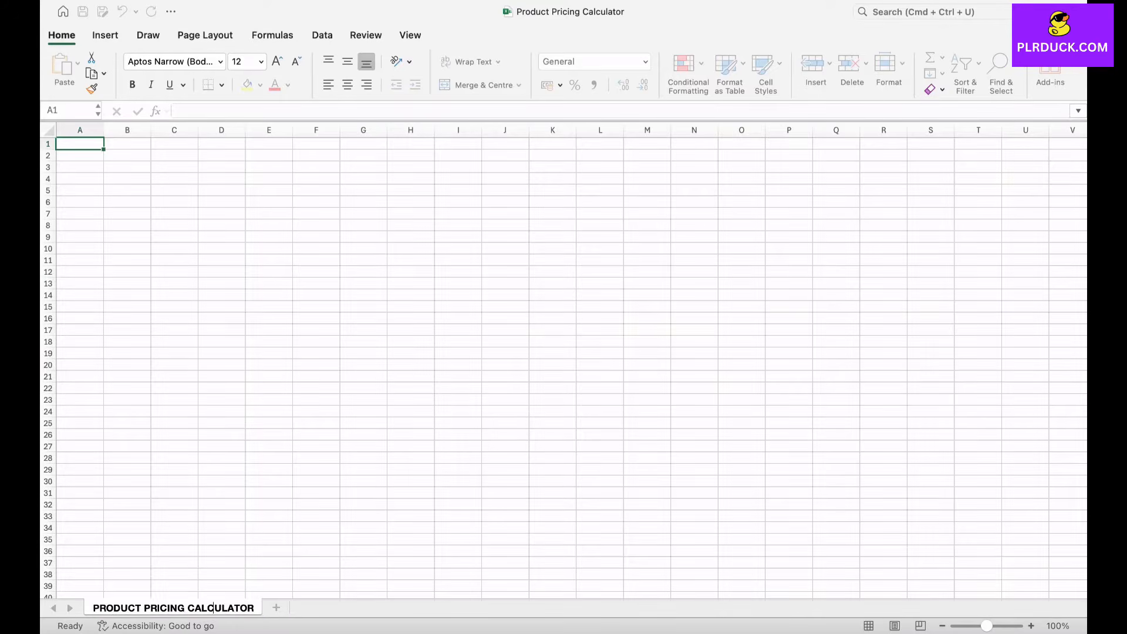
pyautogui.click(316, 283)
# Step: Merge and centre cells E1:L3 and enter the title PRODUCT PRINCING CALCULATOR
pyautogui.moveTo(269, 144); pyautogui.dragTo(600, 167)
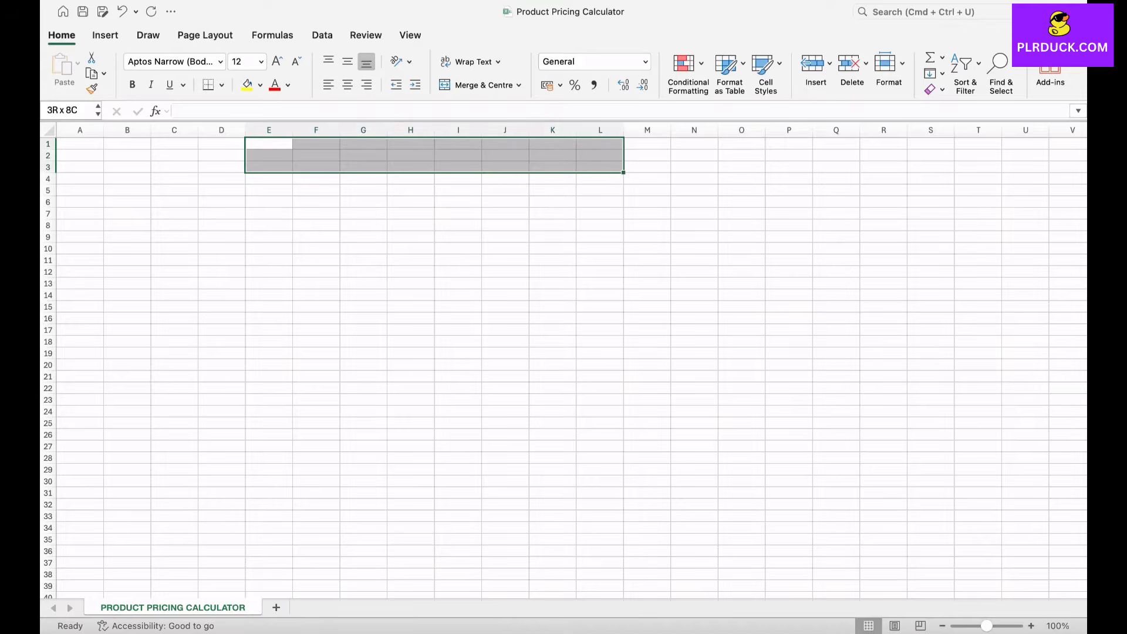
pyautogui.click(476, 85)
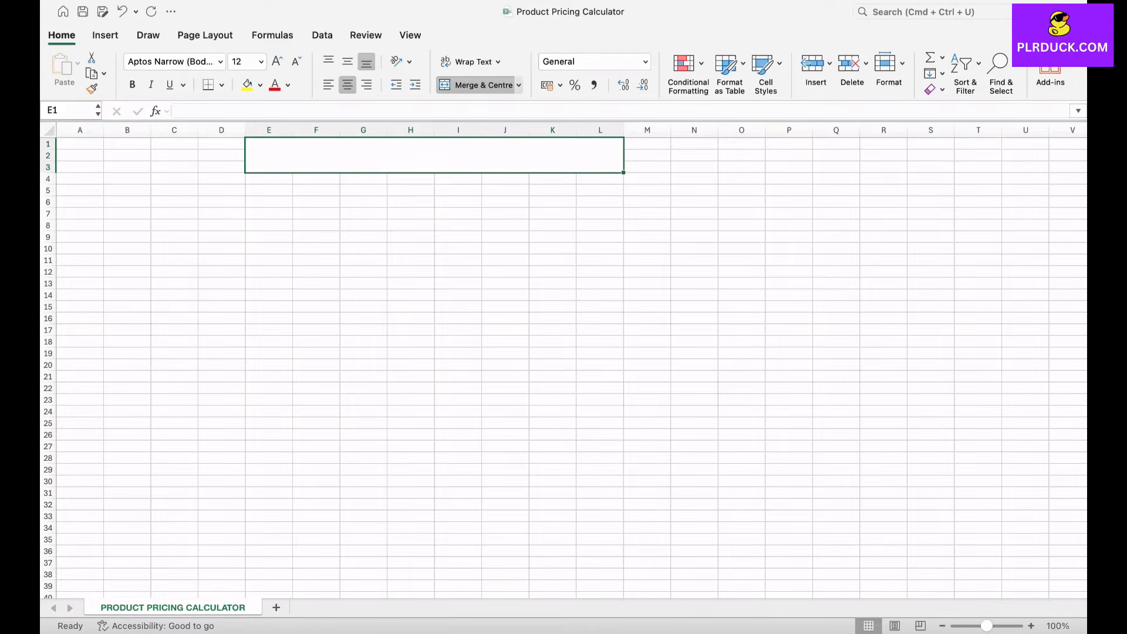
pyautogui.write('PRODUCT')
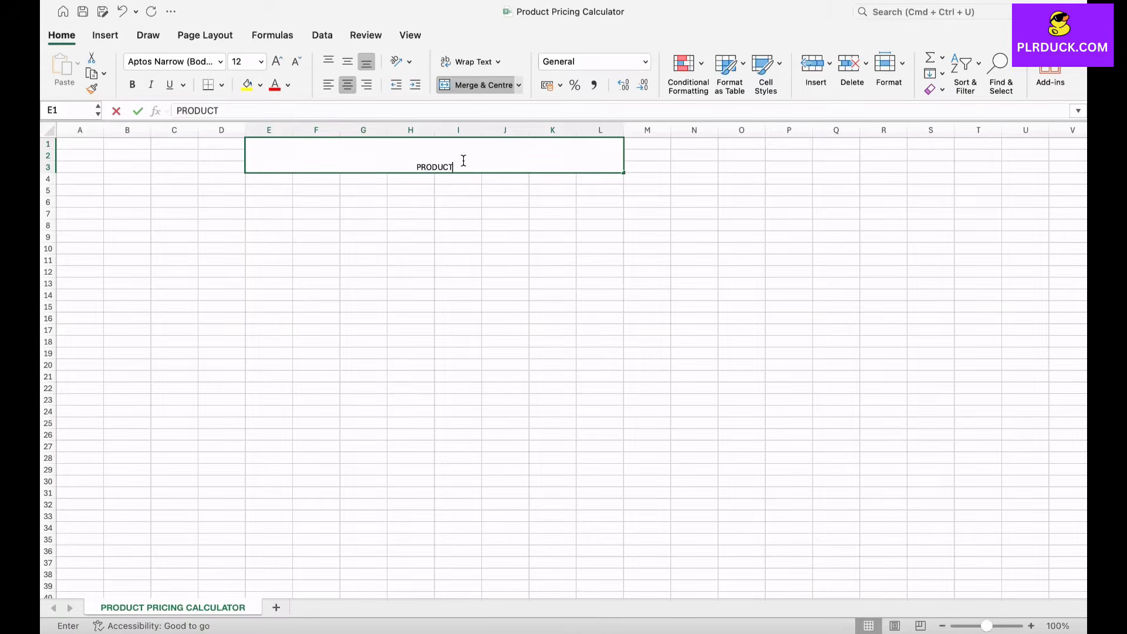
pyautogui.write(' PRINCING CALCULATOR')
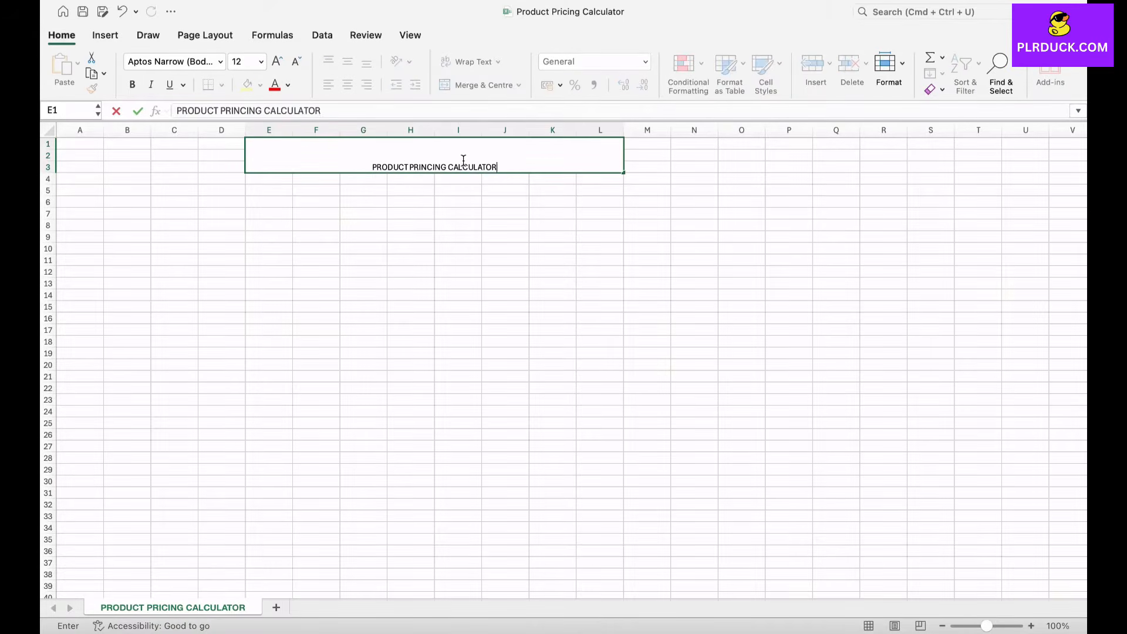
pyautogui.click(458, 190)
# Step: Correct the misspelled word in the merged title so that it reads PRODUCT PRICING CALCULATOR
pyautogui.doubleClick(414, 167)
pyautogui.press('Right')
pyautogui.press('Right')
pyautogui.press('Right')
pyautogui.press('BackSpace')
pyautogui.click(458, 202)
# Step: Format the title as bold 24 pt text, vertically centred, with a light purple fill
pyautogui.click(434, 162)
pyautogui.click(278, 61)
pyautogui.click(277, 61)
pyautogui.click(277, 62)
pyautogui.click(277, 62)
pyautogui.click(277, 62)
pyautogui.click(277, 62)
pyautogui.click(132, 85)
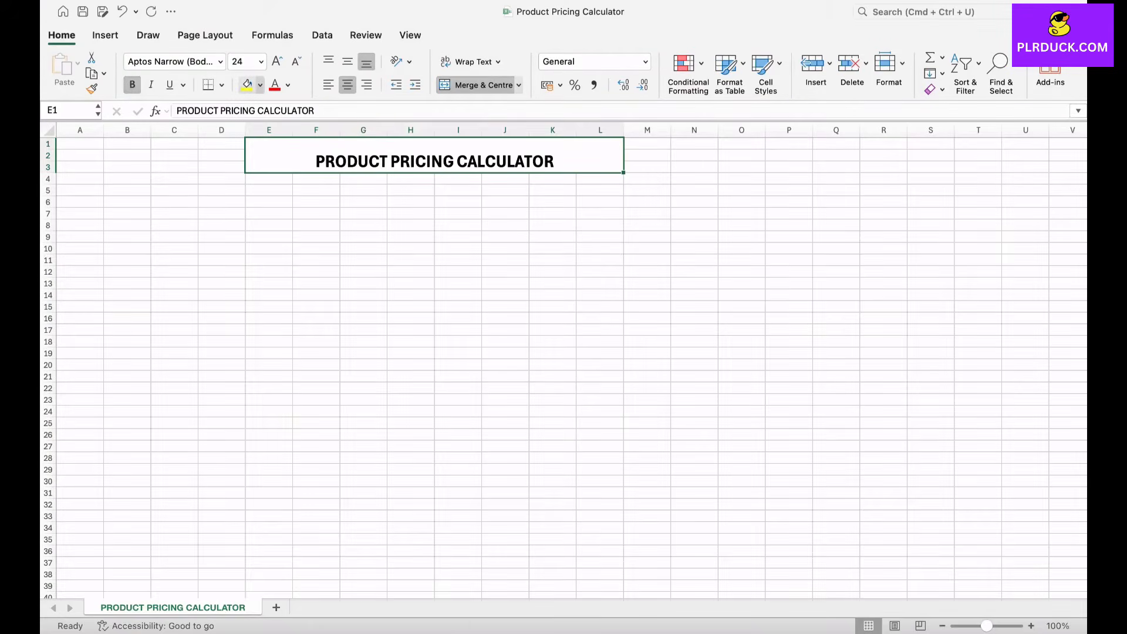
pyautogui.click(260, 86)
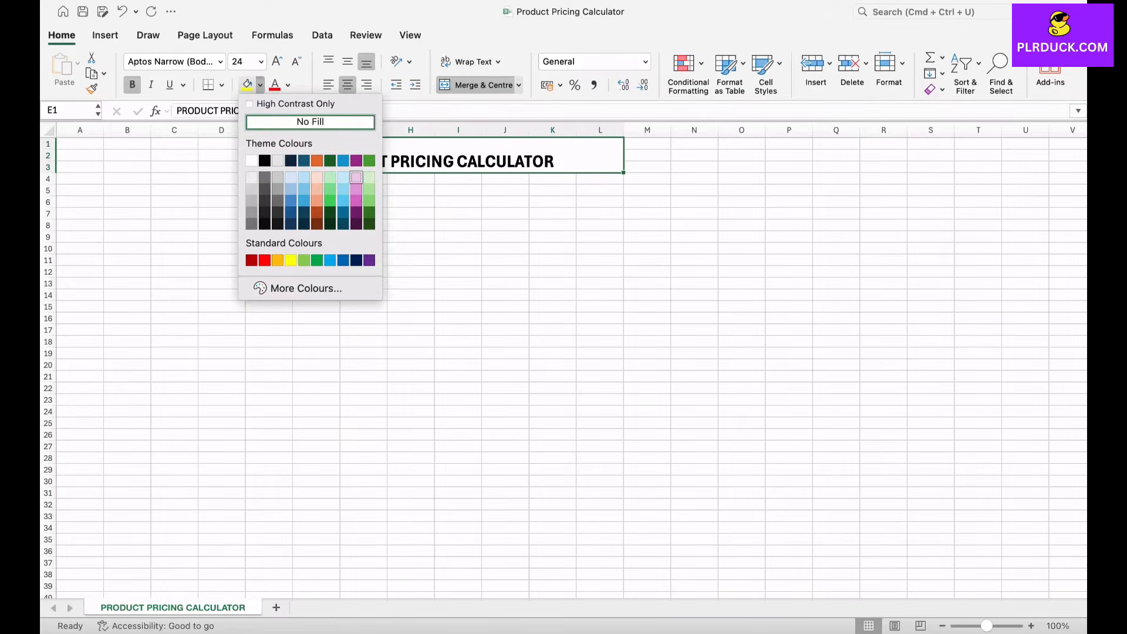
pyautogui.click(357, 176)
pyautogui.click(348, 62)
pyautogui.click(363, 213)
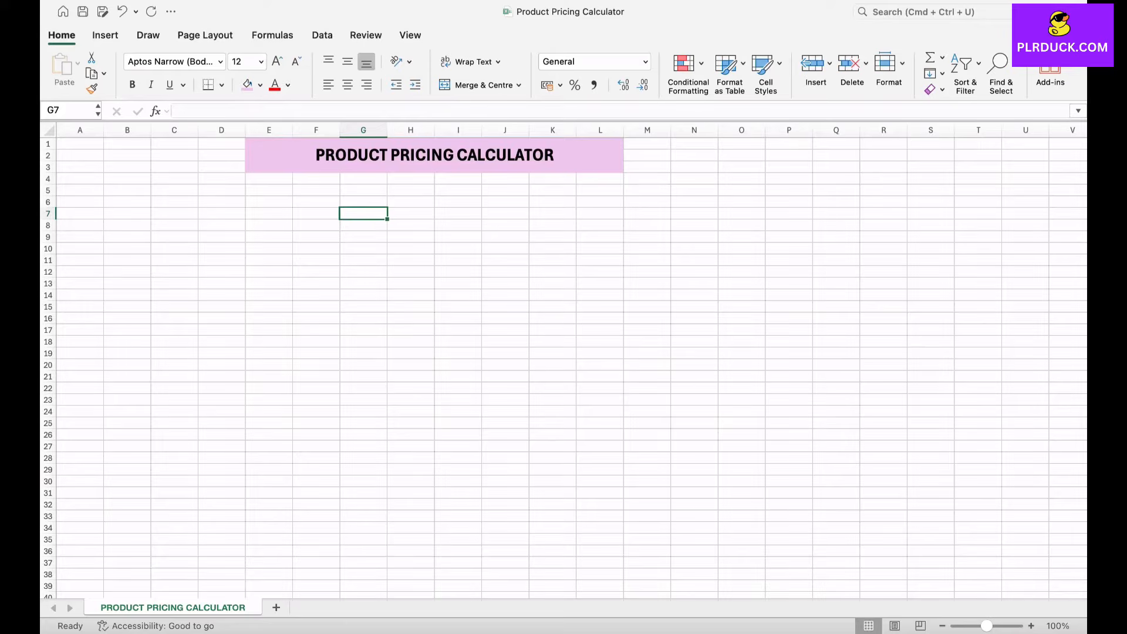
# Step: Widen column C to about twice its default width
pyautogui.scroll(-2, 564, 364)
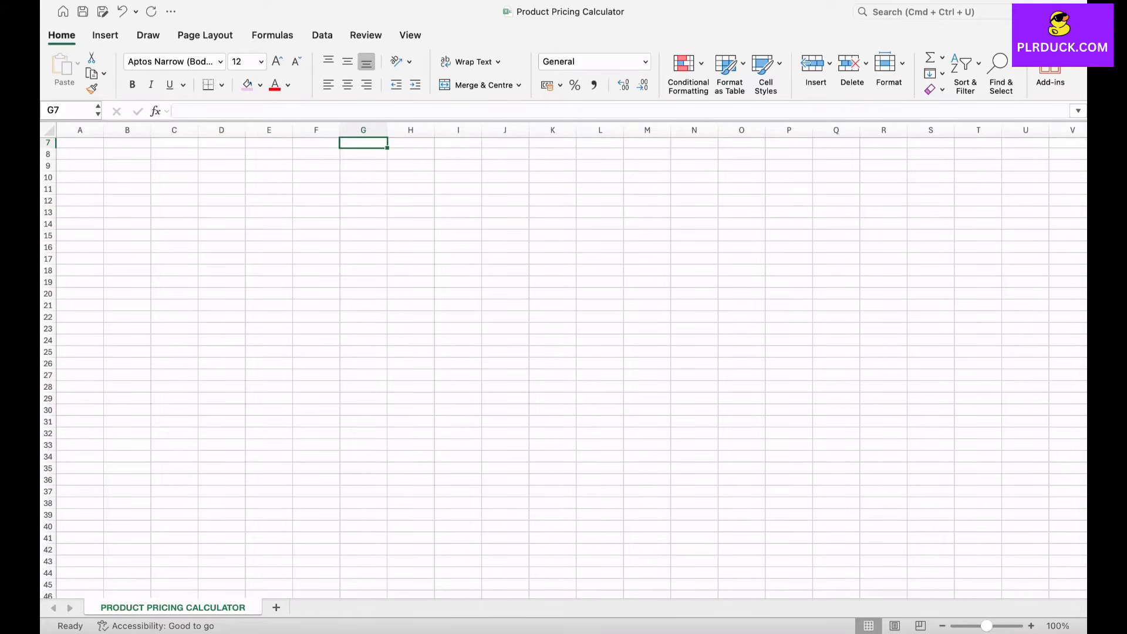
pyautogui.scroll(-2, 564, 364)
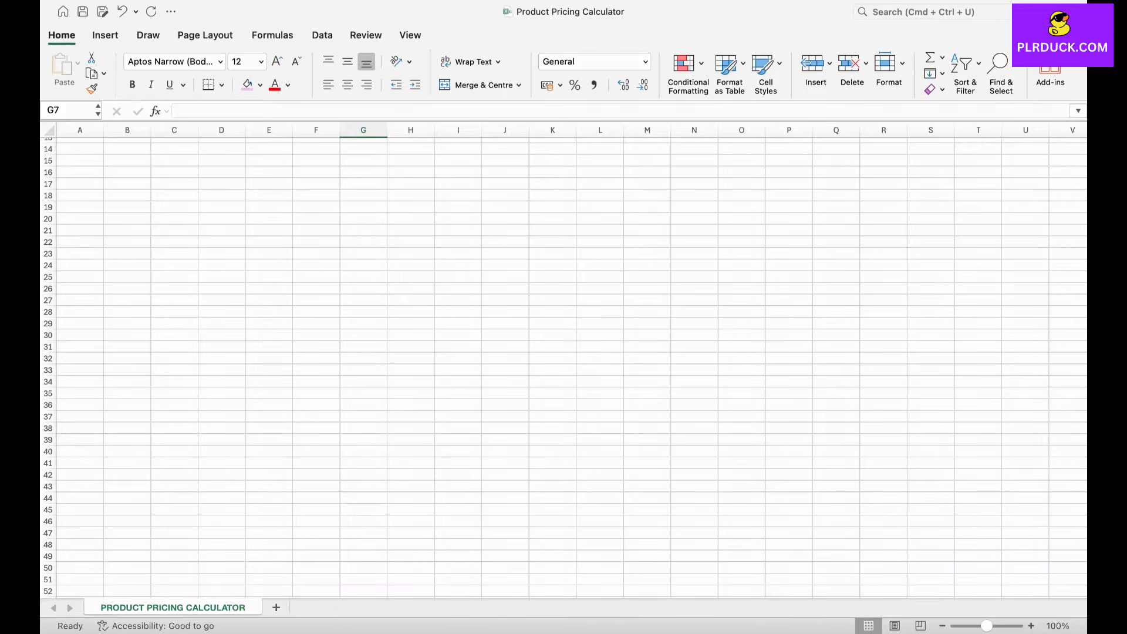
pyautogui.moveTo(197, 129); pyautogui.dragTo(247, 130)
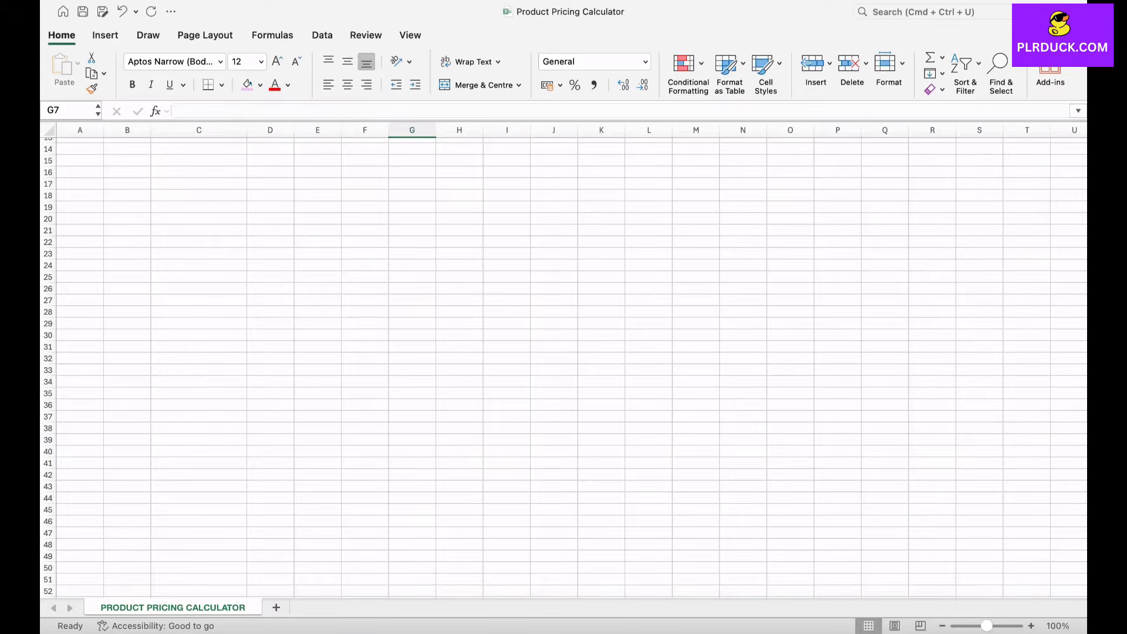
# Step: Merge and centre cells C30:G31 and enter the heading MANUFACTURING MONTHLY COST
pyautogui.moveTo(198, 335); pyautogui.dragTo(412, 346)
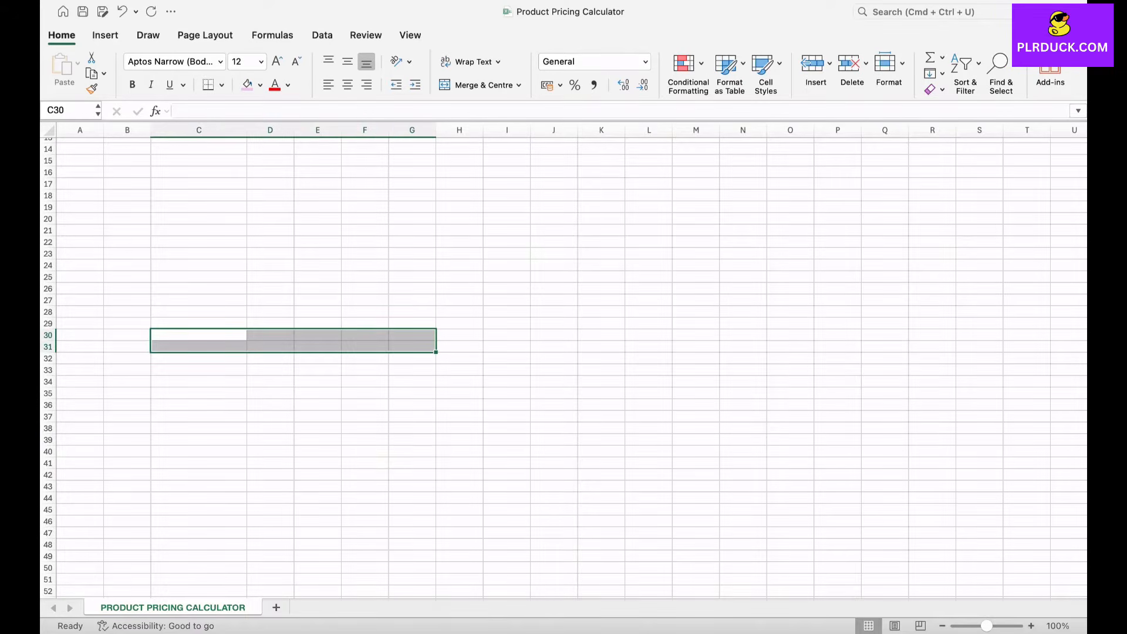
pyautogui.click(476, 85)
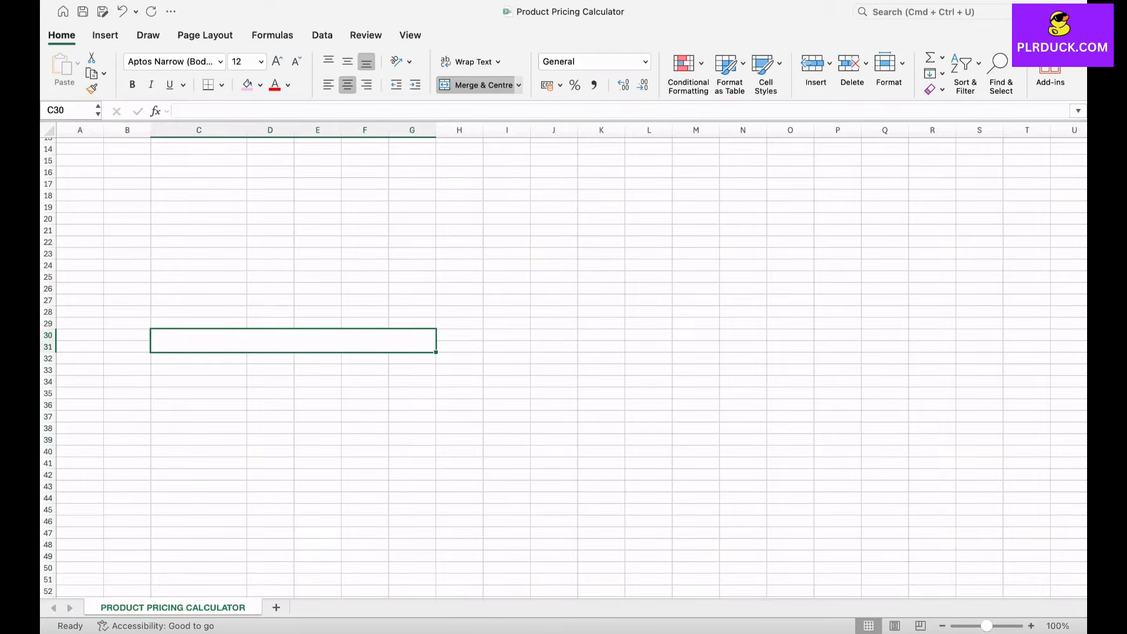
pyautogui.write('MANUFA')
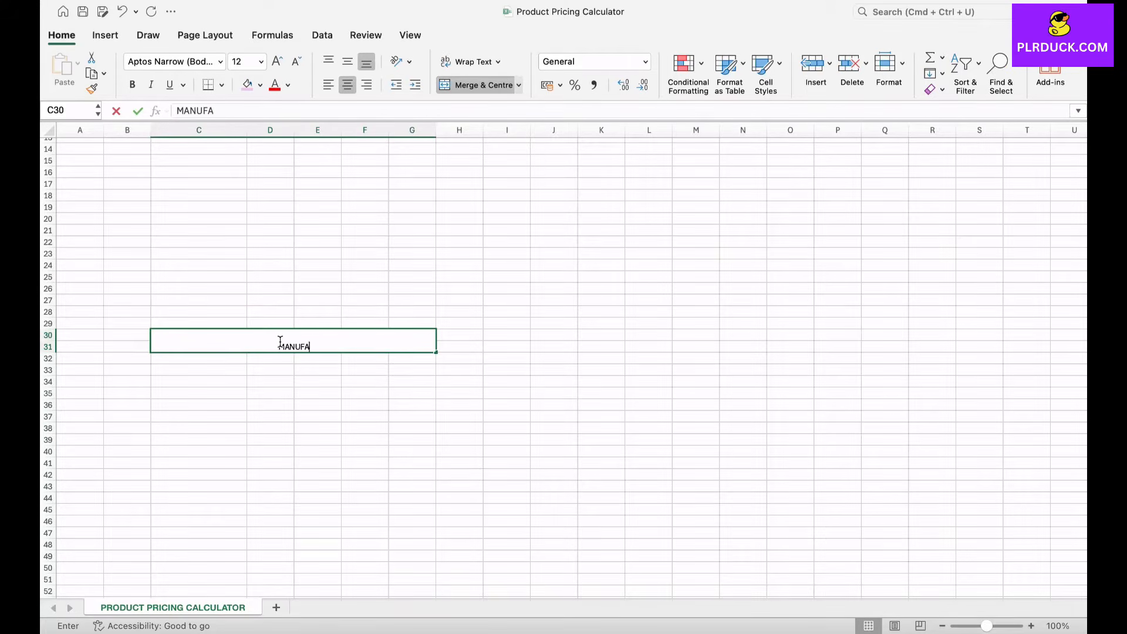
pyautogui.write('CTURING MON')
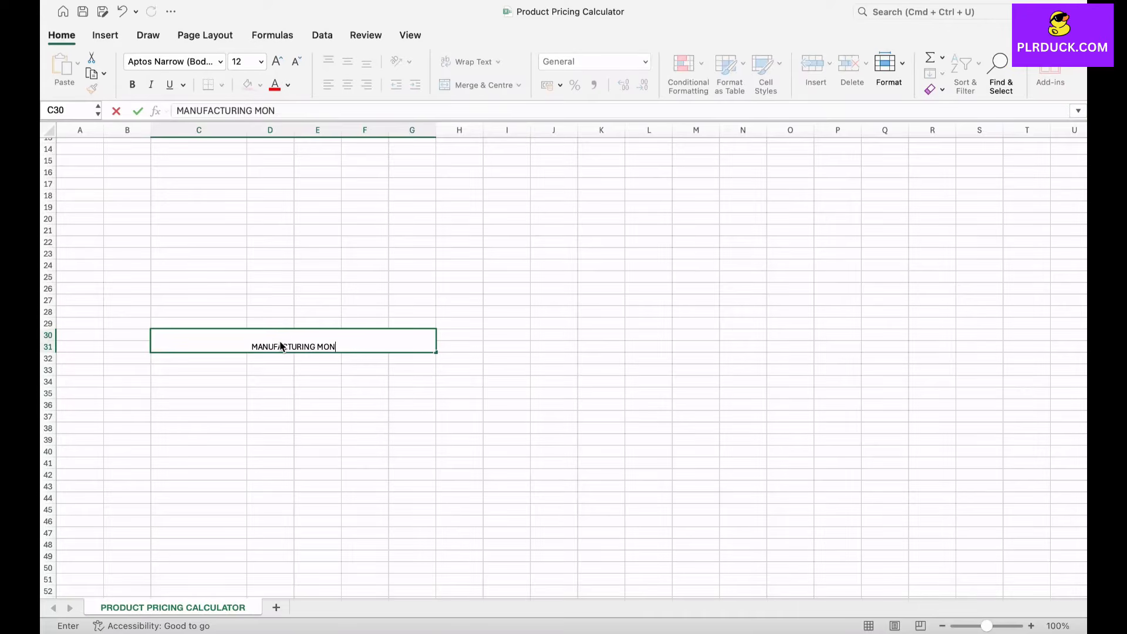
pyautogui.write('THLY COST')
pyautogui.click(283, 394)
# Step: Format the MANUFACTURING MONTHLY COST heading as bold 14 pt text, vertically centred, with a light green fill
pyautogui.click(294, 342)
pyautogui.click(260, 85)
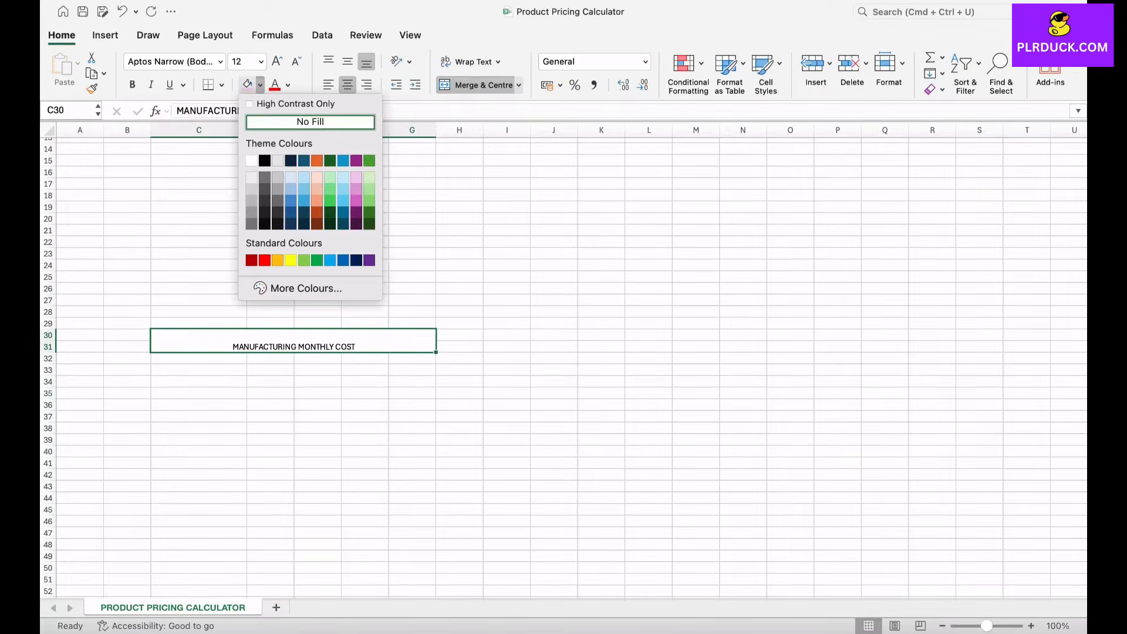
pyautogui.click(330, 177)
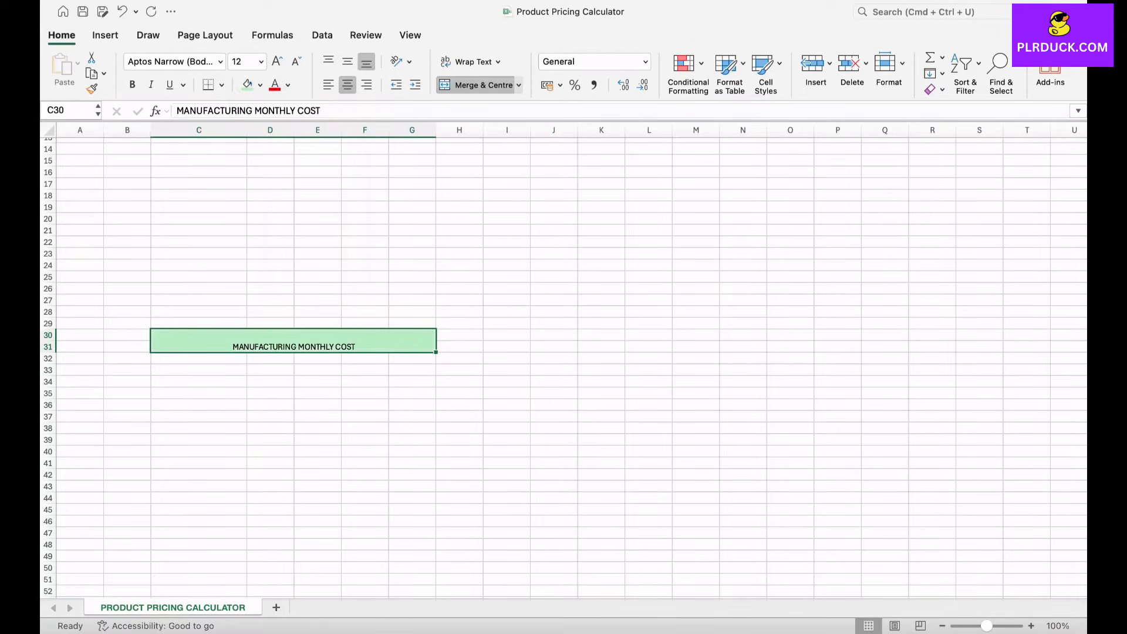
pyautogui.click(277, 61)
pyautogui.click(132, 85)
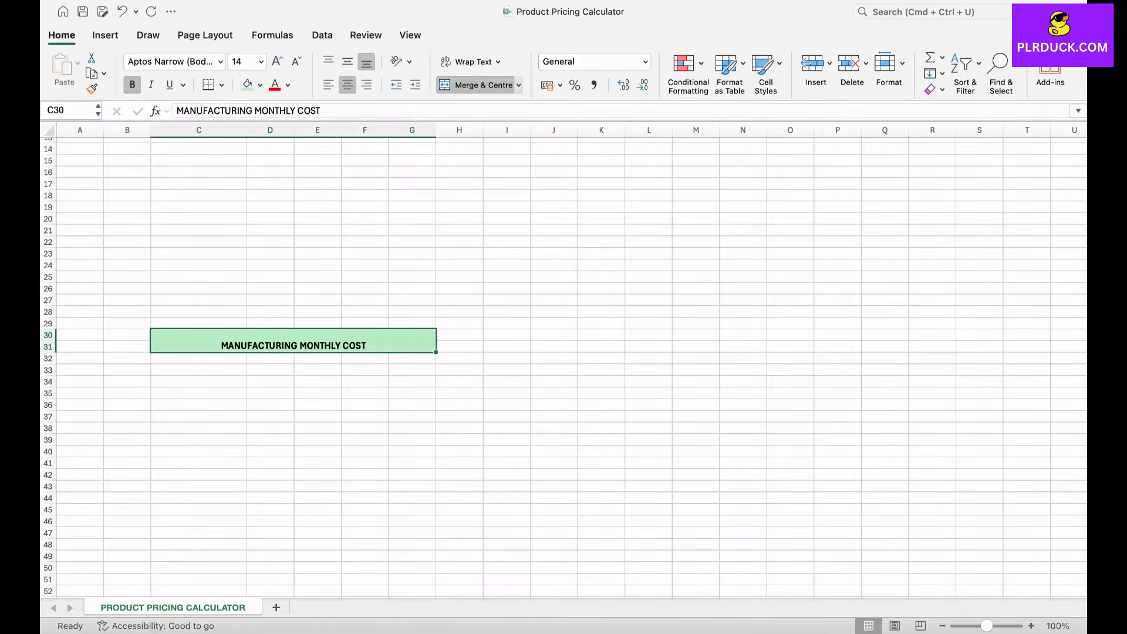
pyautogui.click(347, 61)
# Step: Enter the column headers MATERIAL COST, QTY, UNIT, UNIT PRICE and TOTAL COST in cells C32:G32
pyautogui.click(199, 358)
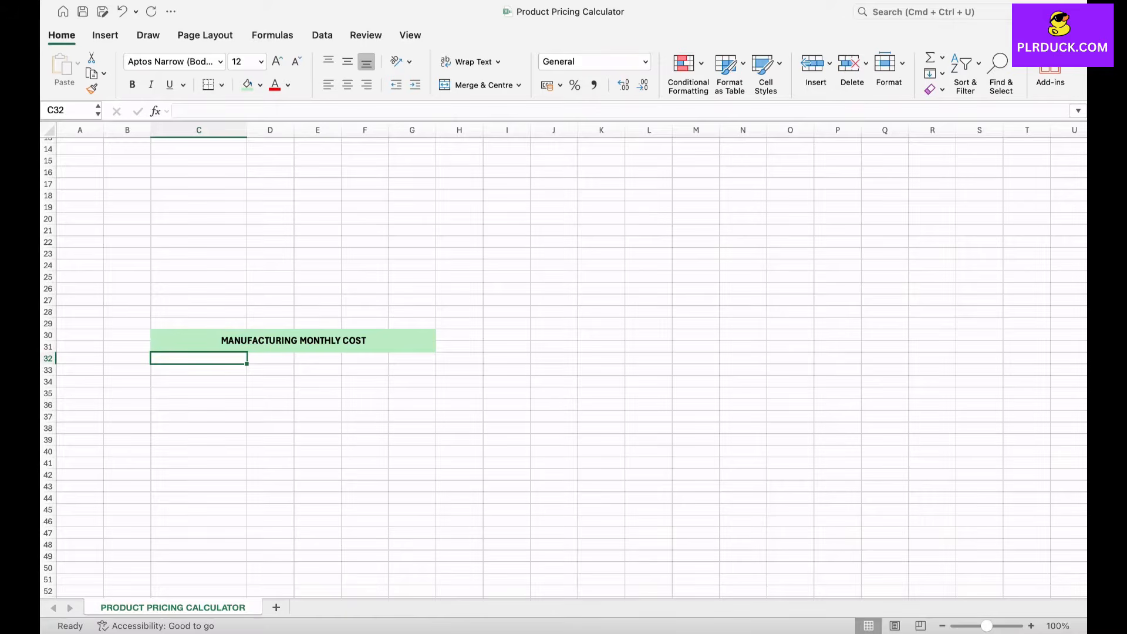
pyautogui.write('MATERIAL COST')
pyautogui.press('Tab')
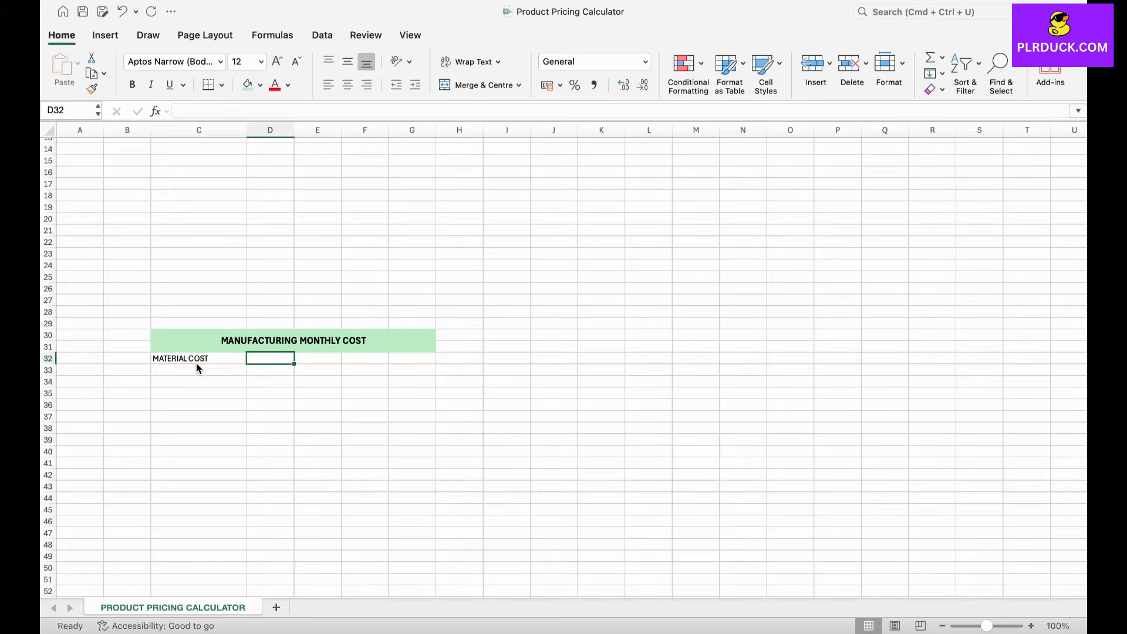
pyautogui.write('QTY')
pyautogui.press('Tab')
pyautogui.write('UNIT')
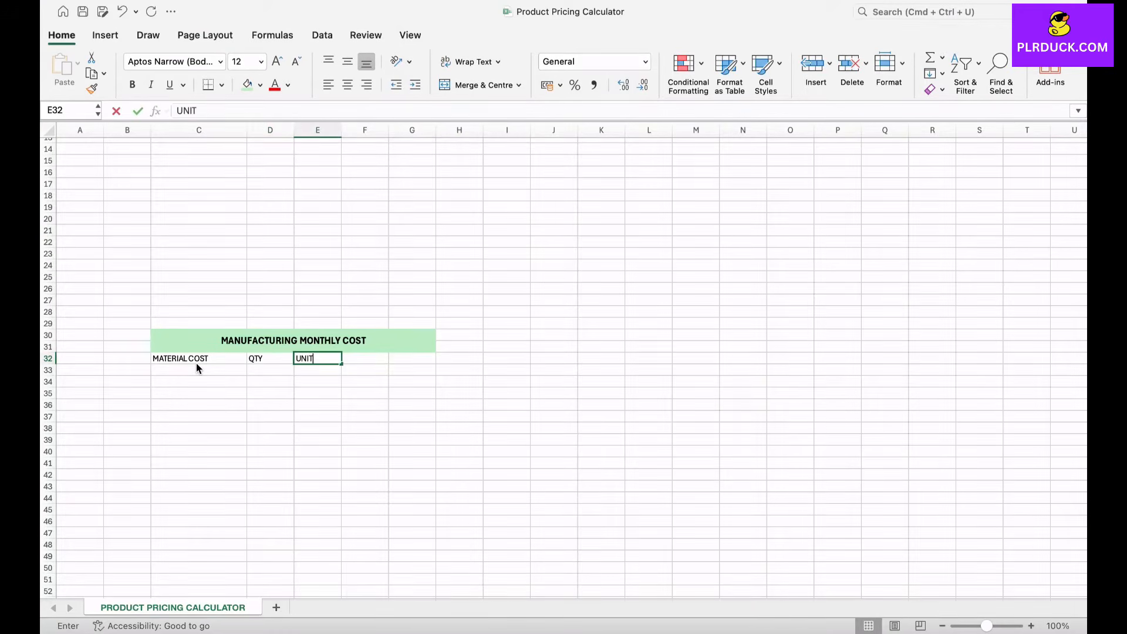
pyautogui.press('Tab')
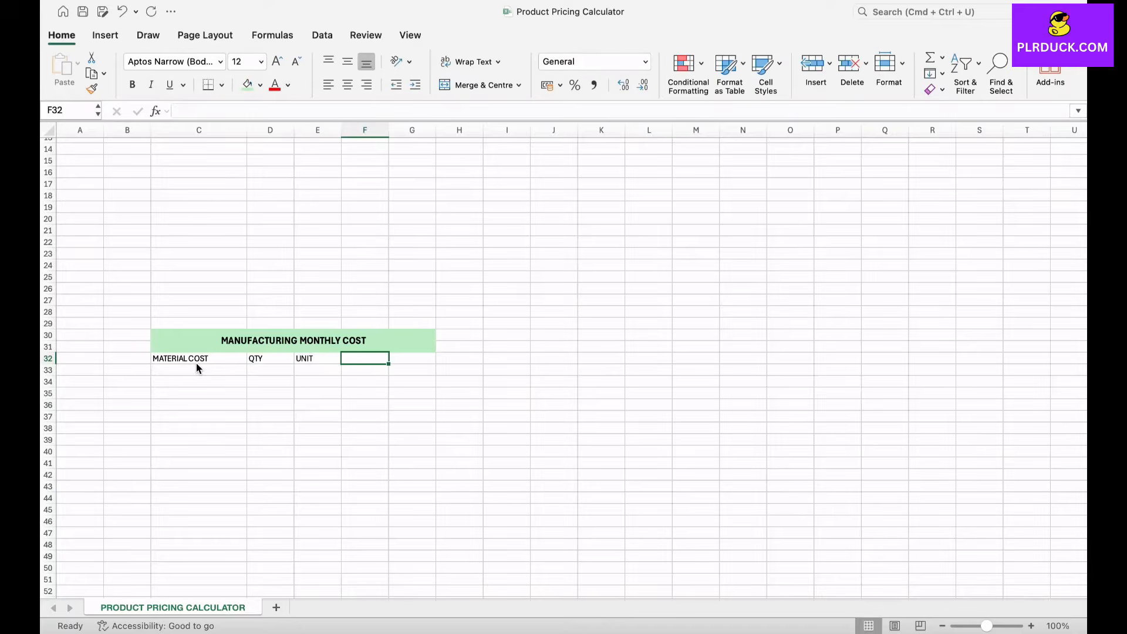
pyautogui.write('UNIT')
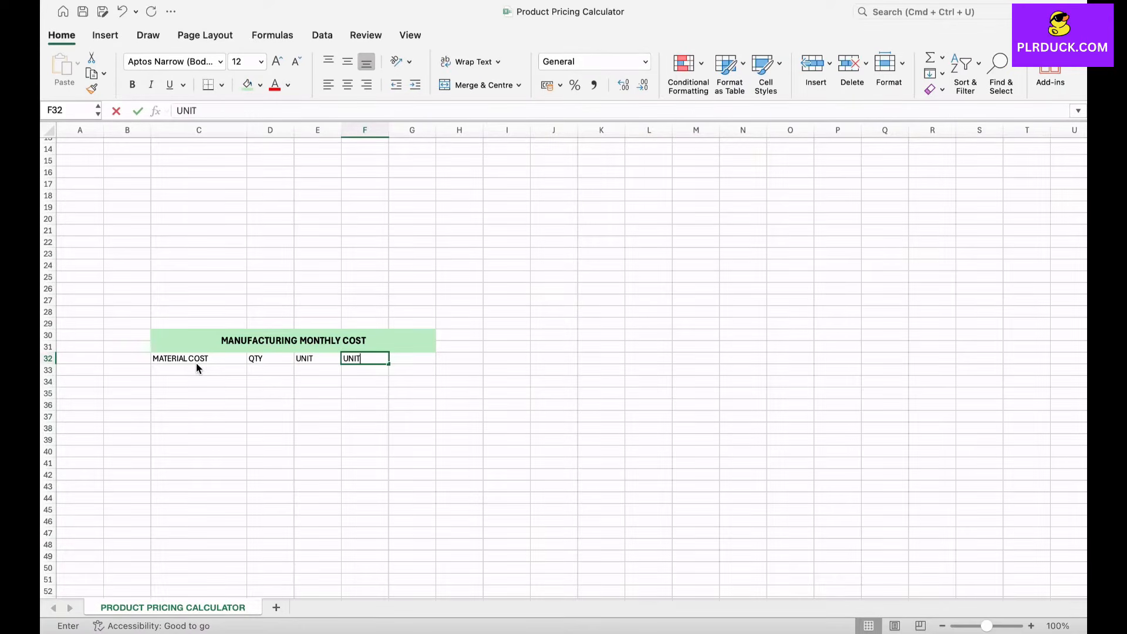
pyautogui.write(' PRICE')
pyautogui.press('Tab')
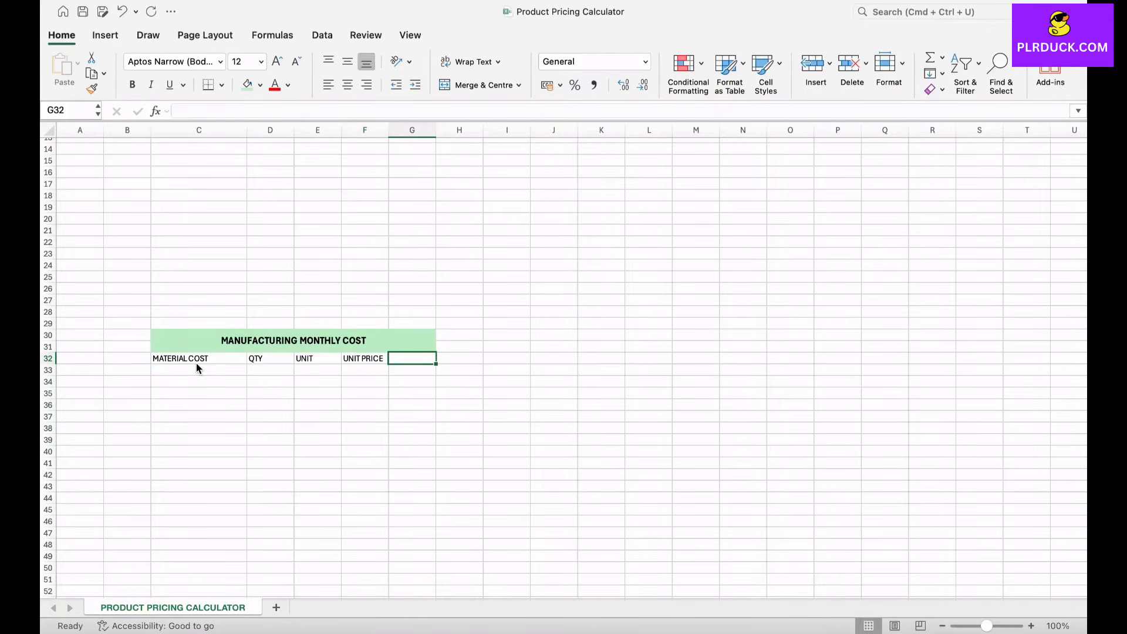
pyautogui.write('TOTAL')
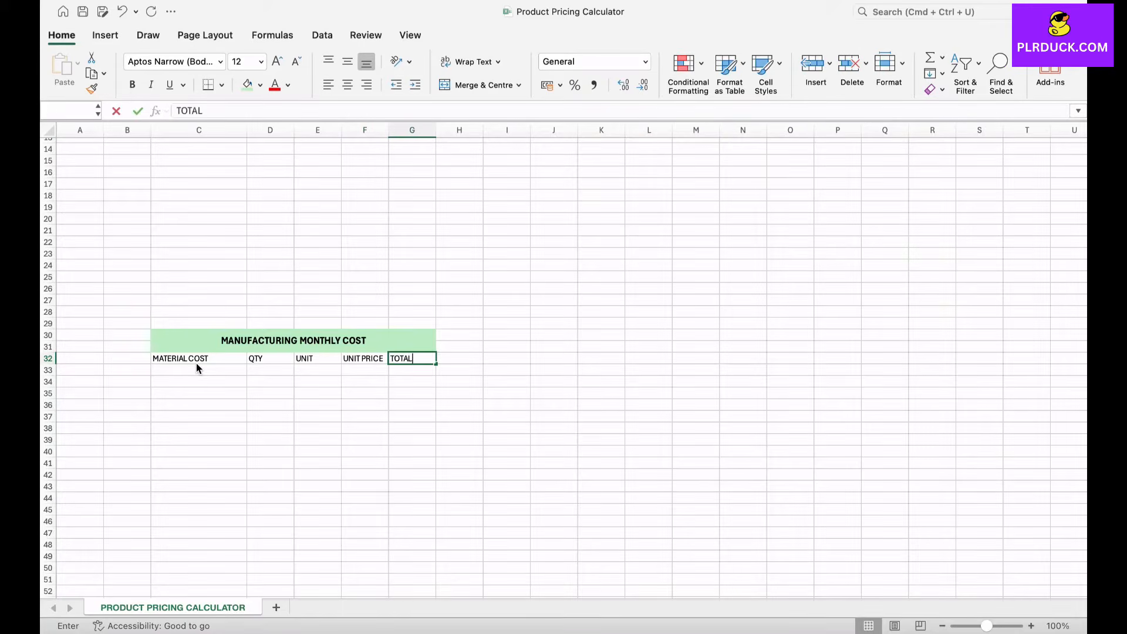
pyautogui.write(' COST')
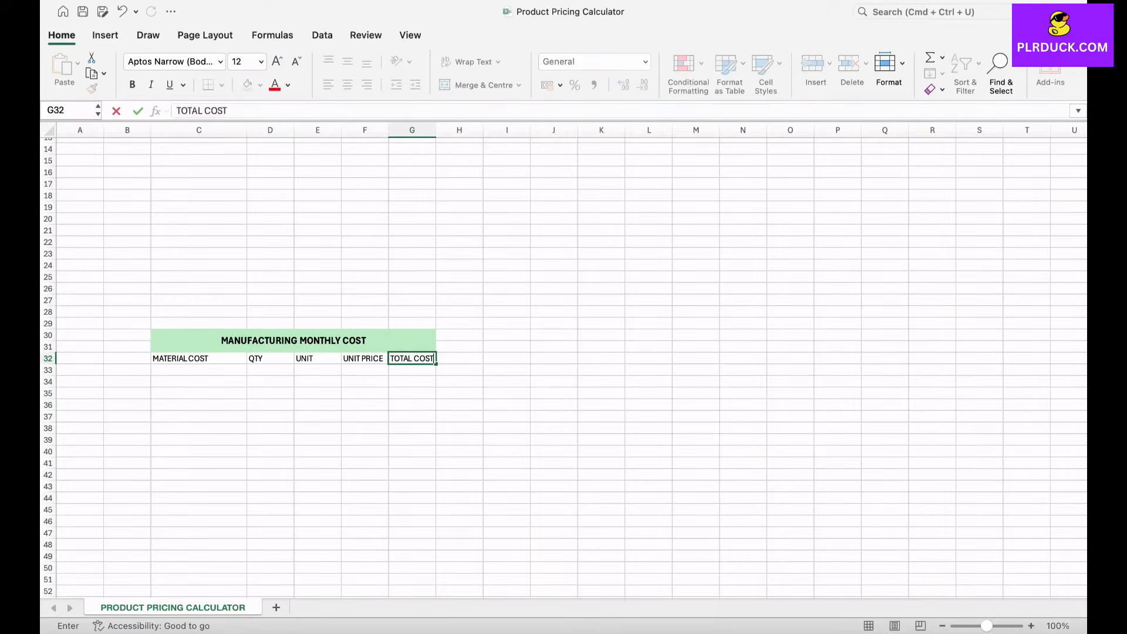
pyautogui.click(270, 382)
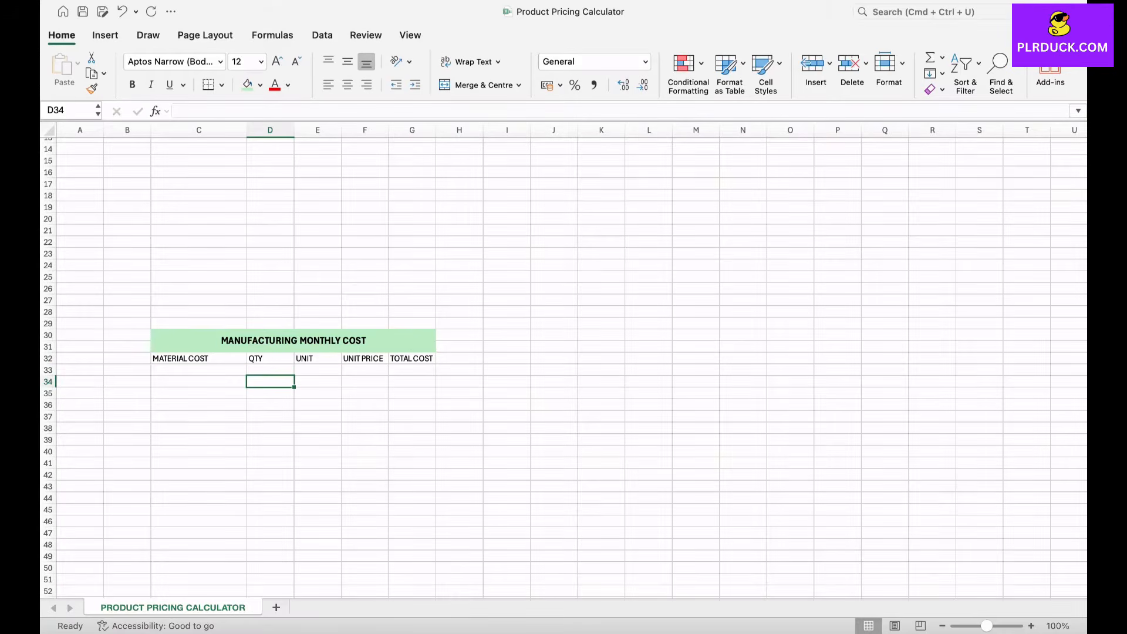
# Step: Format the header row C32:G32 as bold 14 pt text with a light green fill, and widen columns E to G to fit
pyautogui.moveTo(435, 130); pyautogui.dragTo(343, 129)
pyautogui.moveTo(176, 358); pyautogui.dragTo(426, 359)
pyautogui.click(277, 61)
pyautogui.click(132, 85)
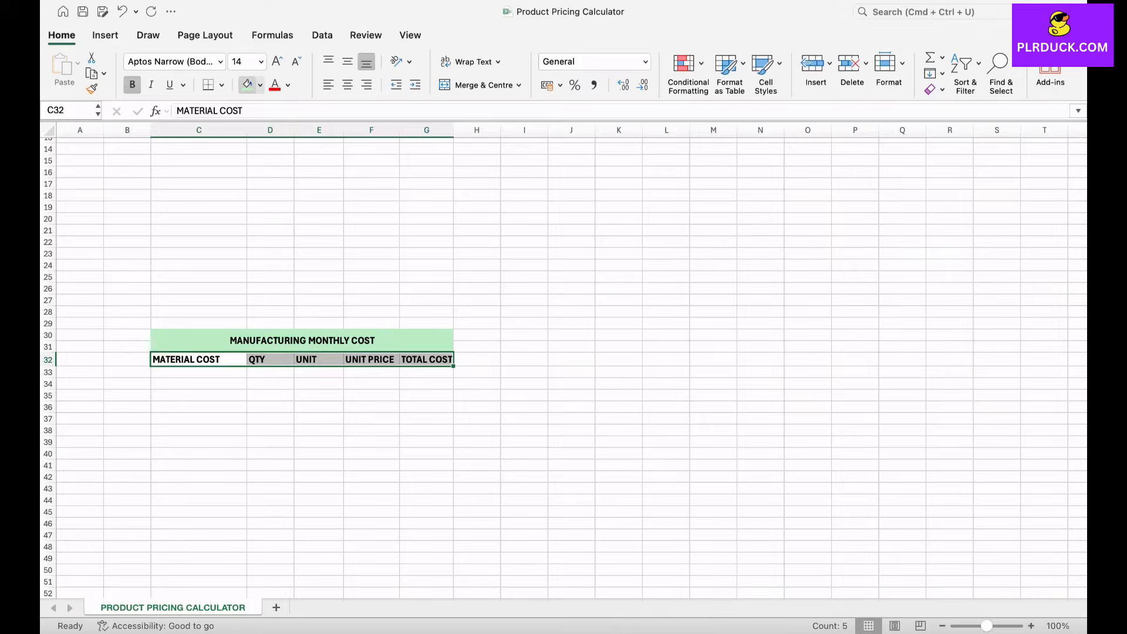
pyautogui.click(247, 85)
pyautogui.scroll(-3, 271, 372)
pyautogui.click(270, 372)
# Step: Fill in row 33 with material RAW CLOTH, quantity 200, unit METERS and unit price 1.8
pyautogui.click(199, 315)
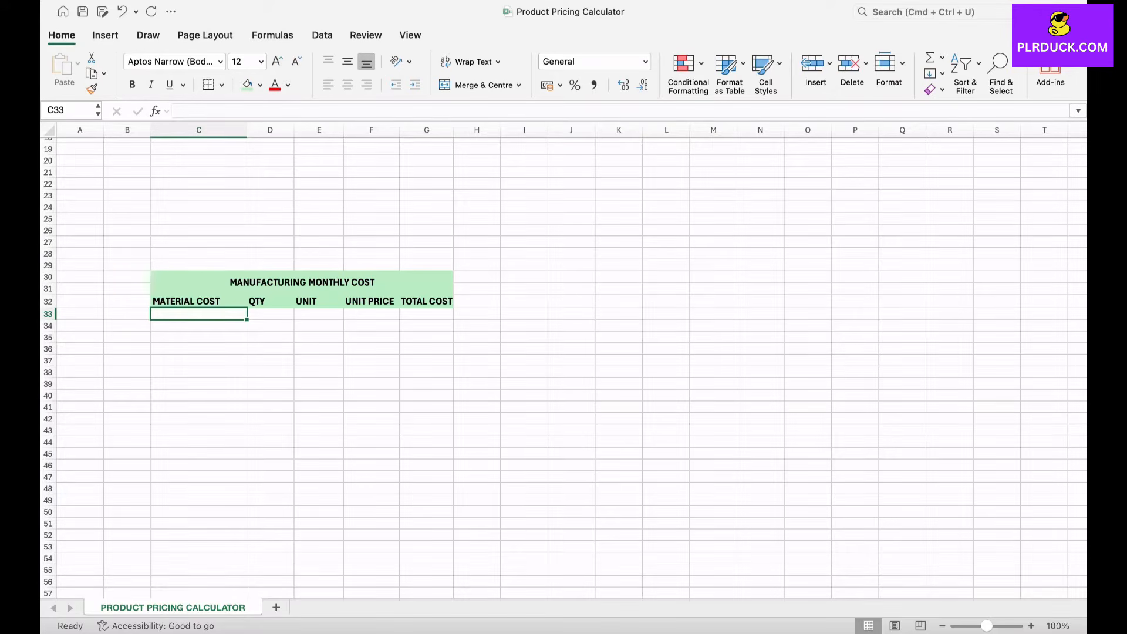
pyautogui.write('RAW ')
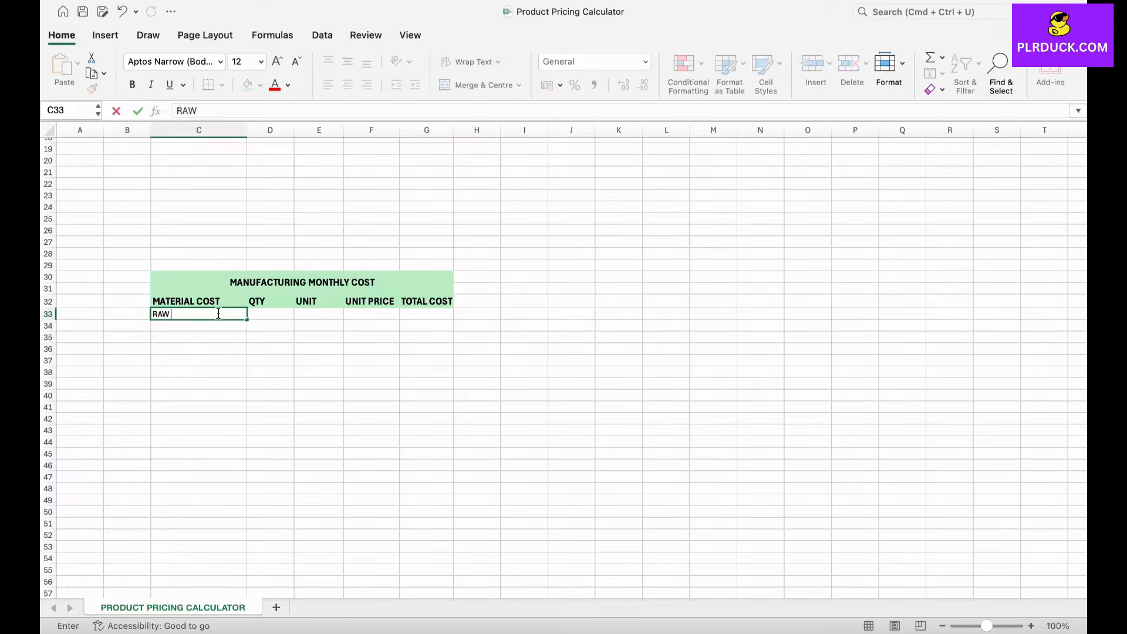
pyautogui.write('CLOTH')
pyautogui.press('Tab')
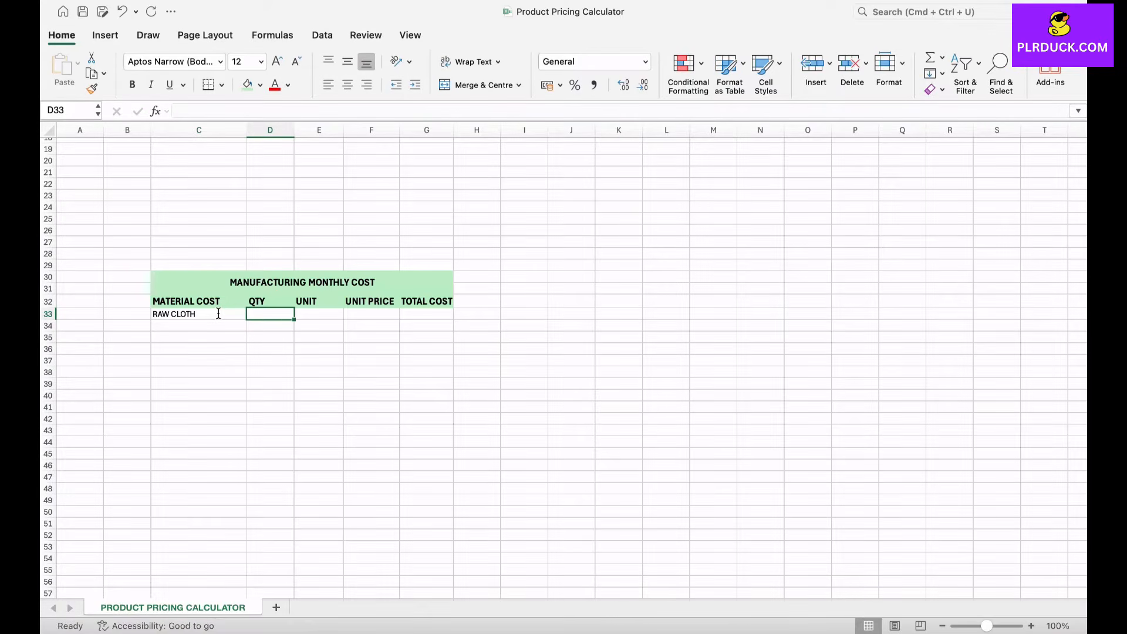
pyautogui.write('200')
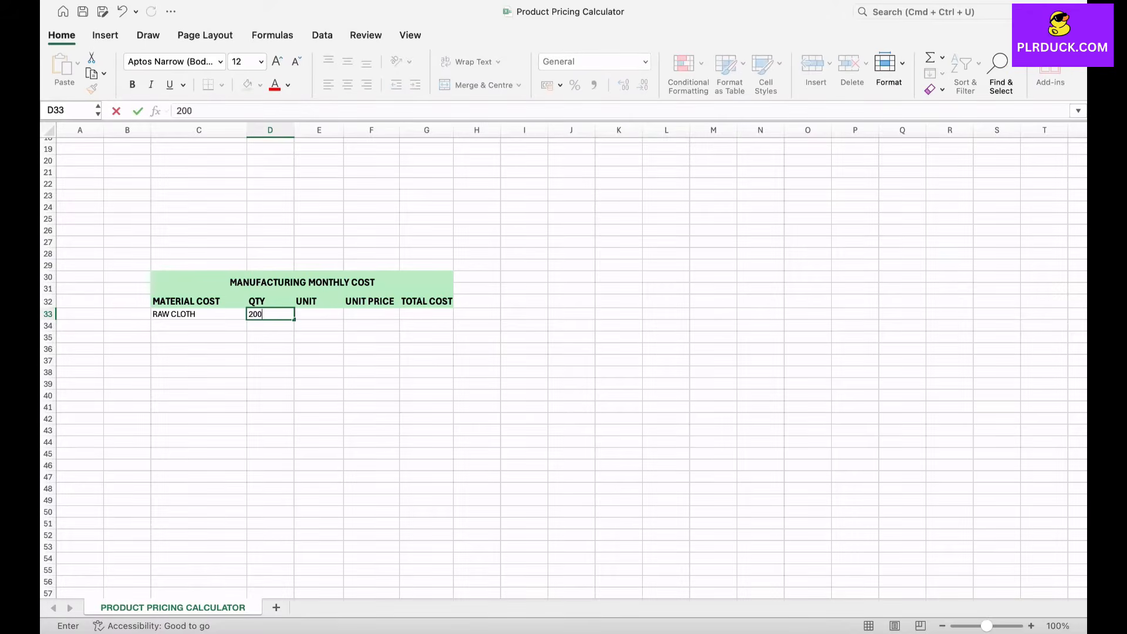
pyautogui.press('Tab')
pyautogui.write('M')
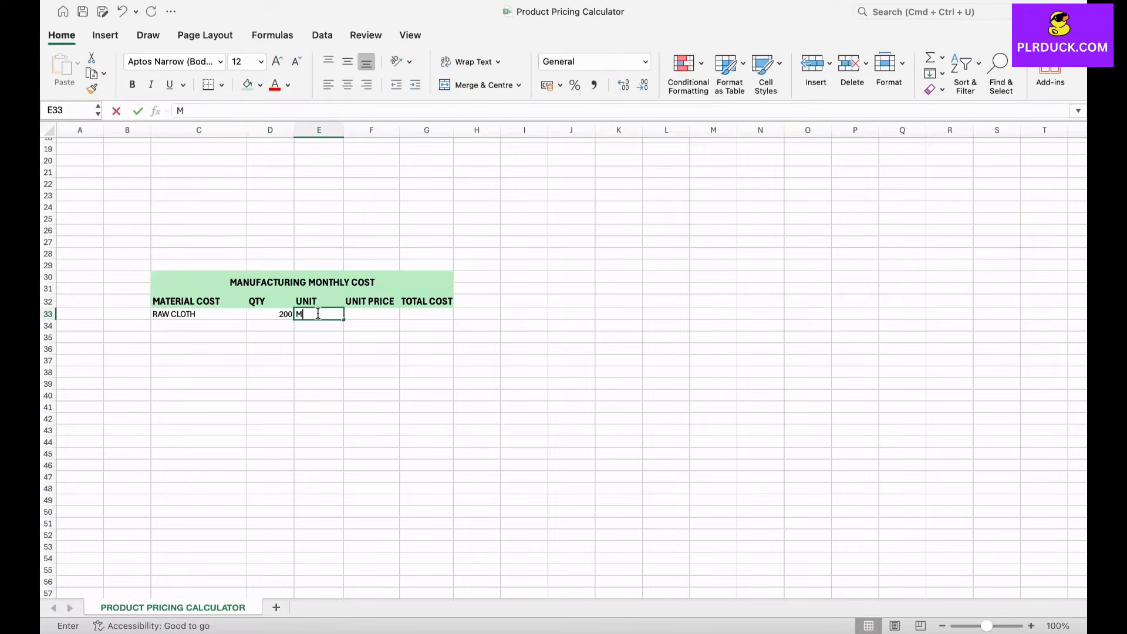
pyautogui.write('ETERS')
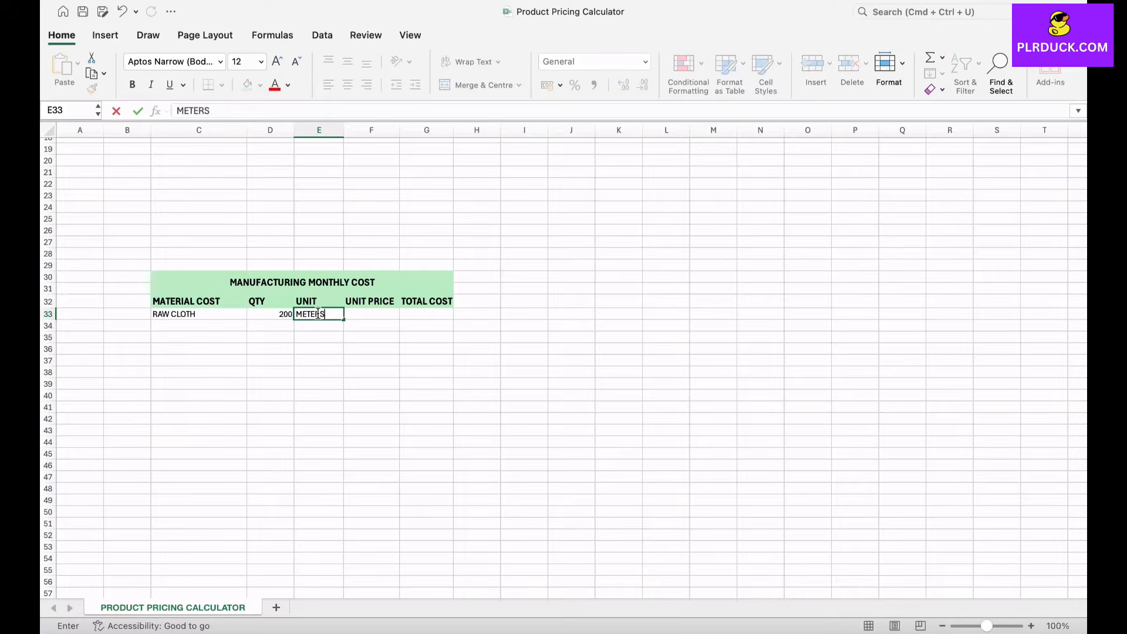
pyautogui.press('Tab')
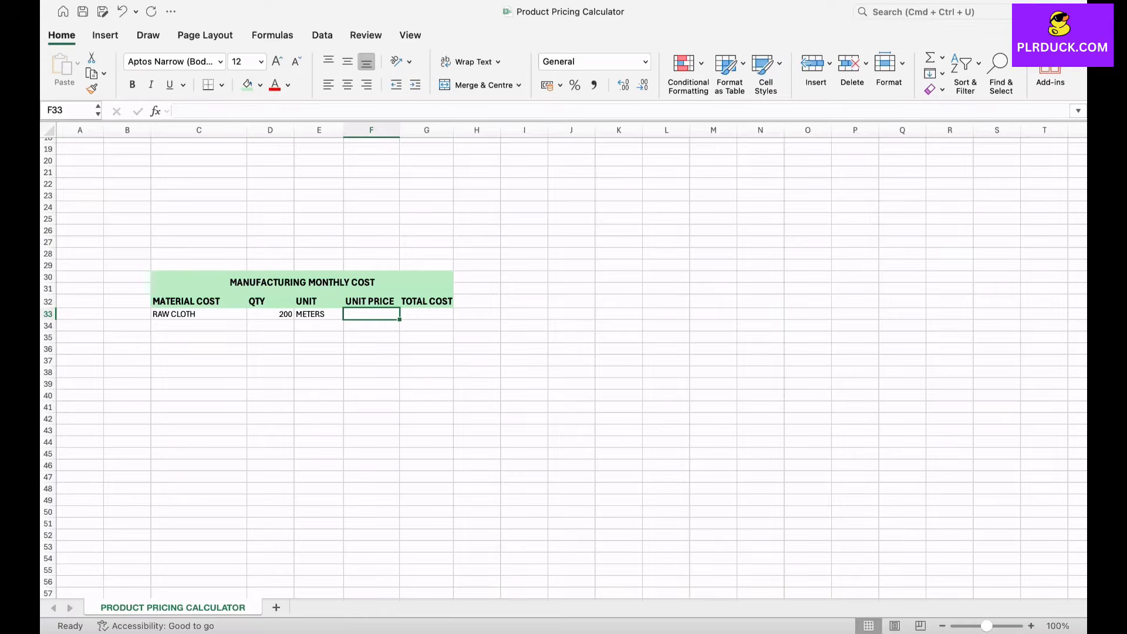
pyautogui.write('1.8')
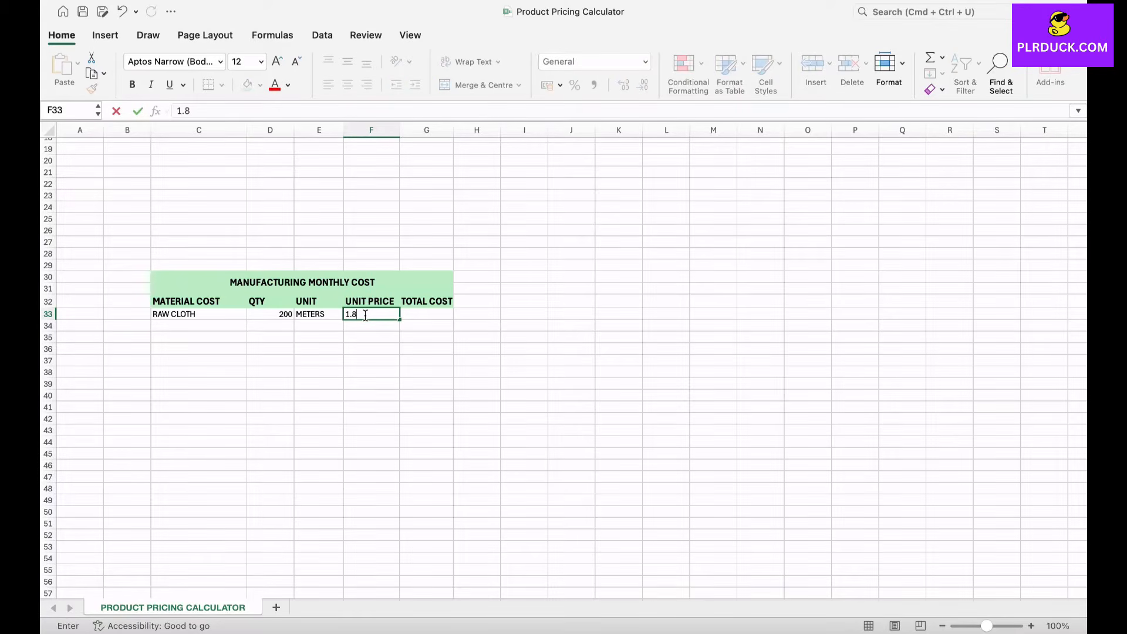
pyautogui.click(370, 337)
# Step: Calculate the raw cloth total cost in G33 with the formula =F33*D33
pyautogui.click(427, 314)
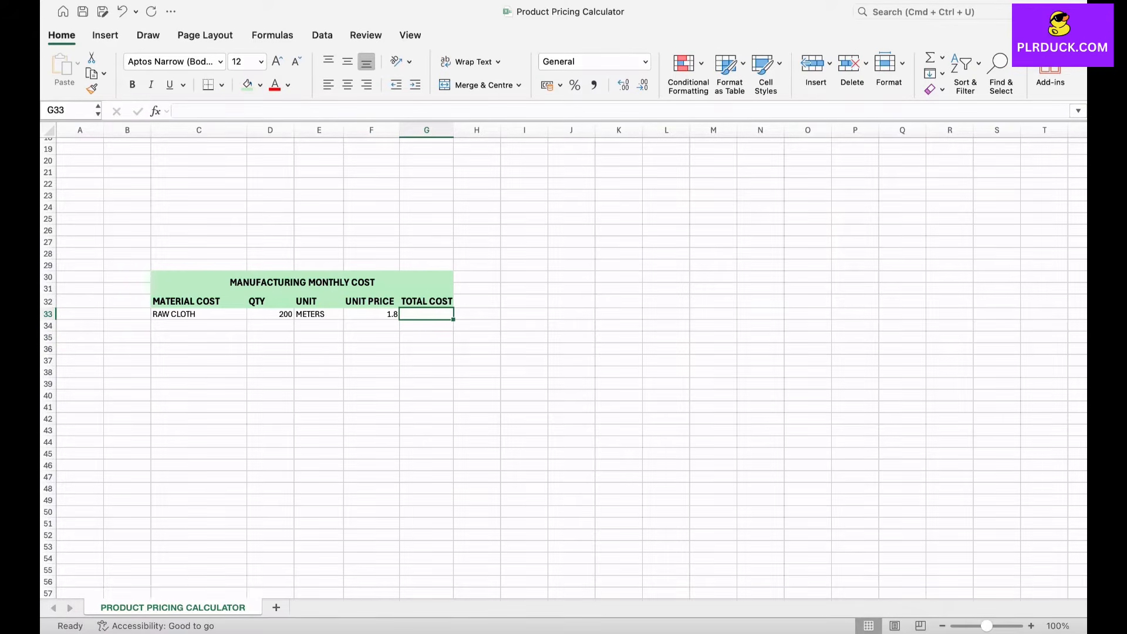
pyautogui.write('=')
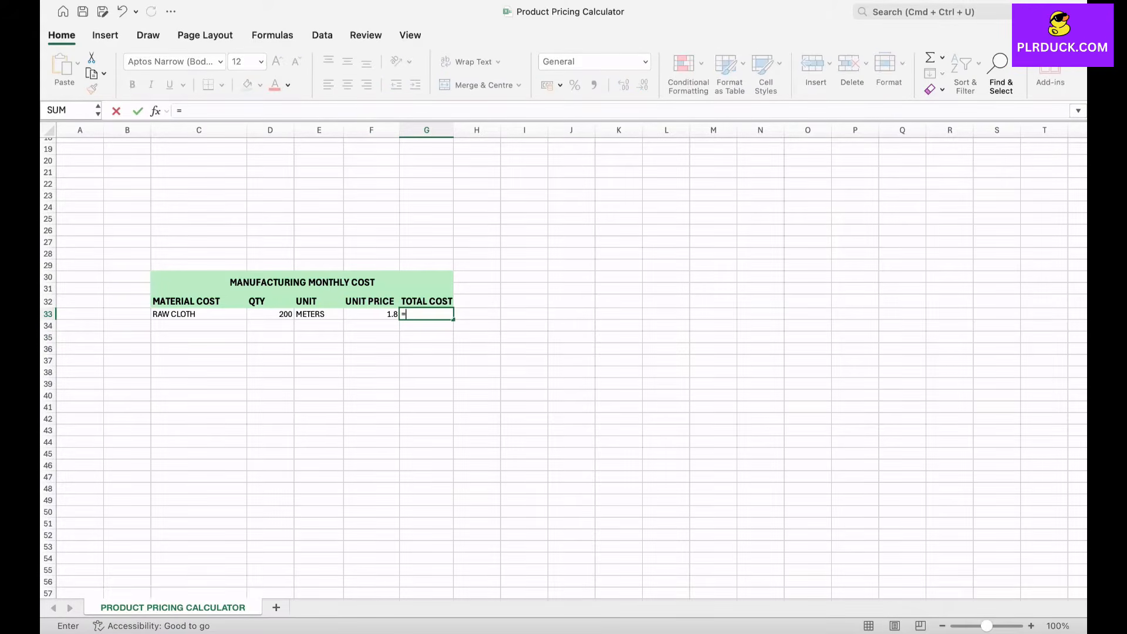
pyautogui.click(376, 314)
pyautogui.write('*')
pyautogui.click(270, 314)
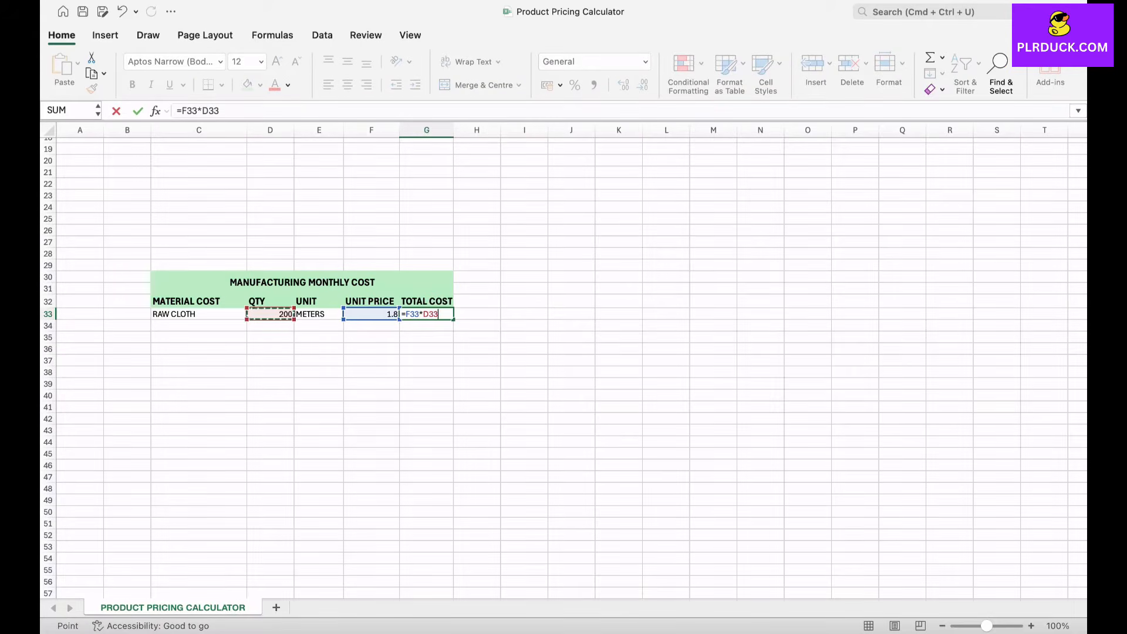
pyautogui.press('Return')
pyautogui.click(426, 315)
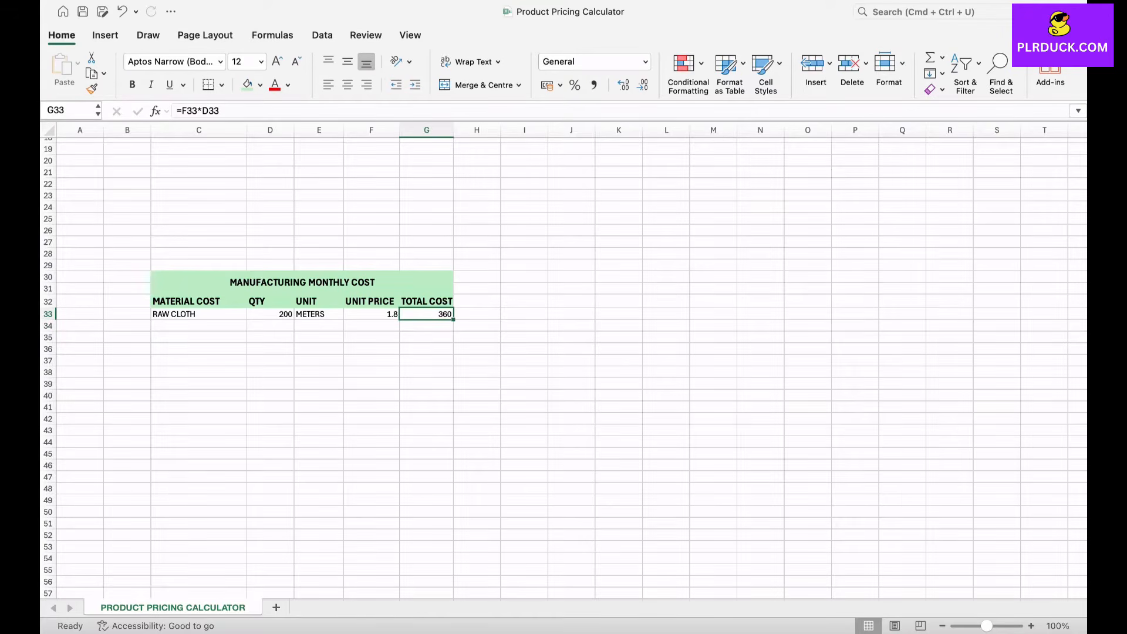
# Step: Set the raw cloth unit price in F33 to 10.5
pyautogui.click(371, 314)
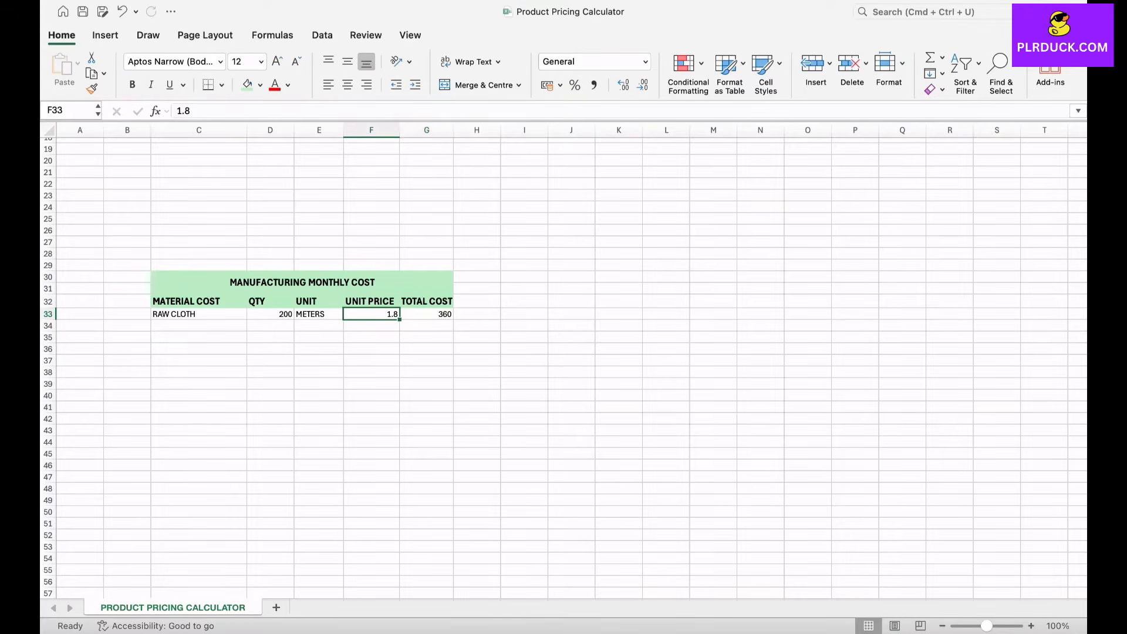
pyautogui.write('10.5')
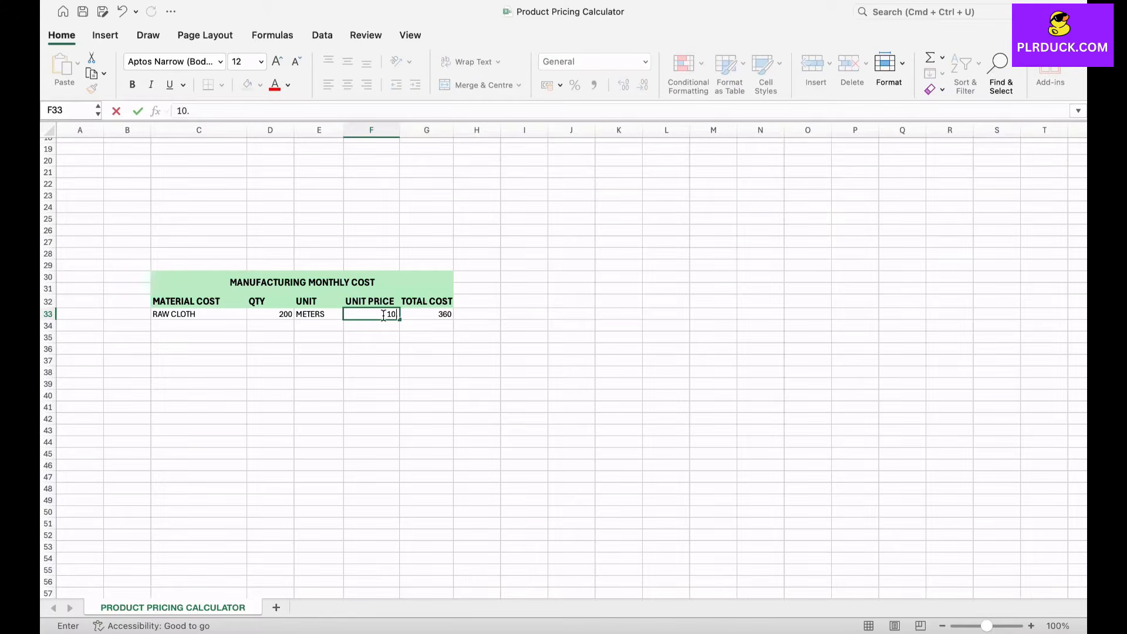
pyautogui.click(426, 337)
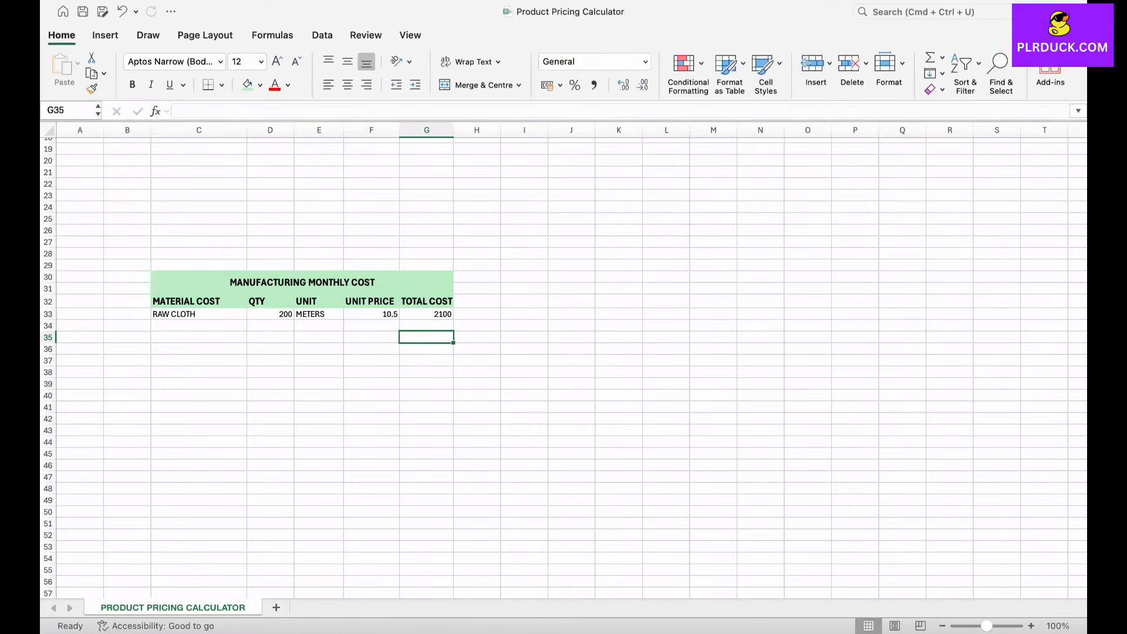
pyautogui.click(427, 314)
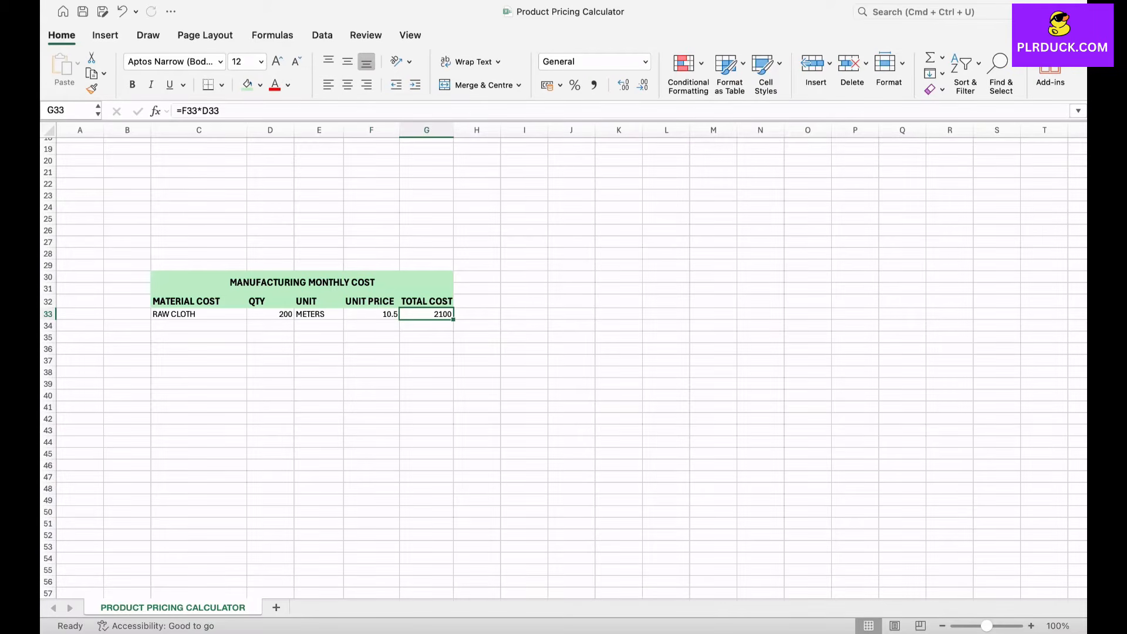
# Step: Apply the $ English (United States) accounting format to the raw cloth unit price and total cost in F33 and G33
pyautogui.click(372, 315)
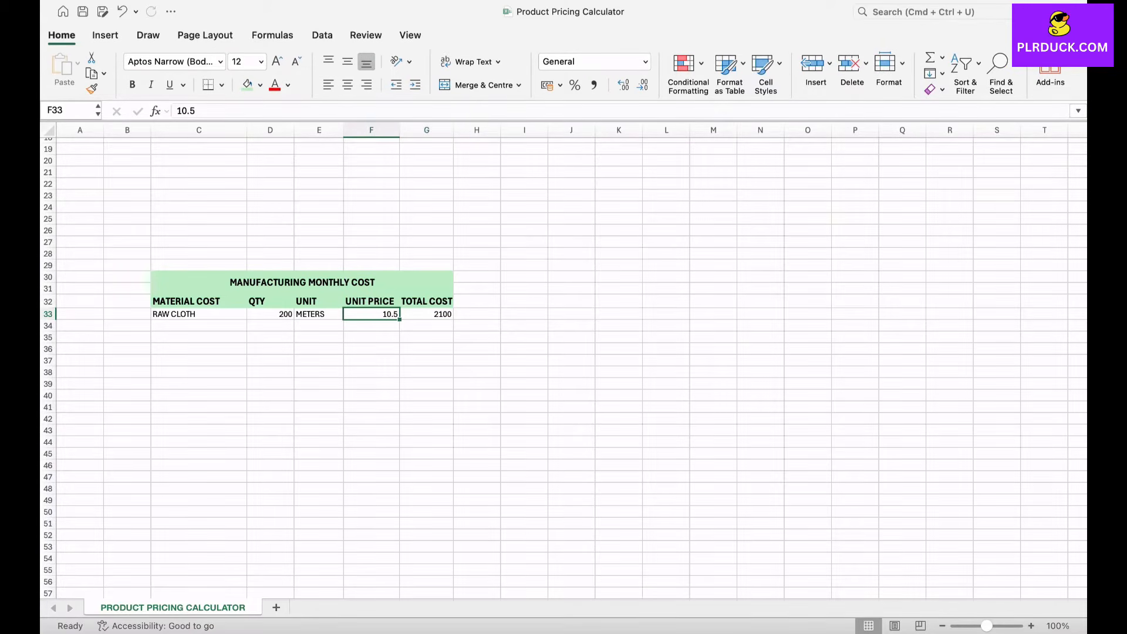
pyautogui.click(560, 85)
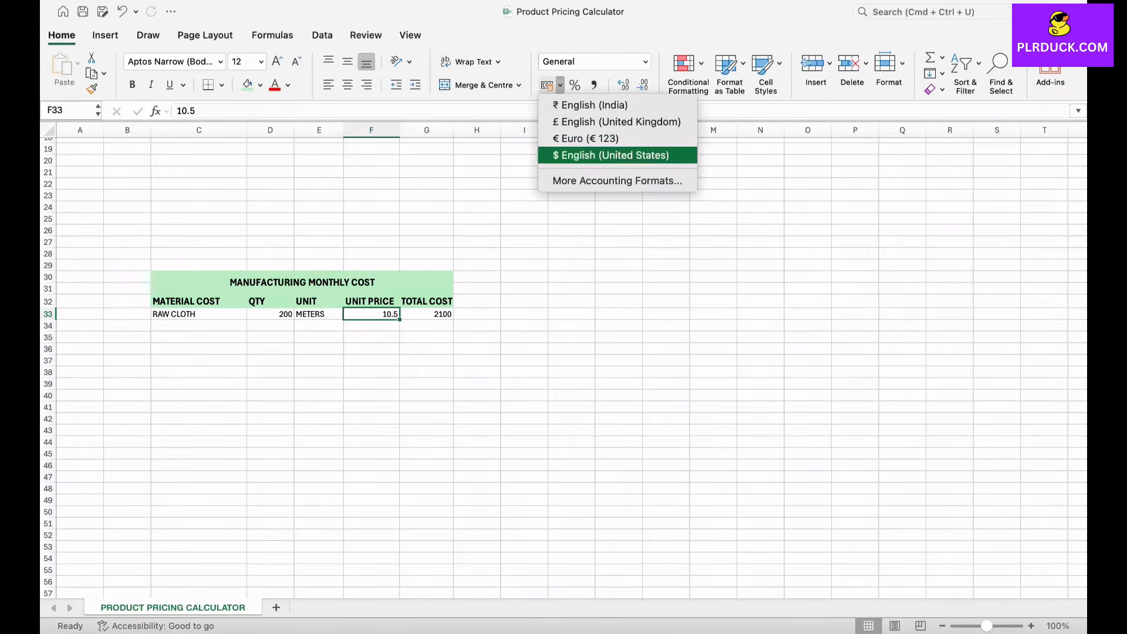
pyautogui.click(611, 155)
pyautogui.click(427, 314)
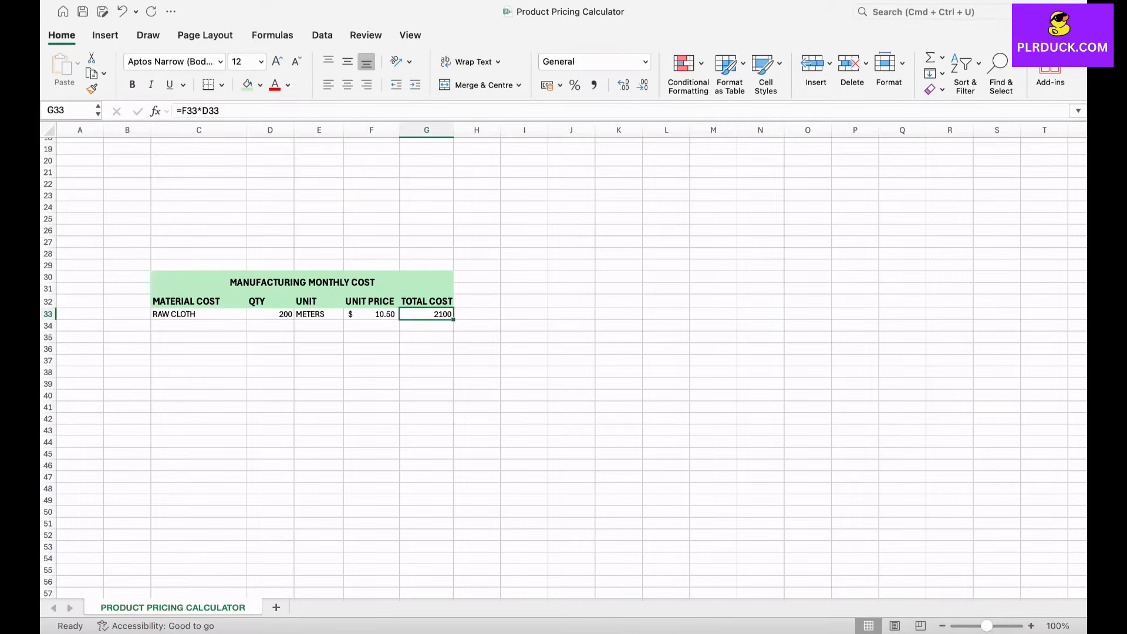
pyautogui.click(560, 85)
pyautogui.click(611, 155)
pyautogui.click(371, 337)
# Step: Fill in row 34 with material THREADS, quantity 300, unit BUNDLE and unit price 5
pyautogui.click(198, 326)
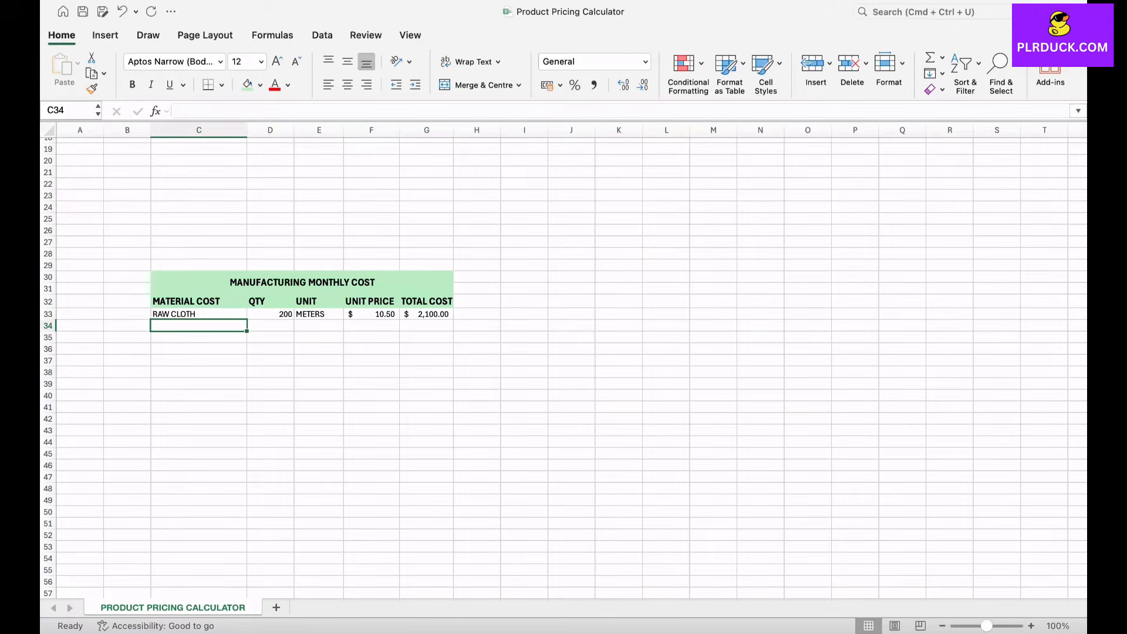
pyautogui.write('THREADS')
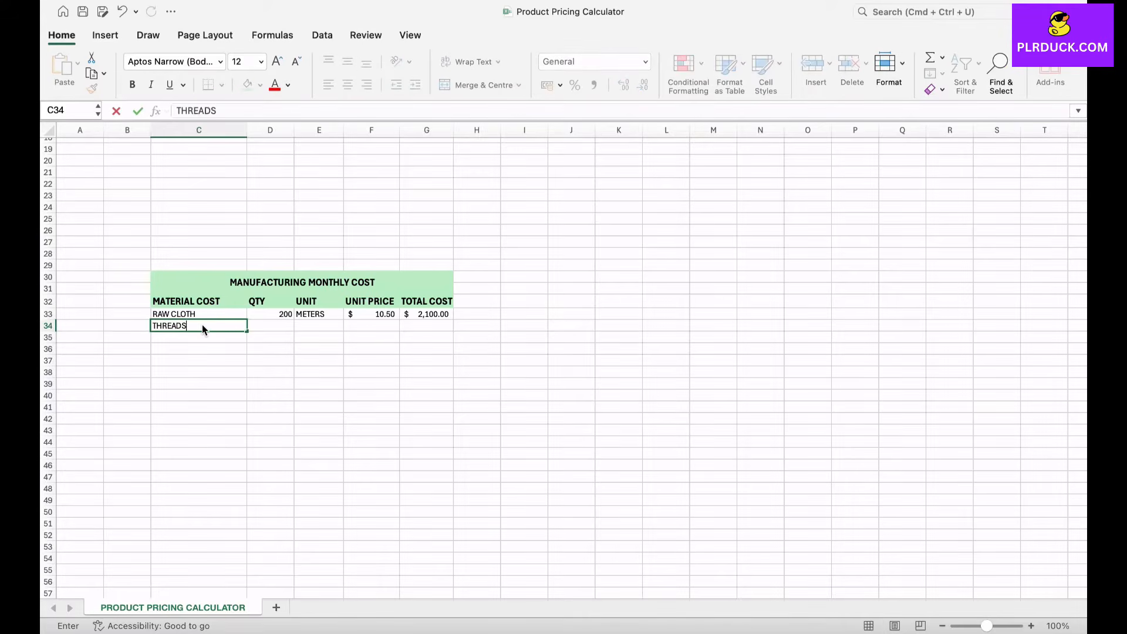
pyautogui.press('Tab')
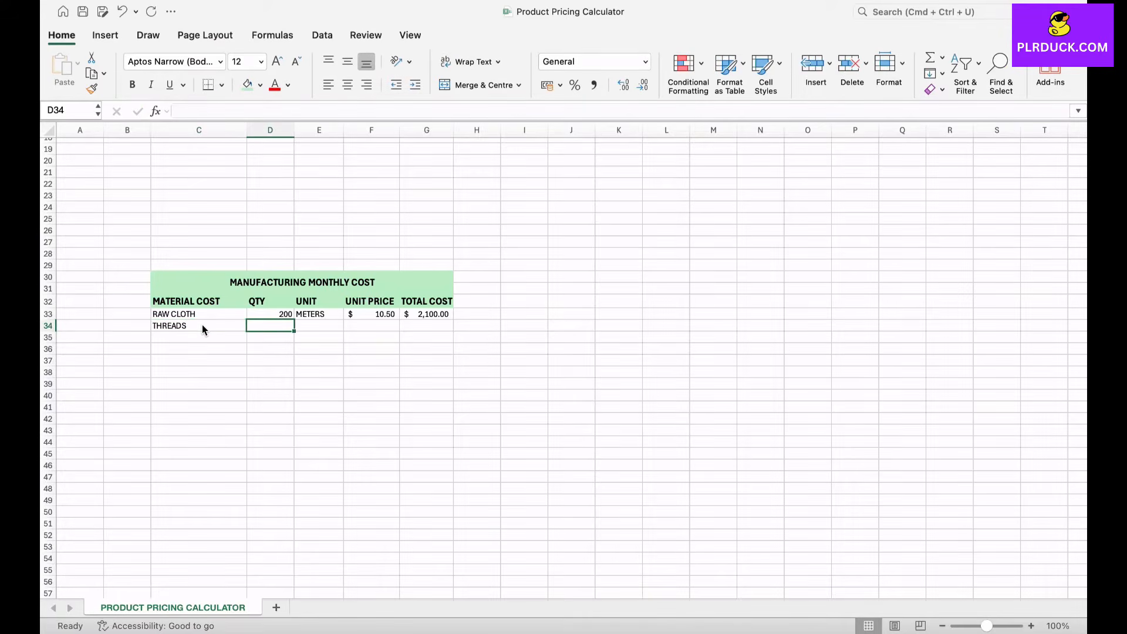
pyautogui.write('300')
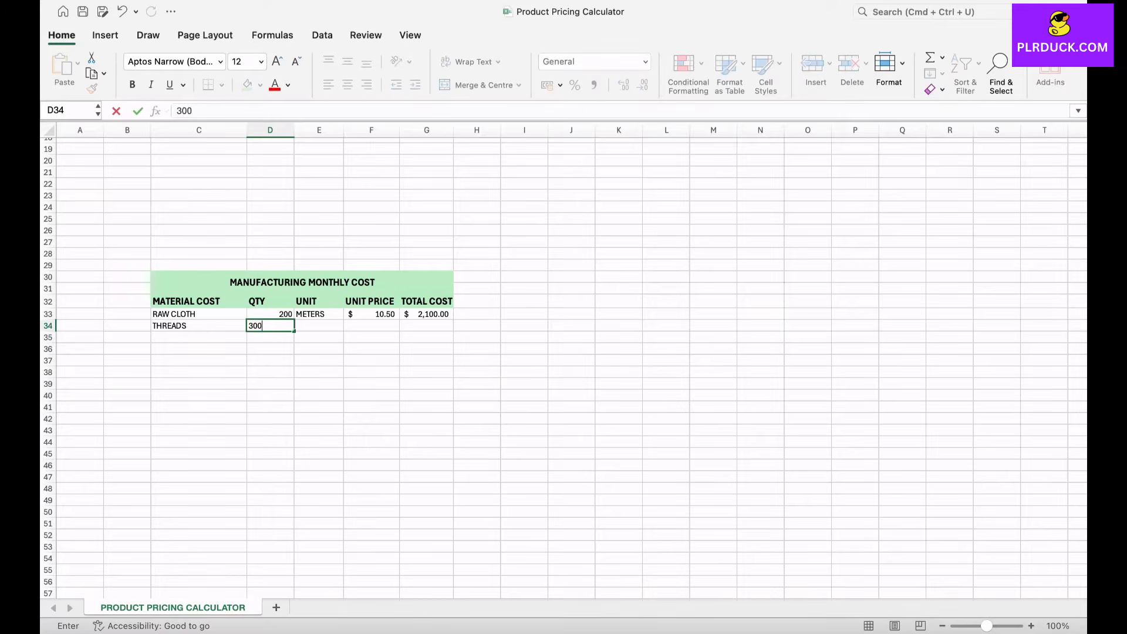
pyautogui.press('Tab')
pyautogui.write('BUNDLE')
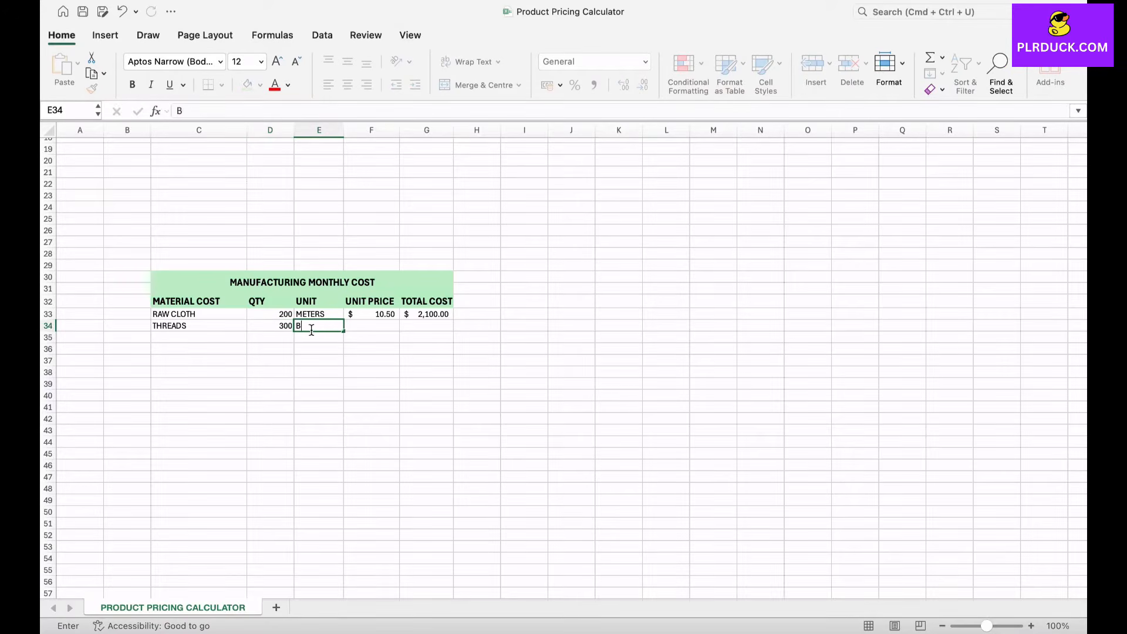
pyautogui.press('Tab')
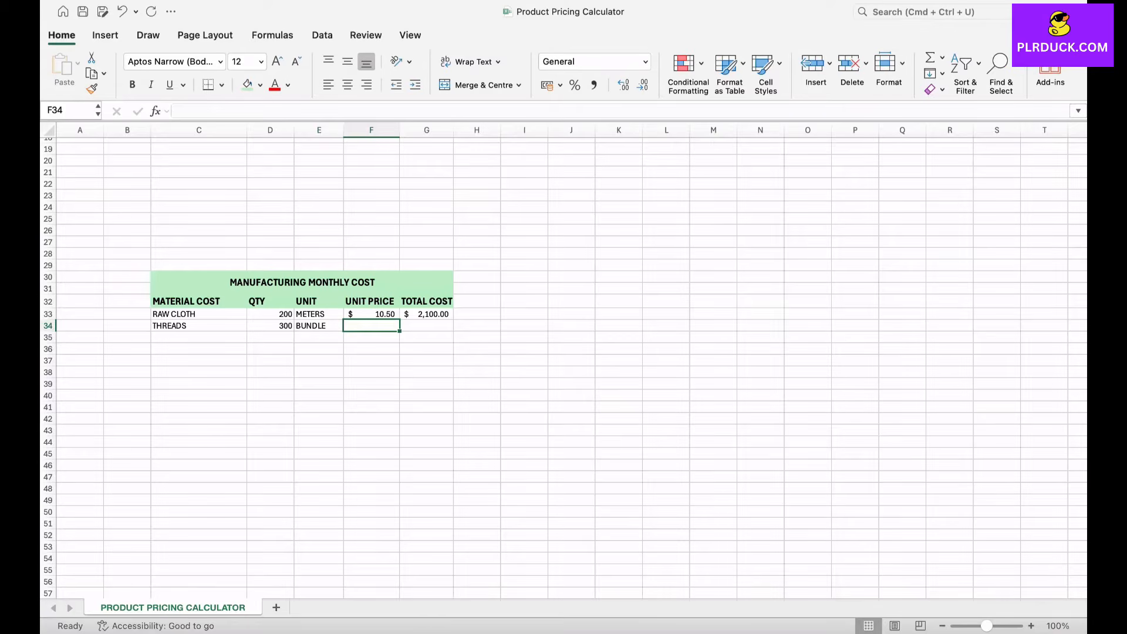
pyautogui.write('5')
pyautogui.press('Tab')
# Step: Copy the total cost formula from G33 down through G35
pyautogui.click(426, 314)
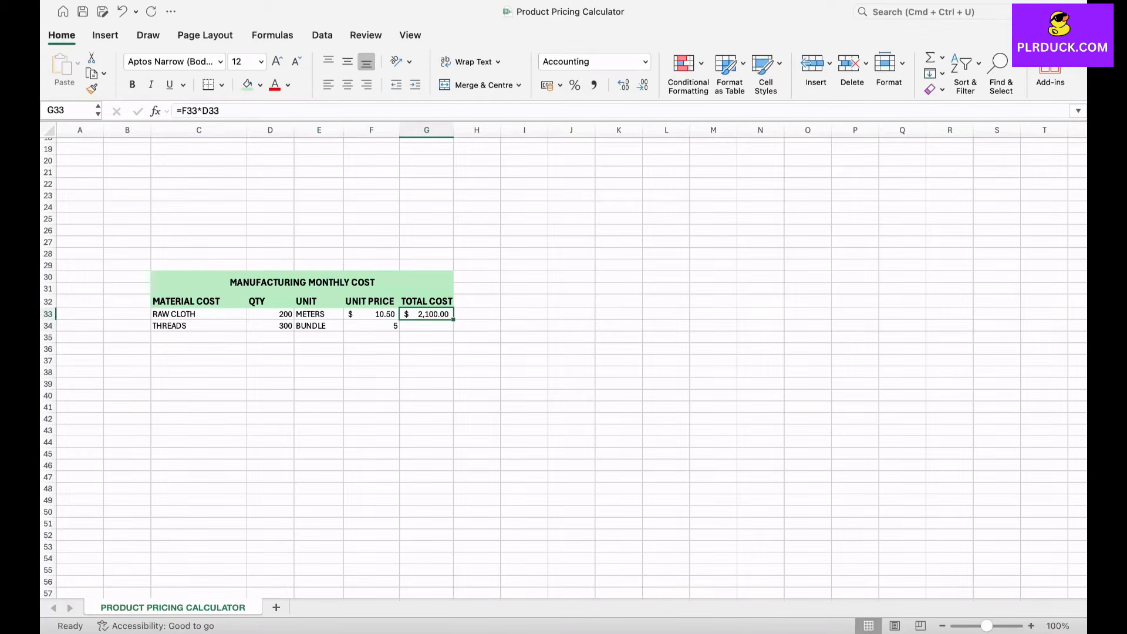
pyautogui.moveTo(454, 320); pyautogui.dragTo(452, 340)
pyautogui.click(427, 361)
pyautogui.click(428, 326)
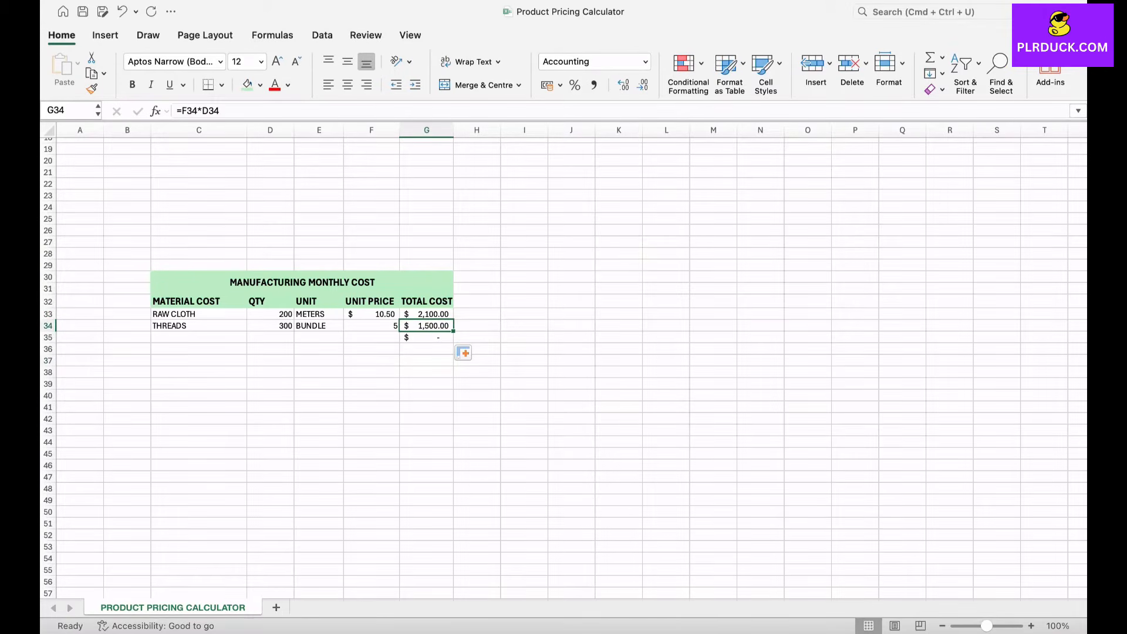
# Step: Change the material name in C33 to RAW CLOTH WHITE
pyautogui.click(199, 314)
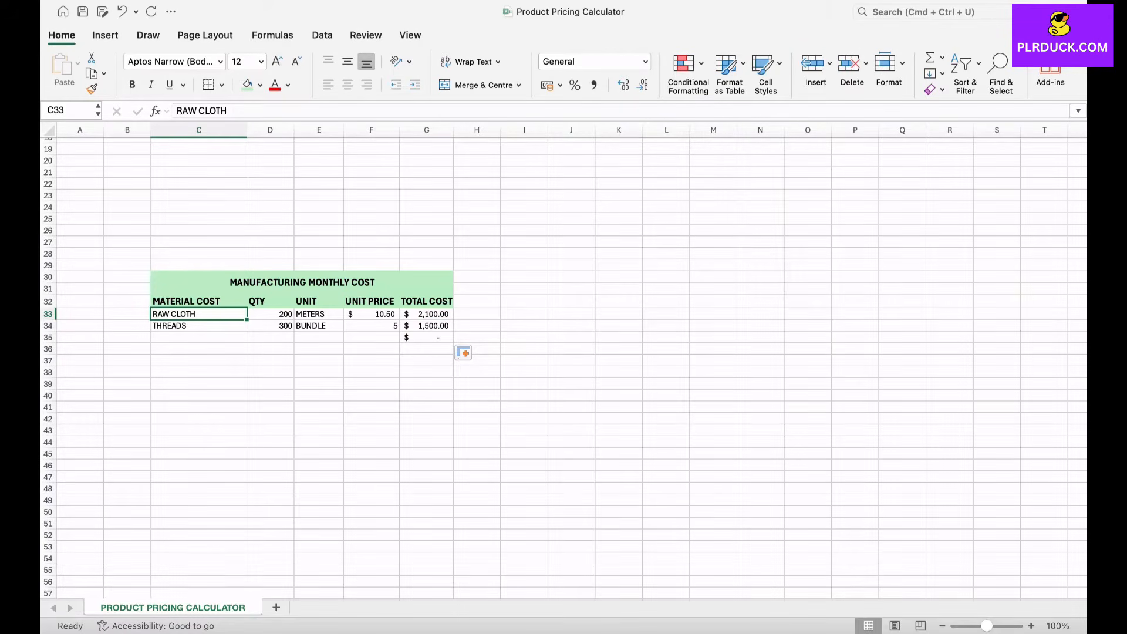
pyautogui.doubleClick(220, 314)
pyautogui.write('WHITE')
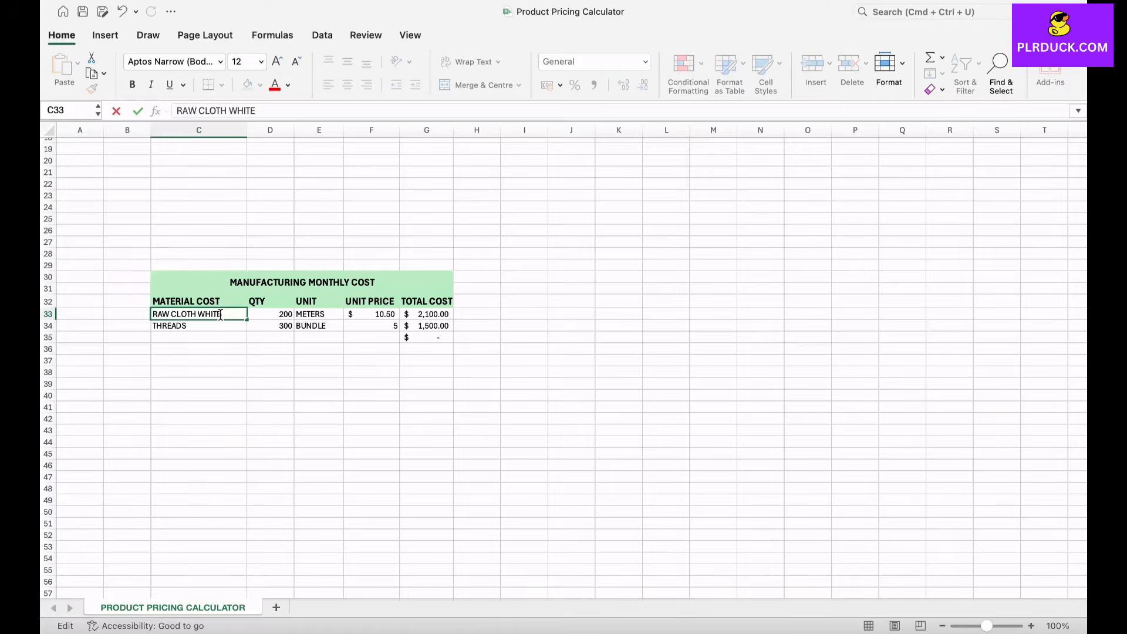
pyautogui.press('Return')
pyautogui.press('Return')
# Step: Fill in row 35 with material RAW CLOTH RED, quantity 100, unit METERS and unit price 12.5
pyautogui.write('RAW')
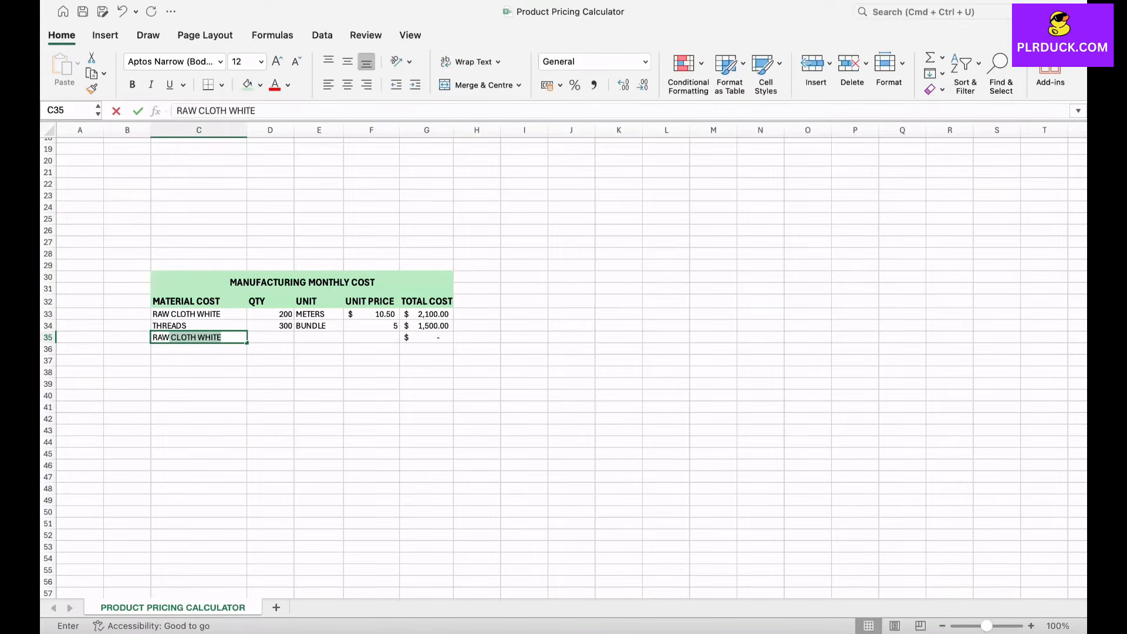
pyautogui.write(' CLOTH ')
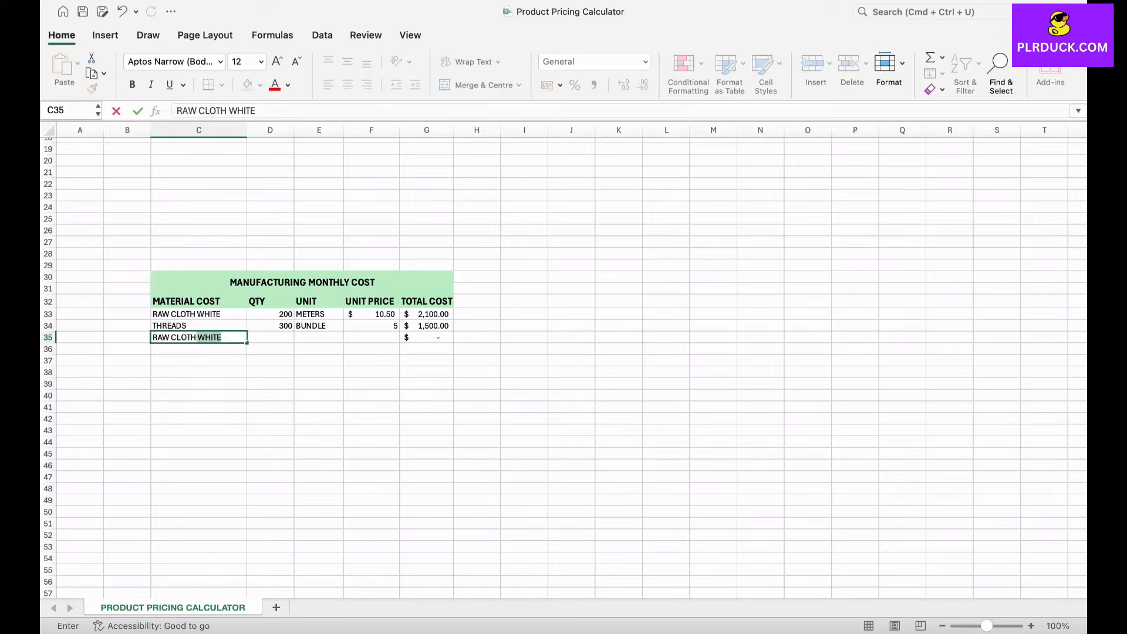
pyautogui.write('RED')
pyautogui.press('Tab')
pyautogui.write('100')
pyautogui.press('Tab')
pyautogui.write('METE')
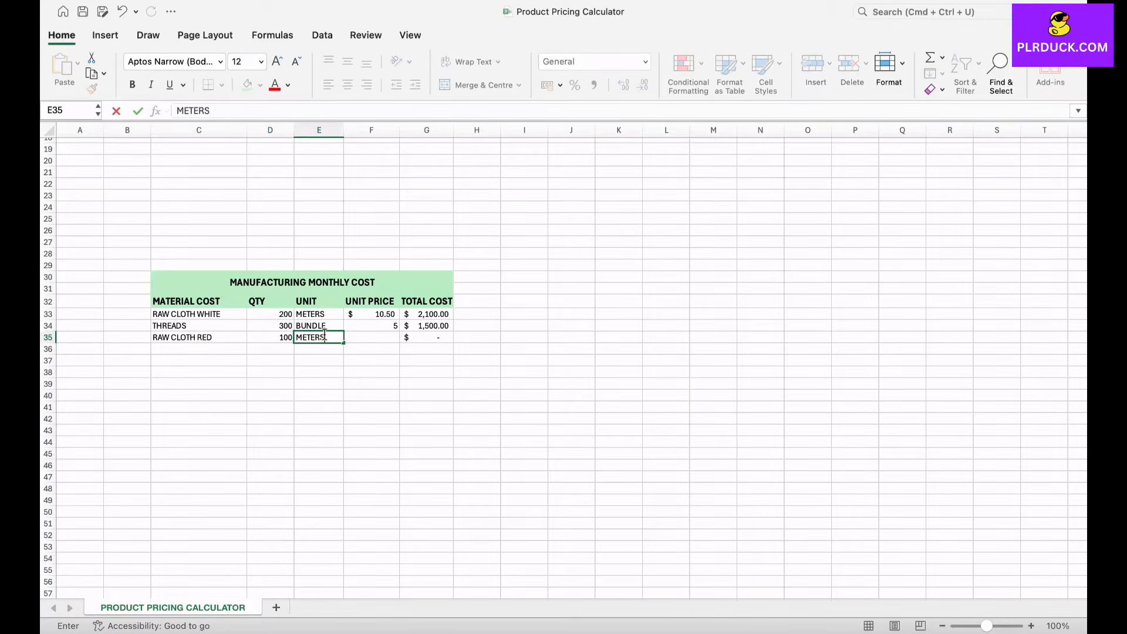
pyautogui.press('Tab')
pyautogui.write('12.5')
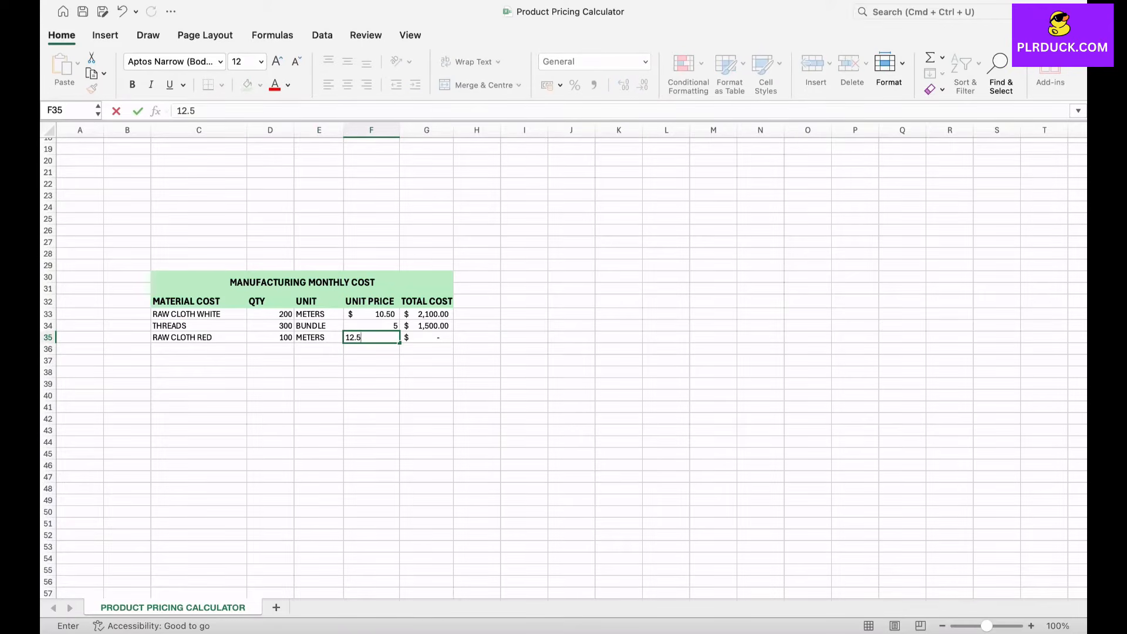
pyautogui.click(426, 361)
# Step: Fill in row 36 with material RAW CLOTH PURPLE, quantity 150, unit METERS and unit price 13
pyautogui.click(199, 348)
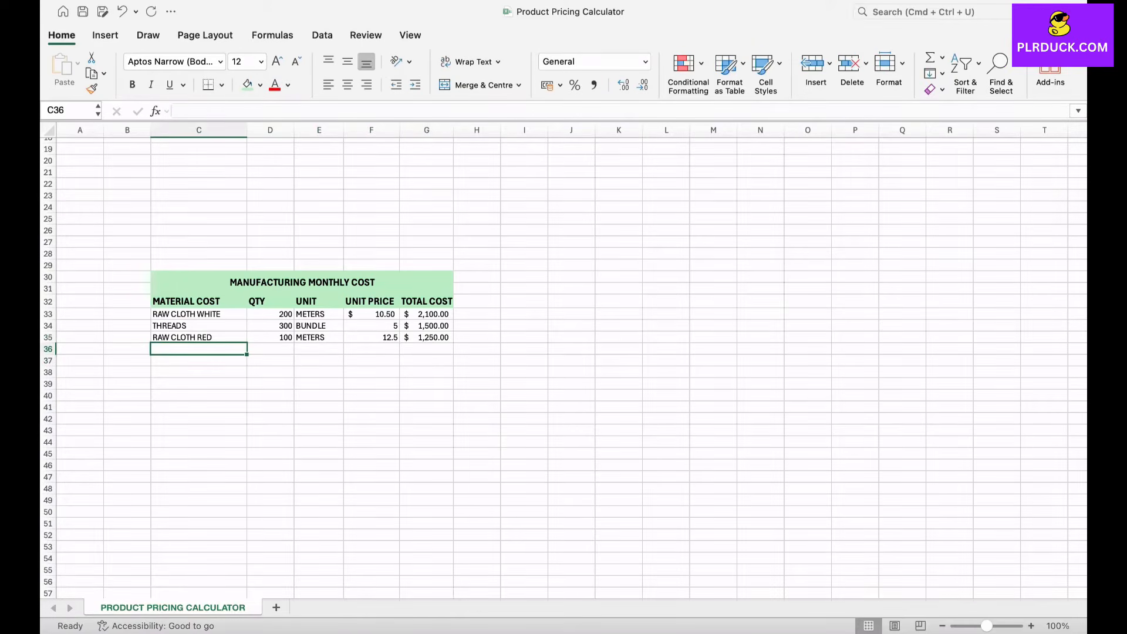
pyautogui.write('RAW ')
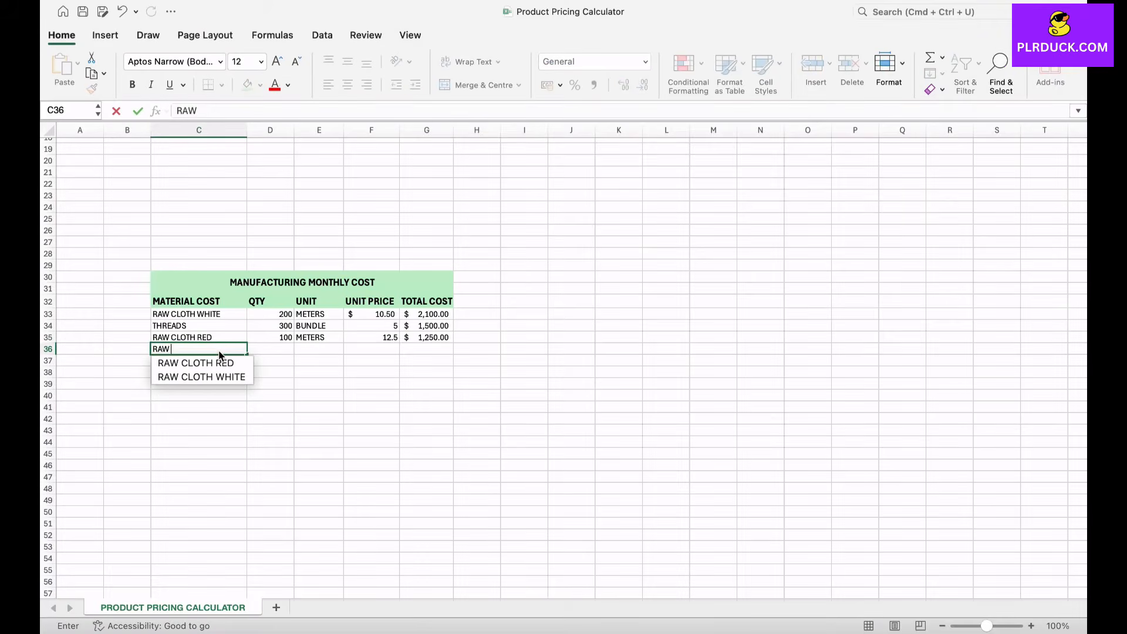
pyautogui.write('CLOTH PURPLE')
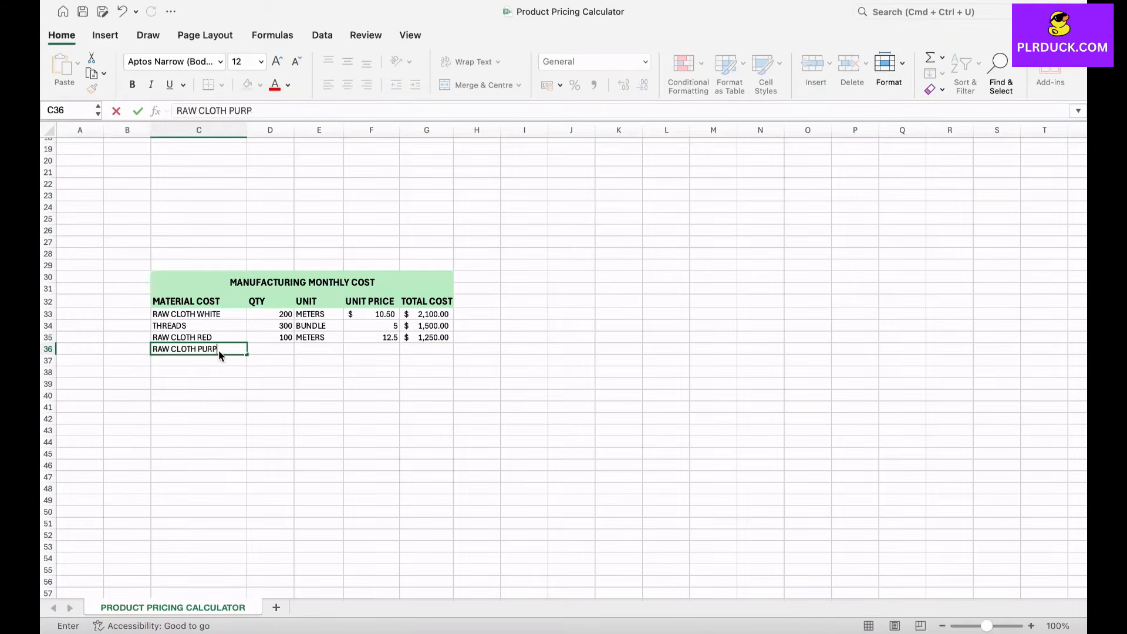
pyautogui.press('Tab')
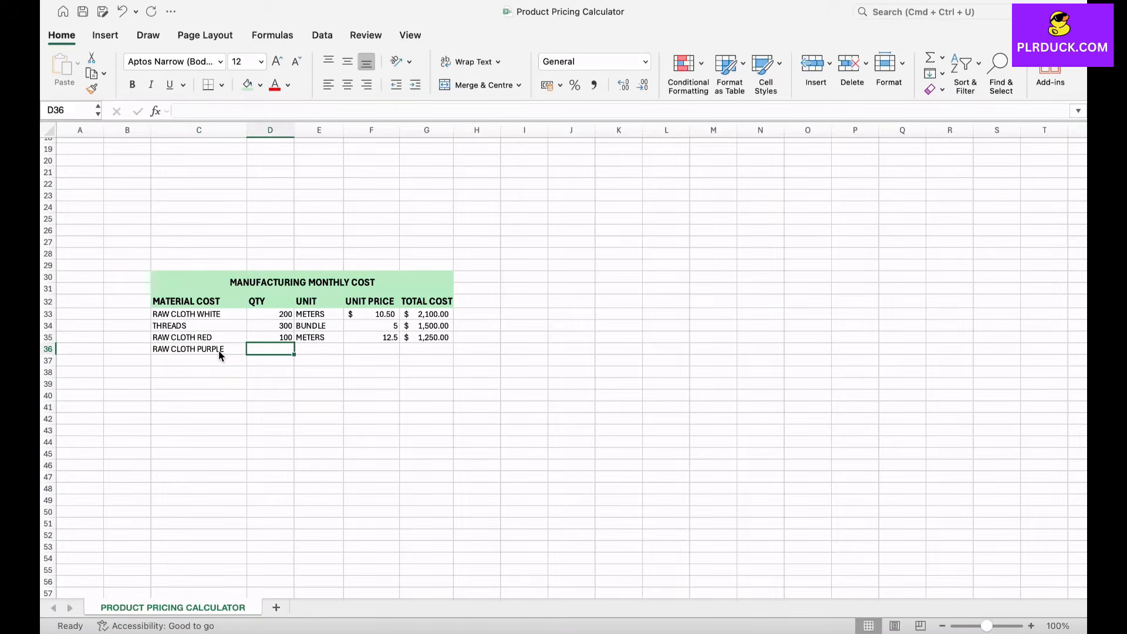
pyautogui.write('150')
pyautogui.press('Tab')
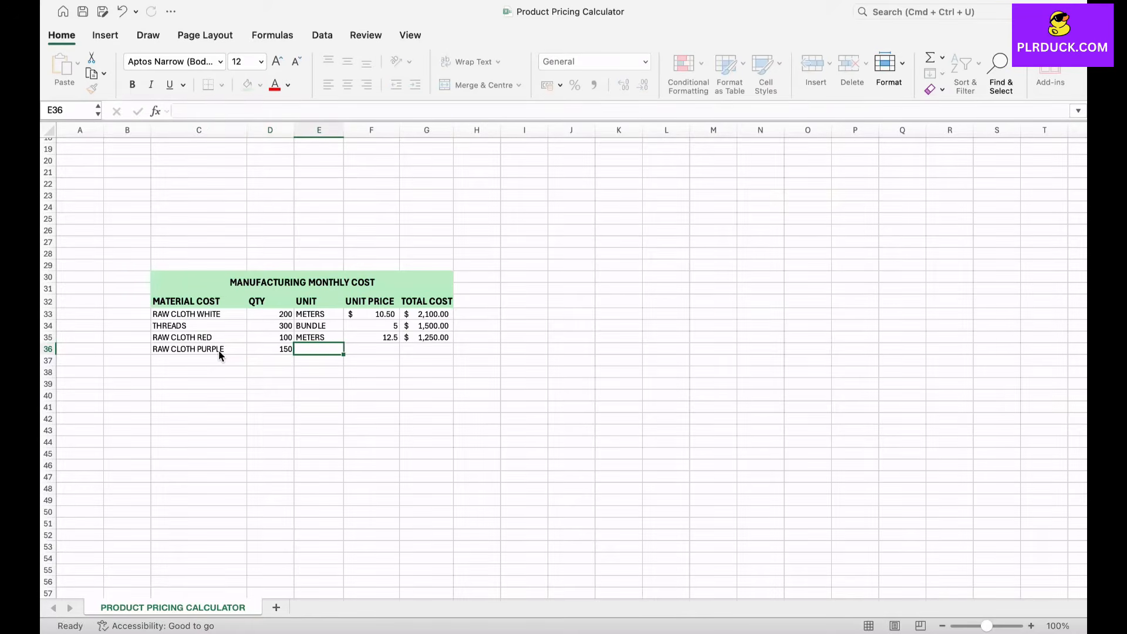
pyautogui.write('METERS')
pyautogui.press('Tab')
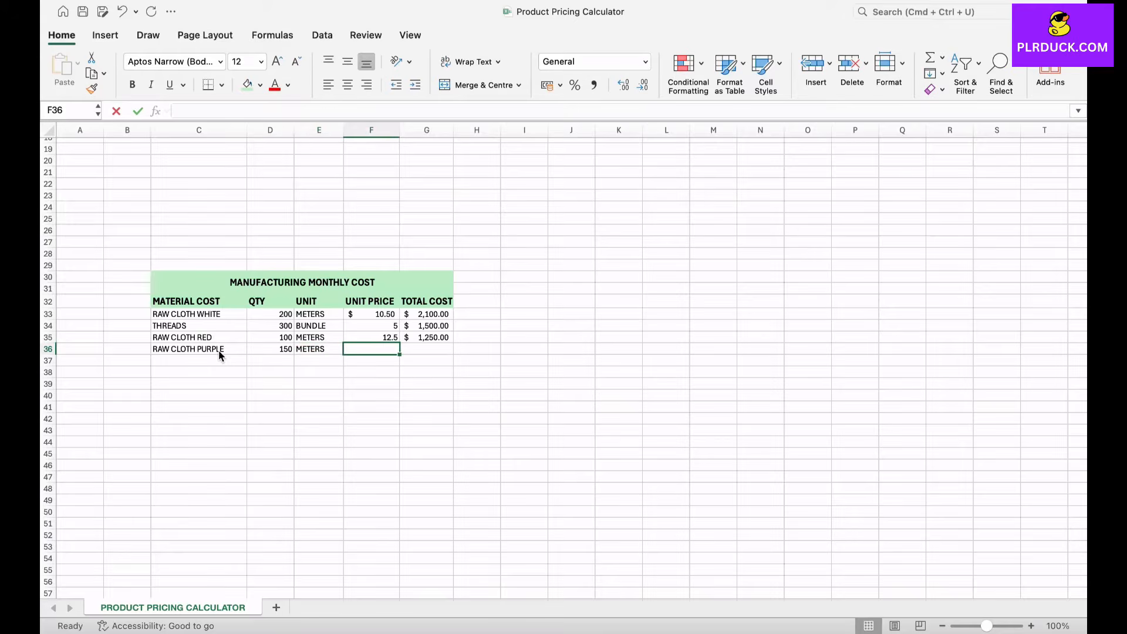
pyautogui.write('13')
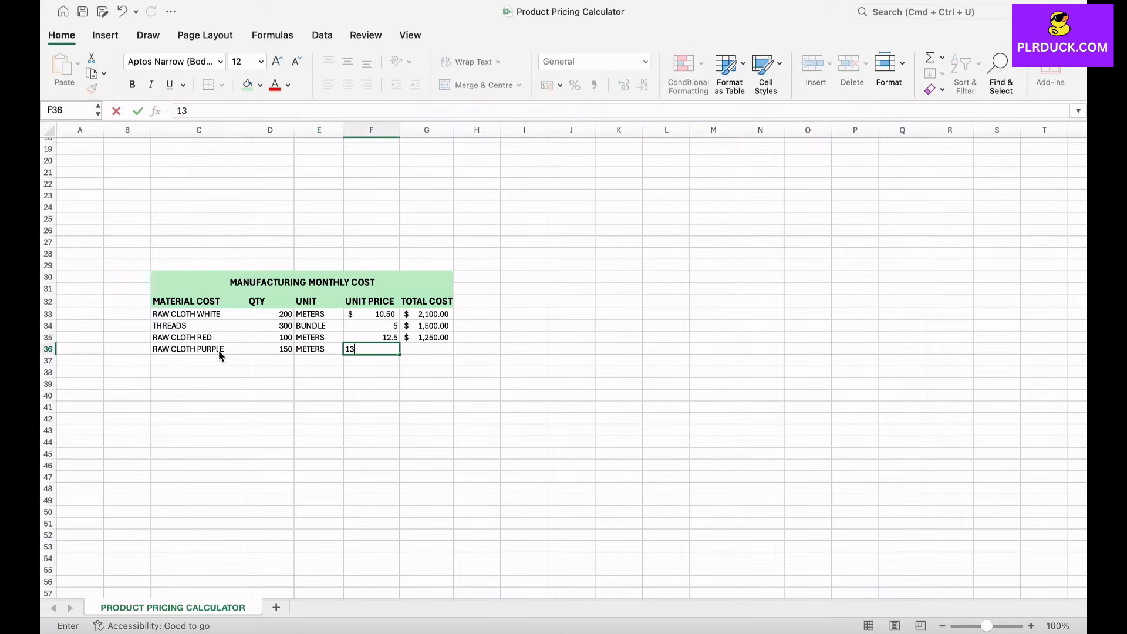
pyautogui.click(319, 395)
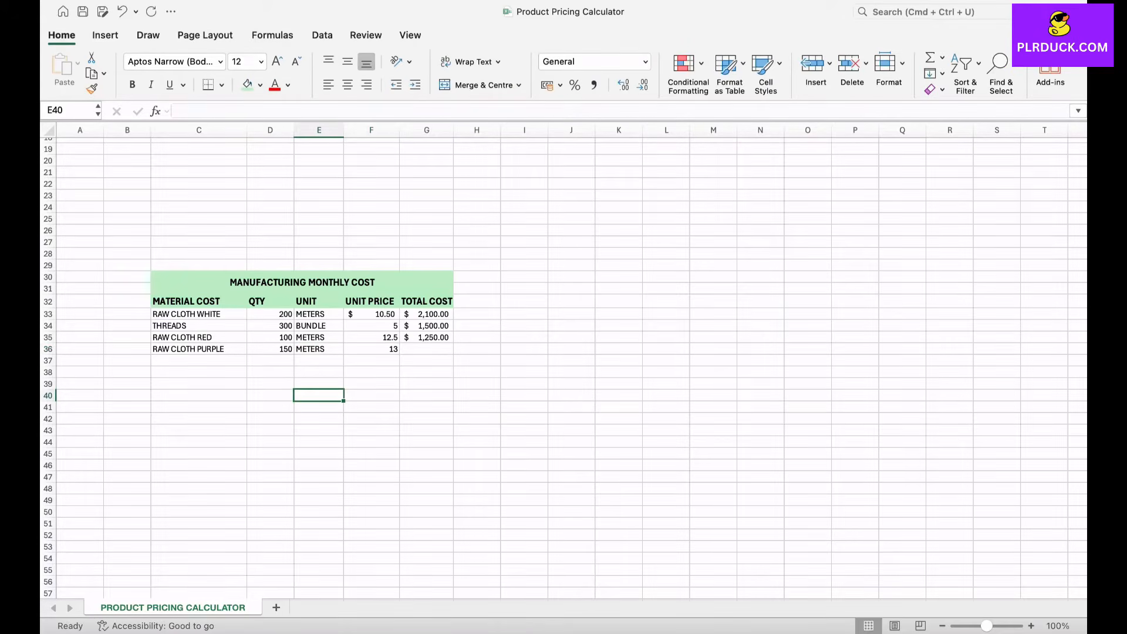
# Step: Extend the total cost formula from G35 down to G36 for the purple cloth
pyautogui.click(426, 338)
pyautogui.moveTo(453, 342); pyautogui.dragTo(452, 352)
pyautogui.click(372, 419)
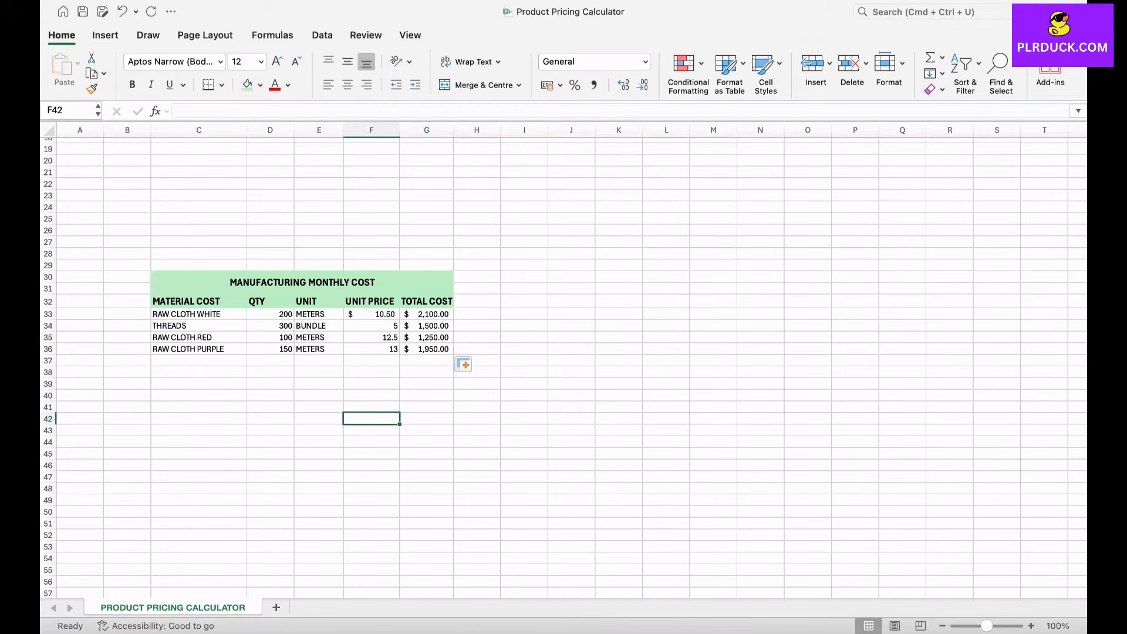
# Step: Apply the $ English (United States) accounting format to the unit prices and total costs in F33:G36
pyautogui.moveTo(371, 314); pyautogui.dragTo(427, 349)
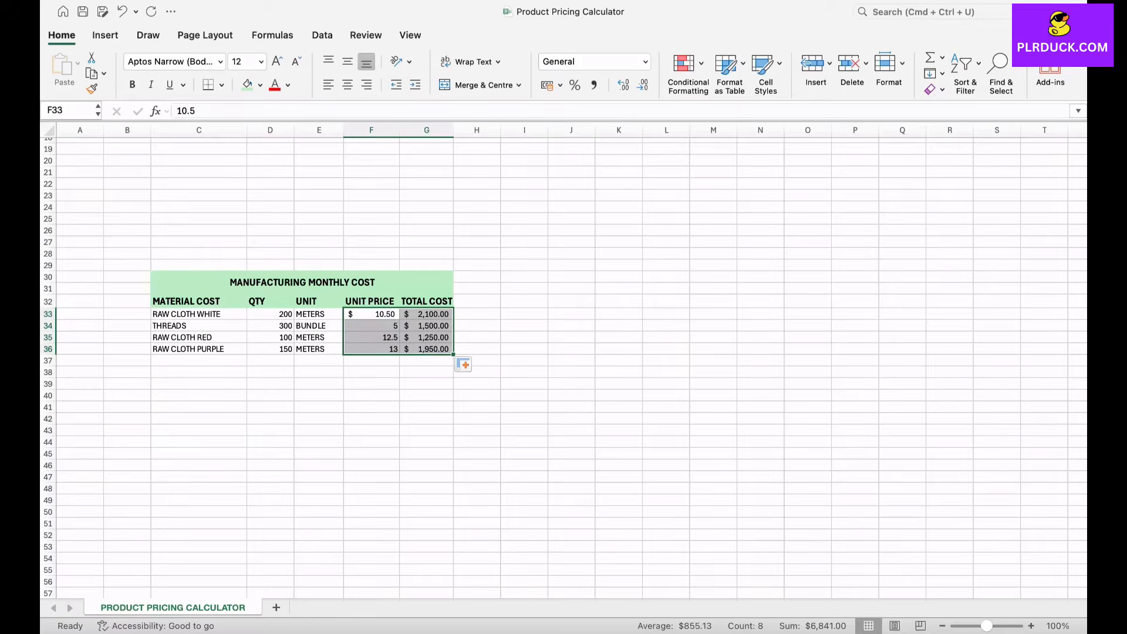
pyautogui.click(560, 85)
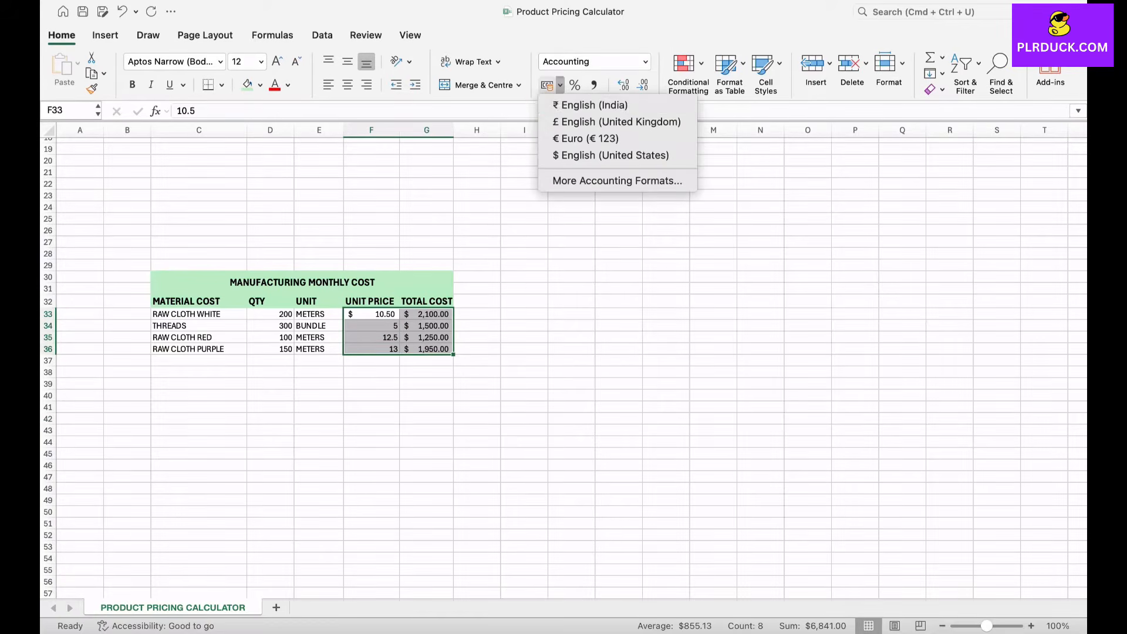
pyautogui.click(611, 156)
pyautogui.click(372, 407)
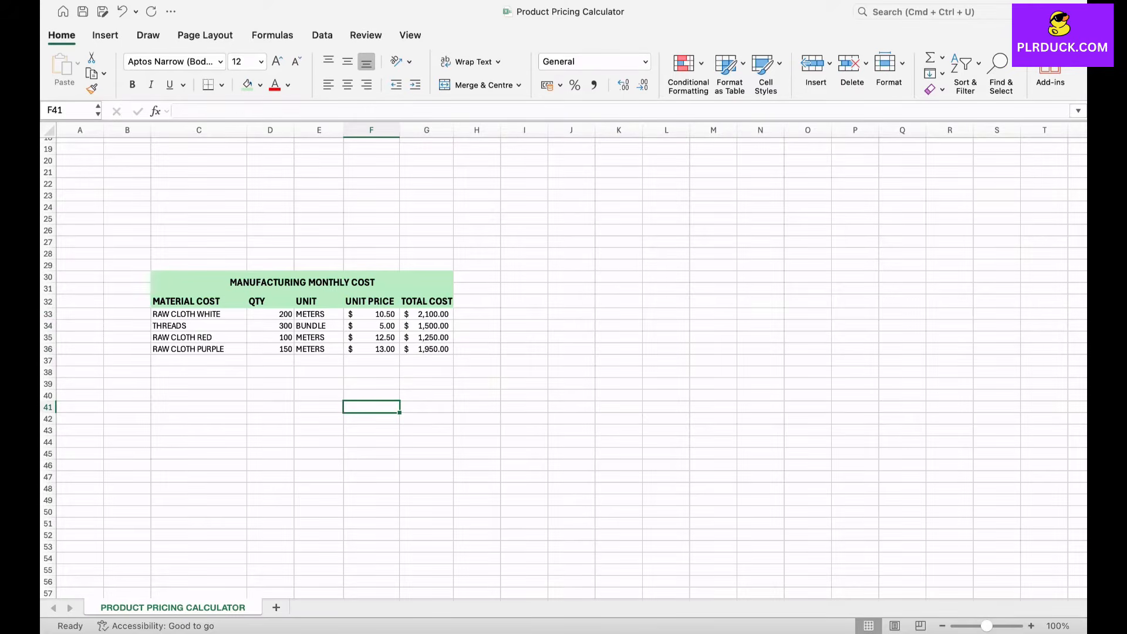
# Step: Set the border line colour to grey and draw an outline around the manufacturing cost table, C30:G45
pyautogui.click(302, 283)
pyautogui.moveTo(302, 282); pyautogui.dragTo(381, 432)
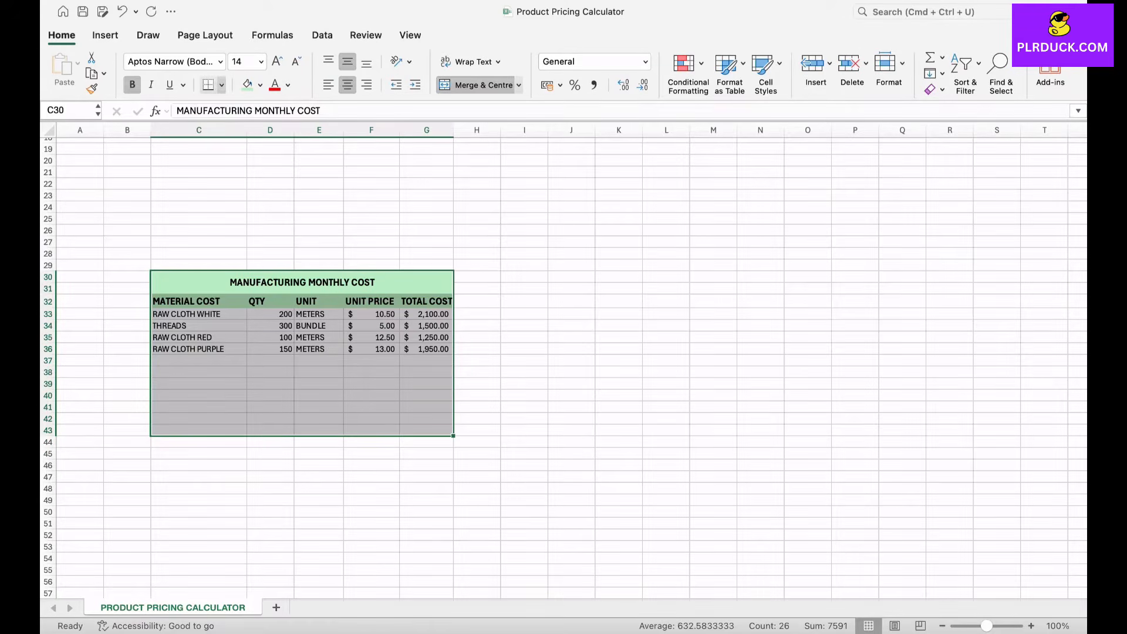
pyautogui.click(221, 85)
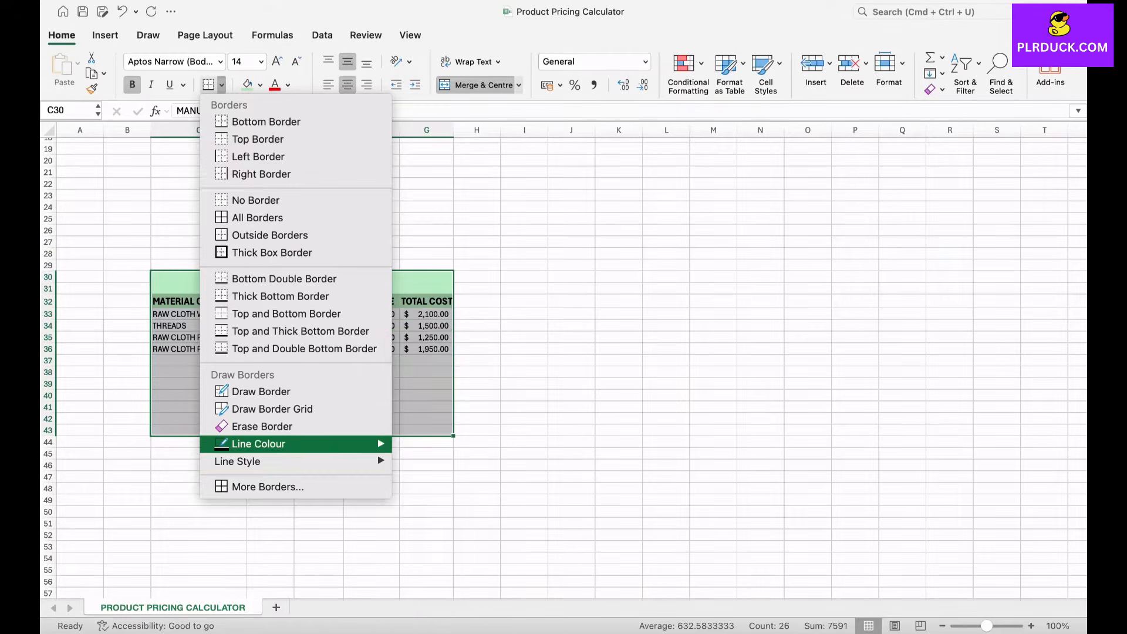
pyautogui.moveTo(264, 444)
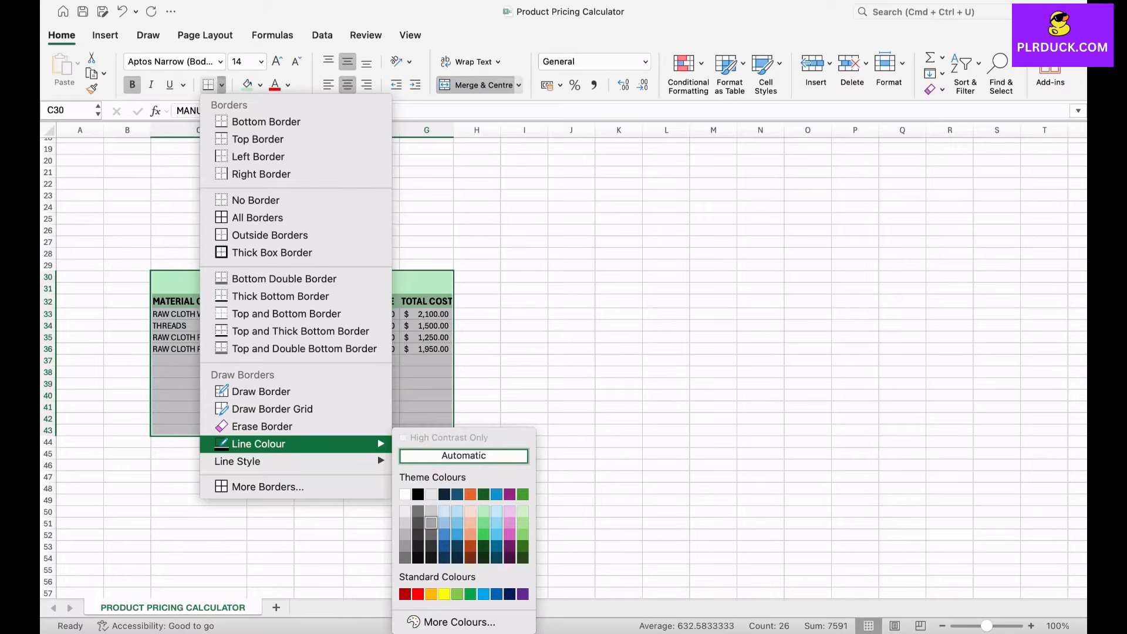
pyautogui.click(431, 523)
pyautogui.moveTo(152, 271)
pyautogui.mouseDown()
pyautogui.moveTo(453, 332)
pyautogui.moveTo(454, 460)
pyautogui.mouseUp()
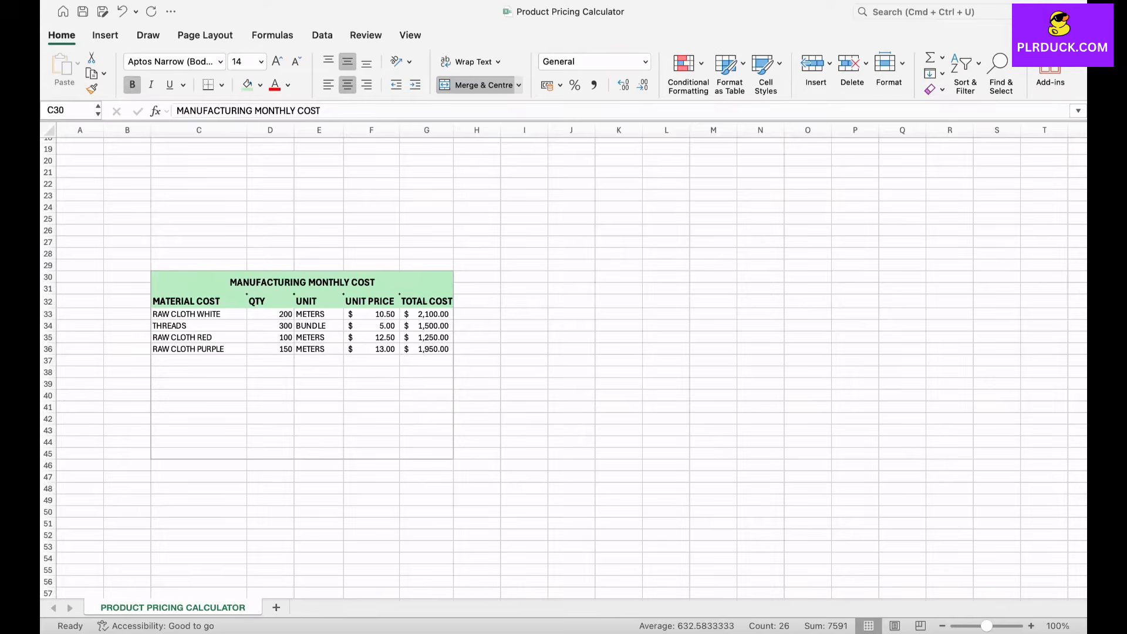
# Step: Apply All Borders to the manufacturing cost table range C30:G43
pyautogui.click(222, 85)
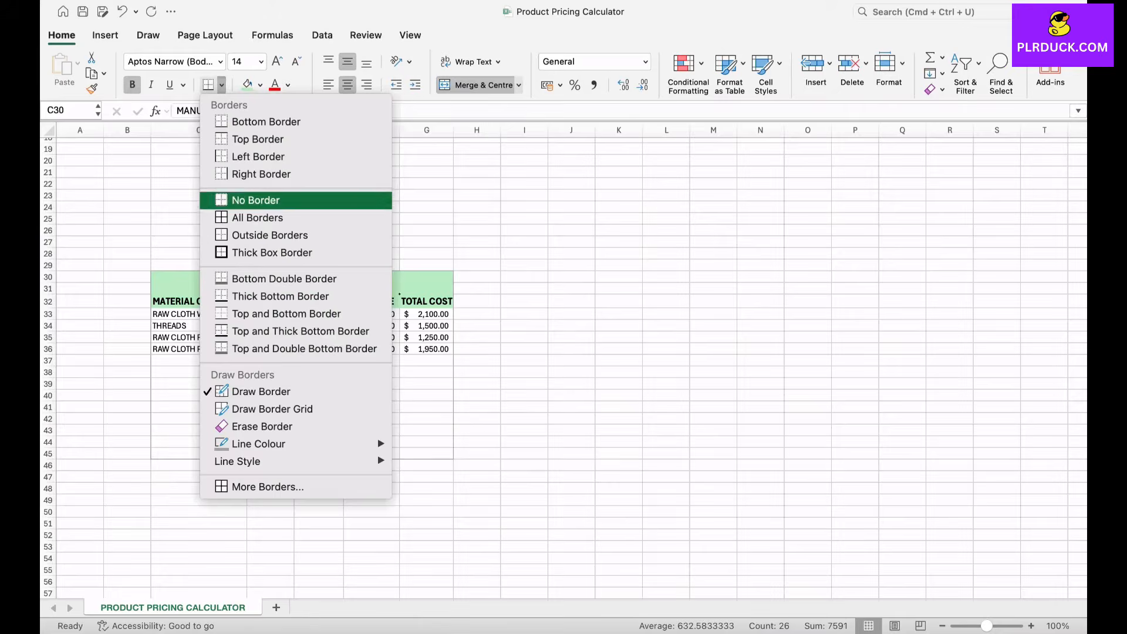
pyautogui.click(258, 216)
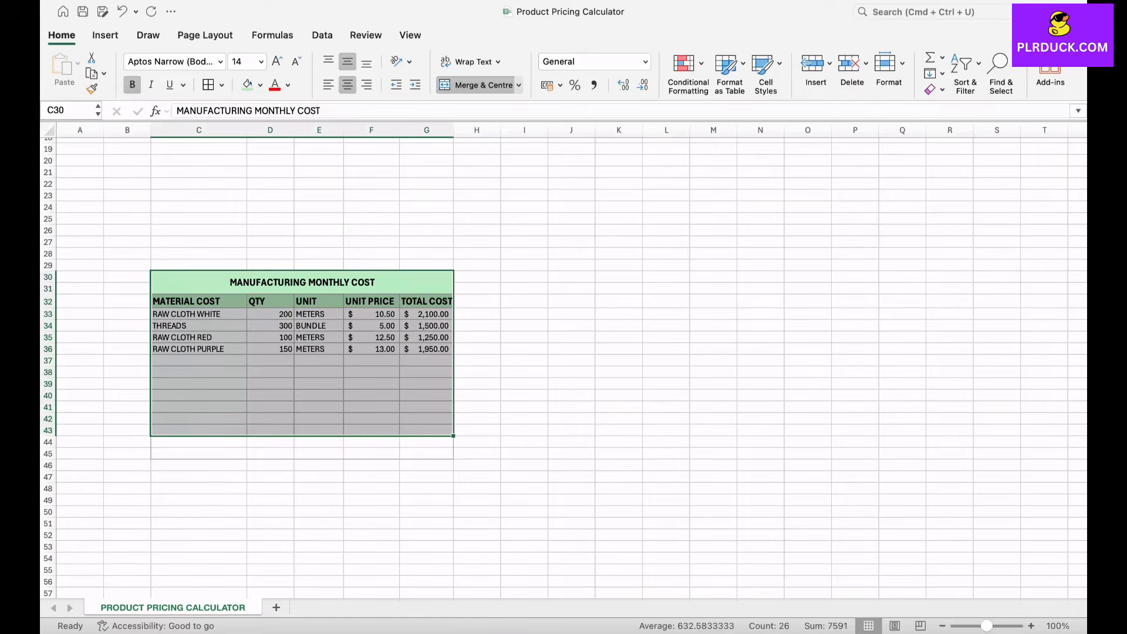
pyautogui.click(319, 407)
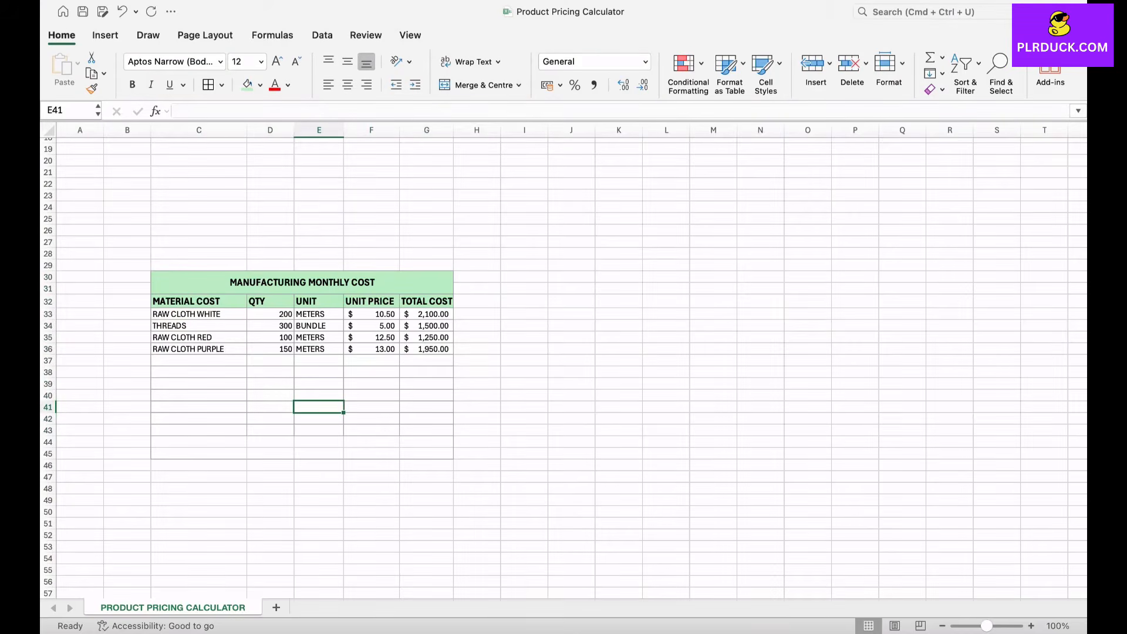
# Step: Label C45 as TOTAL and sum the quantities D33:D44 in D45 with the SUM function
pyautogui.click(199, 454)
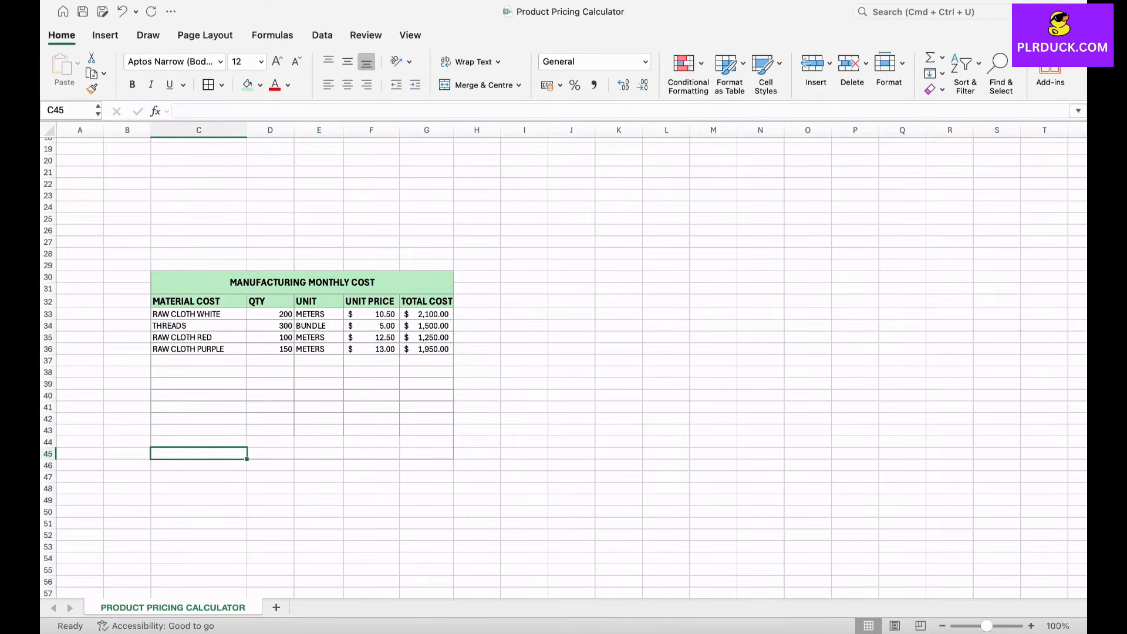
pyautogui.write('TOTAL')
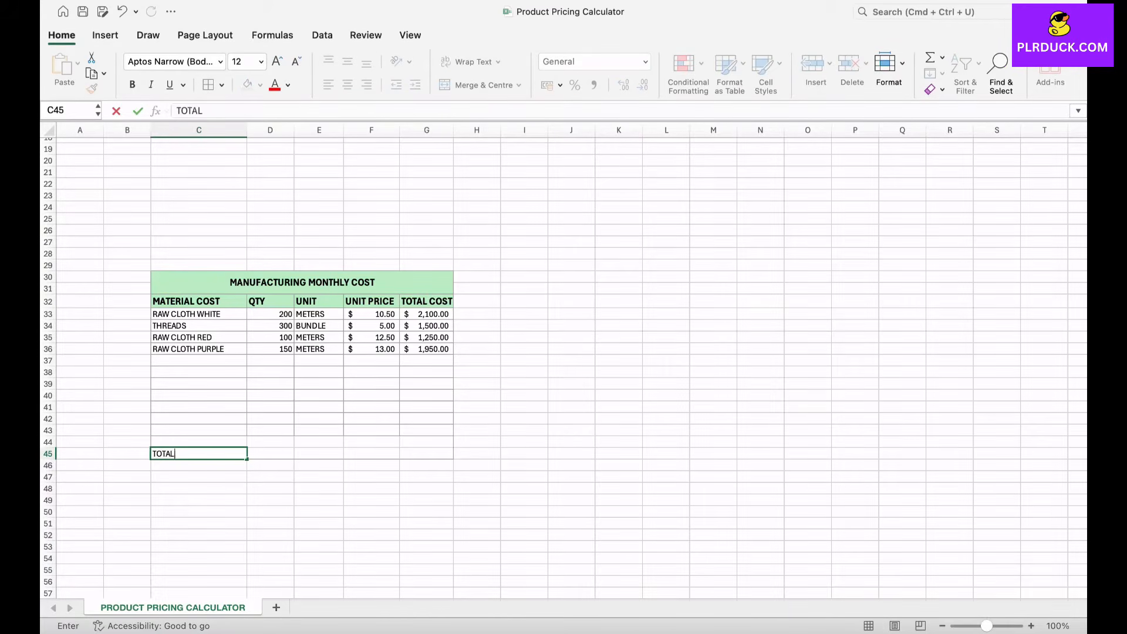
pyautogui.press('Tab')
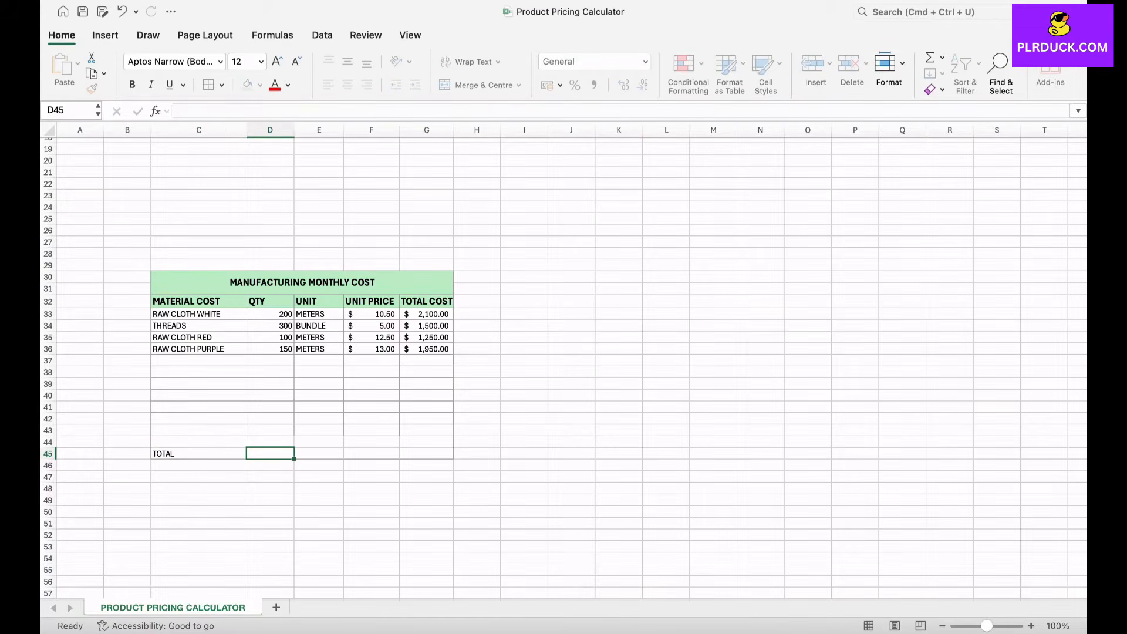
pyautogui.write('=')
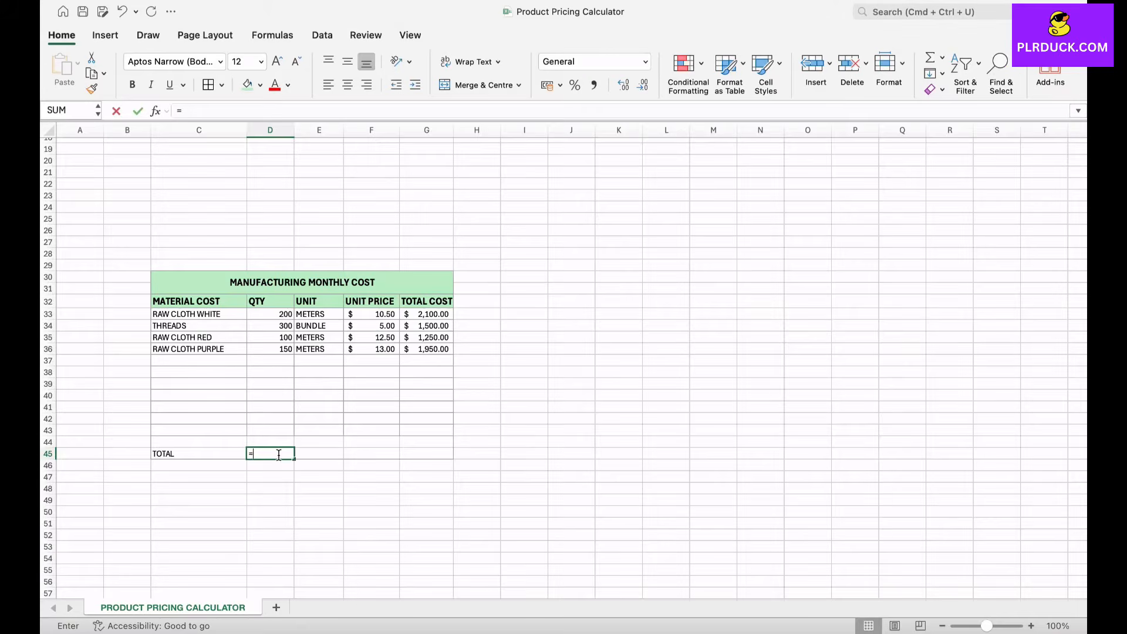
pyautogui.write('SUM(')
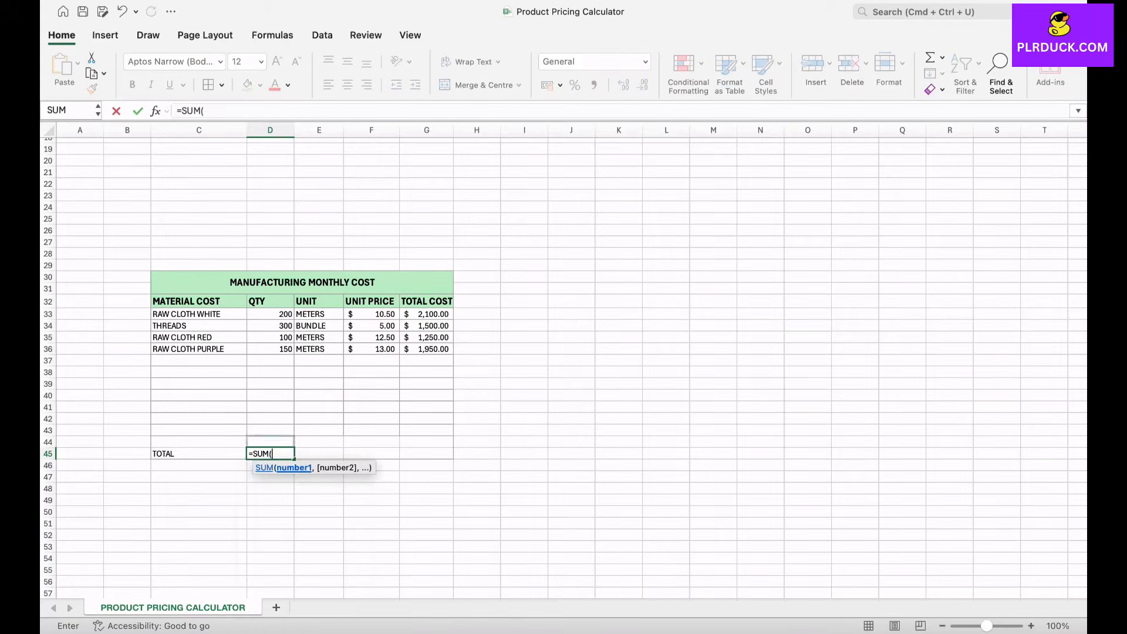
pyautogui.moveTo(275, 315); pyautogui.dragTo(288, 446)
pyautogui.press('Return')
# Step: Sum the total costs G33:G44 in G45 with the SUM function
pyautogui.press('Up')
pyautogui.press('Right')
pyautogui.press('Right')
pyautogui.press('Right')
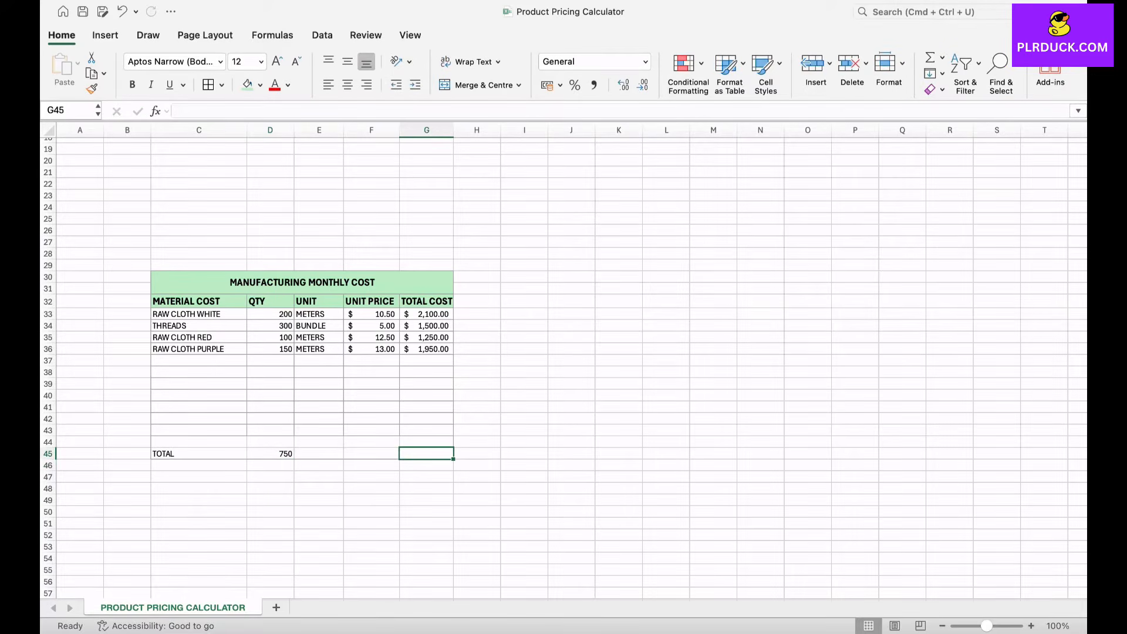
pyautogui.write('=SUM(')
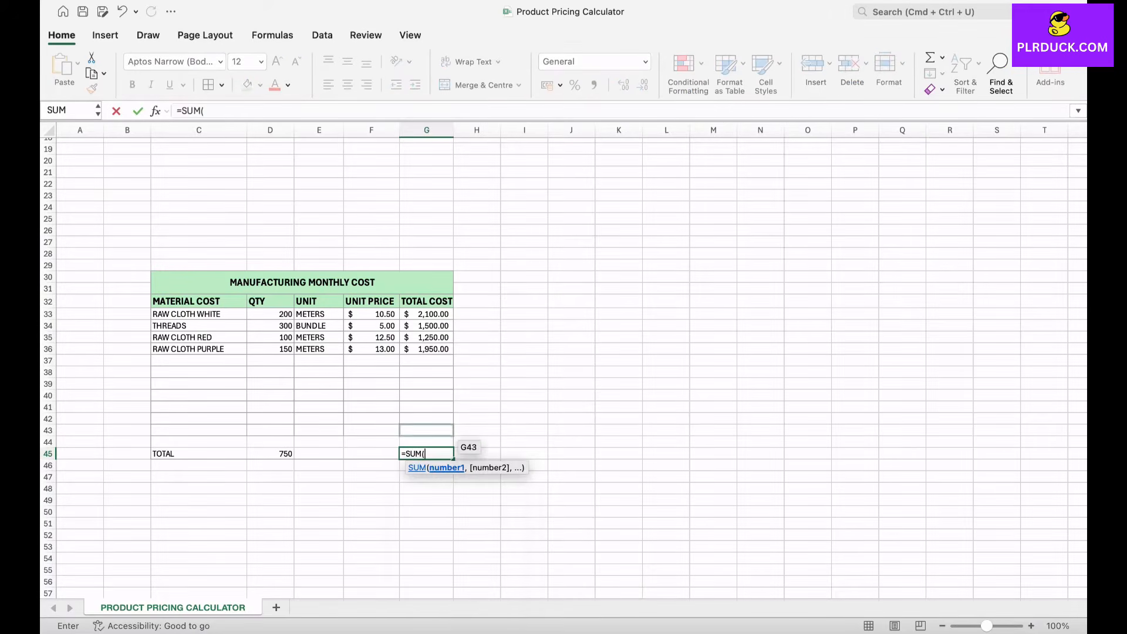
pyautogui.moveTo(427, 315); pyautogui.dragTo(428, 443)
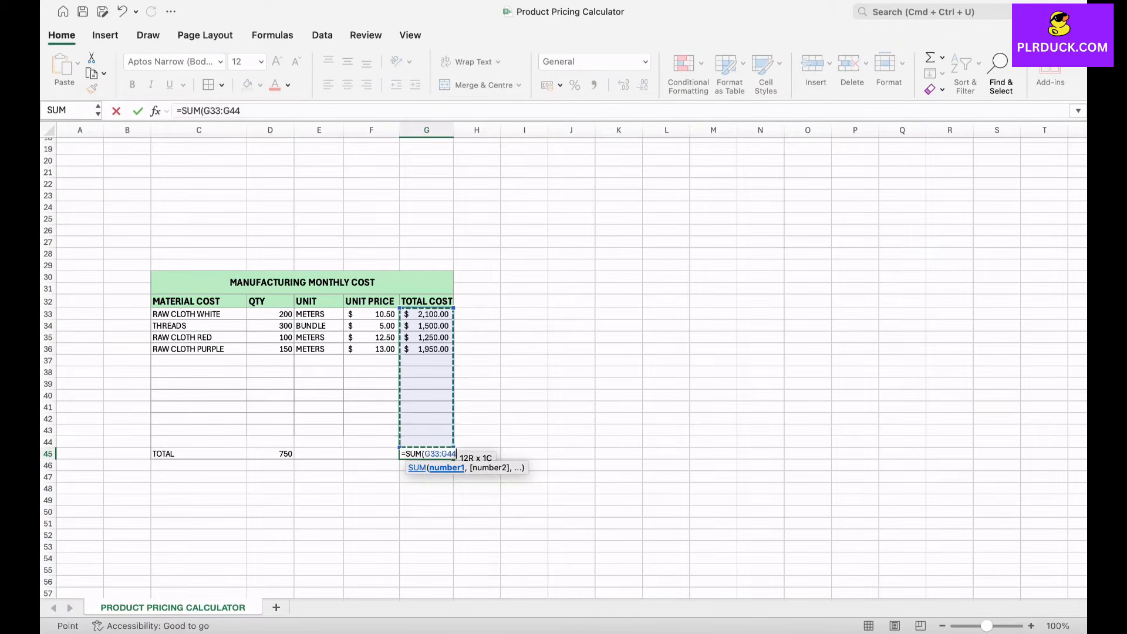
pyautogui.press('Return')
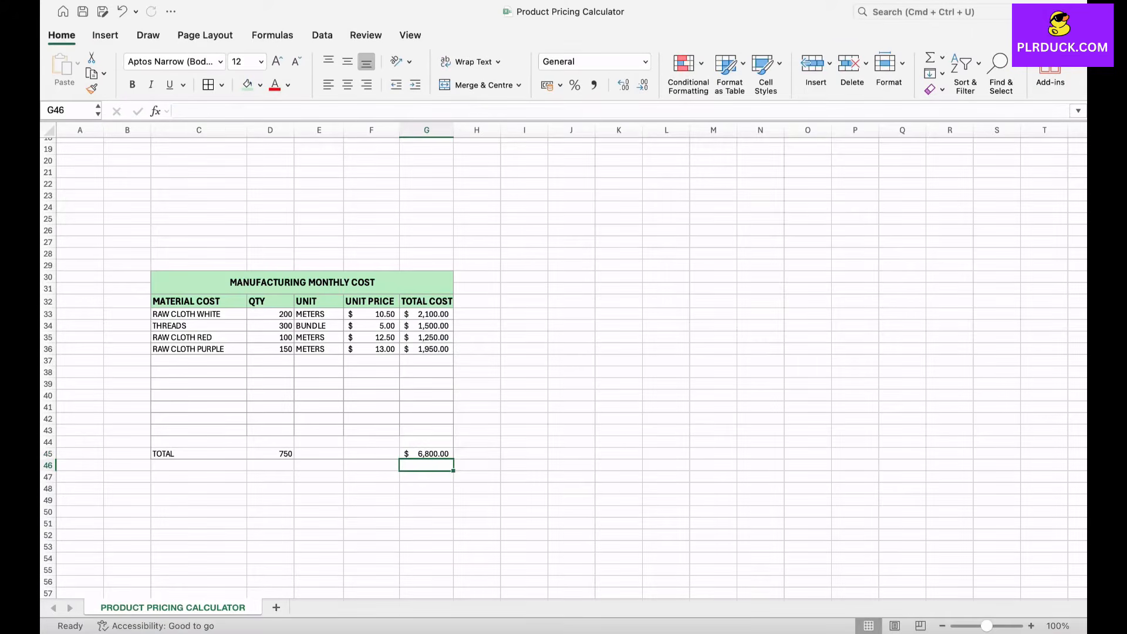
# Step: Format the total row C45:G45 with the light green fill, bold text and a font one size larger
pyautogui.moveTo(199, 454); pyautogui.dragTo(427, 454)
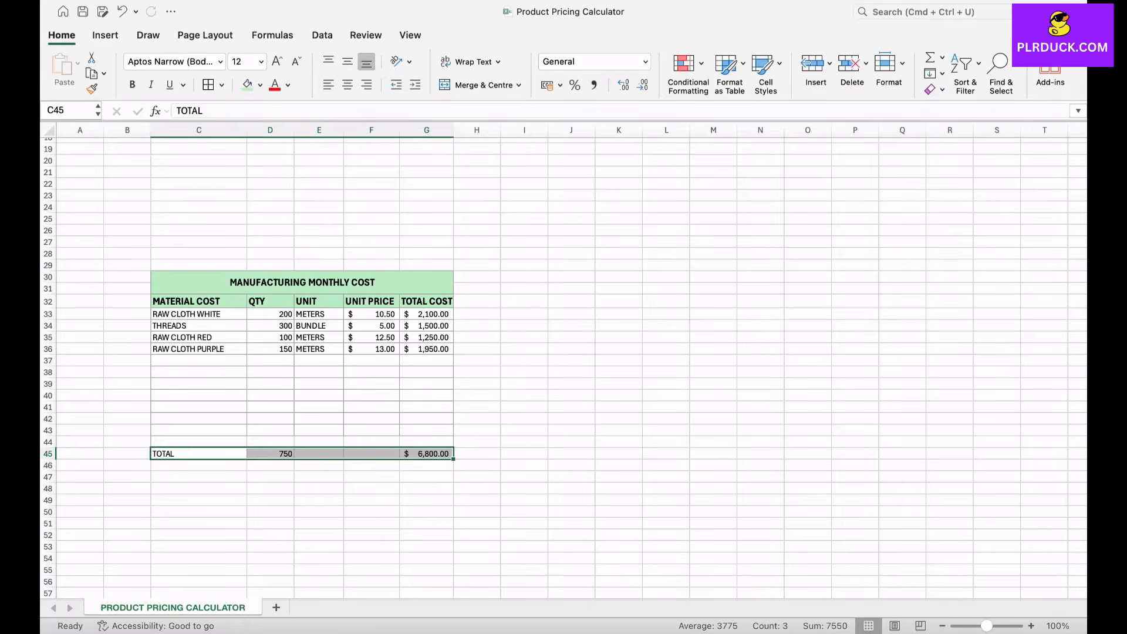
pyautogui.click(248, 84)
pyautogui.click(132, 84)
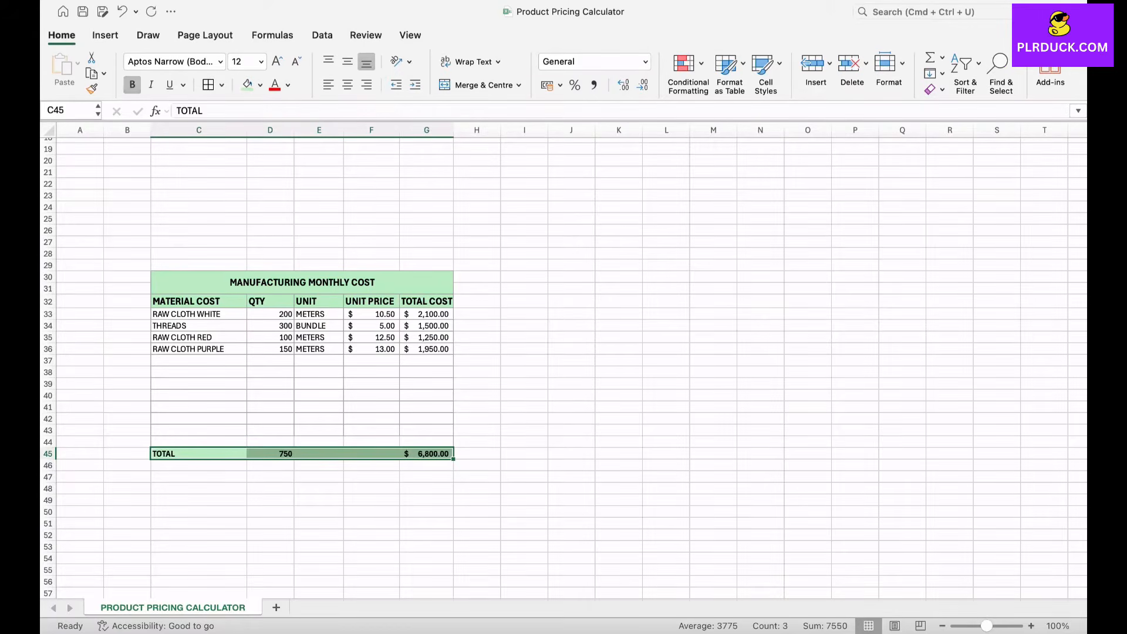
pyautogui.click(277, 61)
pyautogui.click(477, 396)
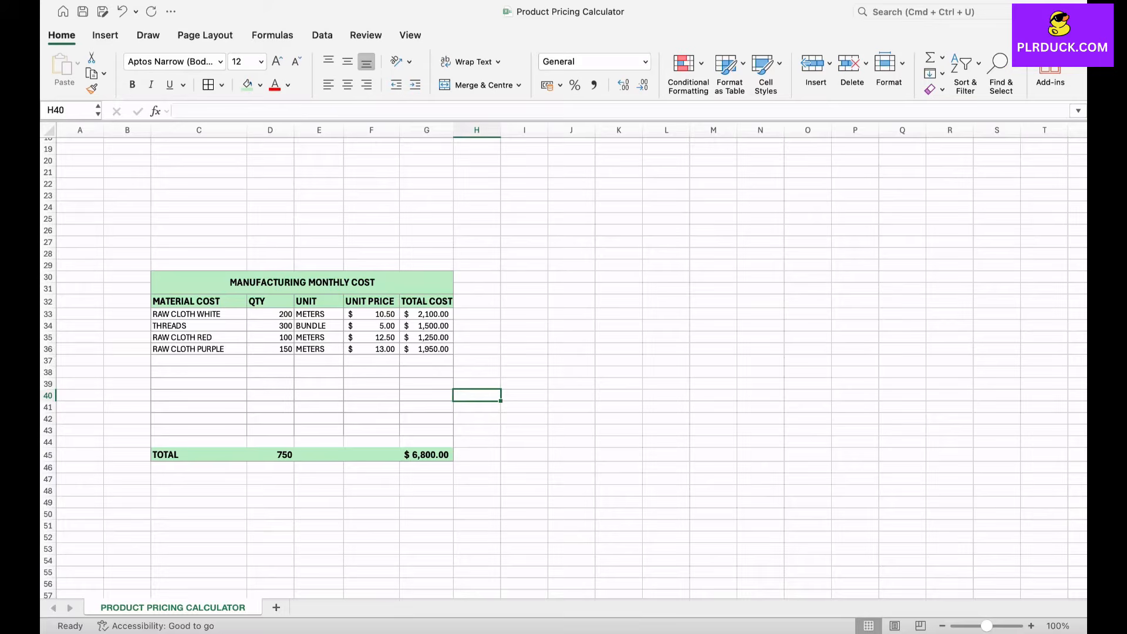
# Step: Narrow column H to a width of about 5.67 and paste only the formatting of manufacturing table C30:G45 at I30
pyautogui.moveTo(501, 130); pyautogui.dragTo(482, 130)
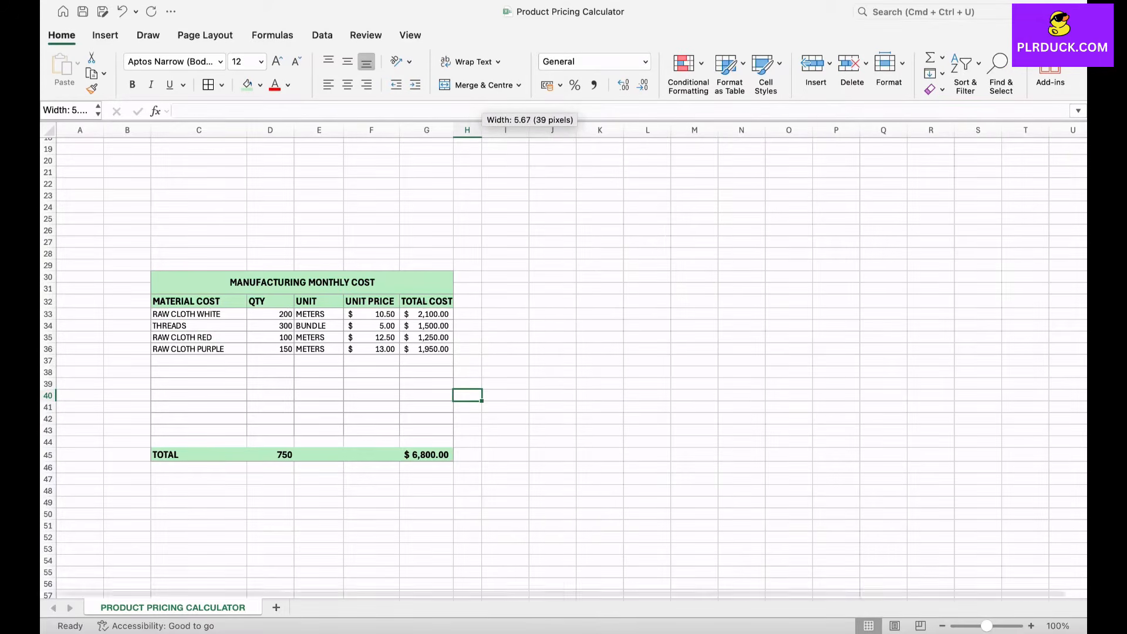
pyautogui.hscroll(2, 564, 364)
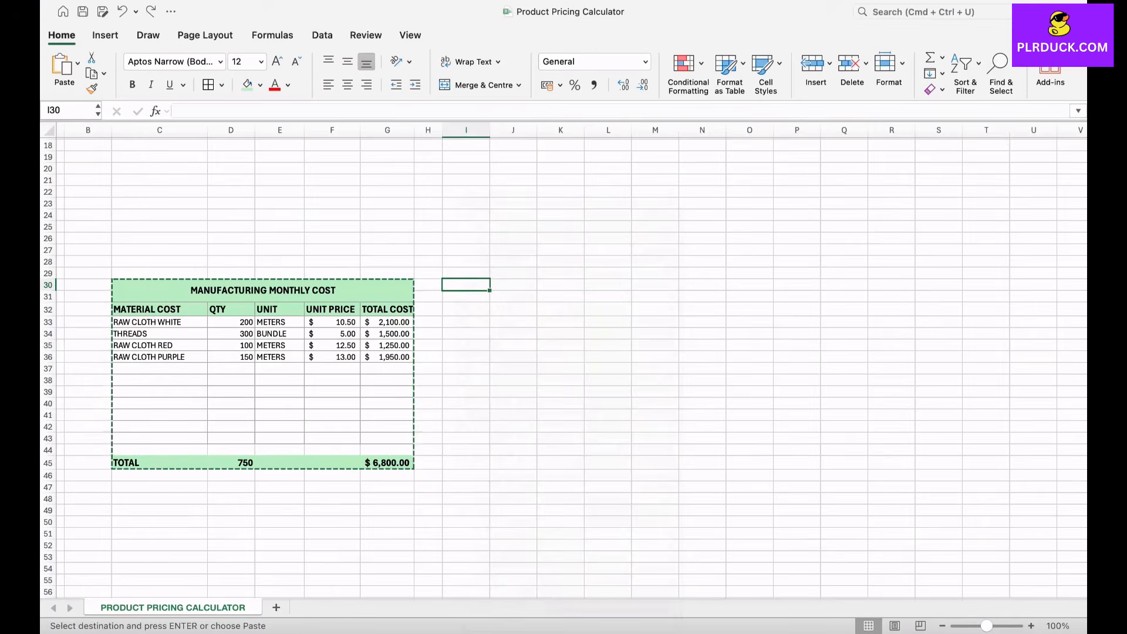
pyautogui.rightClick(450, 285)
pyautogui.moveTo(493, 259)
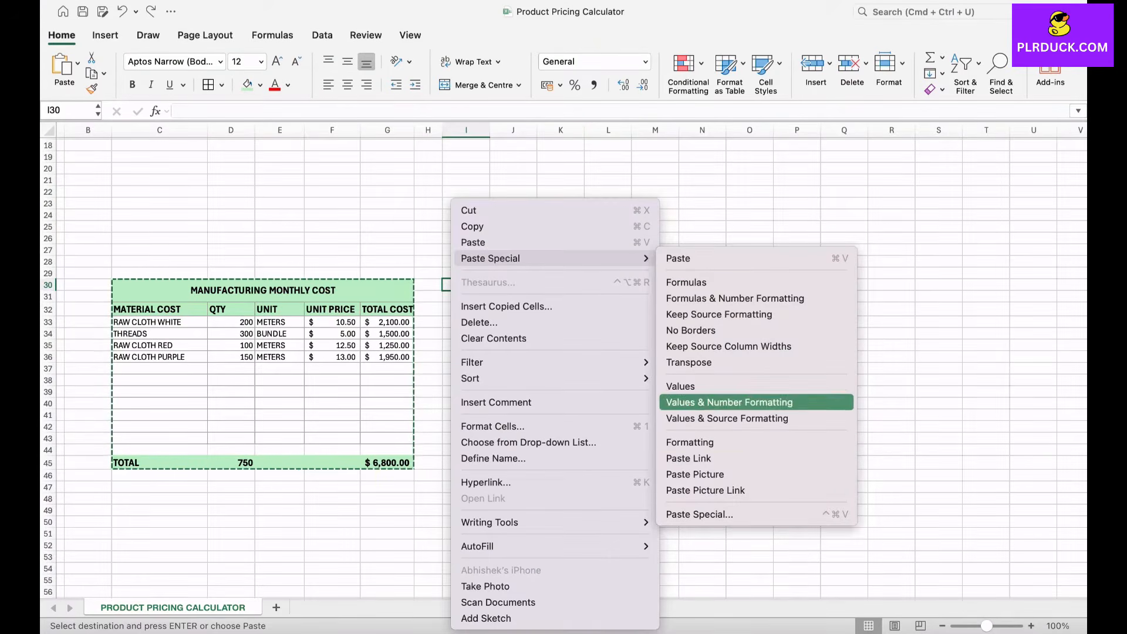
pyautogui.click(690, 442)
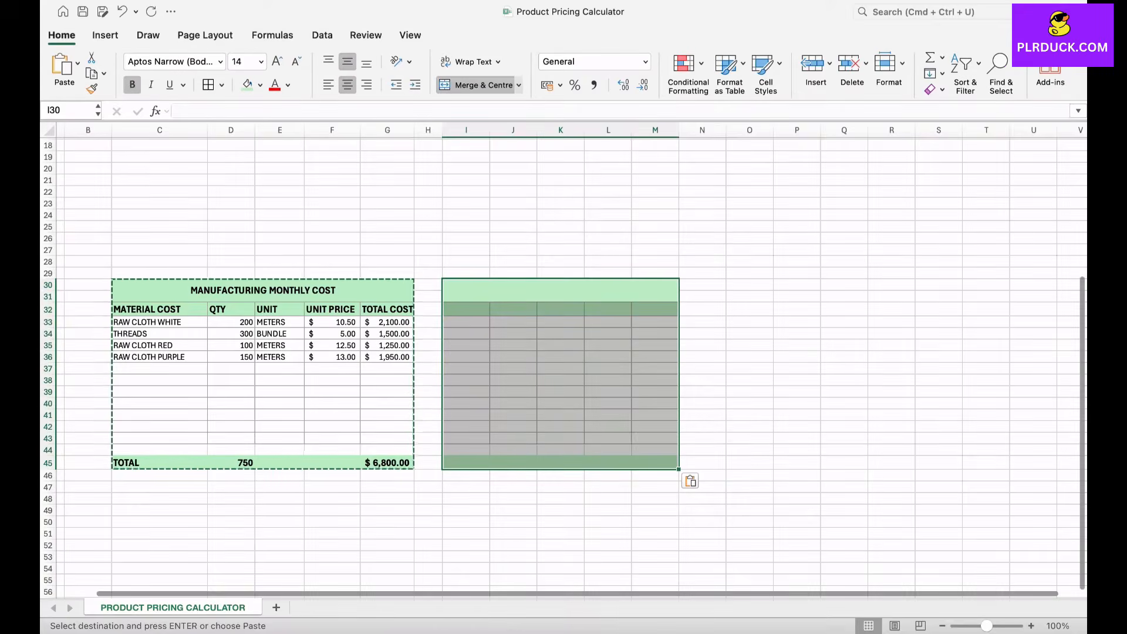
# Step: Widen column I, the first column of the copied table layout
pyautogui.moveTo(490, 130); pyautogui.dragTo(530, 129)
pyautogui.click(790, 380)
pyautogui.click(744, 380)
# Step: Fill the header rows I30:M32 and the total row I45:M45 with the lightest orange theme colour
pyautogui.moveTo(528, 291)
pyautogui.mouseDown()
pyautogui.moveTo(538, 322)
pyautogui.moveTo(538, 310)
pyautogui.mouseUp()
pyautogui.moveTo(487, 463); pyautogui.dragTo(696, 463)
pyautogui.click(260, 85)
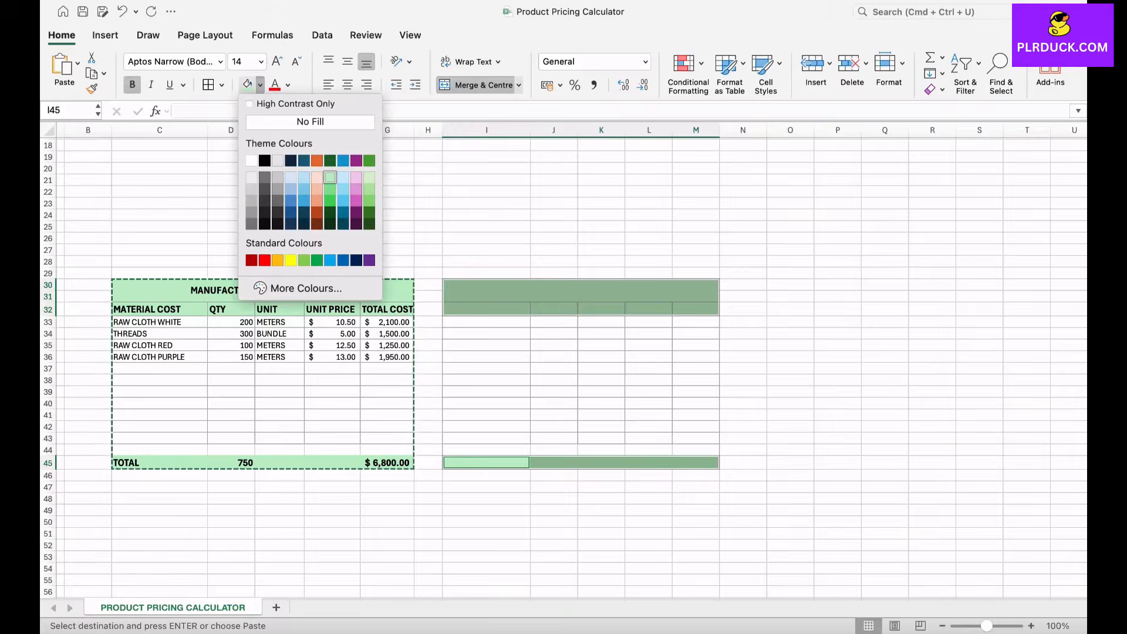
pyautogui.click(317, 177)
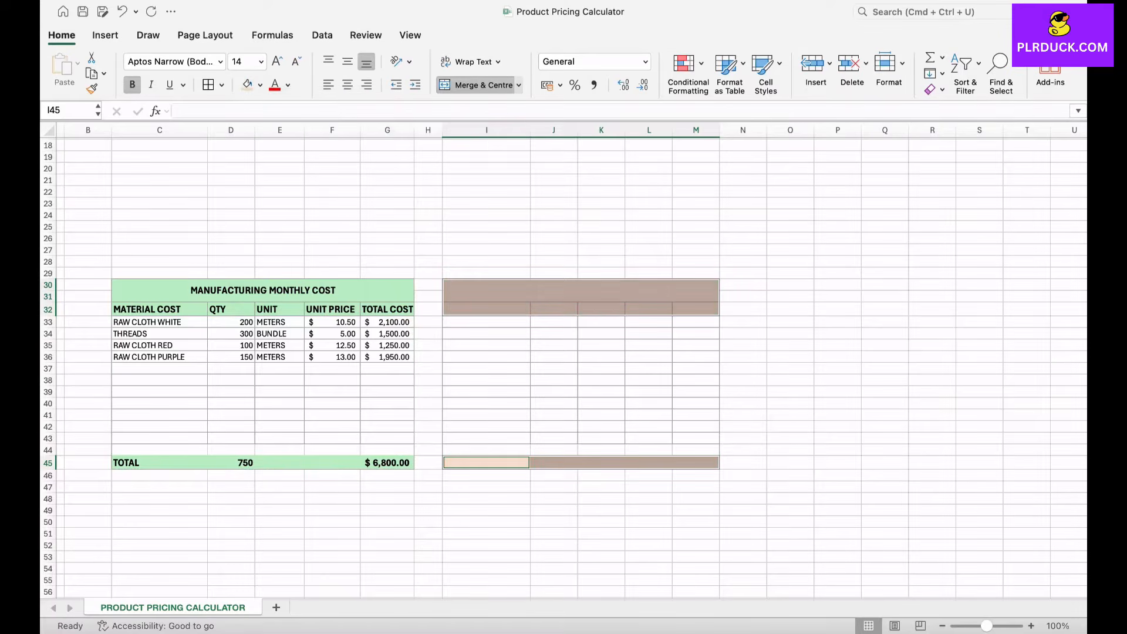
# Step: Enter PACKAGING MONTHLY COST as the title in the merged cell at I30
pyautogui.click(580, 290)
pyautogui.hscroll(2, 564, 361)
pyautogui.scroll(1, 563, 362)
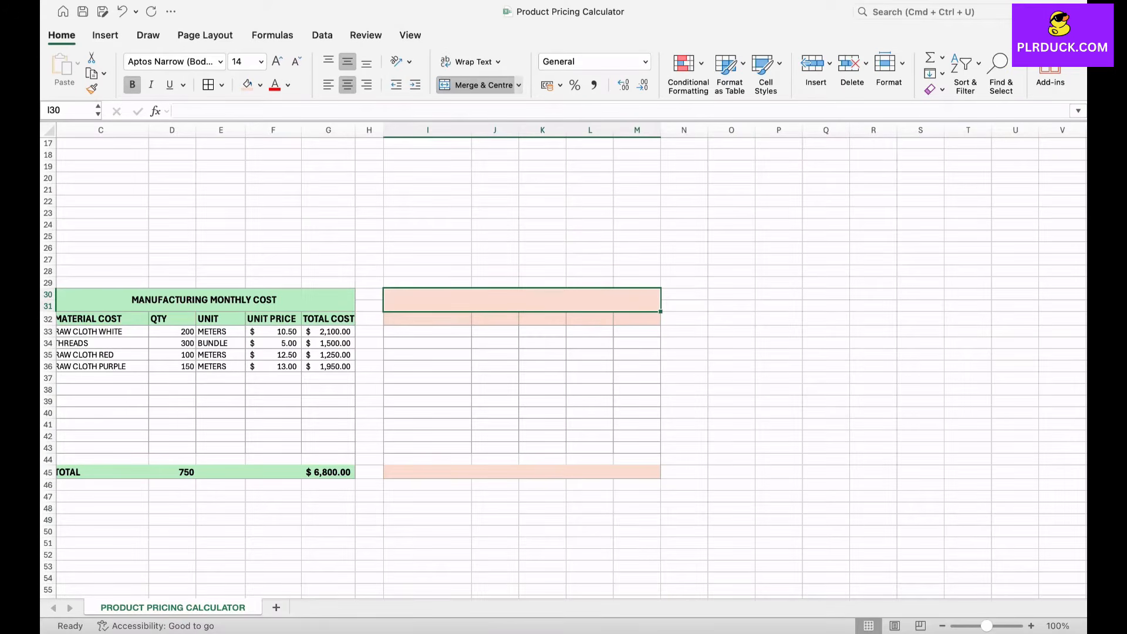
pyautogui.write('PAC')
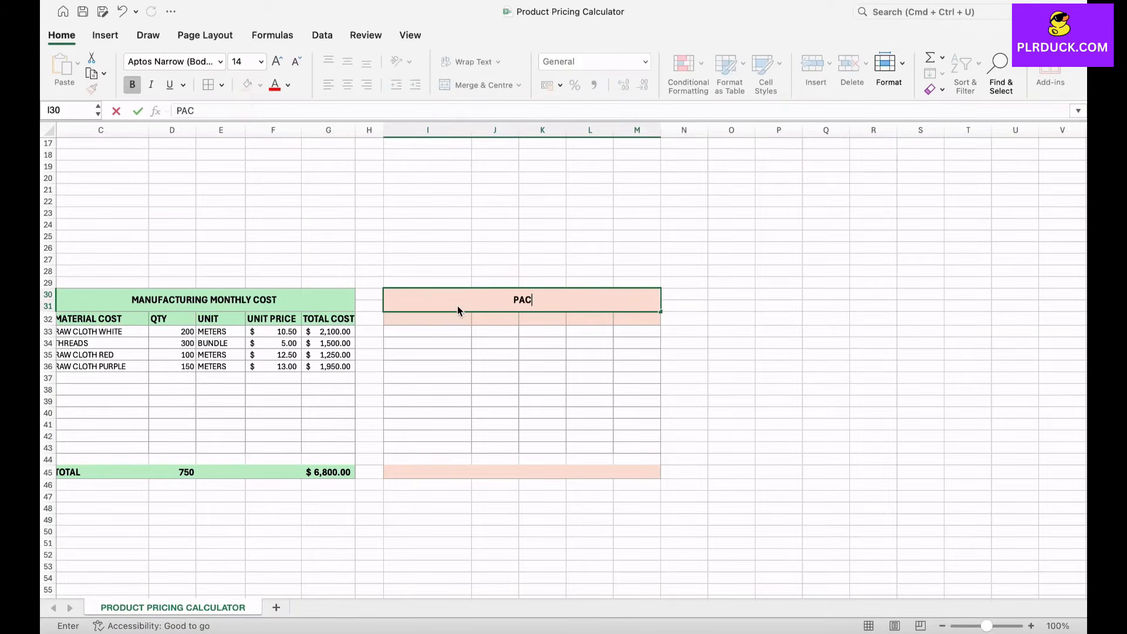
pyautogui.write('KAGING MONTHLY COST')
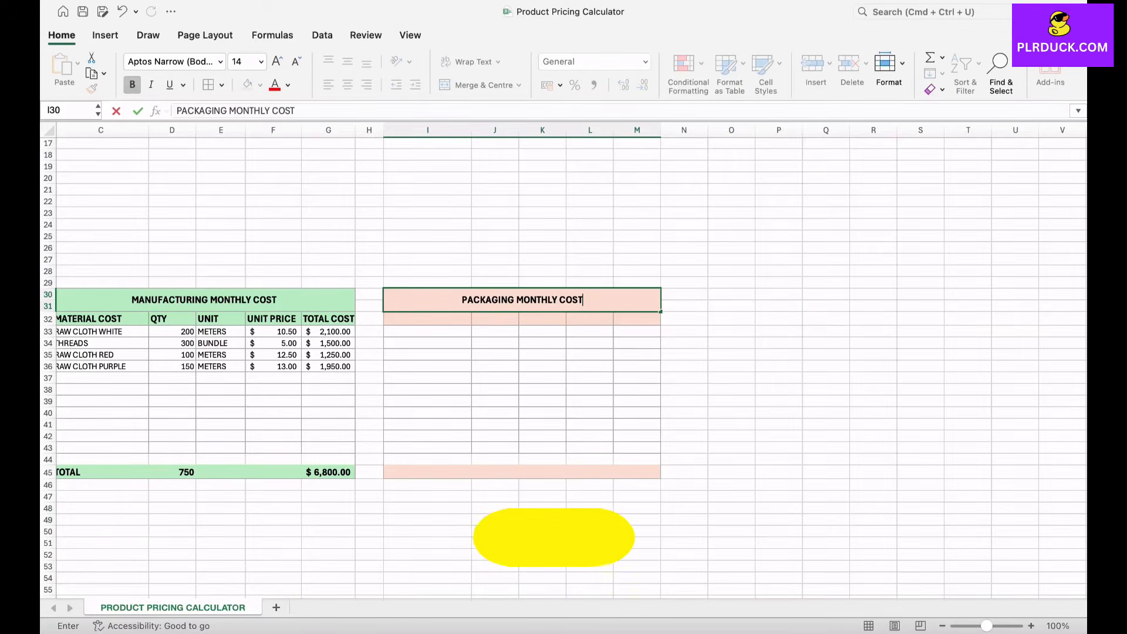
pyautogui.press('Return')
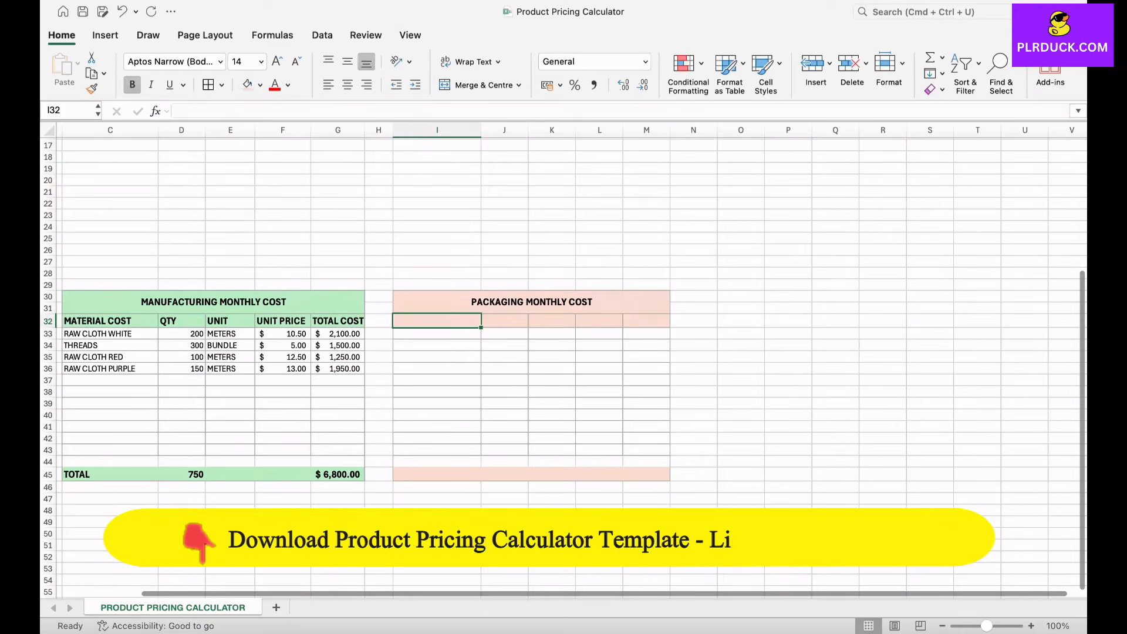
# Step: Enter the column headers PACKAGING COST in I32 and QTY in J32
pyautogui.write('PACKAGING ')
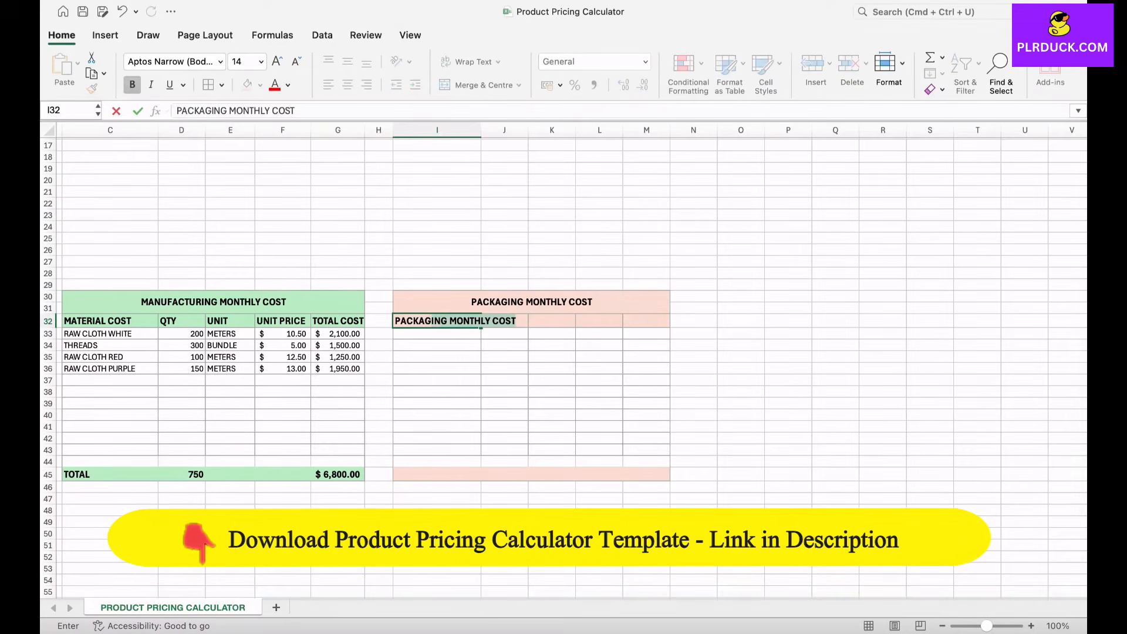
pyautogui.write('COST')
pyautogui.press('F2')
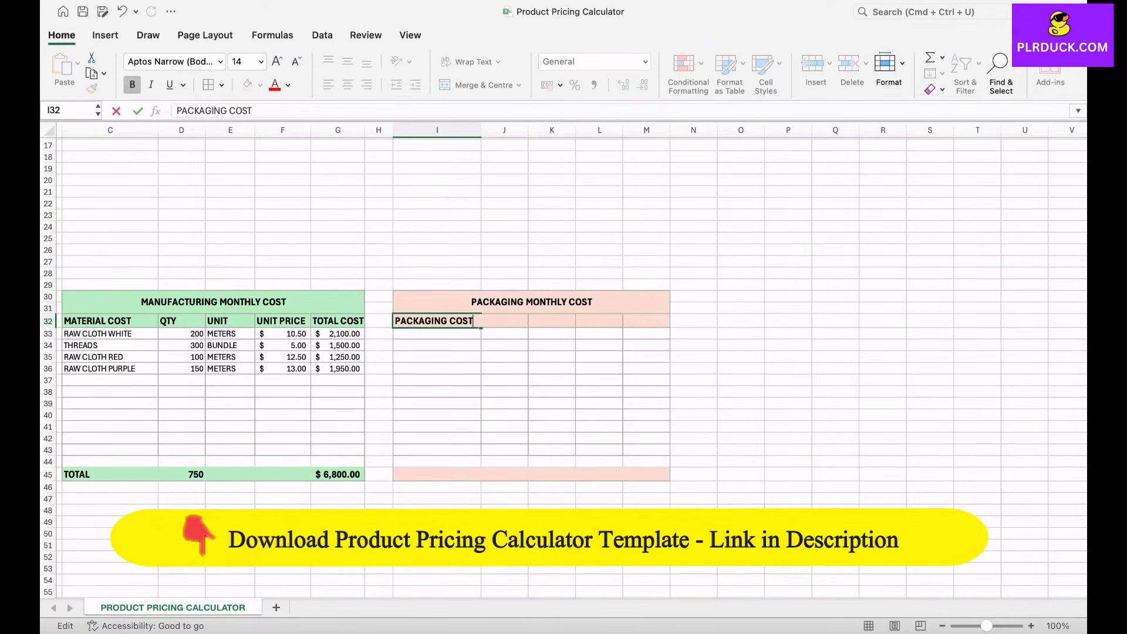
pyautogui.press('Tab')
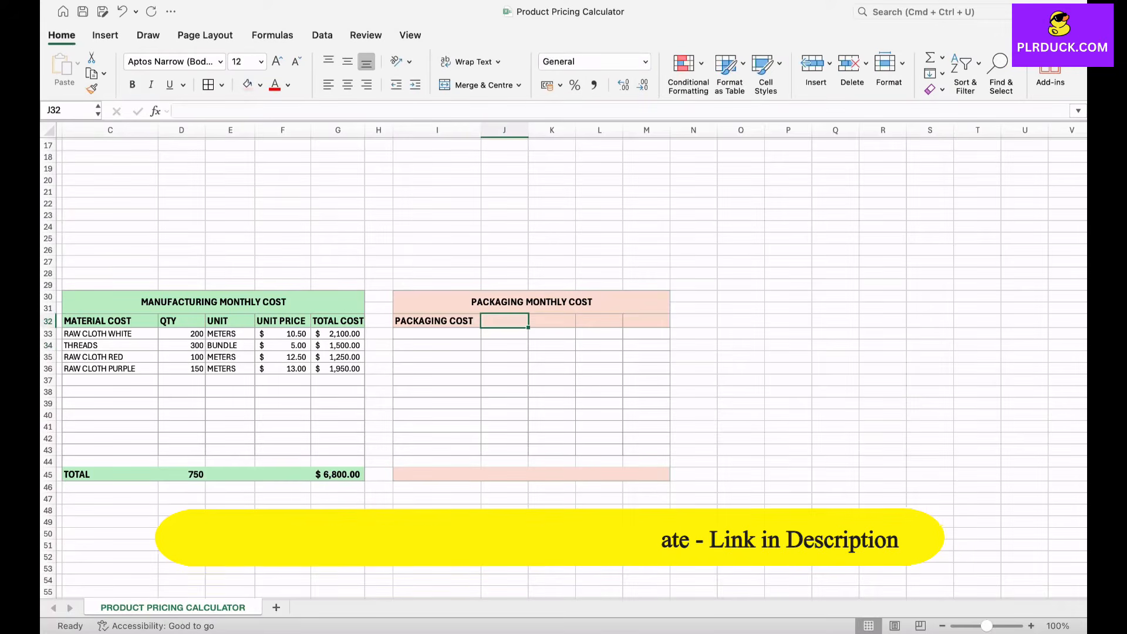
pyautogui.write('QTY')
pyautogui.press('Tab')
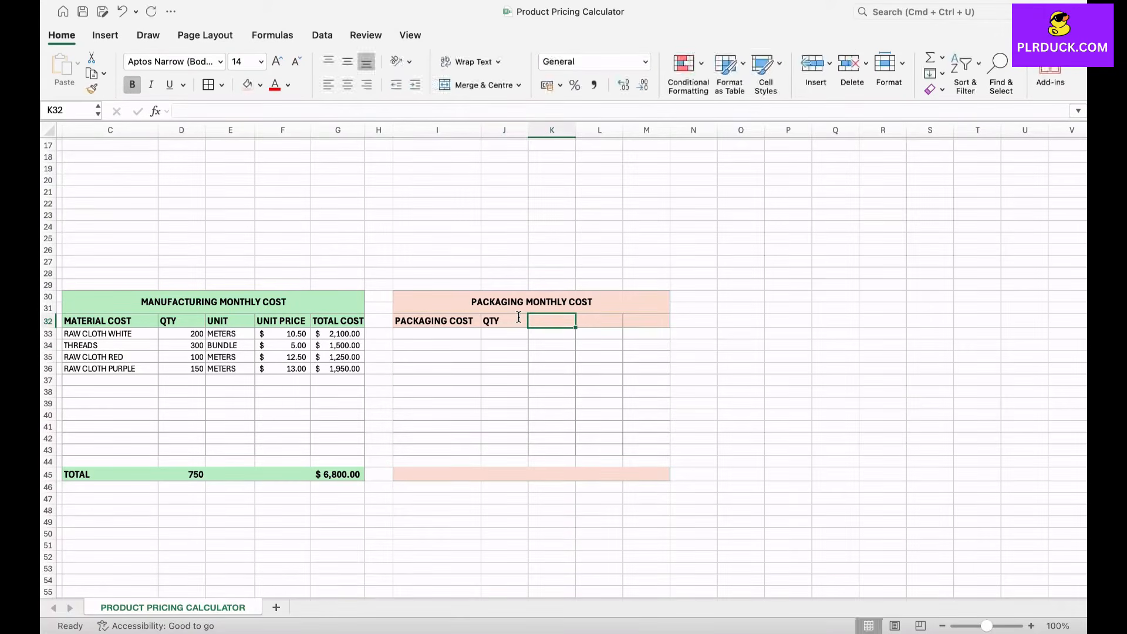
# Step: Enter UNIT, UNIT PRICE and TOTAL COST as headers in K32:M32 and widen columns J to M
pyautogui.write('UNIT')
pyautogui.press('Tab')
pyautogui.write('UNIT ')
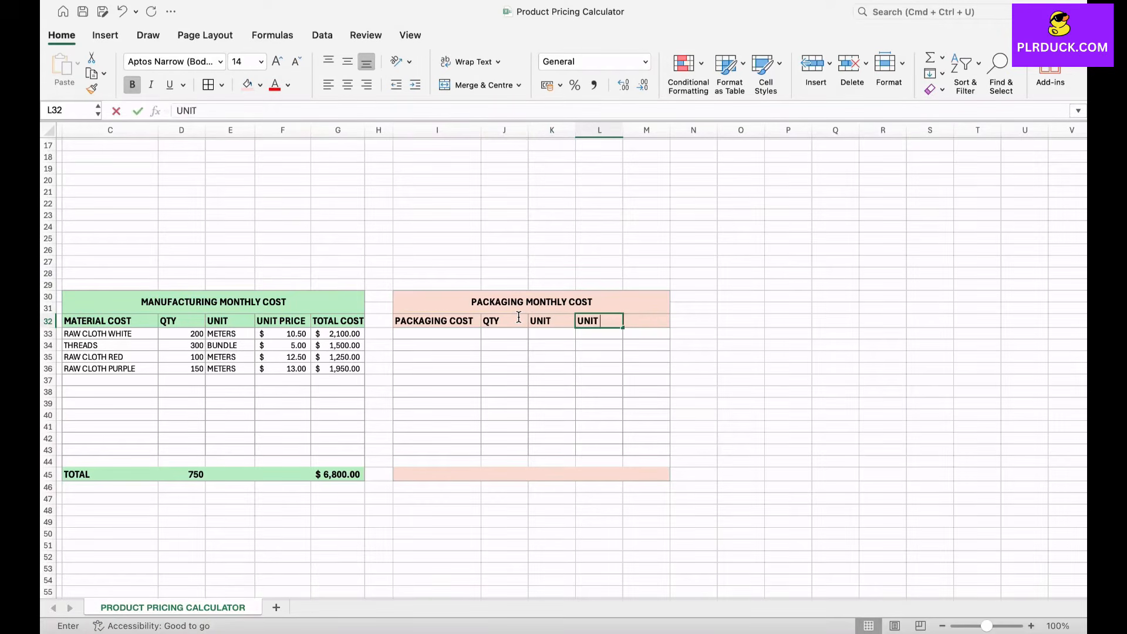
pyautogui.write('PRICE')
pyautogui.press('Tab')
pyautogui.write('TOTAL C')
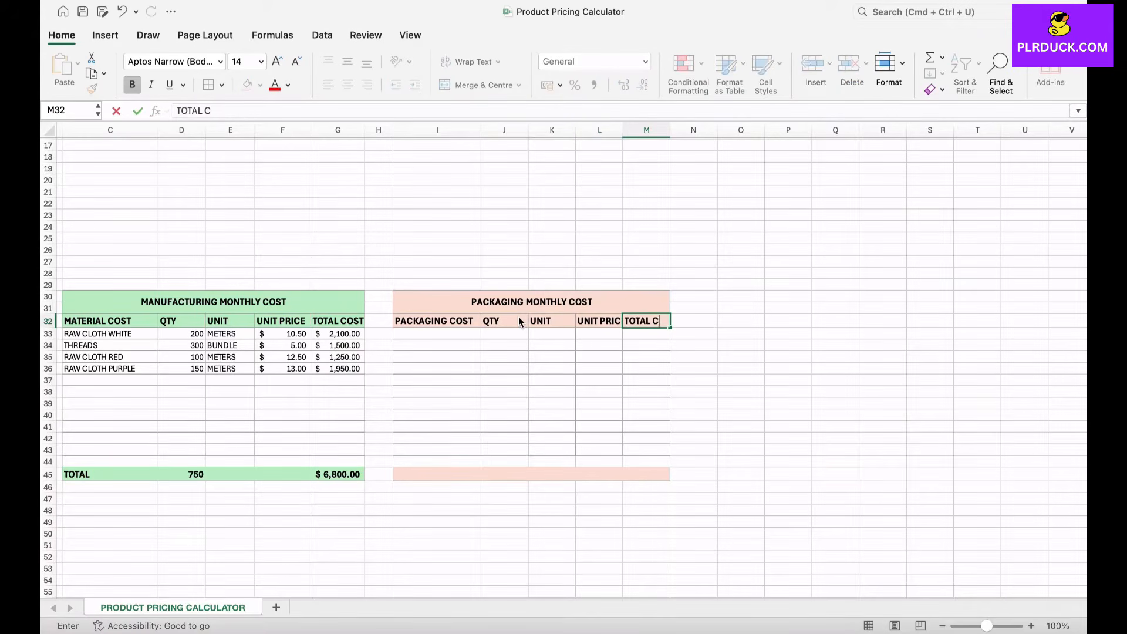
pyautogui.write('OST')
pyautogui.click(599, 392)
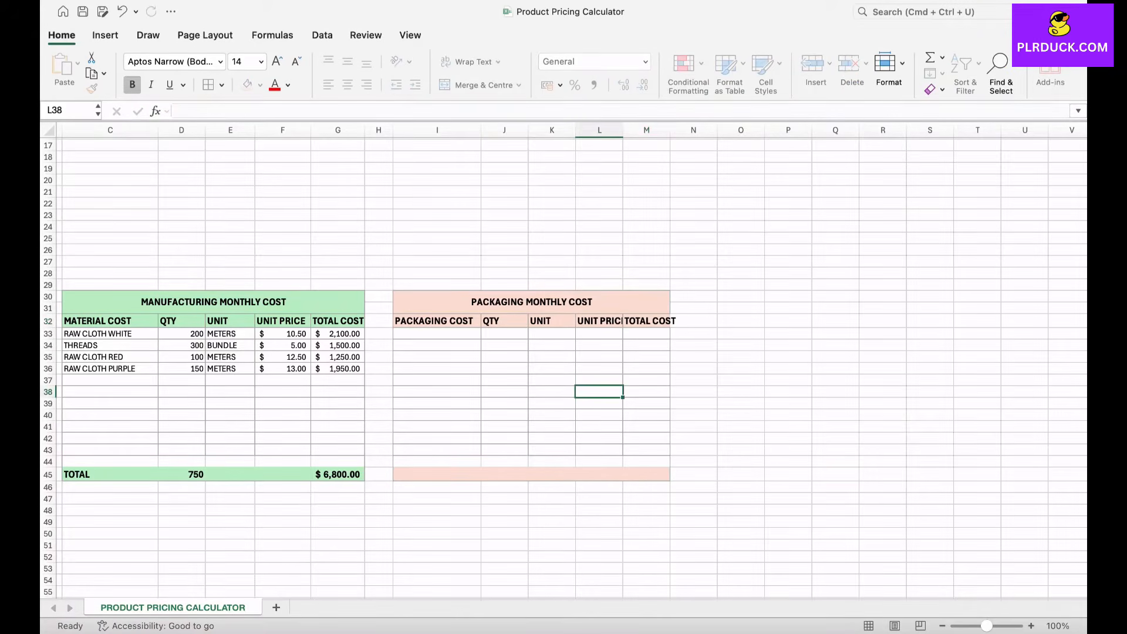
pyautogui.moveTo(528, 130); pyautogui.dragTo(597, 130)
pyautogui.moveTo(645, 130); pyautogui.dragTo(727, 129)
# Step: Enter the first packaging item in row 33: PLASTIC COVER, quantity 1000, unit PIECE, unit price 0.3
pyautogui.click(437, 333)
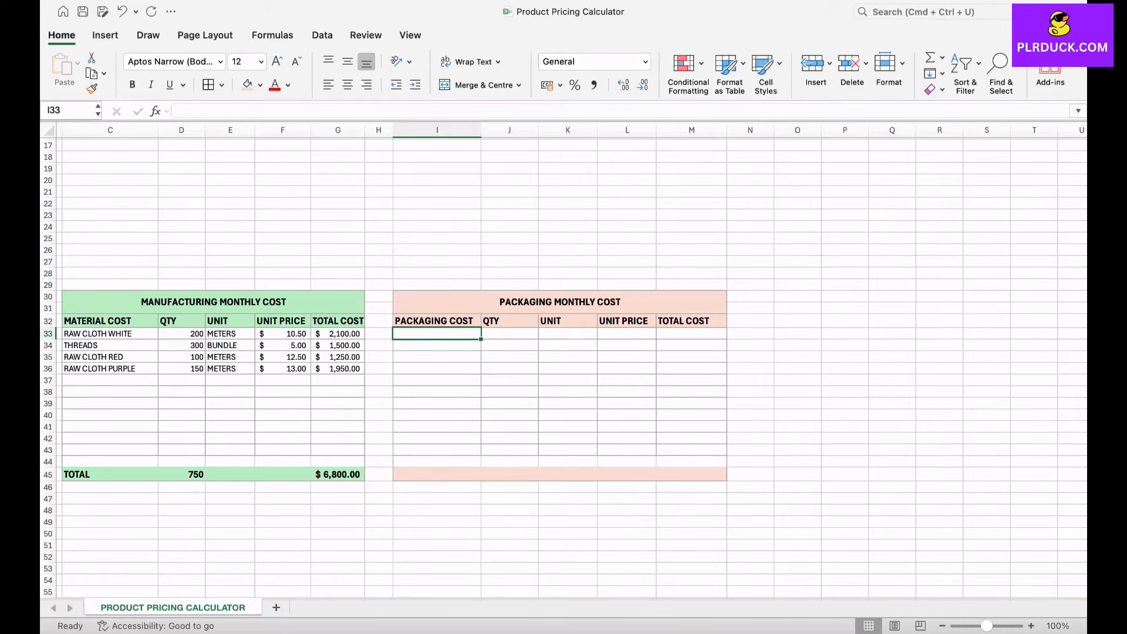
pyautogui.write('PLASTIC COVE')
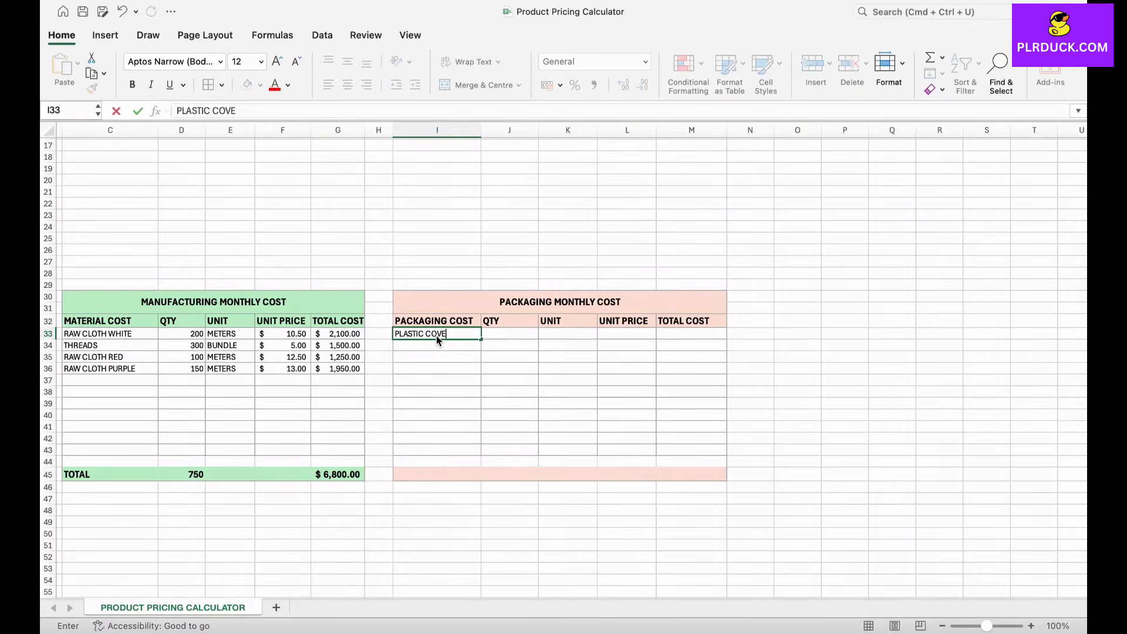
pyautogui.write('R')
pyautogui.press('Tab')
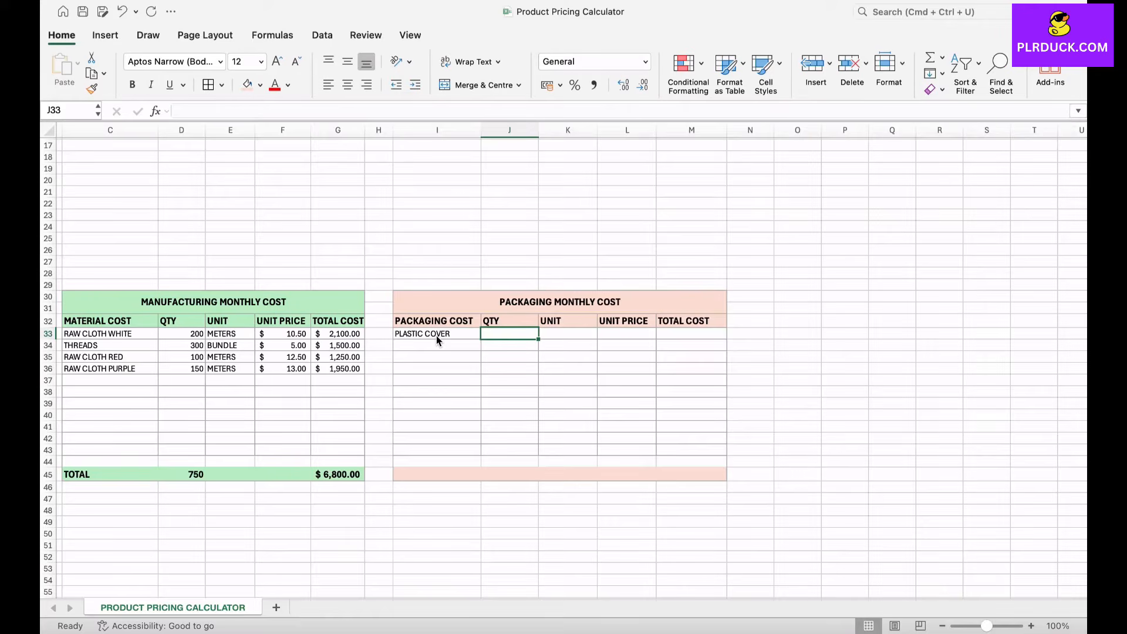
pyautogui.write('1000')
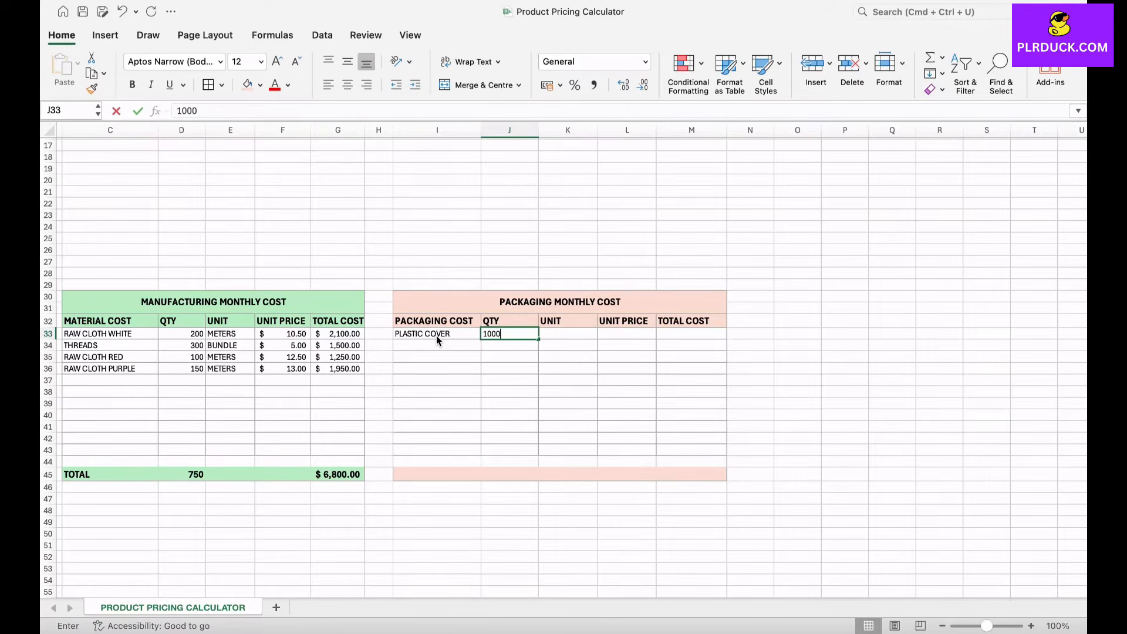
pyautogui.press('Tab')
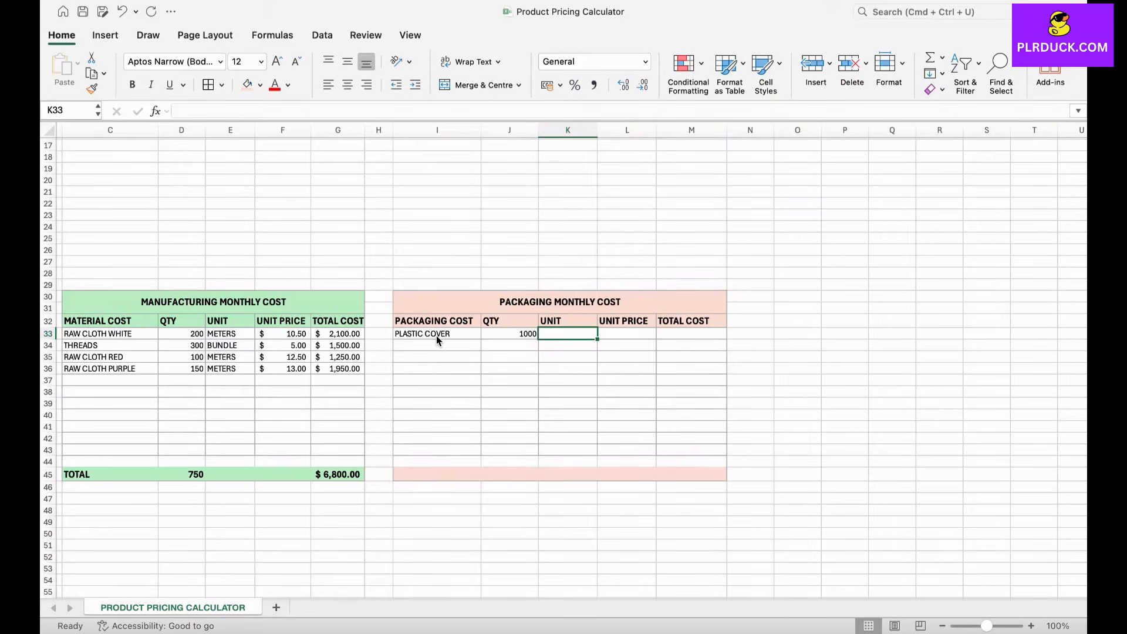
pyautogui.write('PIECE')
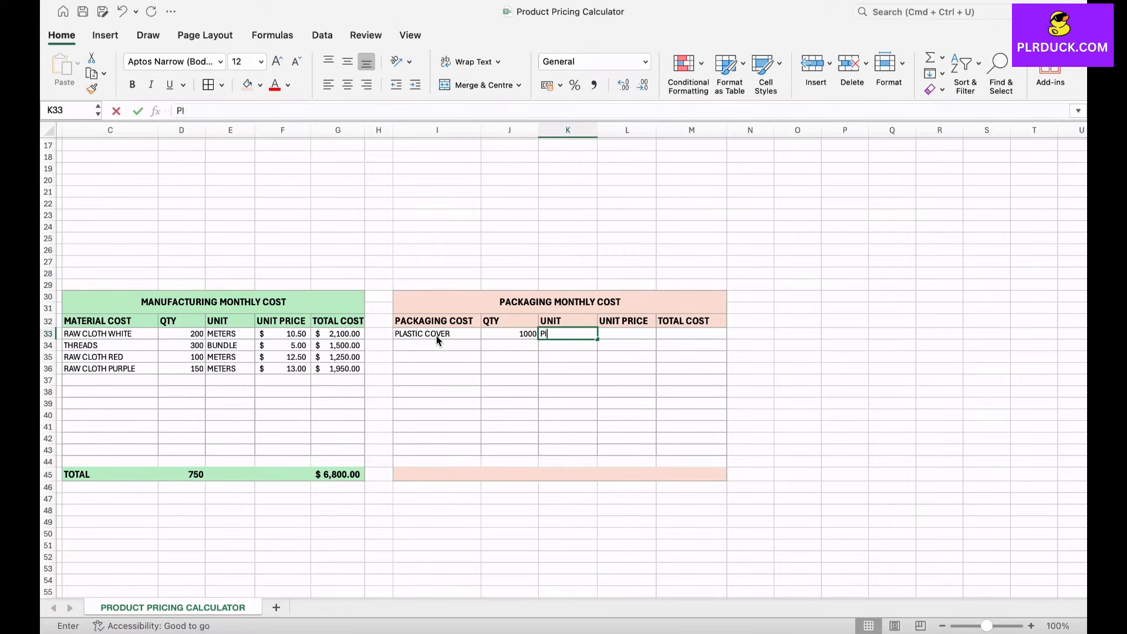
pyautogui.press('Tab')
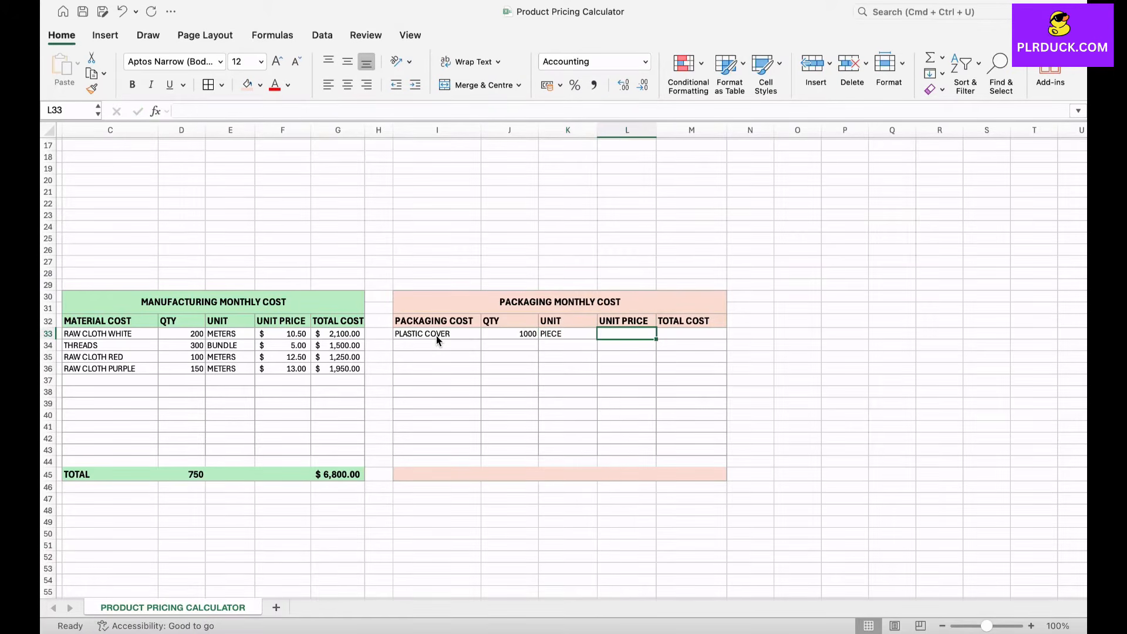
pyautogui.write('0.')
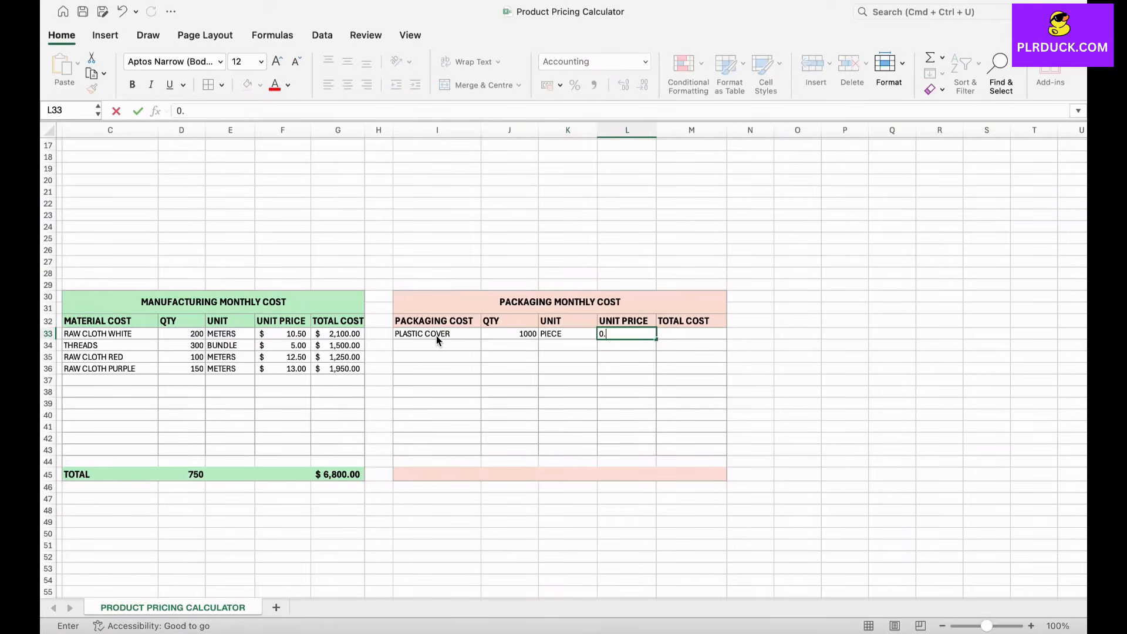
pyautogui.write('3')
pyautogui.press('Tab')
# Step: Calculate the plastic cover's total cost in M33 with the formula =J33*L33
pyautogui.write('=')
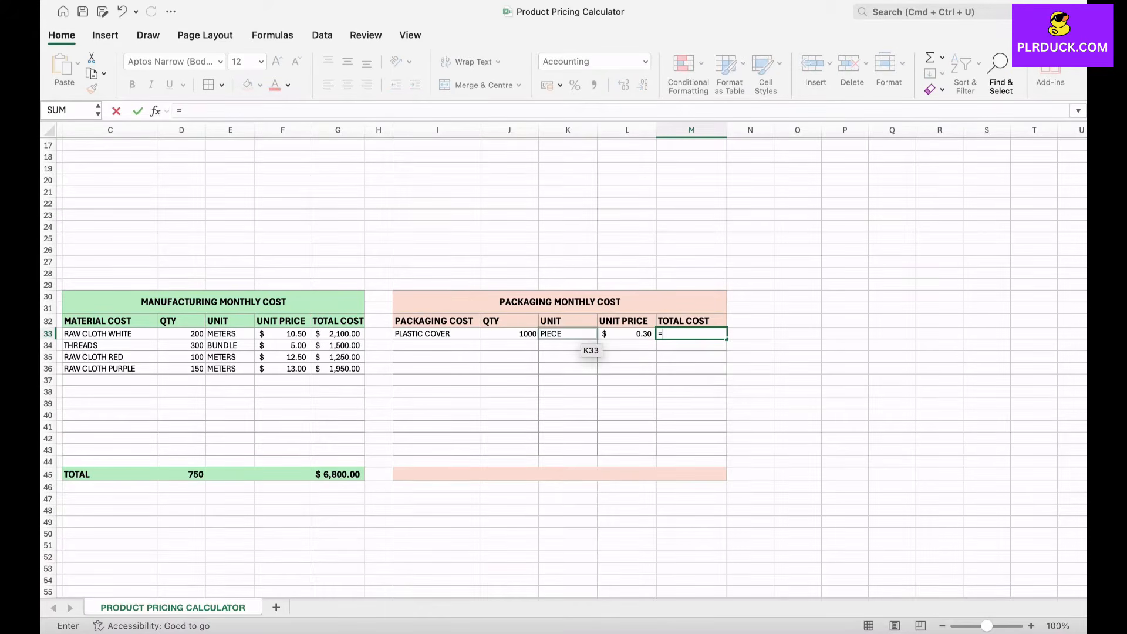
pyautogui.click(510, 333)
pyautogui.write('*')
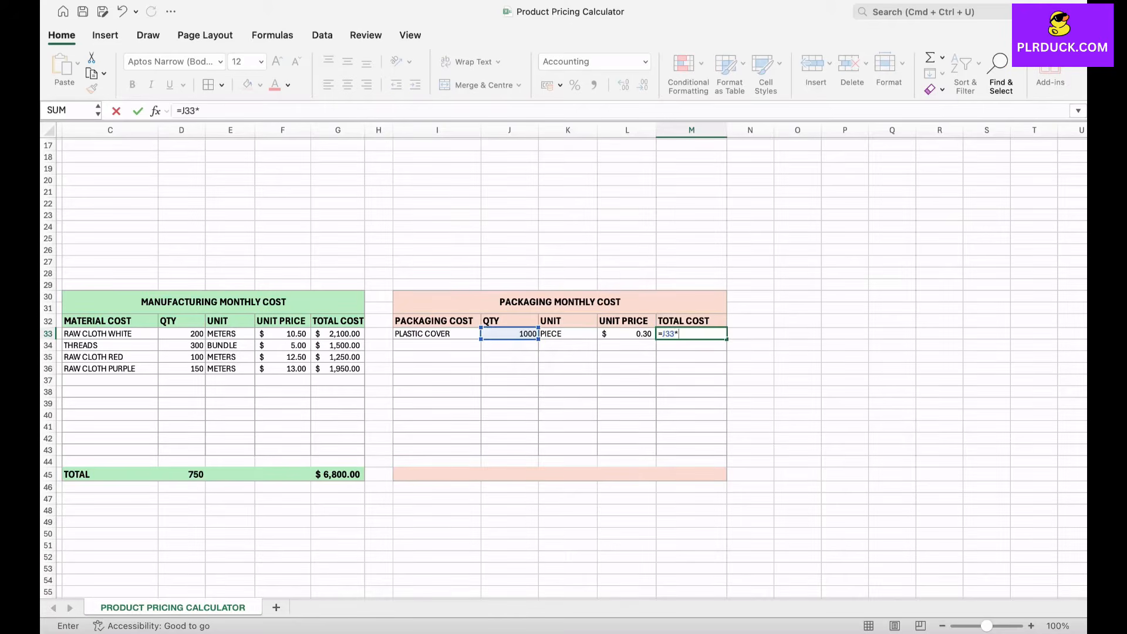
pyautogui.click(628, 333)
pyautogui.press('Return')
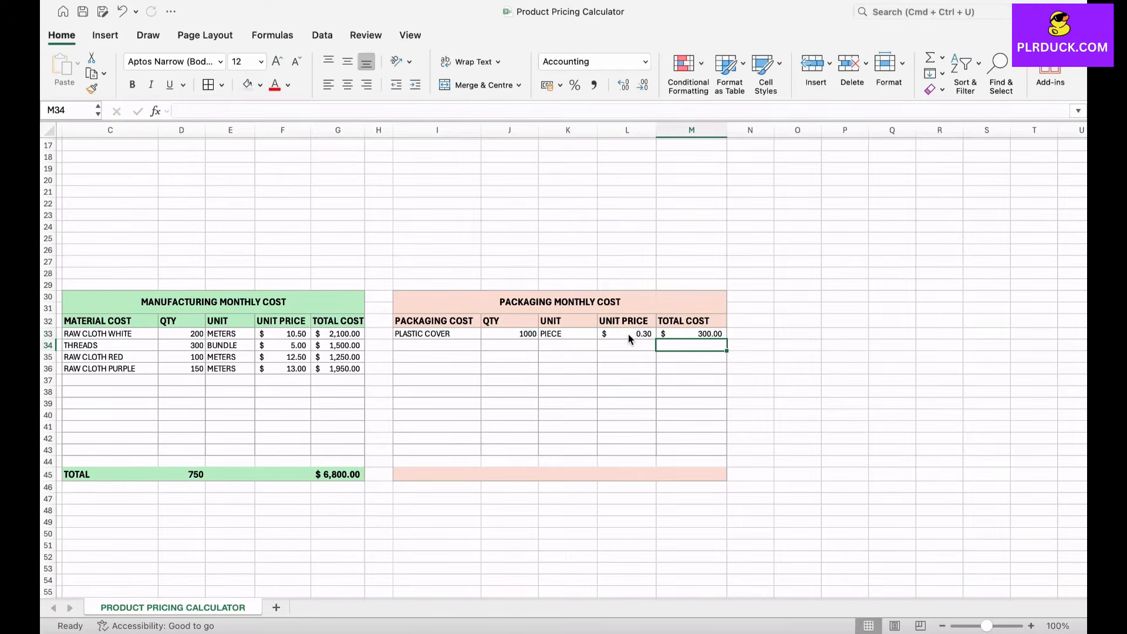
pyautogui.press('Up')
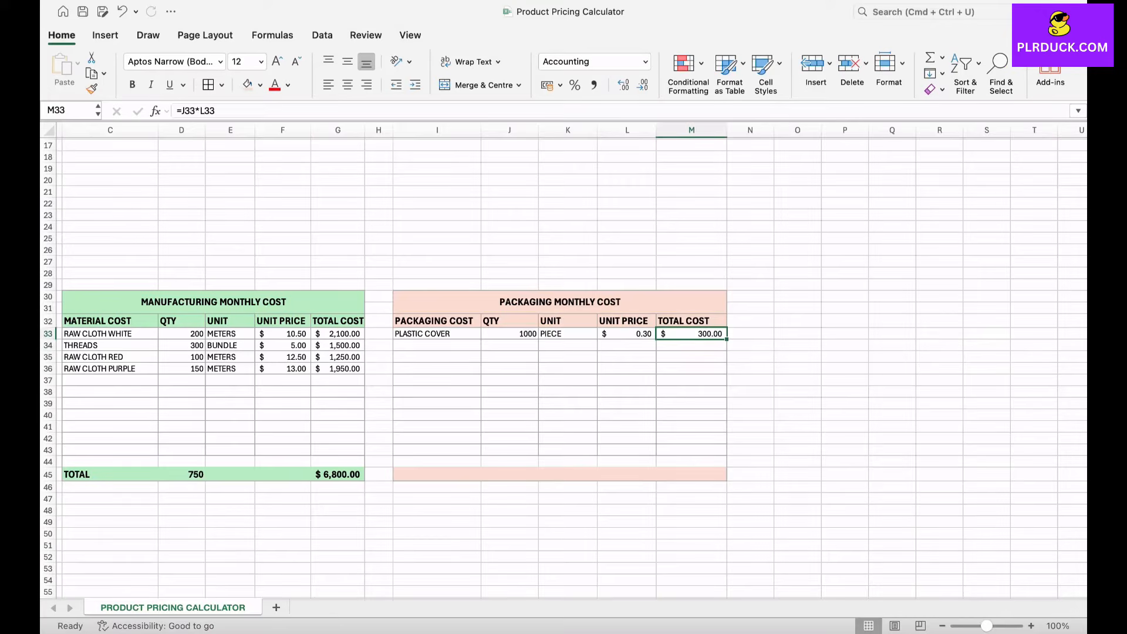
# Step: Enter CARDBOARD BOX in I34 with quantity 1000 and unit PIECE
pyautogui.click(437, 346)
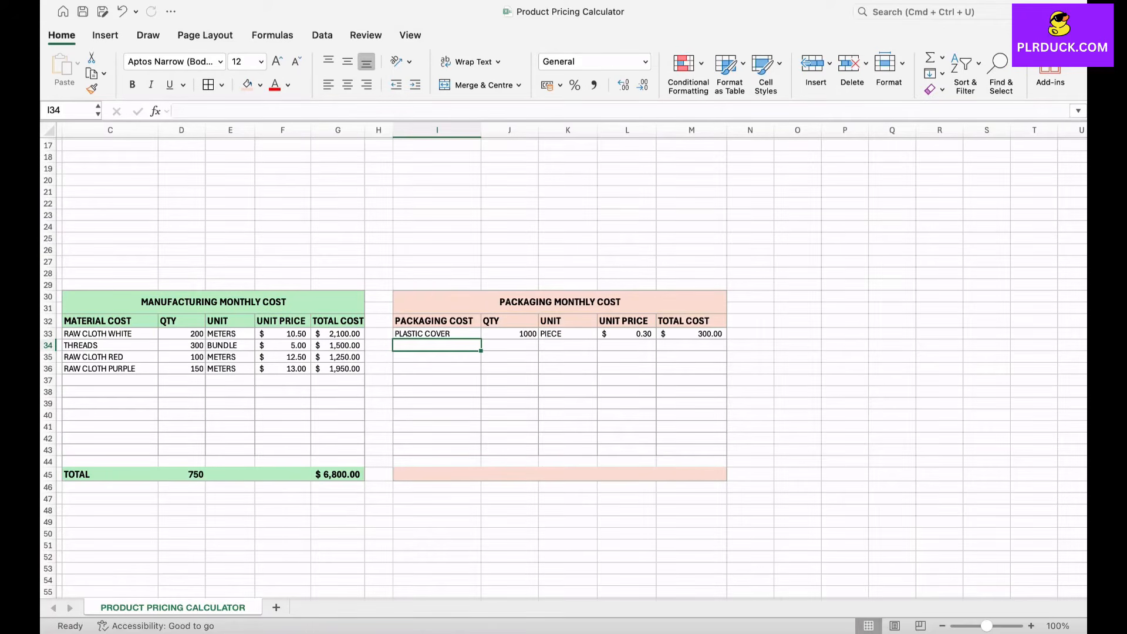
pyautogui.write('CA')
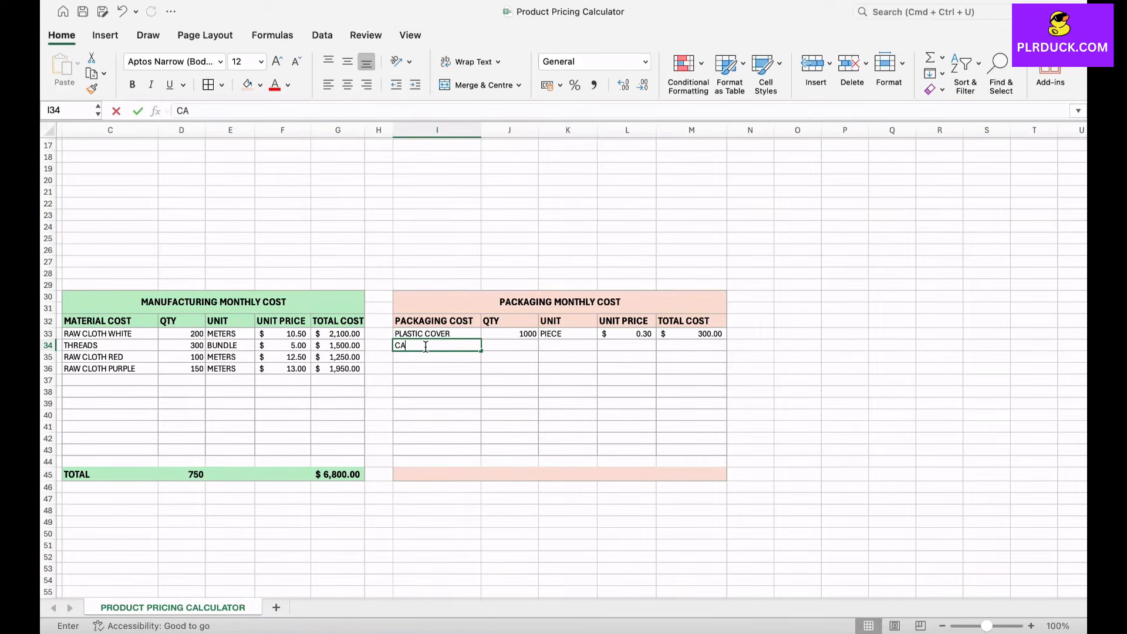
pyautogui.write('RDBOARD')
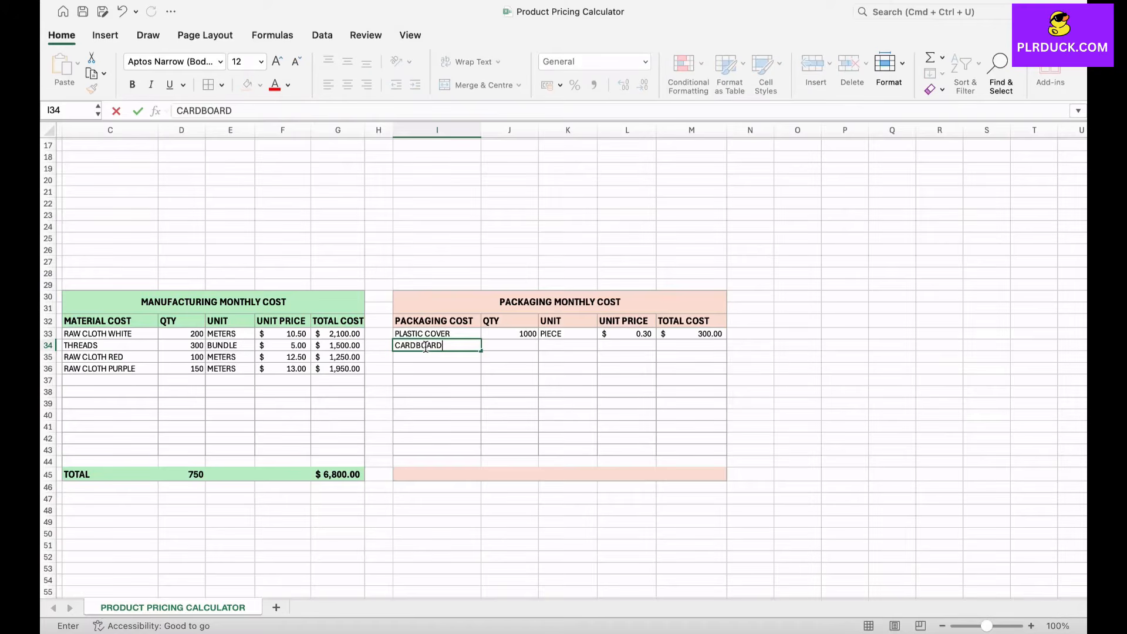
pyautogui.write(' BOX')
pyautogui.press('Tab')
pyautogui.write('1000')
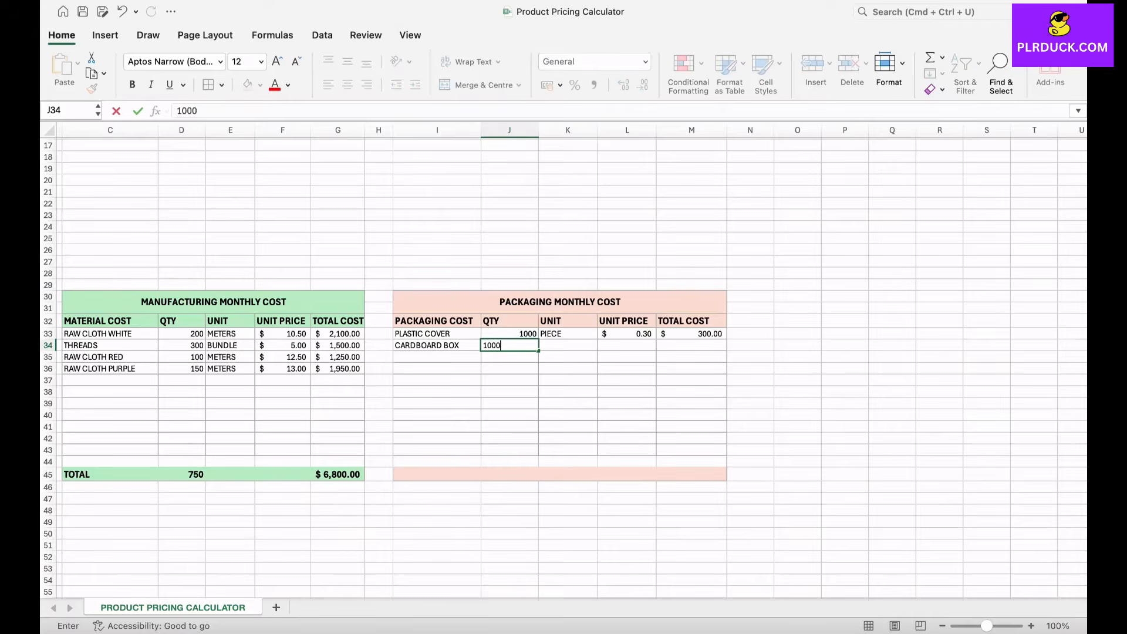
pyautogui.press('Tab')
pyautogui.write('PIECE')
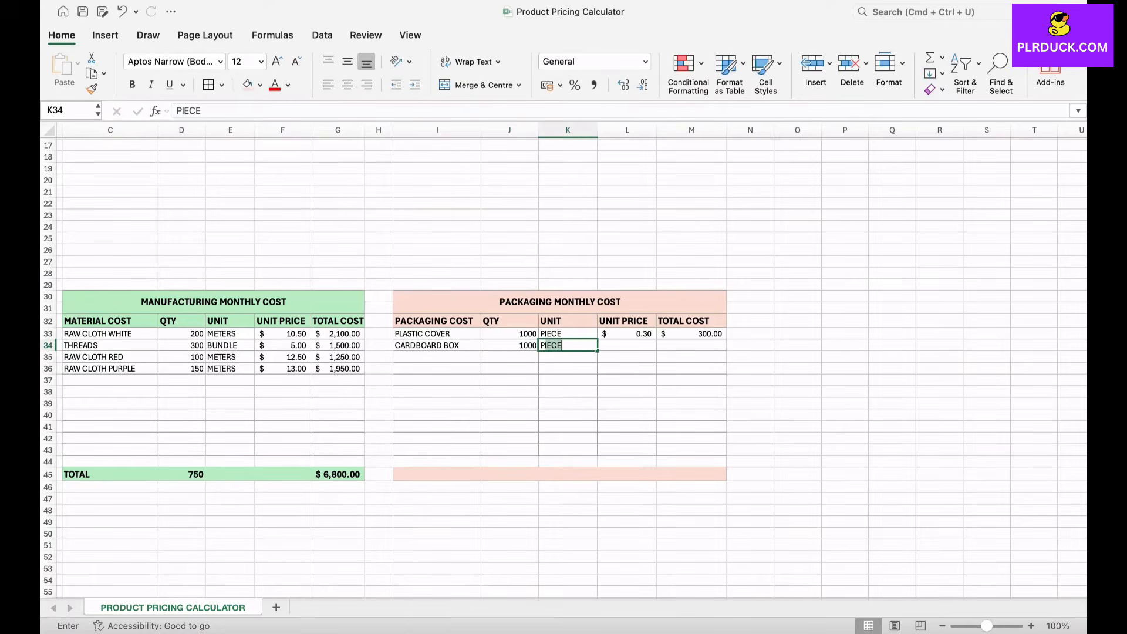
pyautogui.press('Tab')
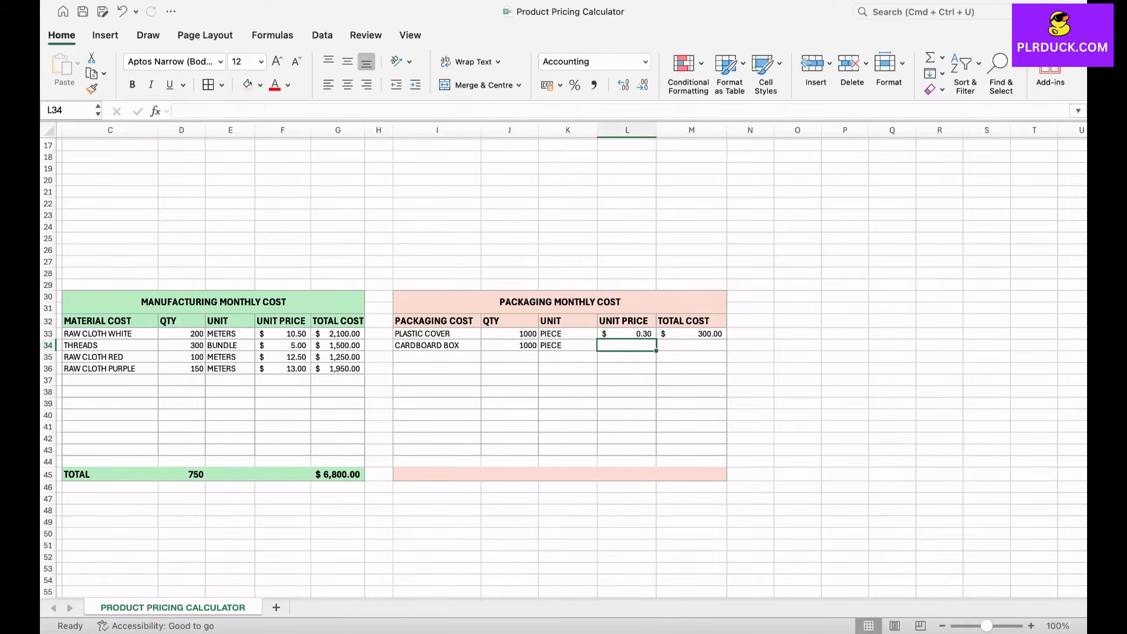
# Step: Set the cardboard box's unit price to 0.85 and fill the total cost formula from M33 down to M34
pyautogui.write('0.85')
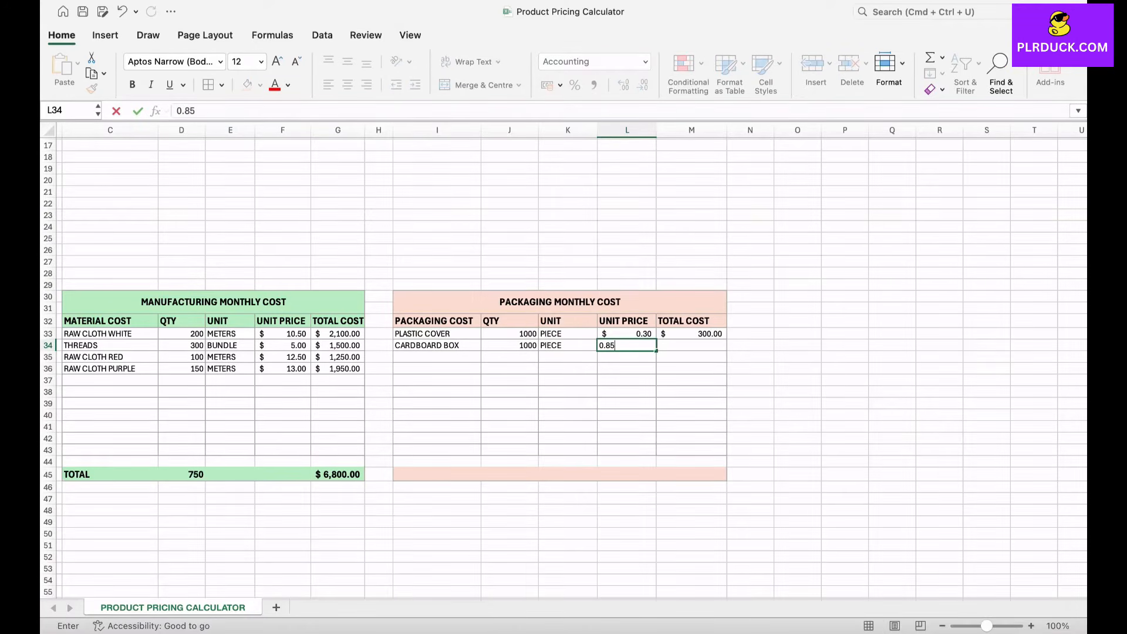
pyautogui.press('Tab')
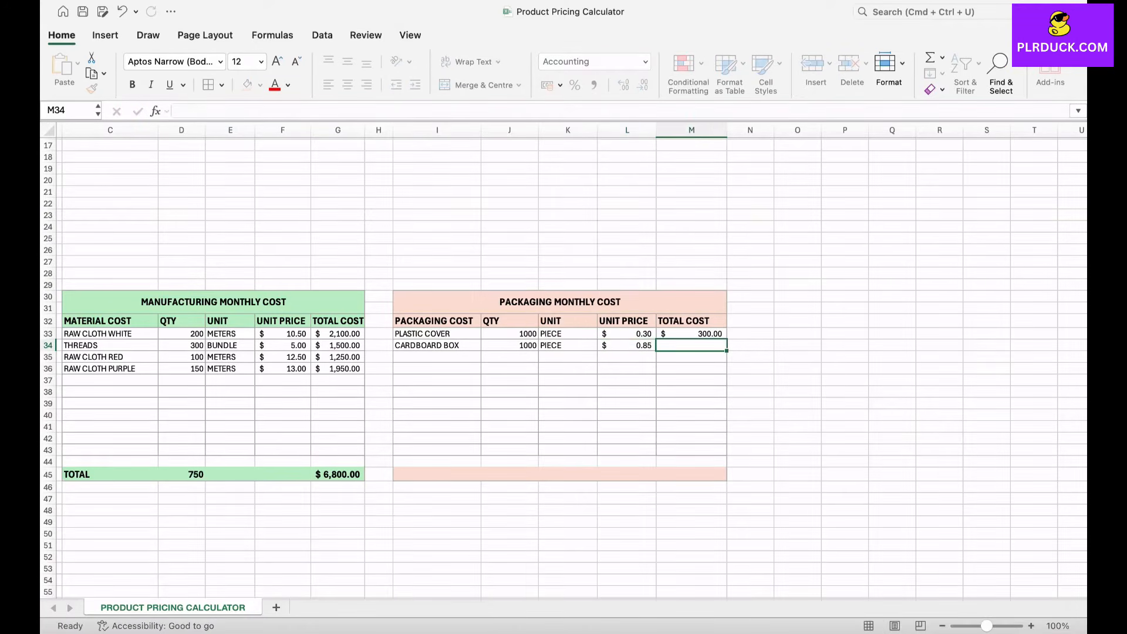
pyautogui.press('Up')
pyautogui.moveTo(727, 340); pyautogui.dragTo(727, 350)
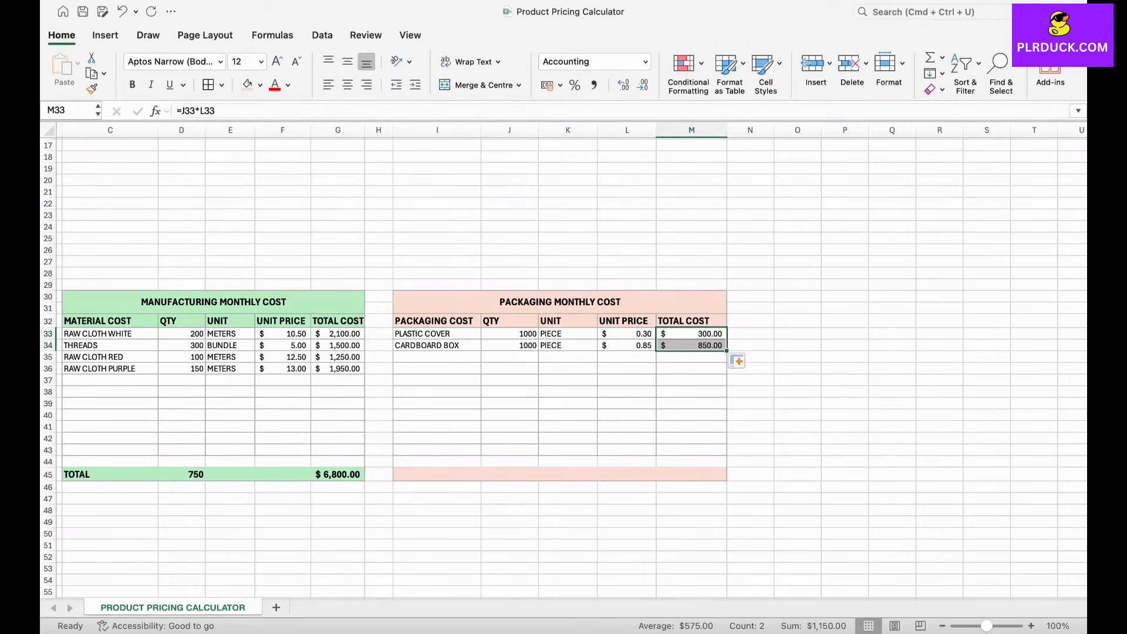
# Step: Enter TAGS in I35 with quantity 1000 and unit PIECE
pyautogui.click(437, 357)
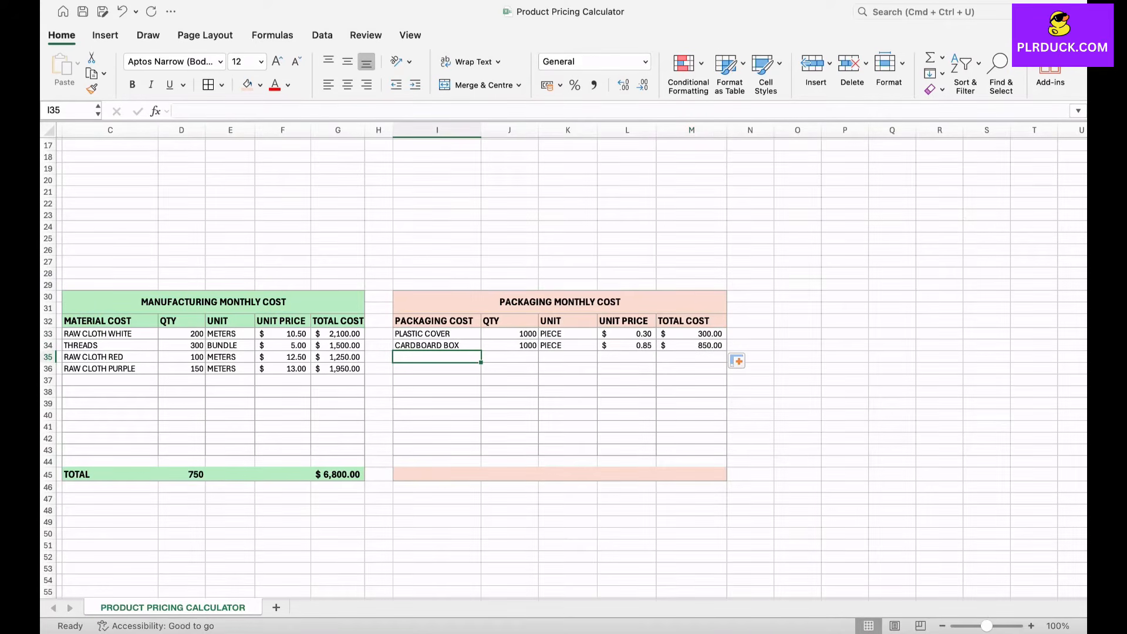
pyautogui.write('TAGS')
pyautogui.press('Tab')
pyautogui.write('1000')
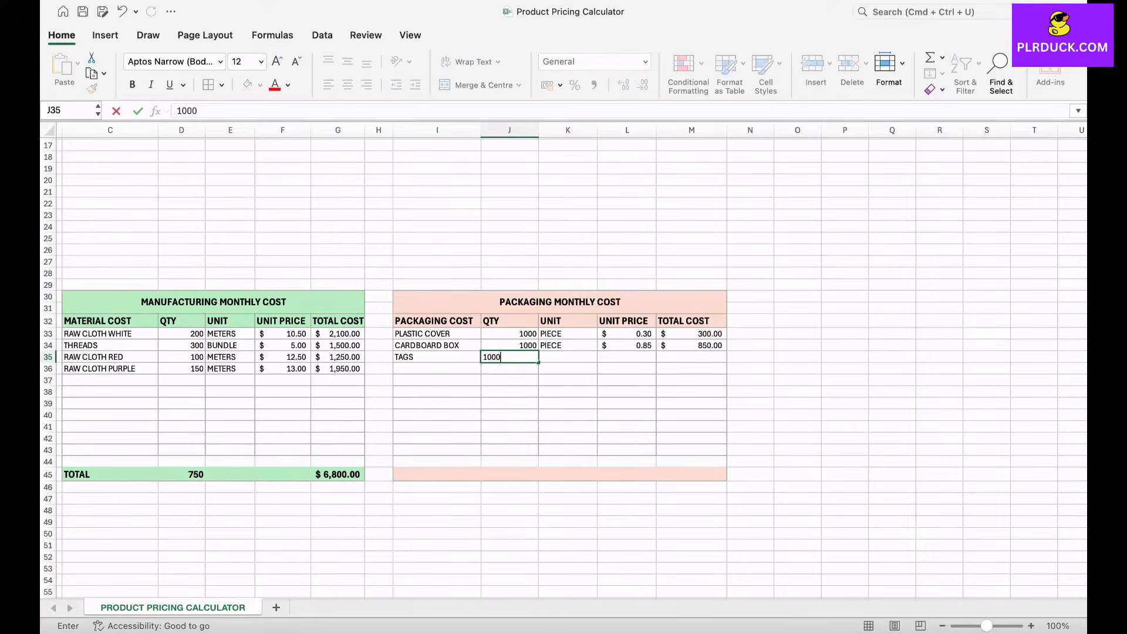
pyautogui.press('Tab')
pyautogui.write('PIECE')
pyautogui.press('Tab')
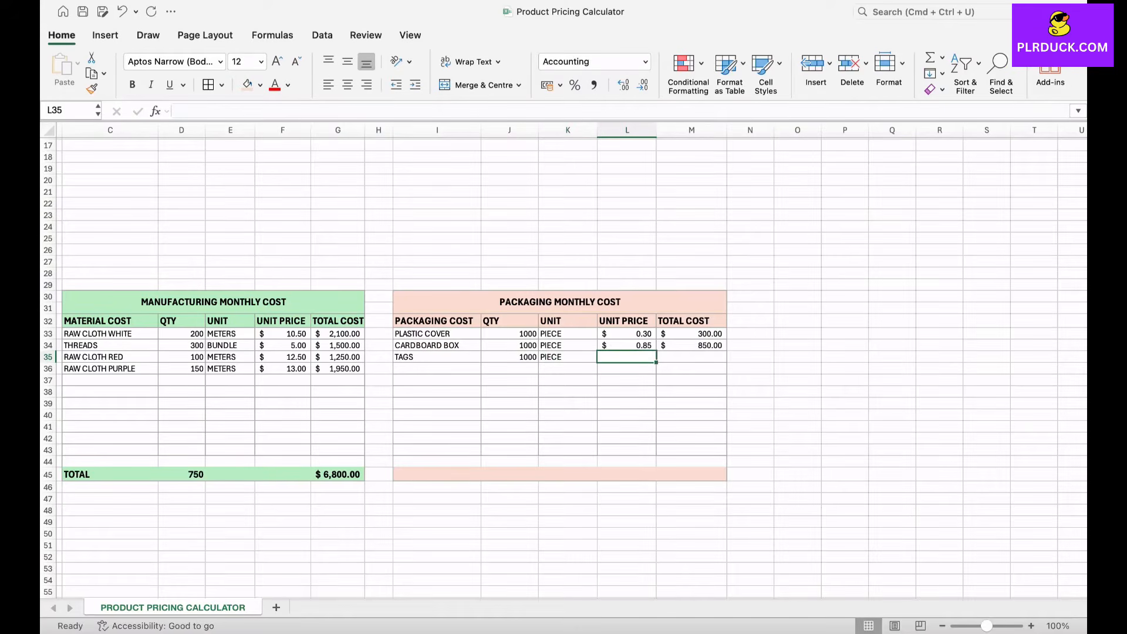
# Step: Set the tags' unit price to 0.2 and fill the total cost formula from M34 down to M35
pyautogui.write('0.2')
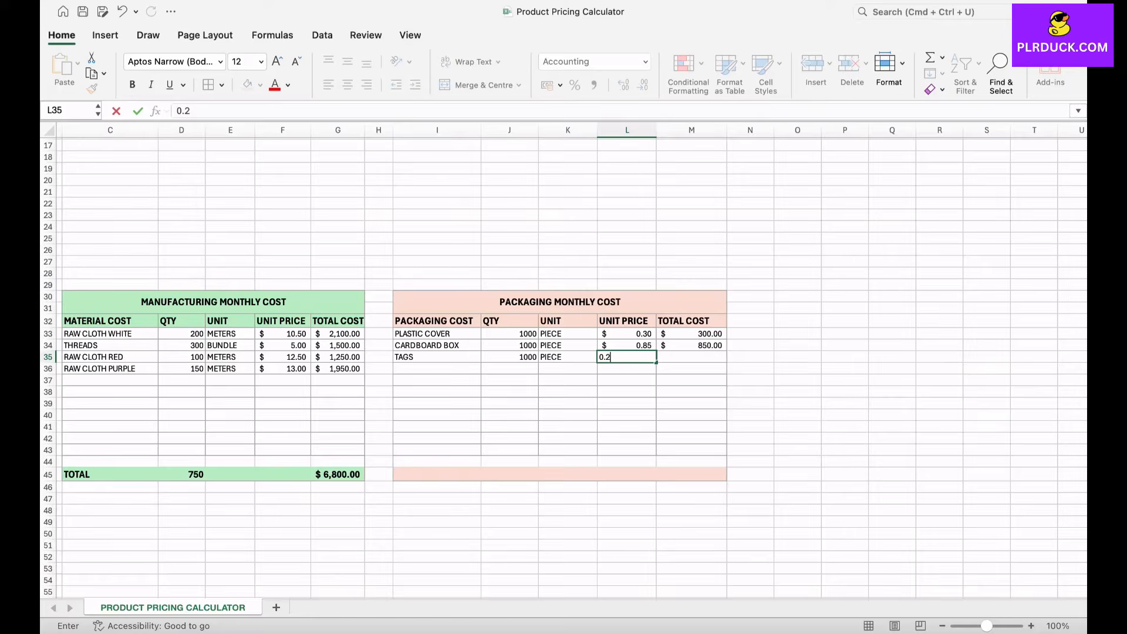
pyautogui.press('Tab')
pyautogui.press('Up')
pyautogui.moveTo(727, 351); pyautogui.dragTo(727, 361)
pyautogui.click(691, 404)
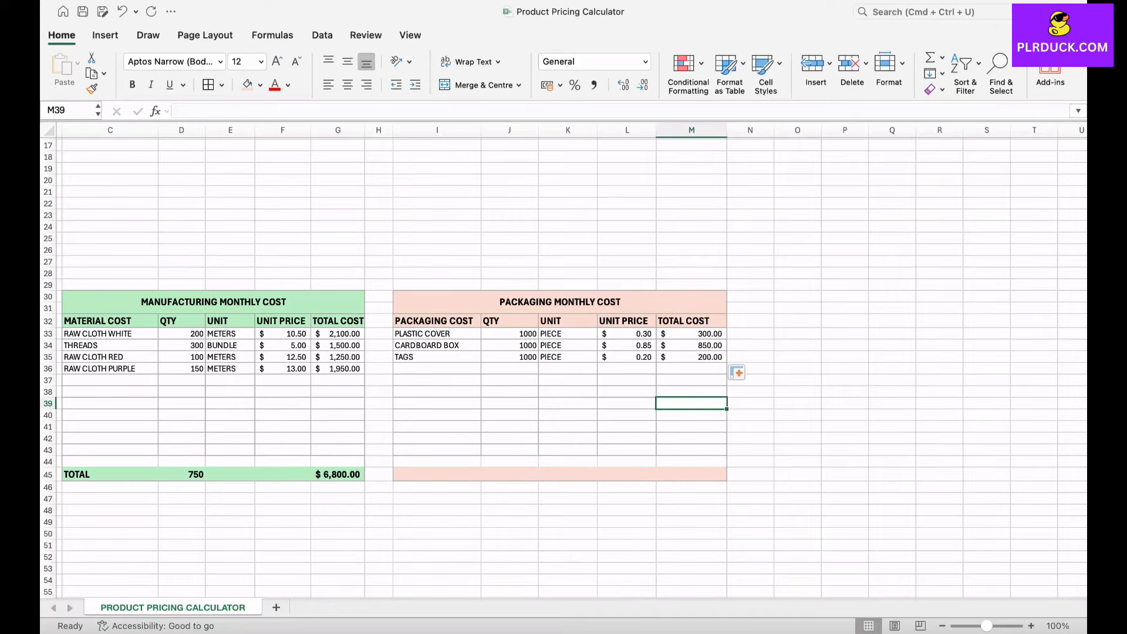
# Step: Label I45 as TOTAL and sum the packaging table's QTY column in J45 with a SUM formula
pyautogui.click(437, 475)
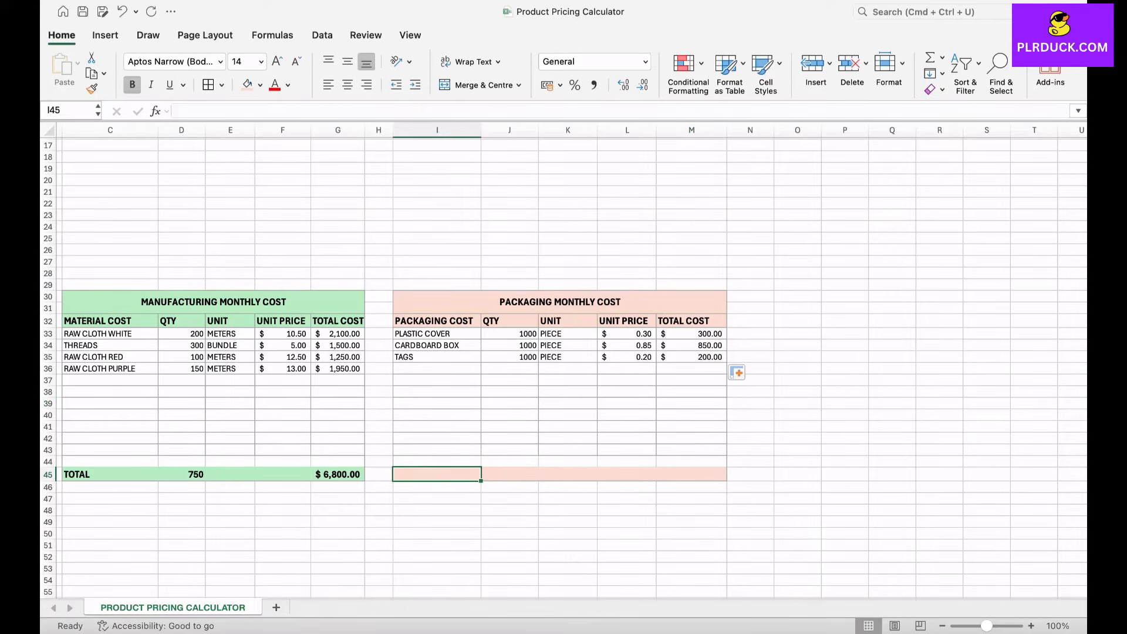
pyautogui.write('TOTAL')
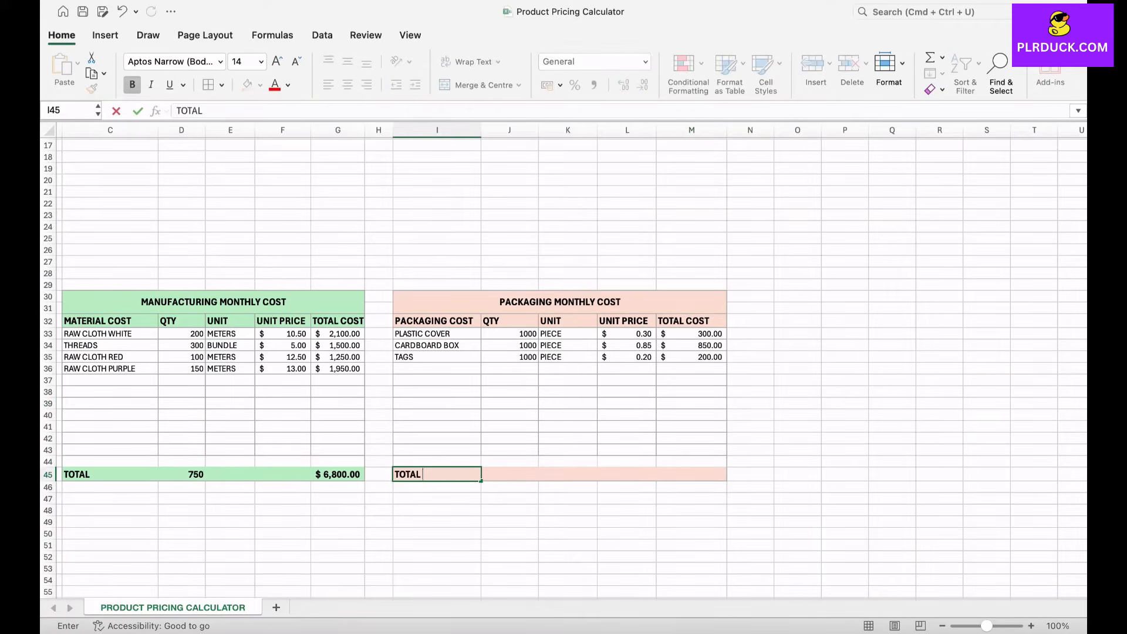
pyautogui.press('Tab')
pyautogui.write('=S')
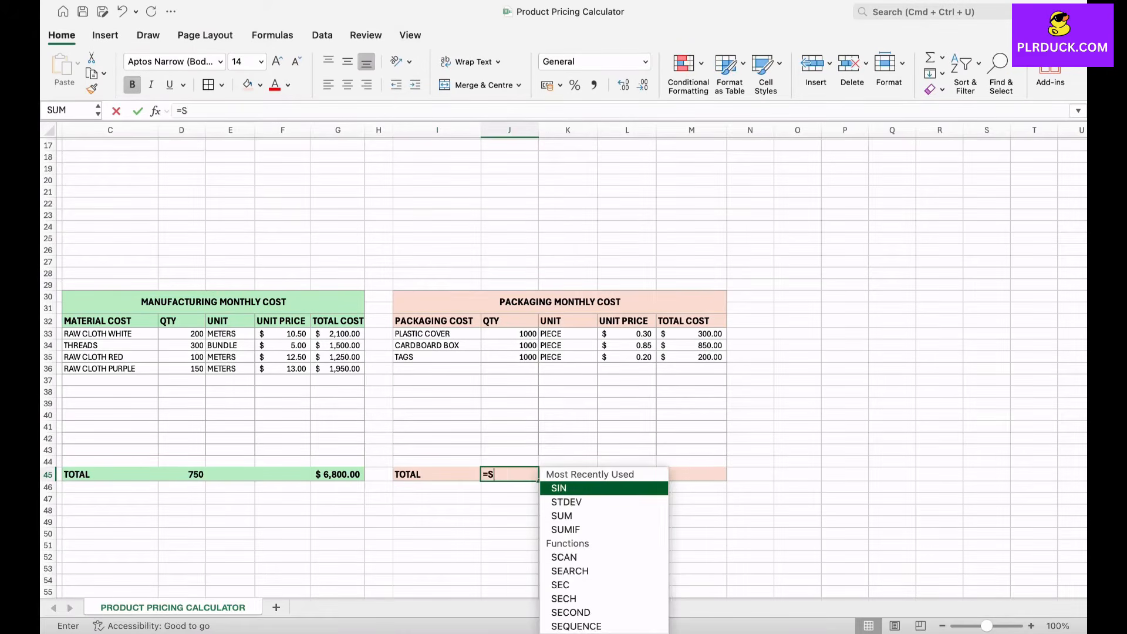
pyautogui.write('UM(')
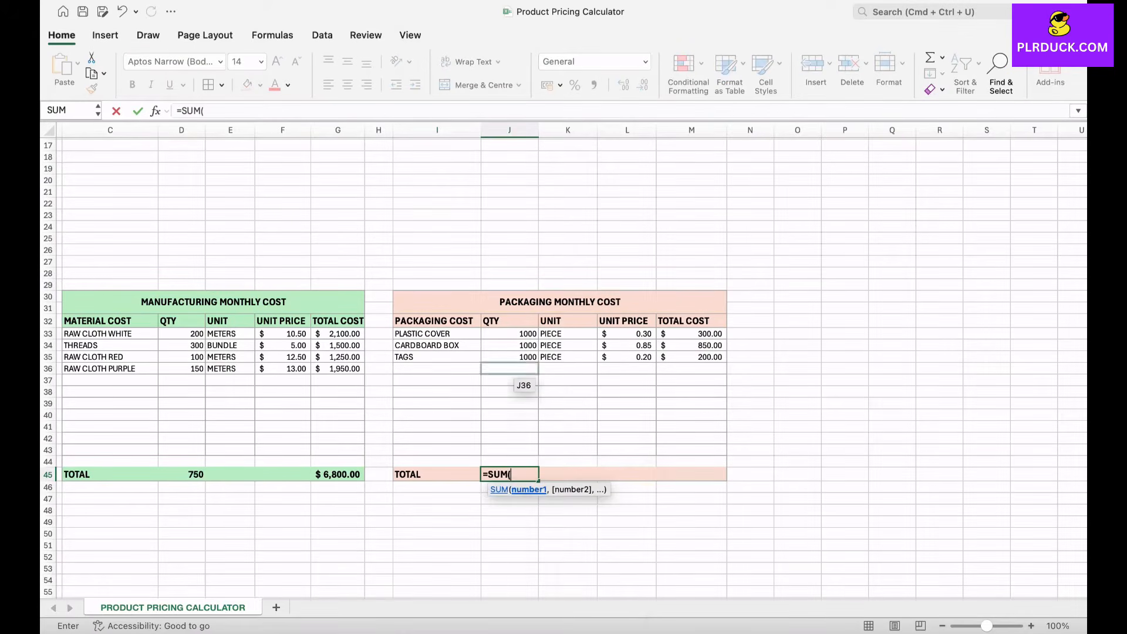
pyautogui.click(509, 333)
pyautogui.moveTo(510, 335); pyautogui.dragTo(517, 466)
pyautogui.press('Return')
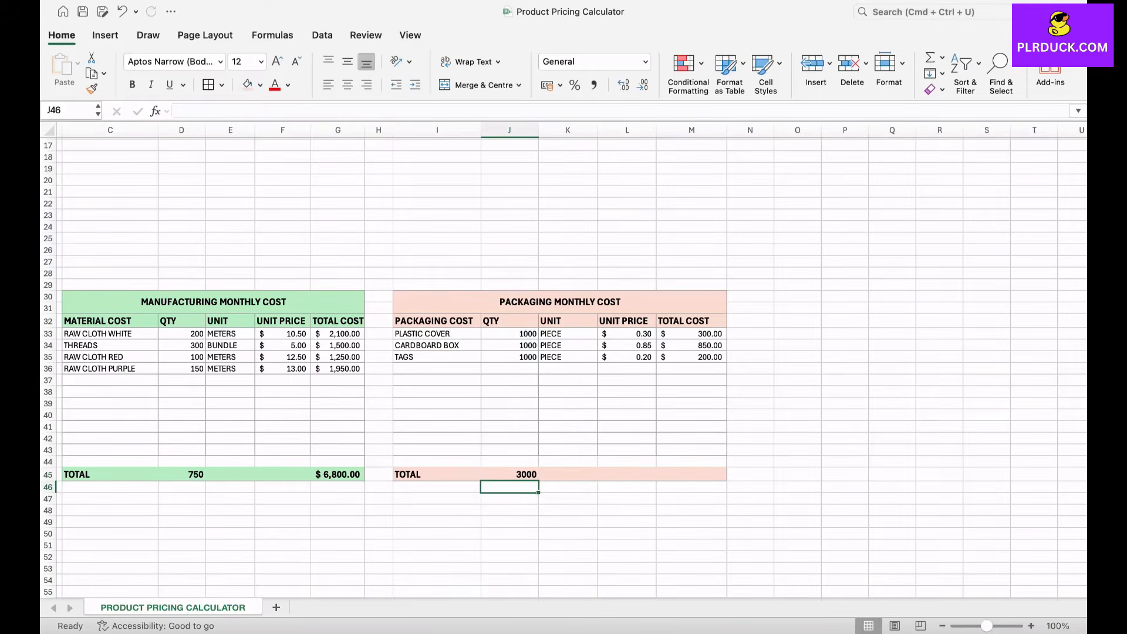
# Step: Sum the packaging table's TOTAL COST column in M45 with the formula =SUM(M33:M44)
pyautogui.click(703, 474)
pyautogui.write('=SU')
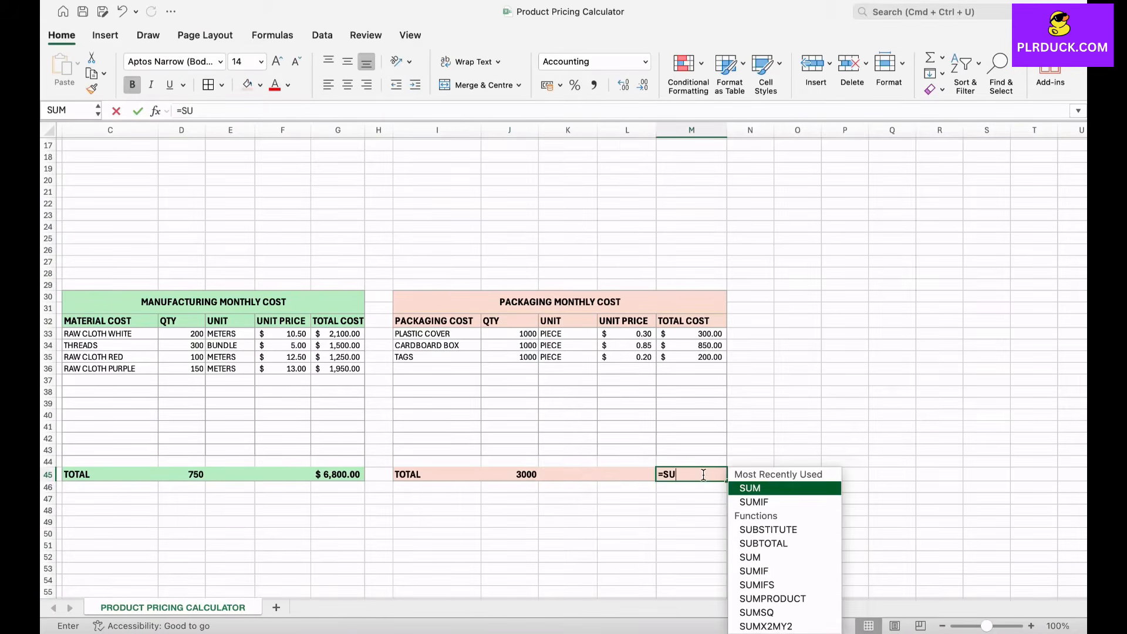
pyautogui.write('M(')
pyautogui.moveTo(713, 339); pyautogui.dragTo(705, 462)
pyautogui.write(')')
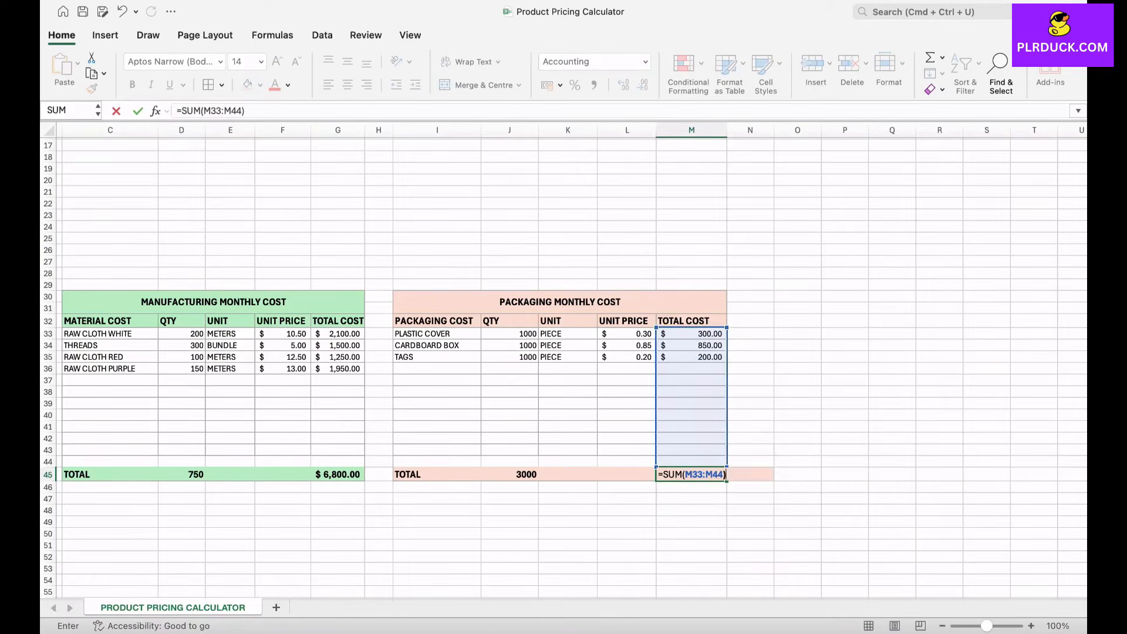
pyautogui.press('Return')
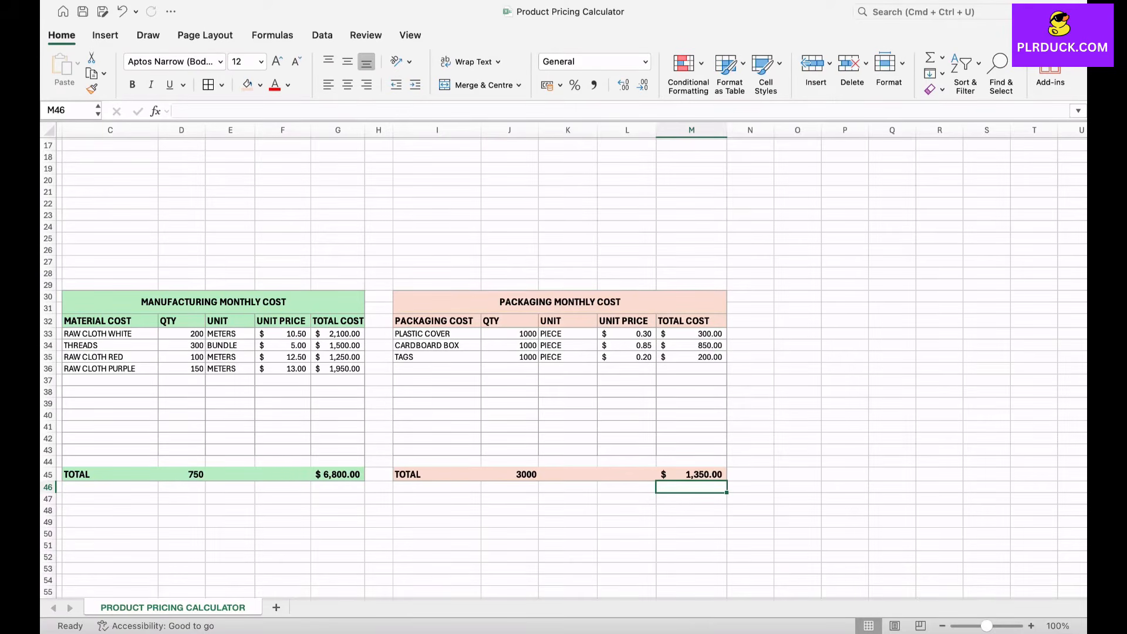
pyautogui.hscroll(6, 563, 358)
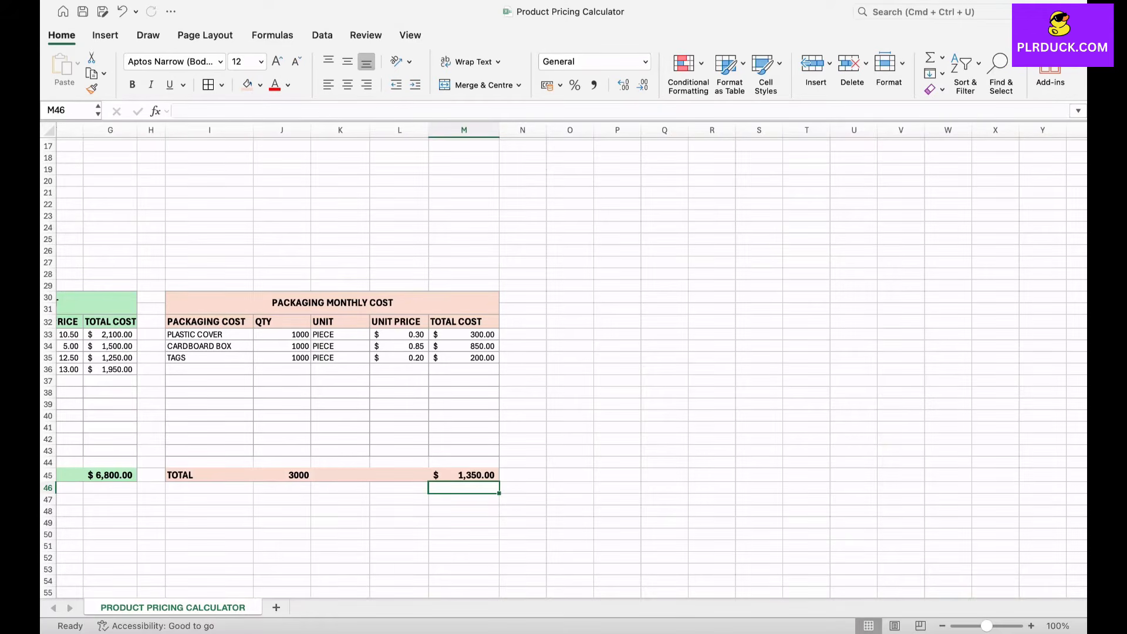
# Step: Copy the packaging monthly cost table I30:M45 and paste only its formatting at O30
pyautogui.moveTo(194, 302); pyautogui.dragTo(464, 476)
pyautogui.press('super+c')
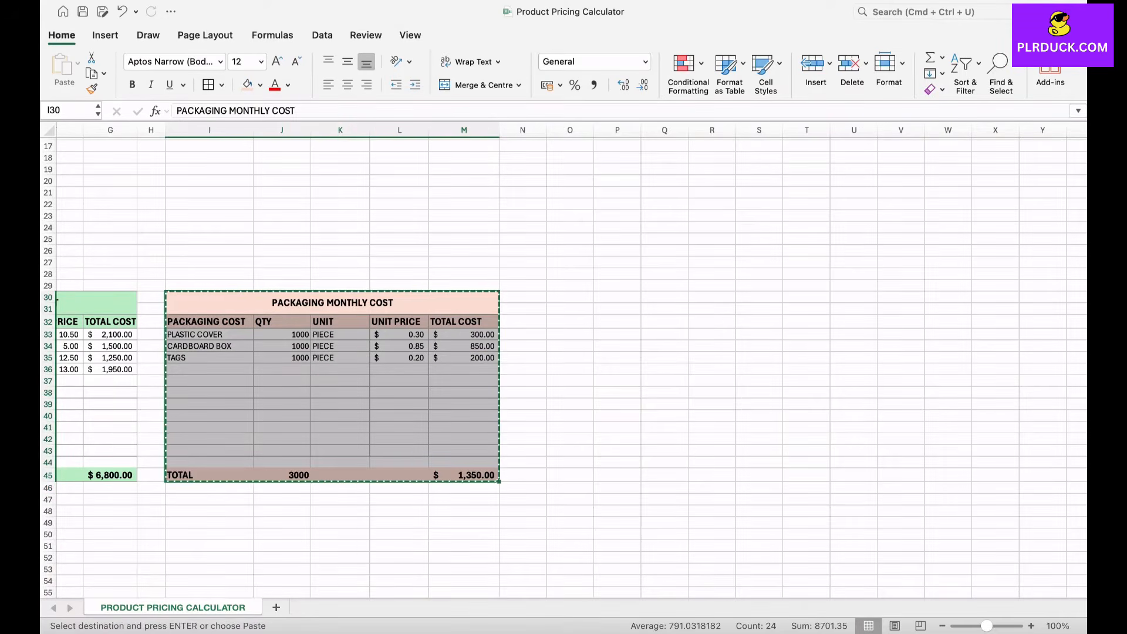
pyautogui.click(570, 297)
pyautogui.rightClick(569, 298)
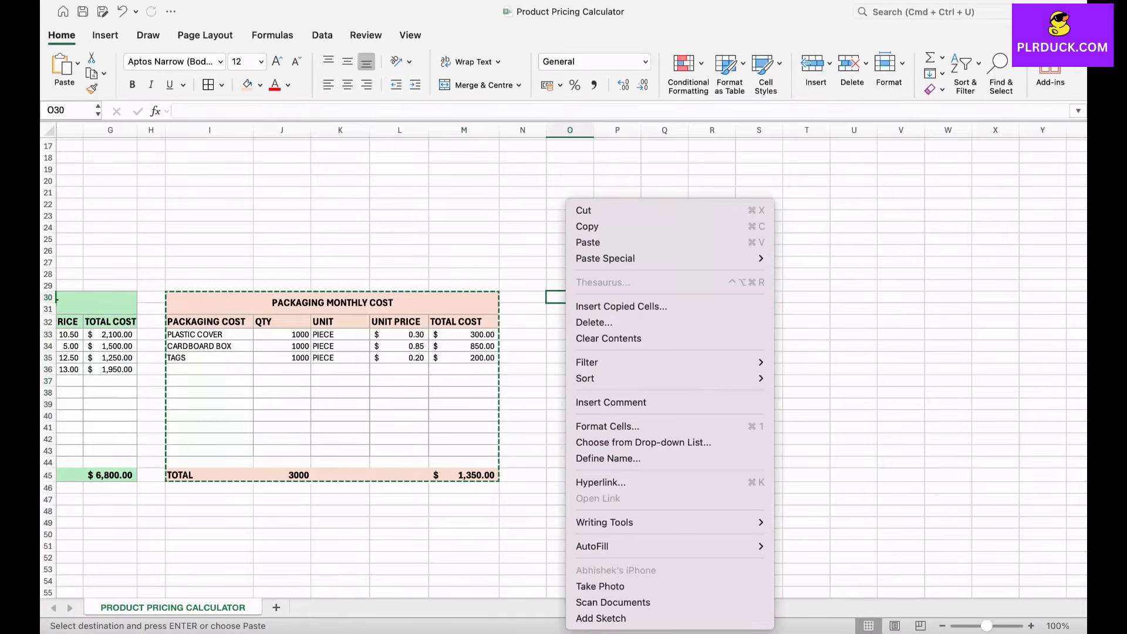
pyautogui.moveTo(604, 258)
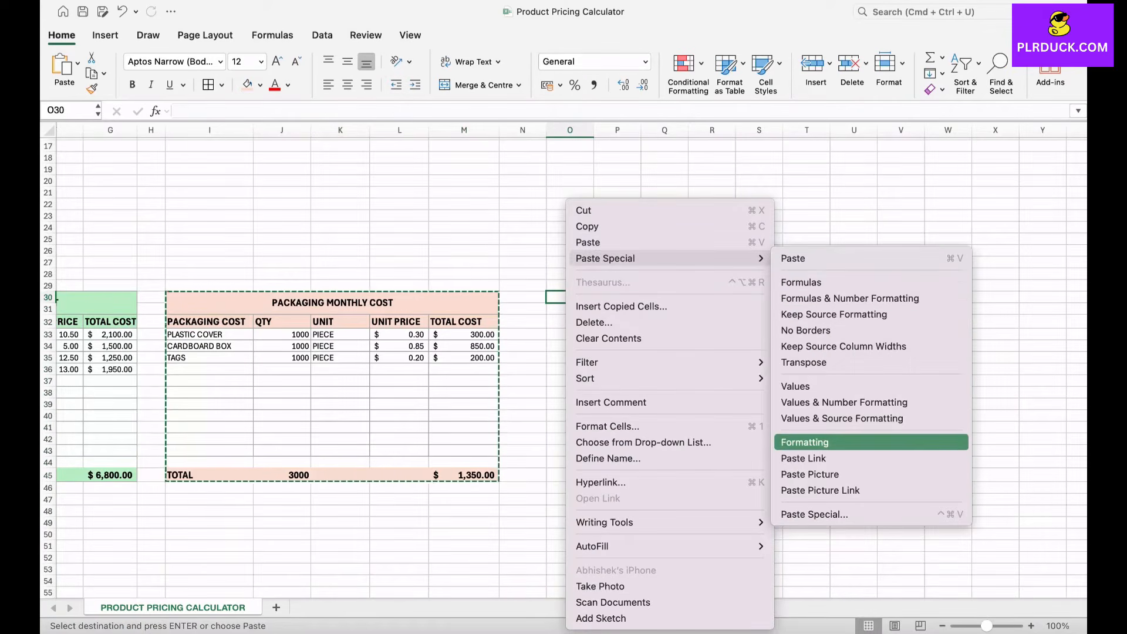
pyautogui.click(805, 442)
# Step: Widen columns O to S to suit the new table and narrow the spacer column N
pyautogui.moveTo(594, 130); pyautogui.dragTo(640, 130)
pyautogui.hscroll(3, 640, 235)
pyautogui.moveTo(491, 130); pyautogui.dragTo(743, 129)
pyautogui.moveTo(398, 130); pyautogui.dragTo(377, 130)
# Step: Fill the new table's title, header row 32 and total row 45 with light blue
pyautogui.click(470, 309)
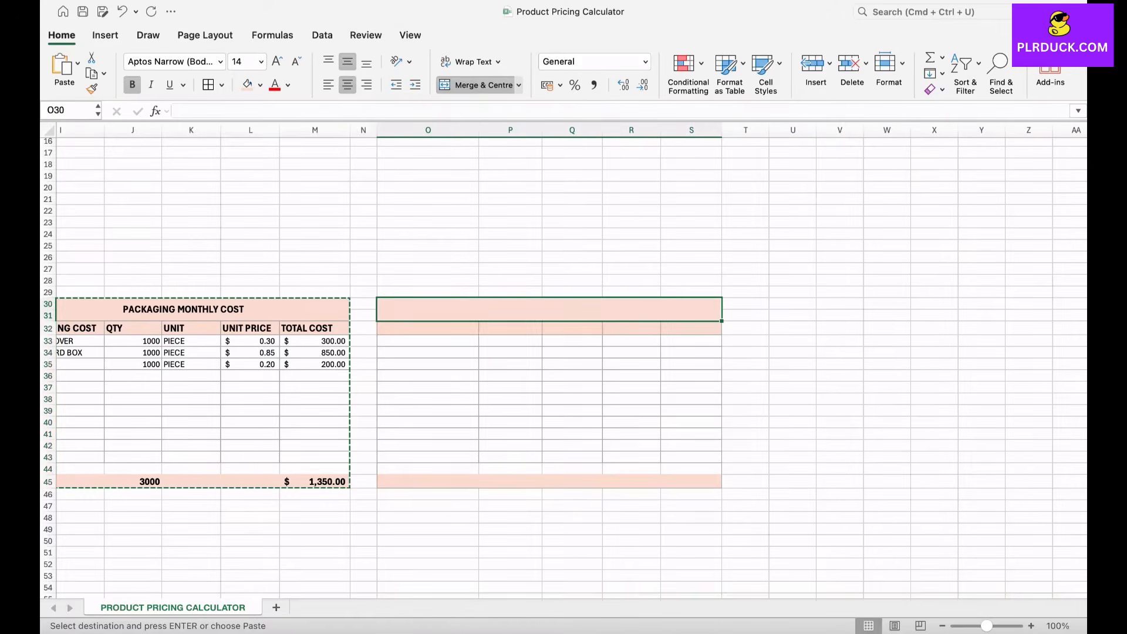
pyautogui.moveTo(469, 309); pyautogui.dragTo(470, 329)
pyautogui.moveTo(435, 482); pyautogui.dragTo(692, 481)
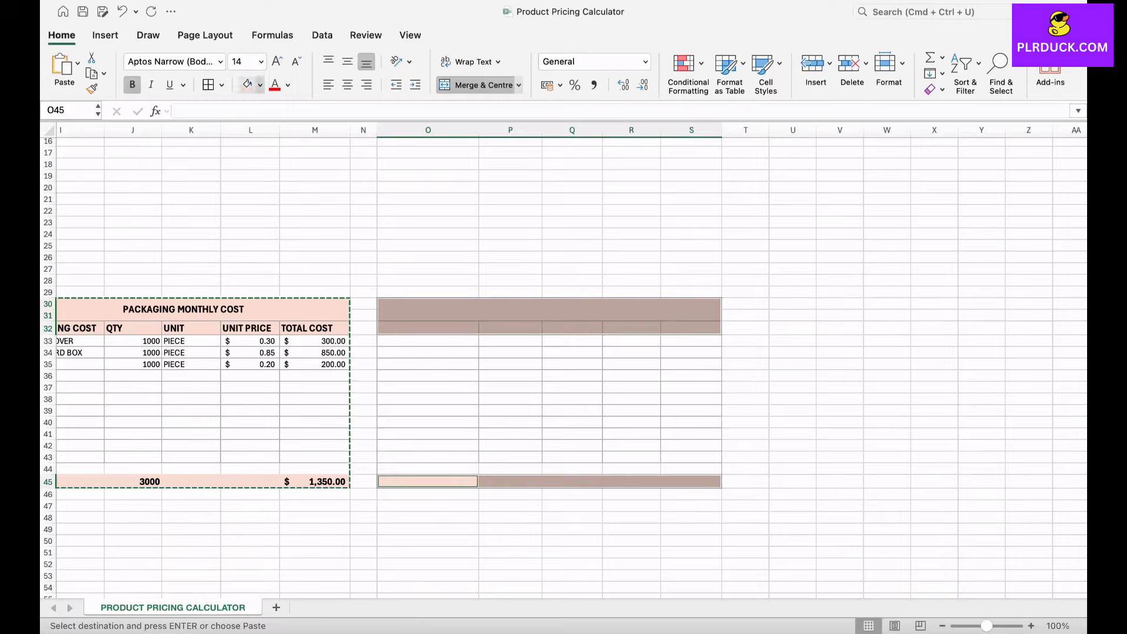
pyautogui.click(261, 86)
pyautogui.click(302, 175)
pyautogui.click(428, 222)
# Step: Enter LABOUR MONTHLY COST as the title of the blue table in O30
pyautogui.click(549, 310)
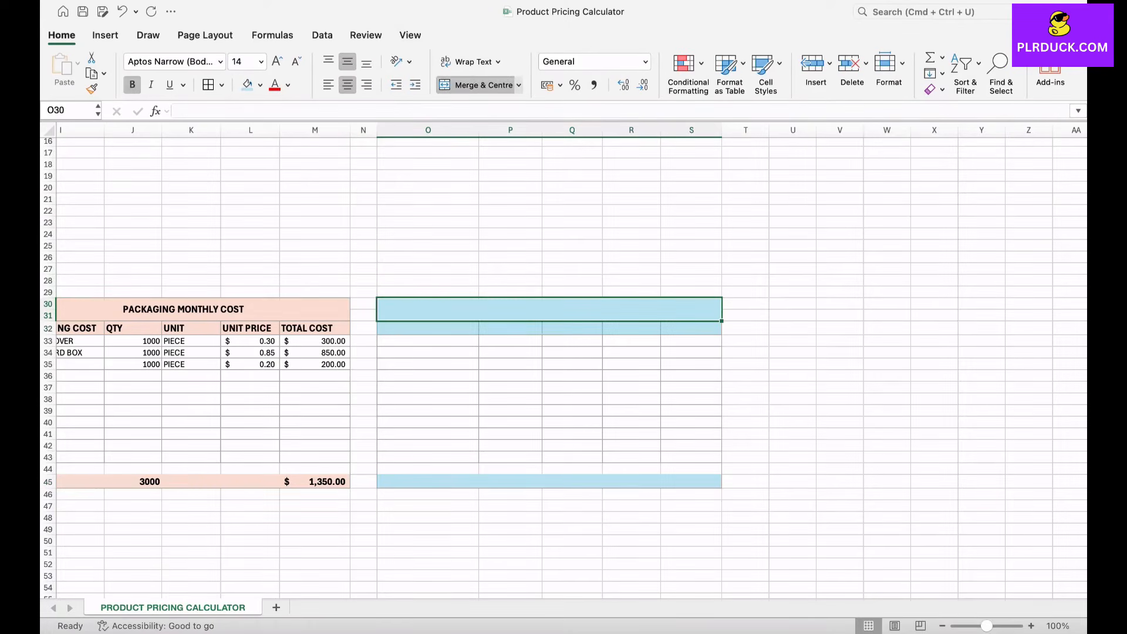
pyautogui.write('L')
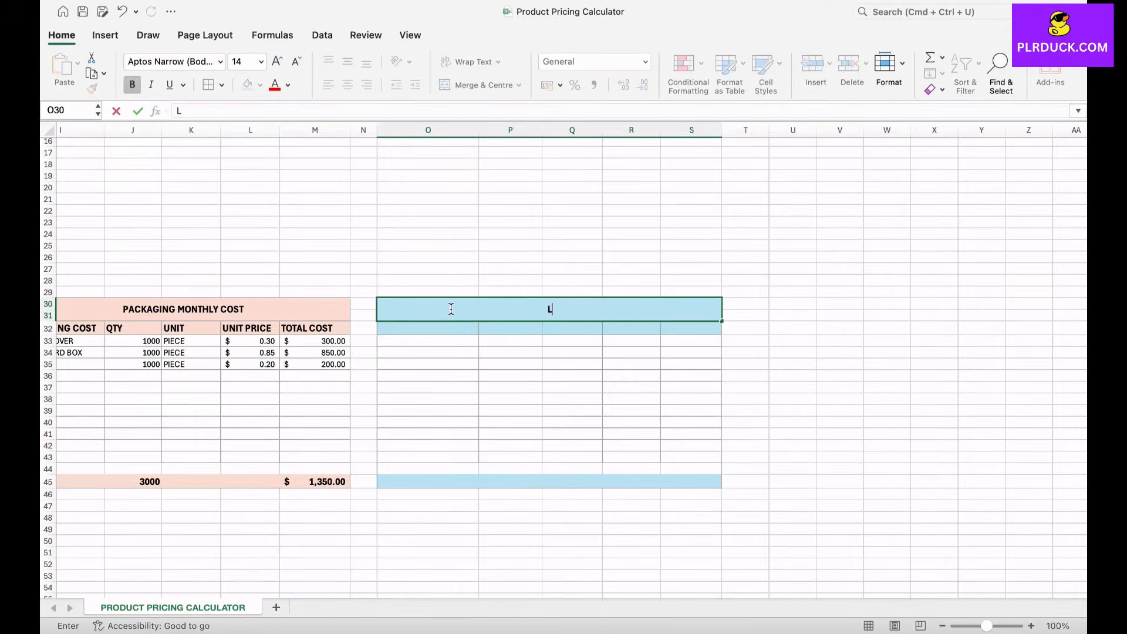
pyautogui.write('ABOUR MONTHL')
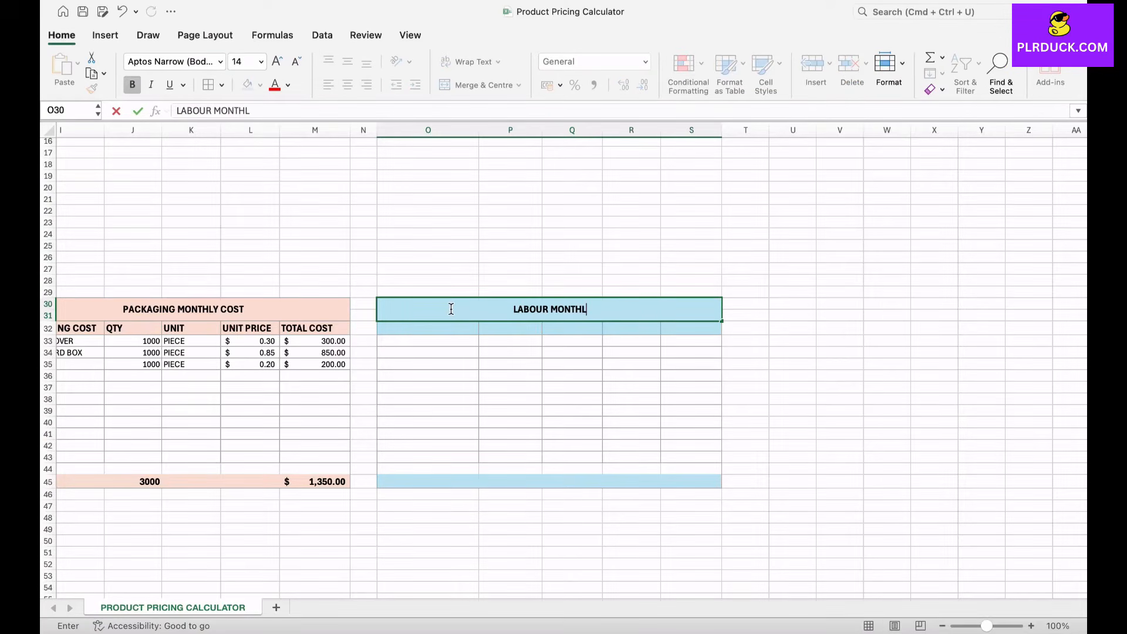
pyautogui.write('Y COST')
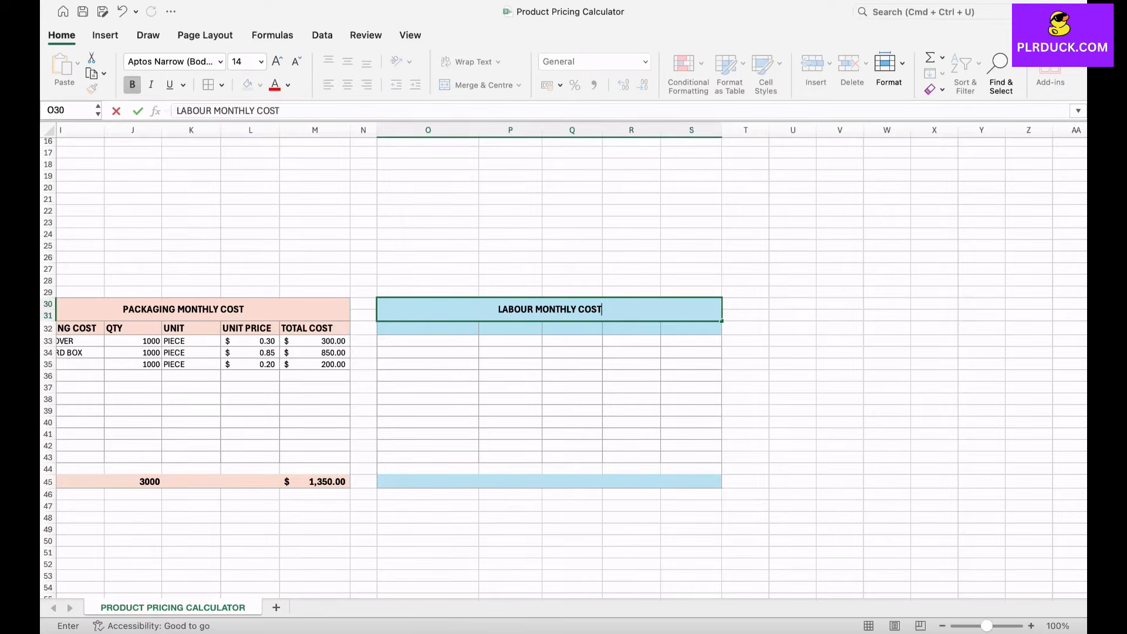
pyautogui.press('Return')
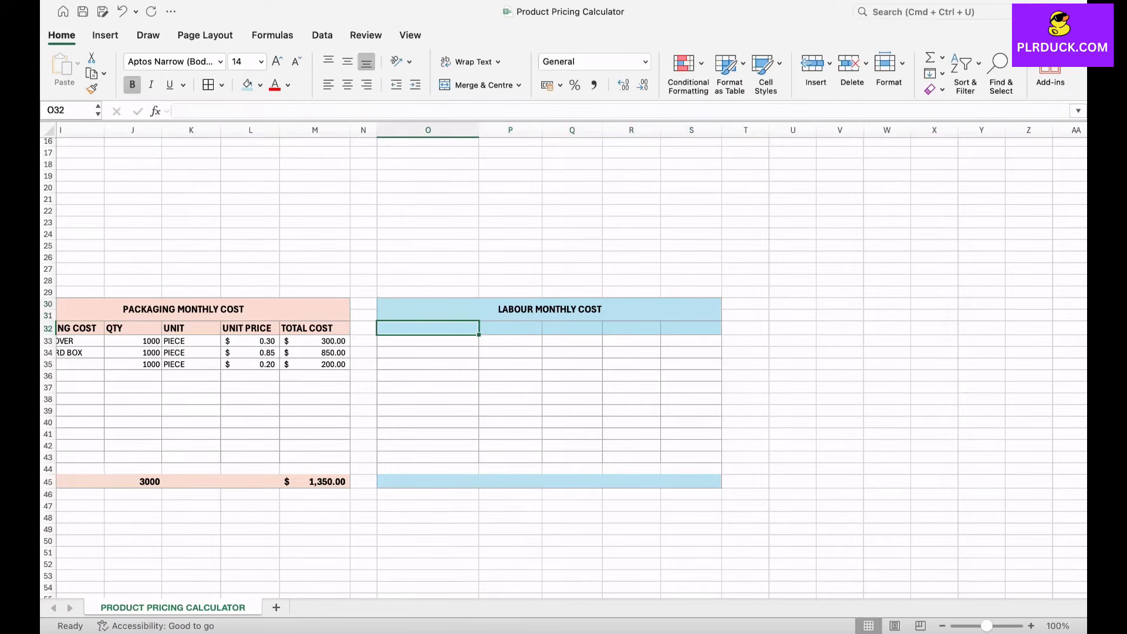
# Step: Enter the column headers LABOUR COST, QTY and UNIT in O32:Q32 of the labour table
pyautogui.write('L')
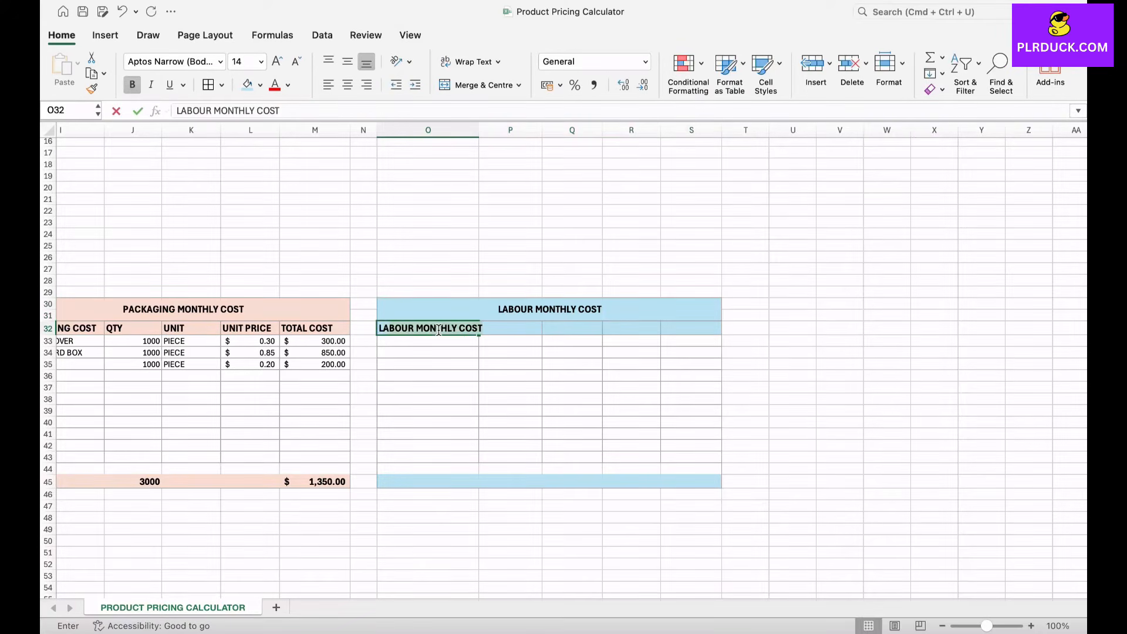
pyautogui.write('ABOUR COST')
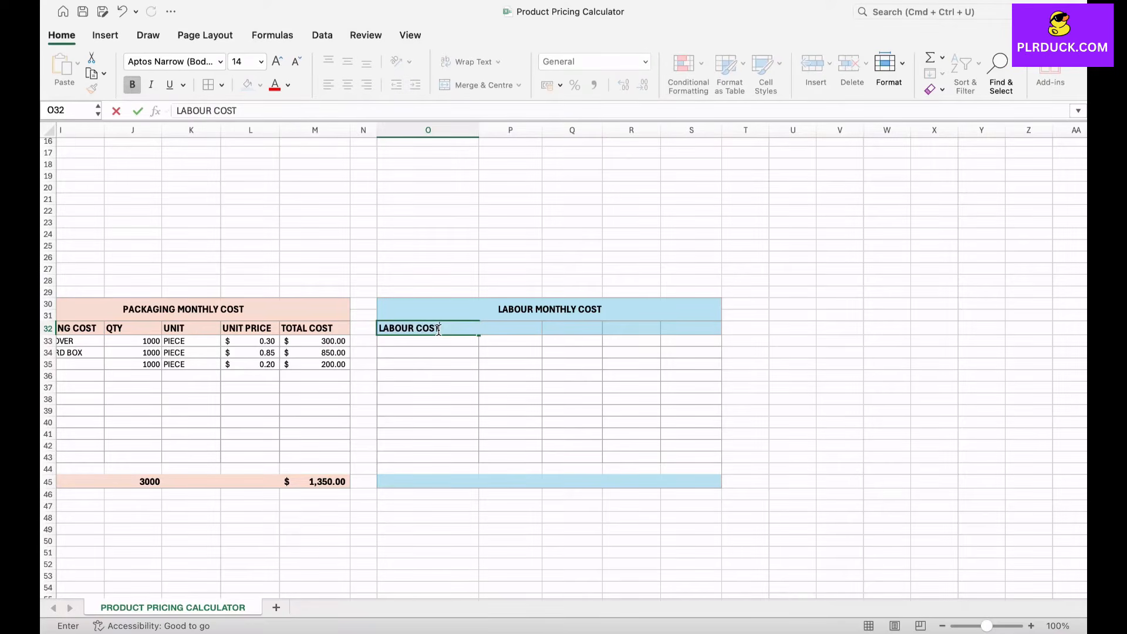
pyautogui.press('Tab')
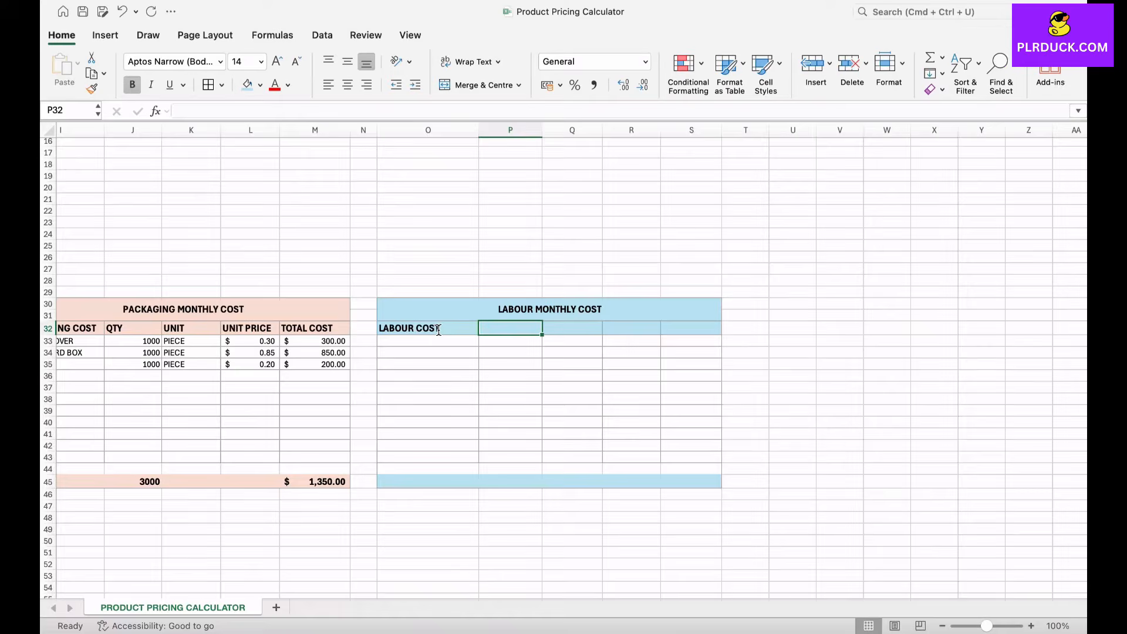
pyautogui.write('QTY')
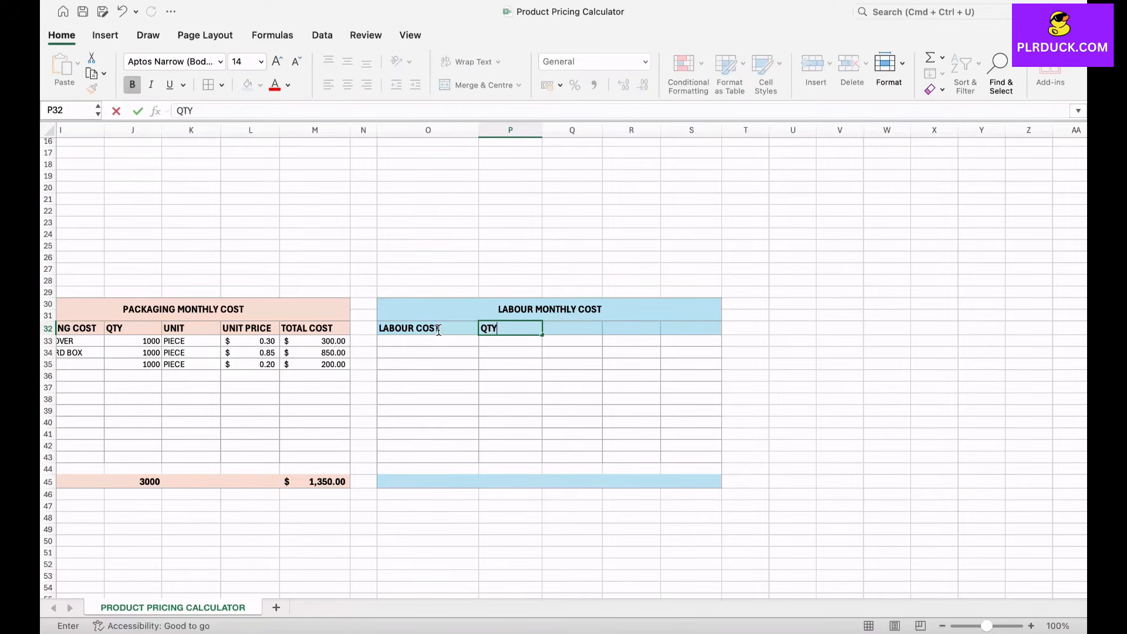
pyautogui.press('Tab')
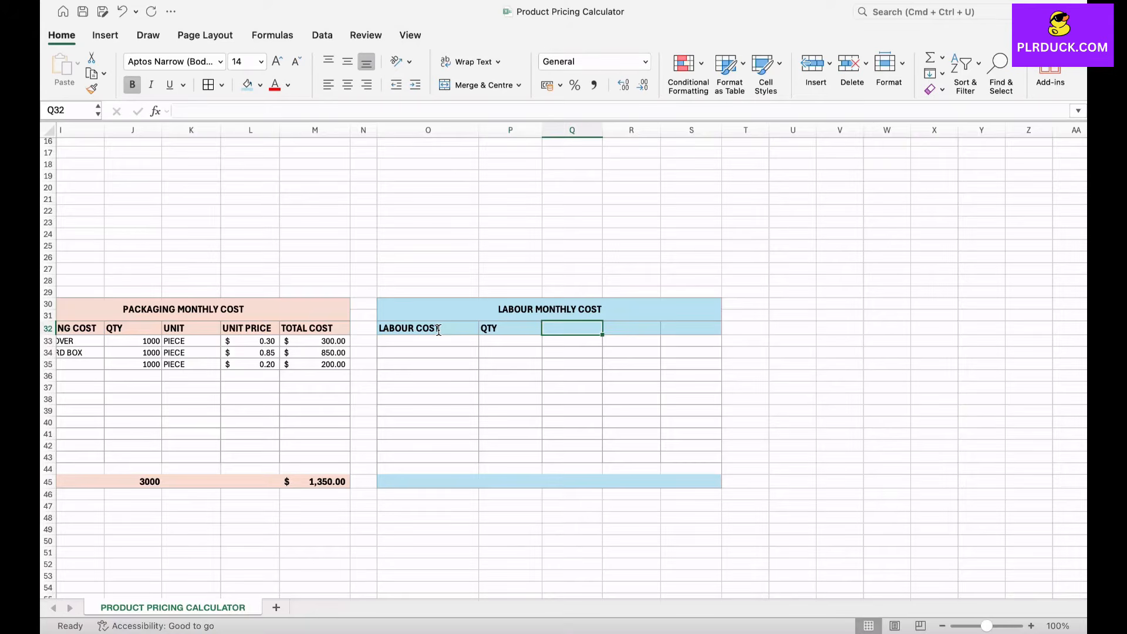
pyautogui.write('UNIT')
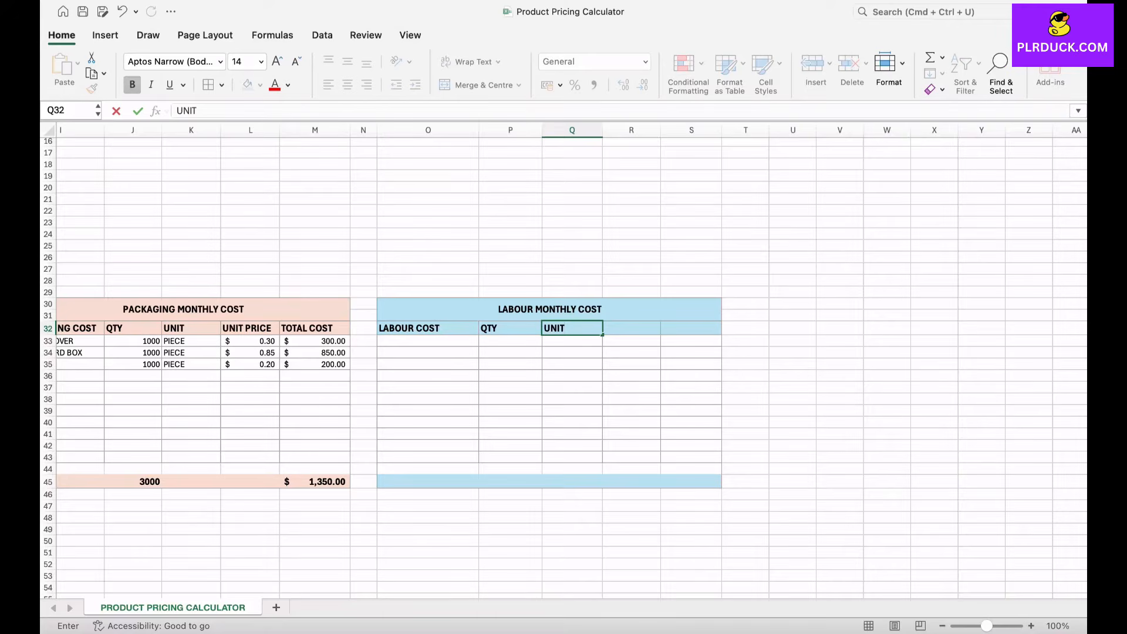
pyautogui.press('Return')
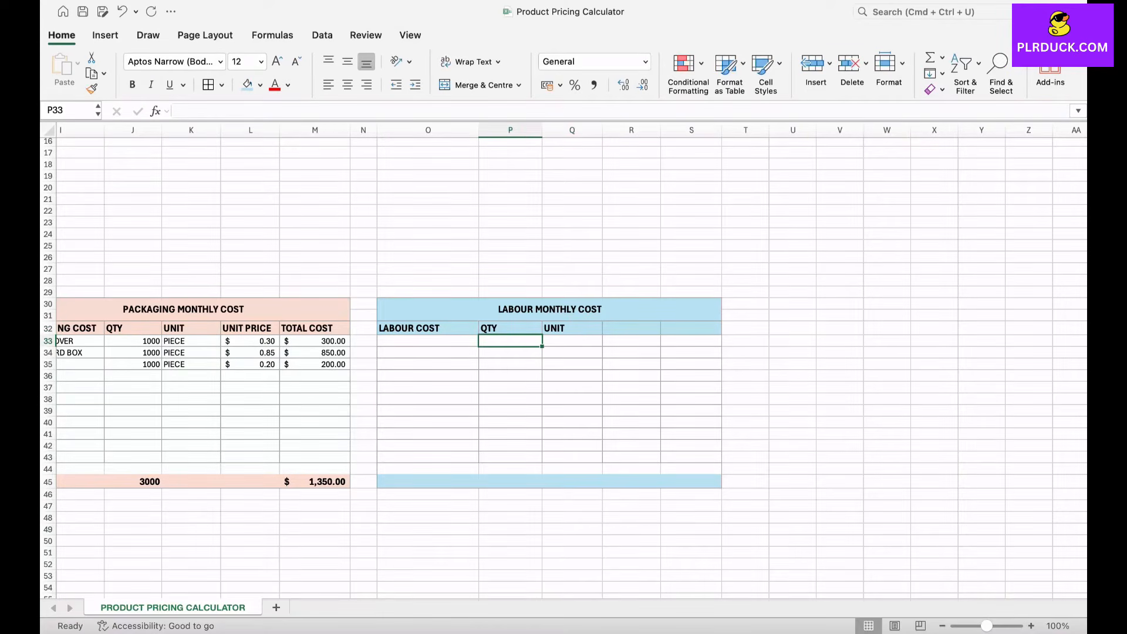
pyautogui.press('Right')
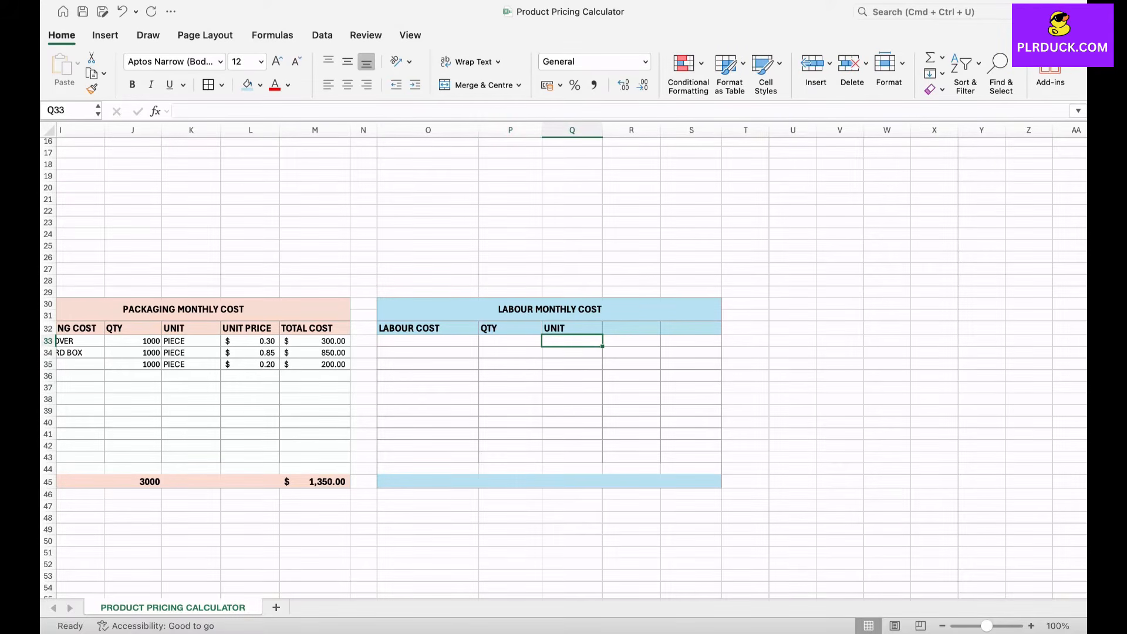
# Step: Add the headers COST/HOUR in R32 and TOTAL COST in S32 of the labour table
pyautogui.click(631, 328)
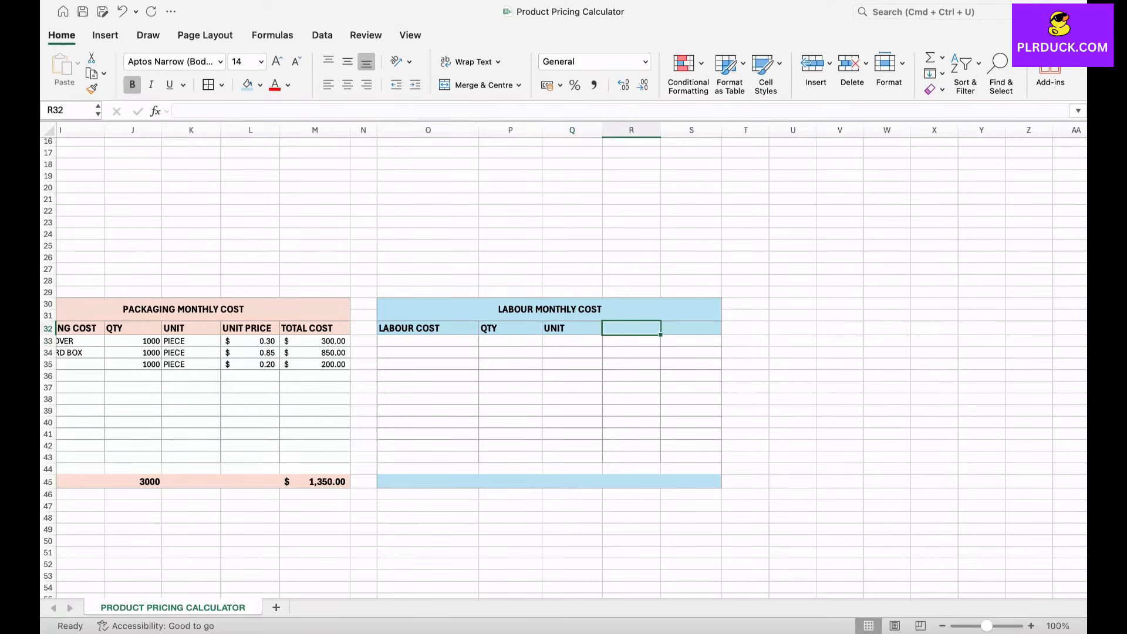
pyautogui.write('COST/HOUR')
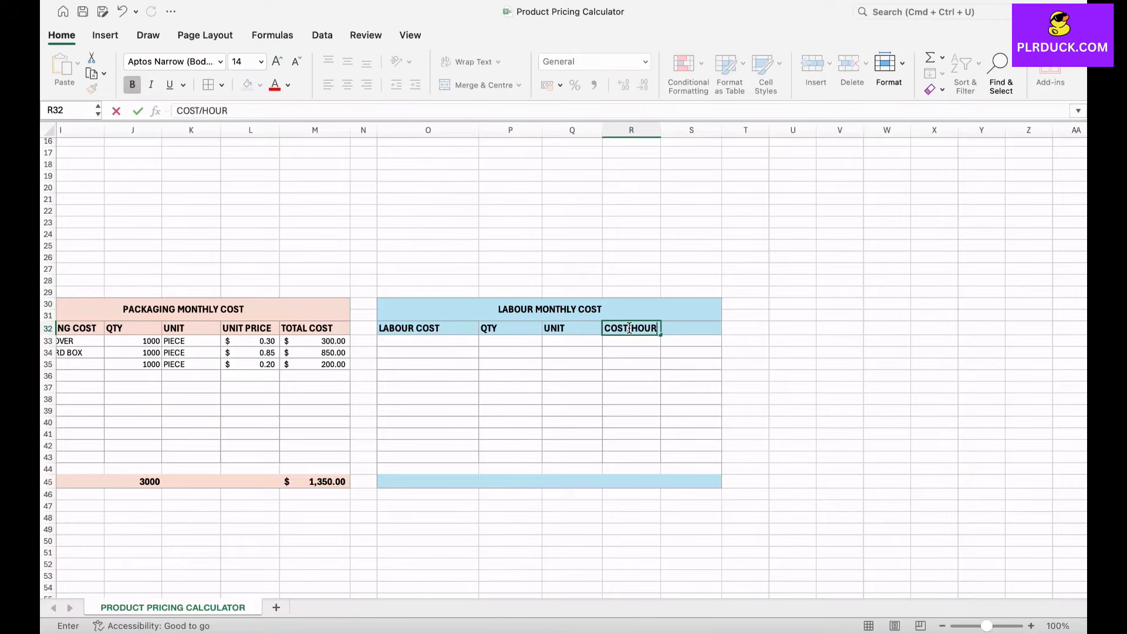
pyautogui.press('Tab')
pyautogui.write('TOTAL COST')
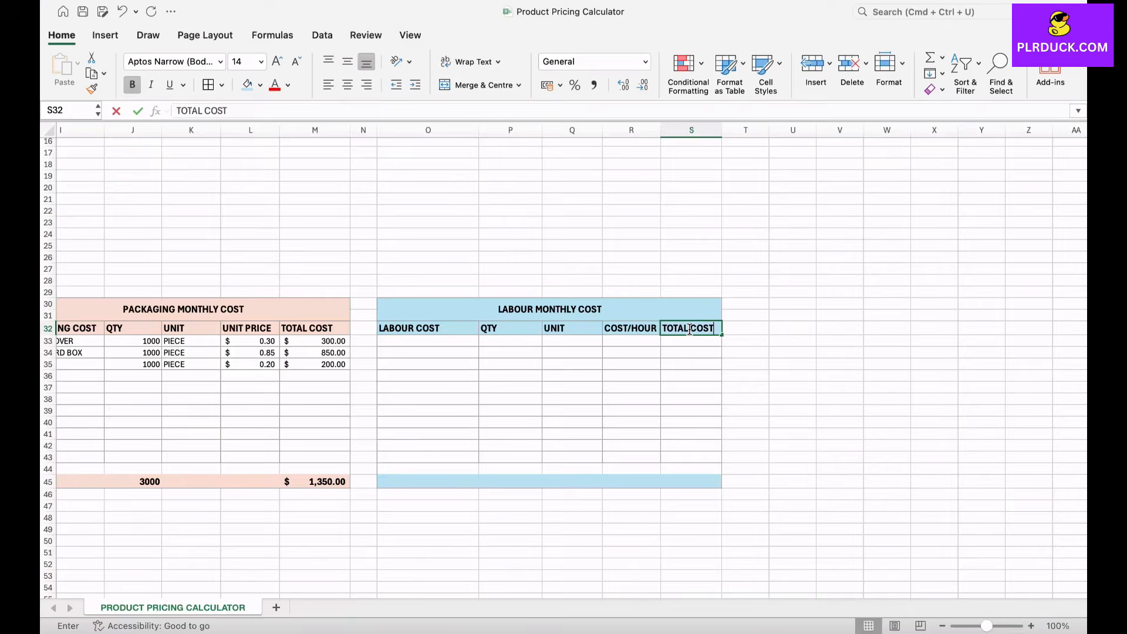
pyautogui.press('Return')
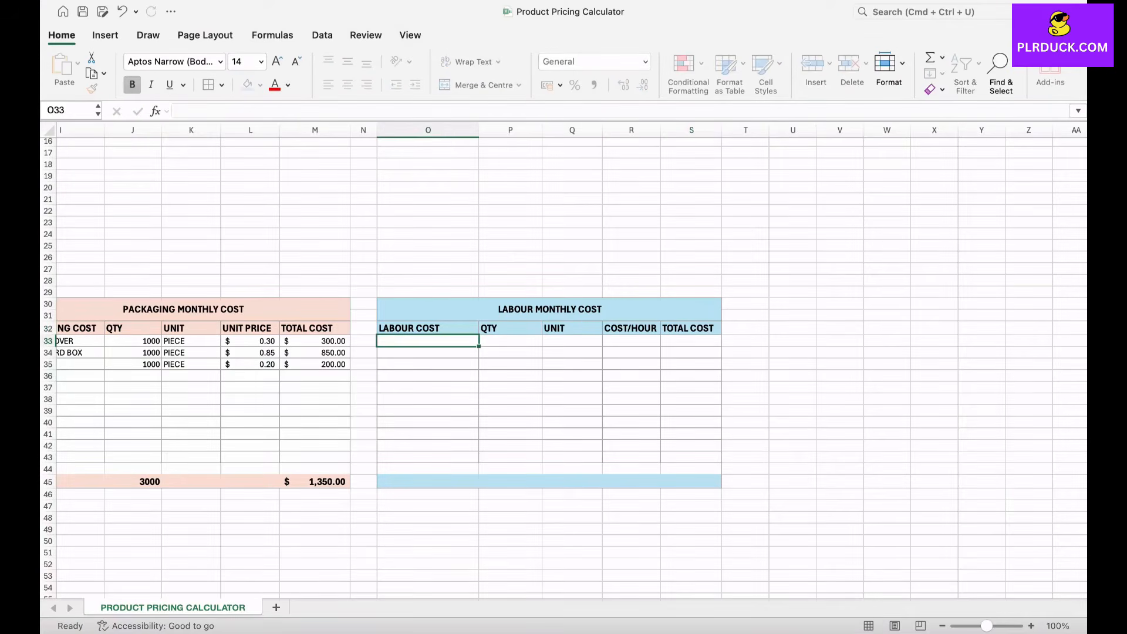
# Step: Enter TAILORS in O33 with quantity 160 and unit HOURS
pyautogui.hscroll(-6, 564, 364)
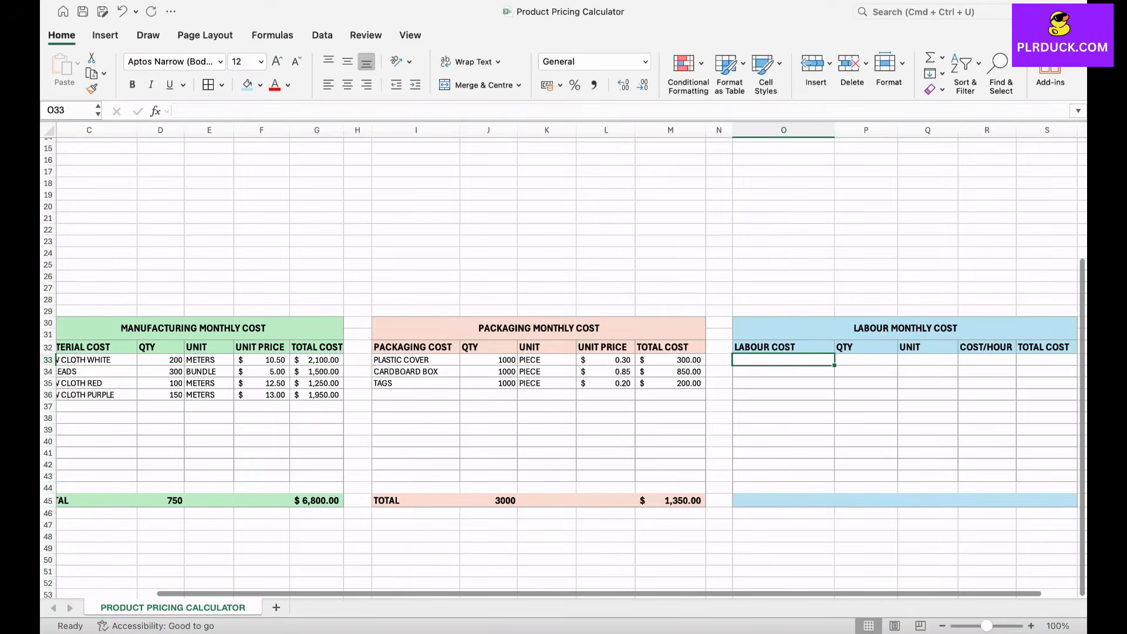
pyautogui.hscroll(6, 564, 361)
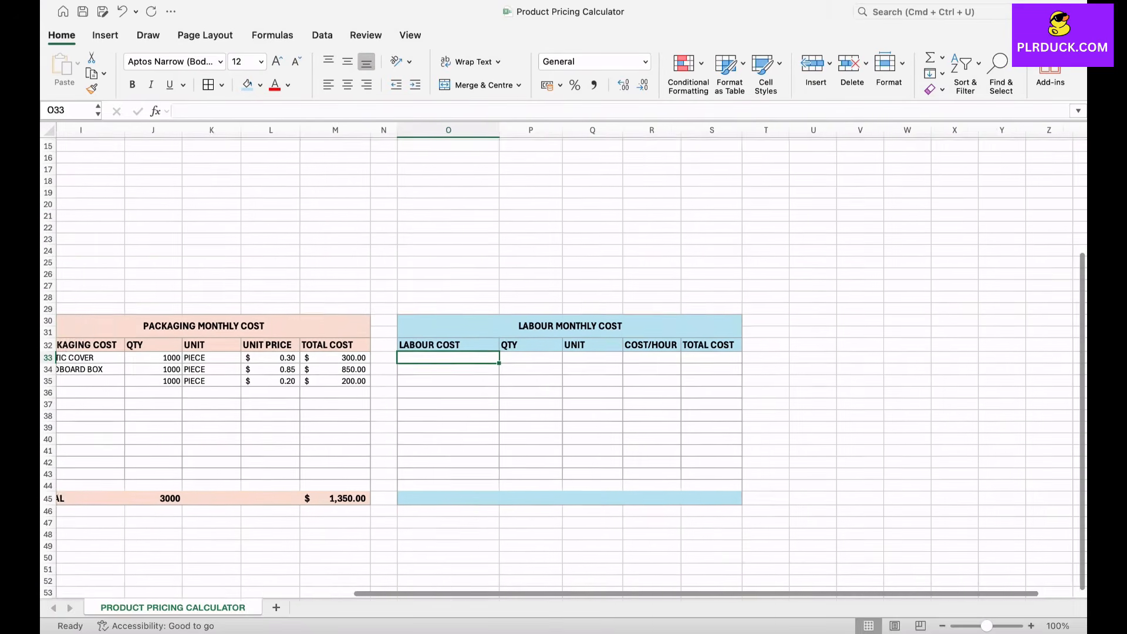
pyautogui.write('TAILORS')
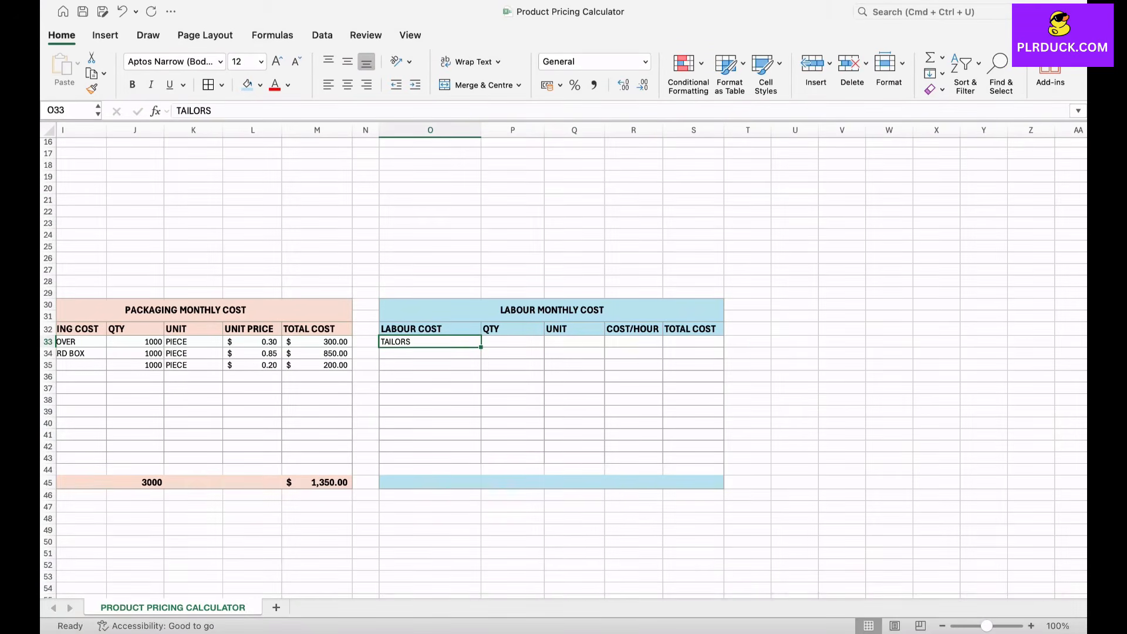
pyautogui.press('Tab')
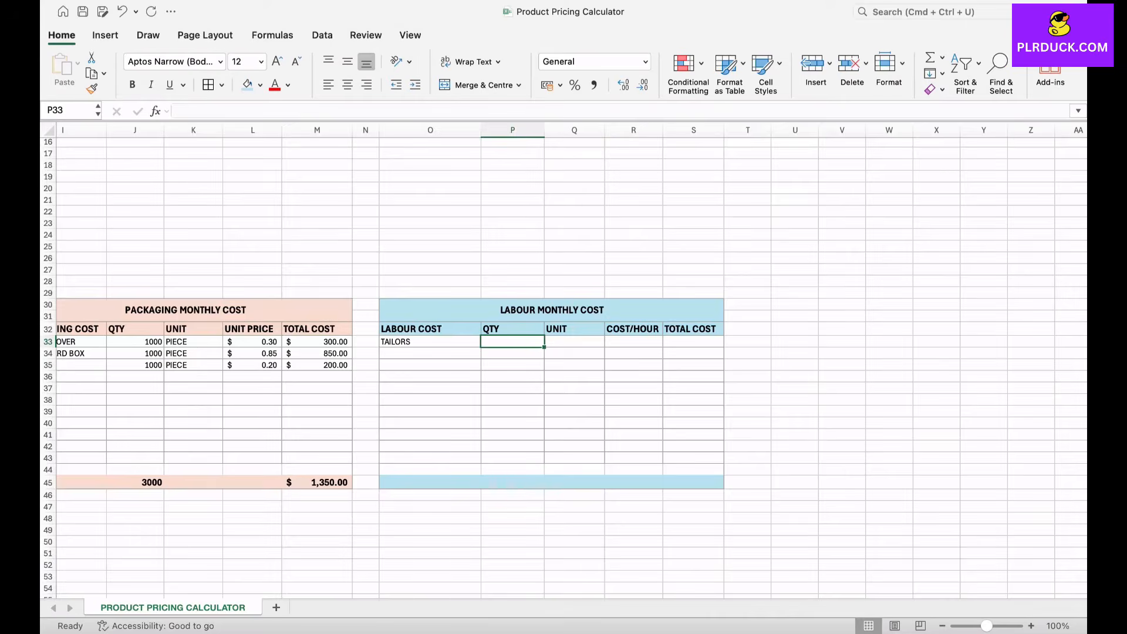
pyautogui.write('160')
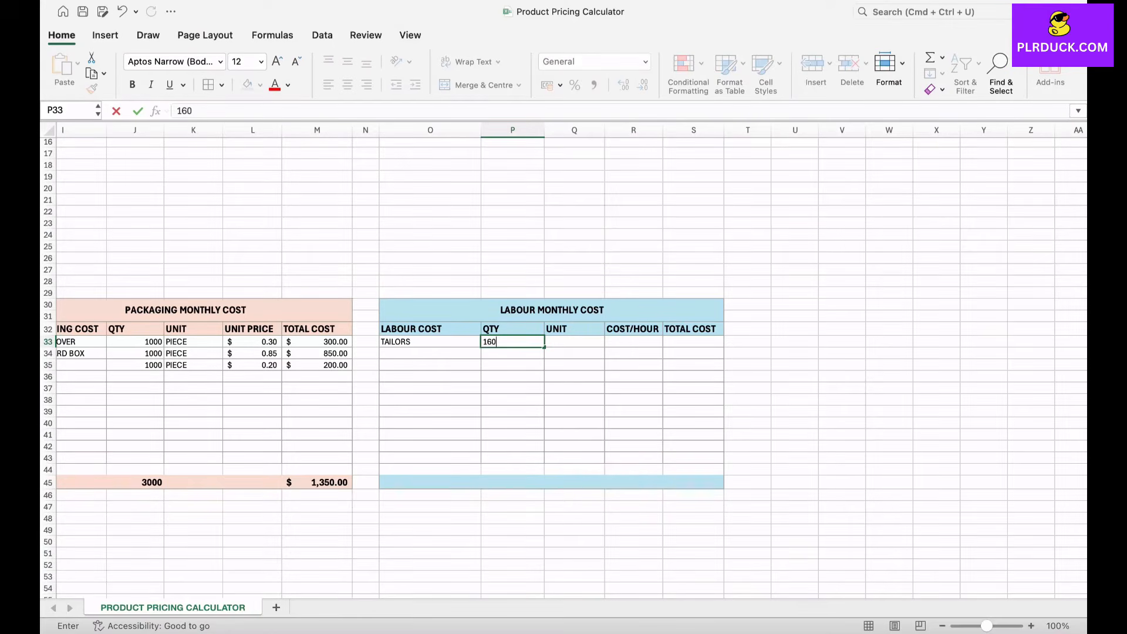
pyautogui.press('Tab')
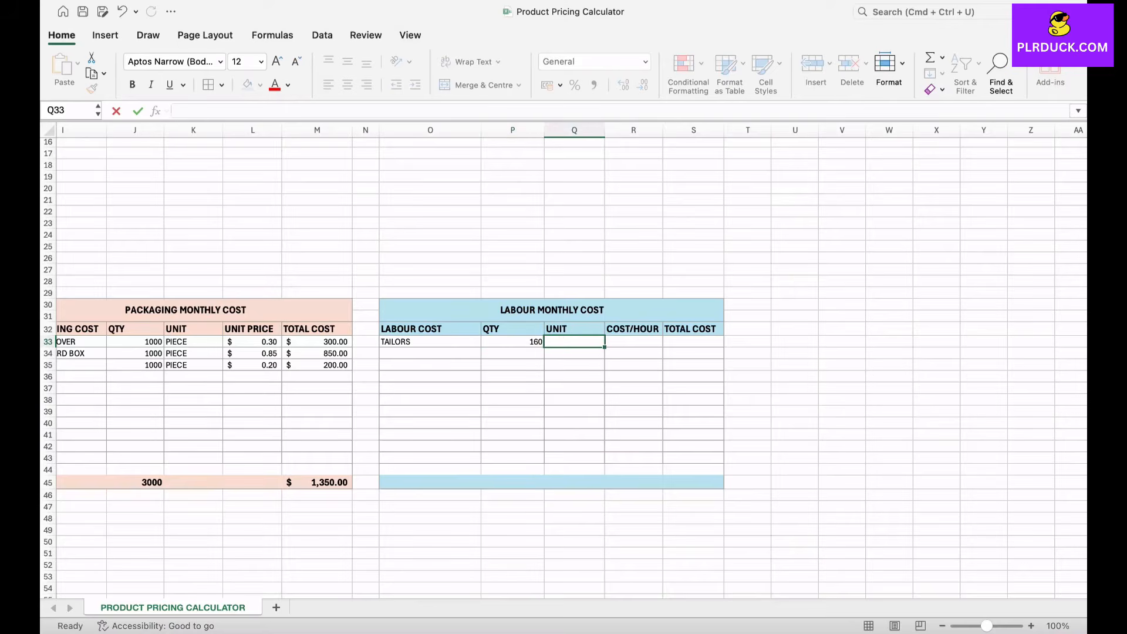
pyautogui.write('HOURS')
pyautogui.press('Tab')
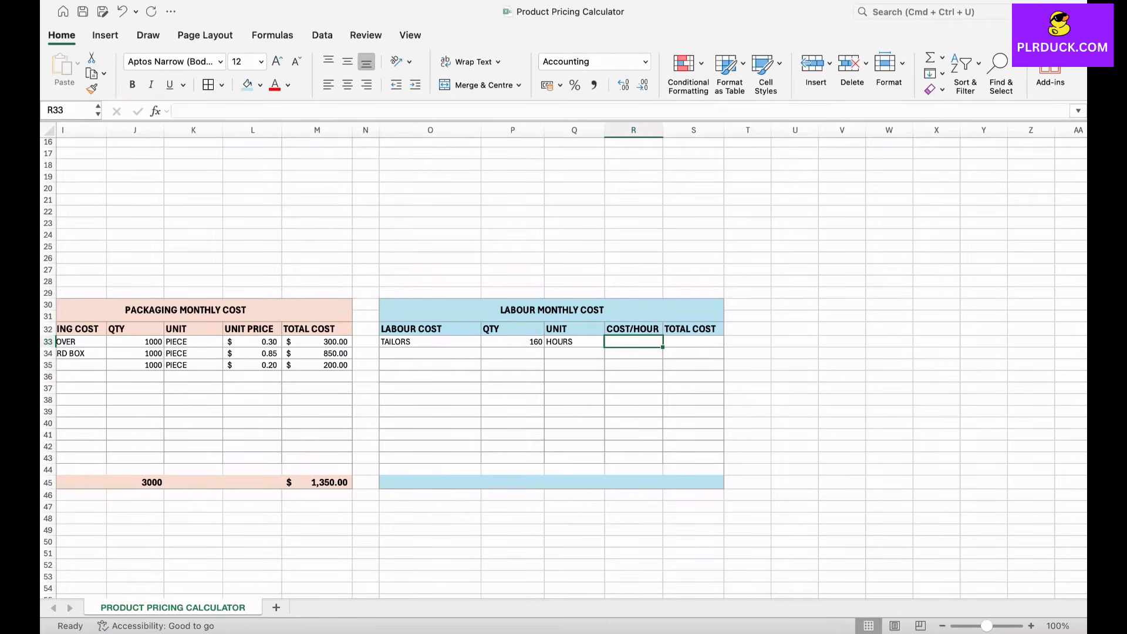
# Step: Set the tailors' cost per hour in R33 to 11
pyautogui.write('11')
pyautogui.press('Return')
pyautogui.press('Return')
# Step: Calculate the tailors' total cost in S33 with the formula =P33*R33
pyautogui.click(694, 342)
pyautogui.write('=')
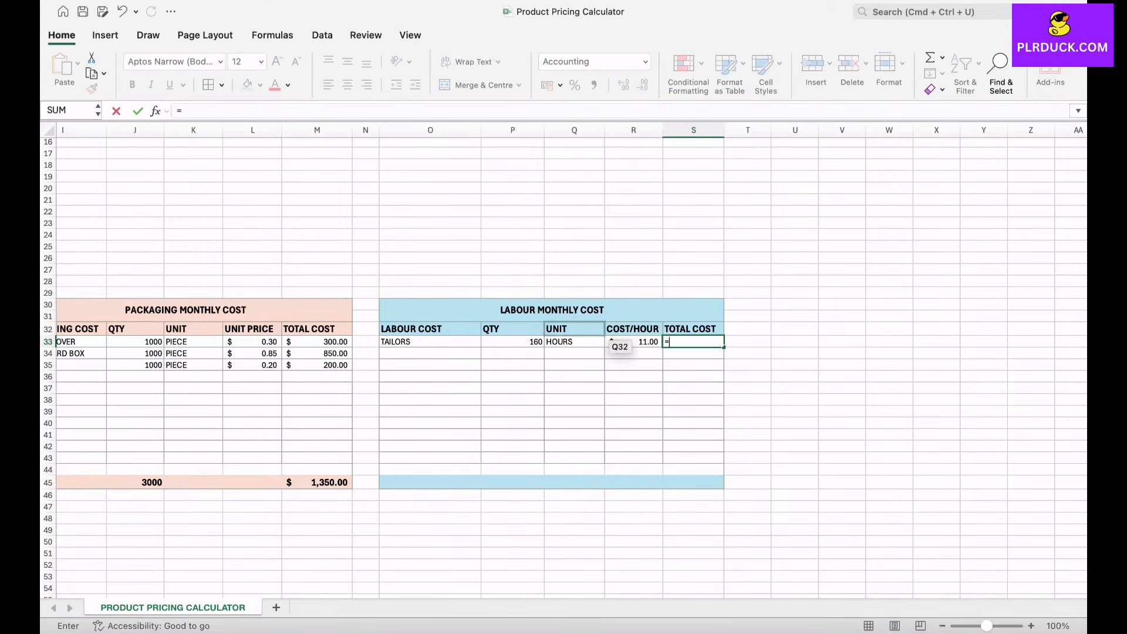
pyautogui.click(537, 343)
pyautogui.write('*')
pyautogui.press('Left')
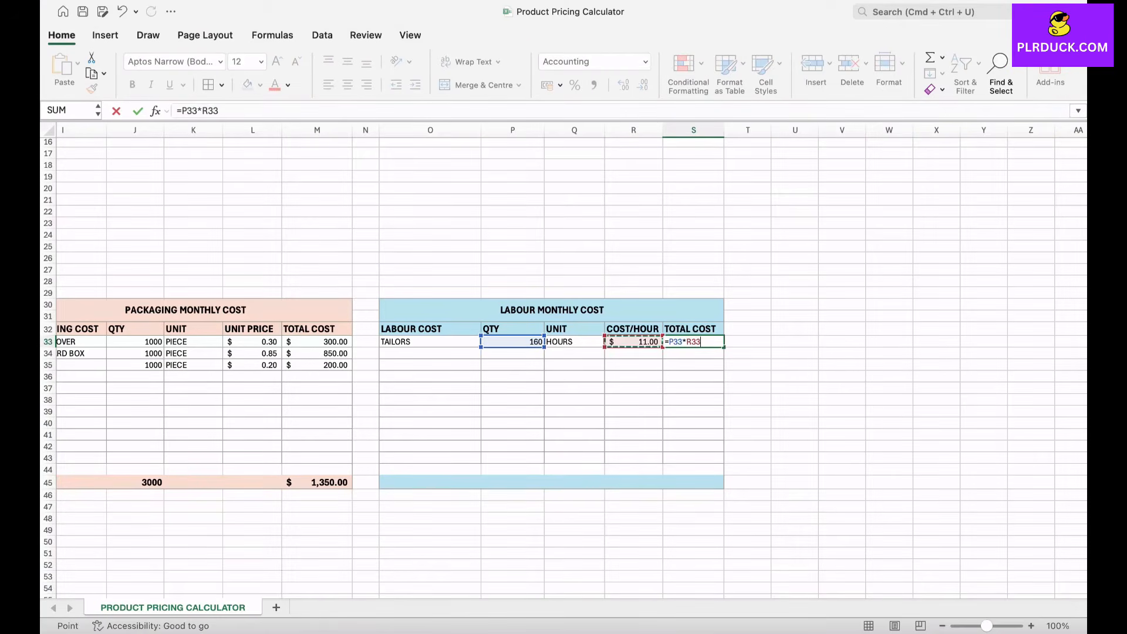
pyautogui.press('Return')
# Step: Enter INVENTORY KEEPER in O34 with quantity 160, unit HOURS and a cost per hour of 7.5
pyautogui.click(430, 354)
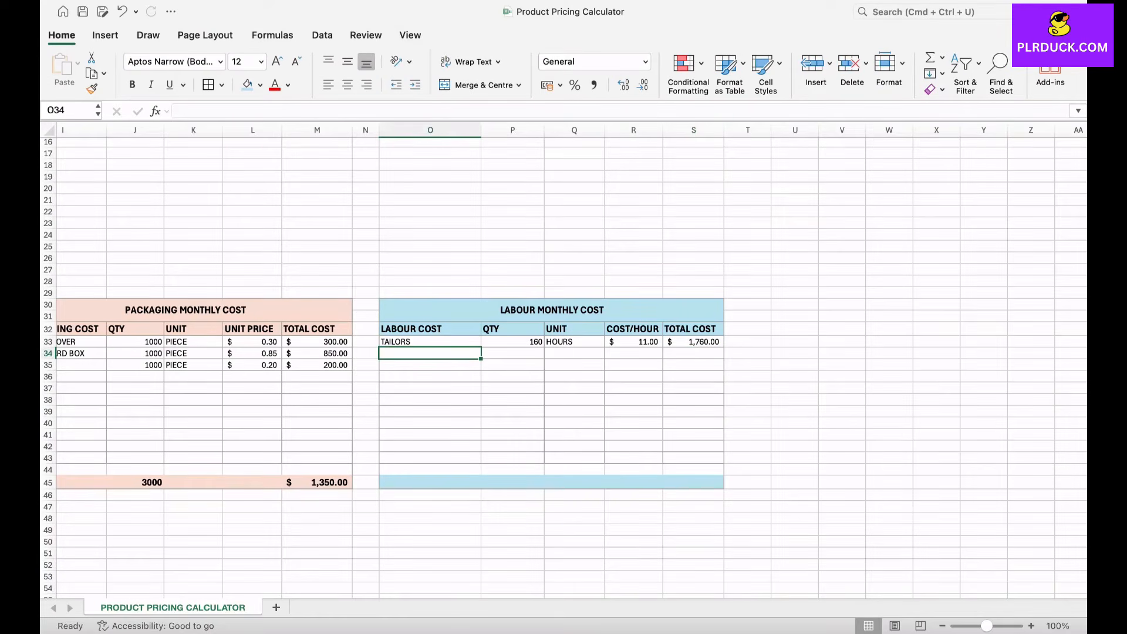
pyautogui.write('I')
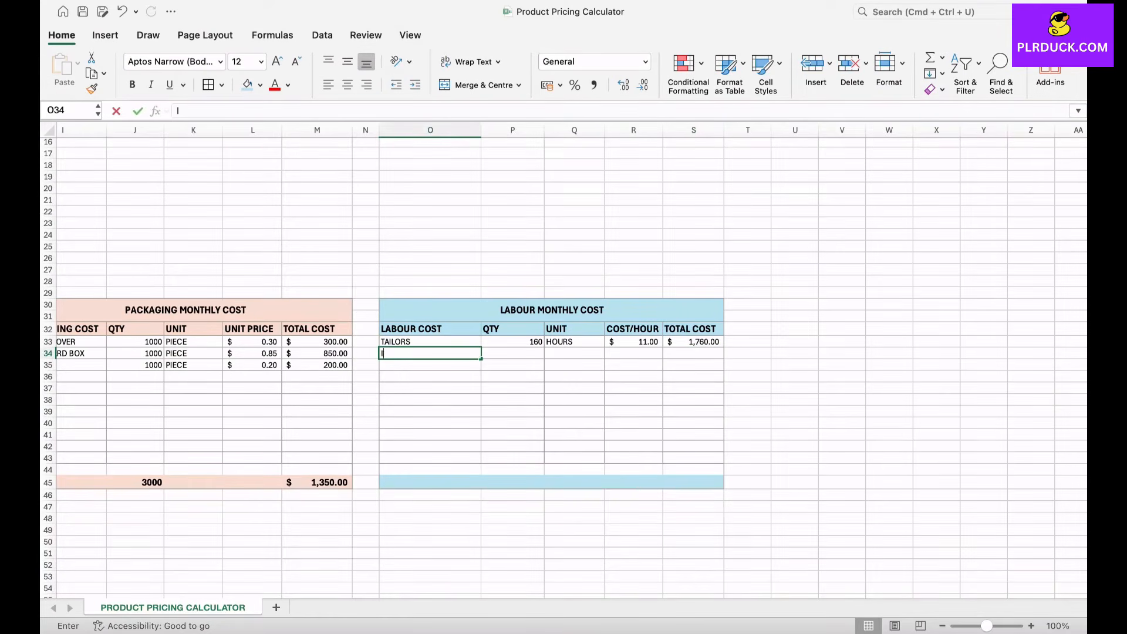
pyautogui.write('NVENTORY')
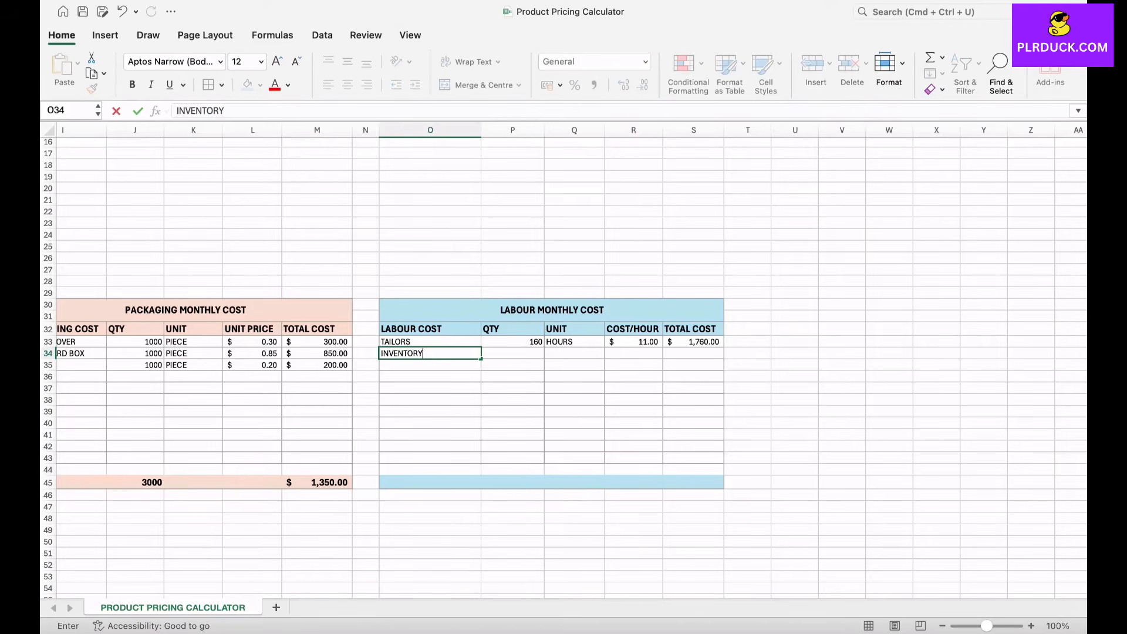
pyautogui.write(' KEEPER')
pyautogui.press('Tab')
pyautogui.write('160')
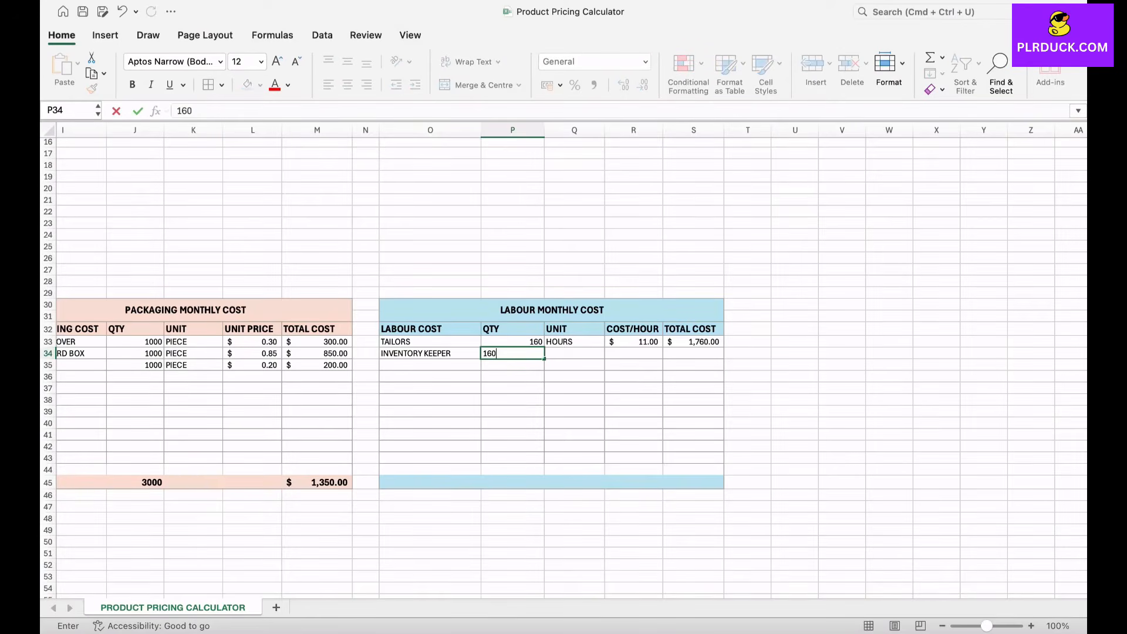
pyautogui.press('Tab')
pyautogui.write('HO')
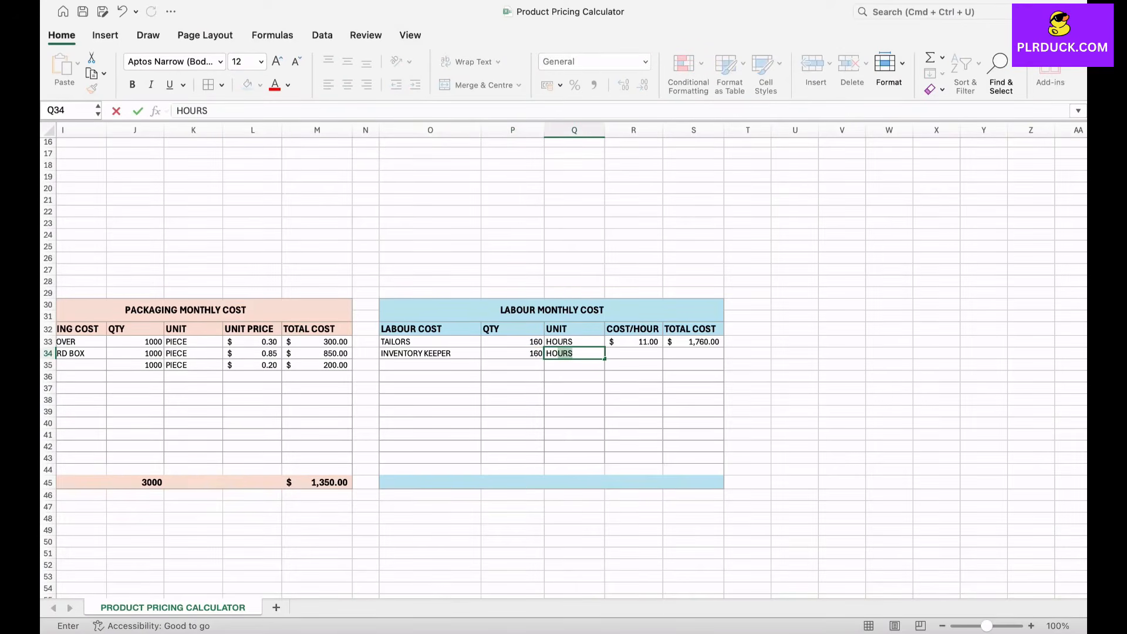
pyautogui.press('Tab')
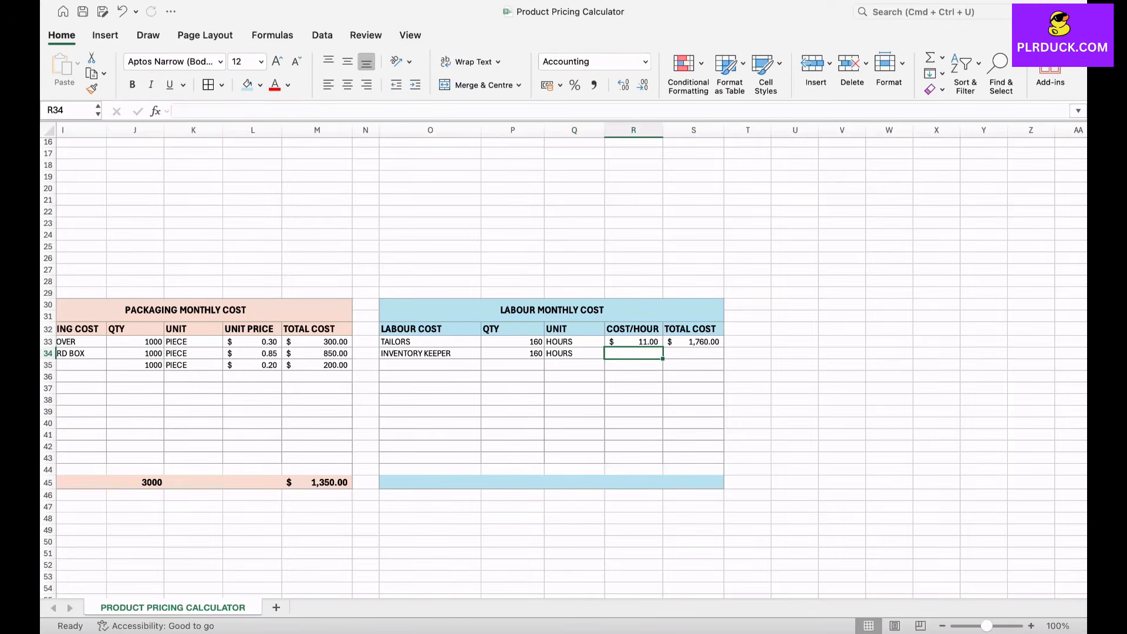
pyautogui.write('7.5')
pyautogui.click(694, 377)
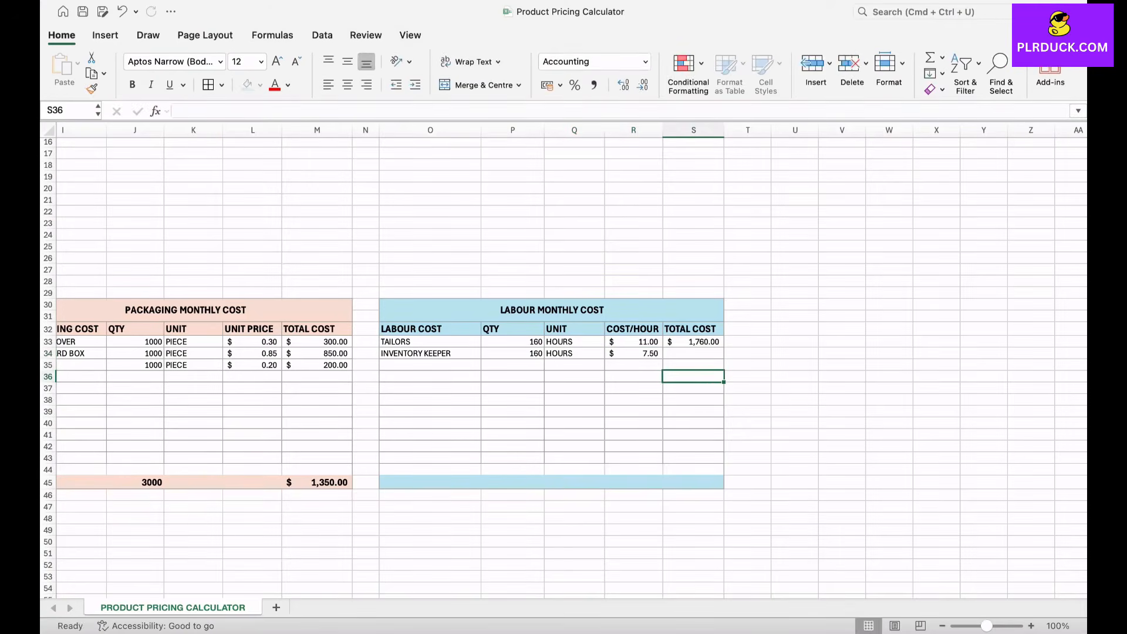
# Step: Fill the tailors' total cost formula from S33 down to S36
pyautogui.click(693, 354)
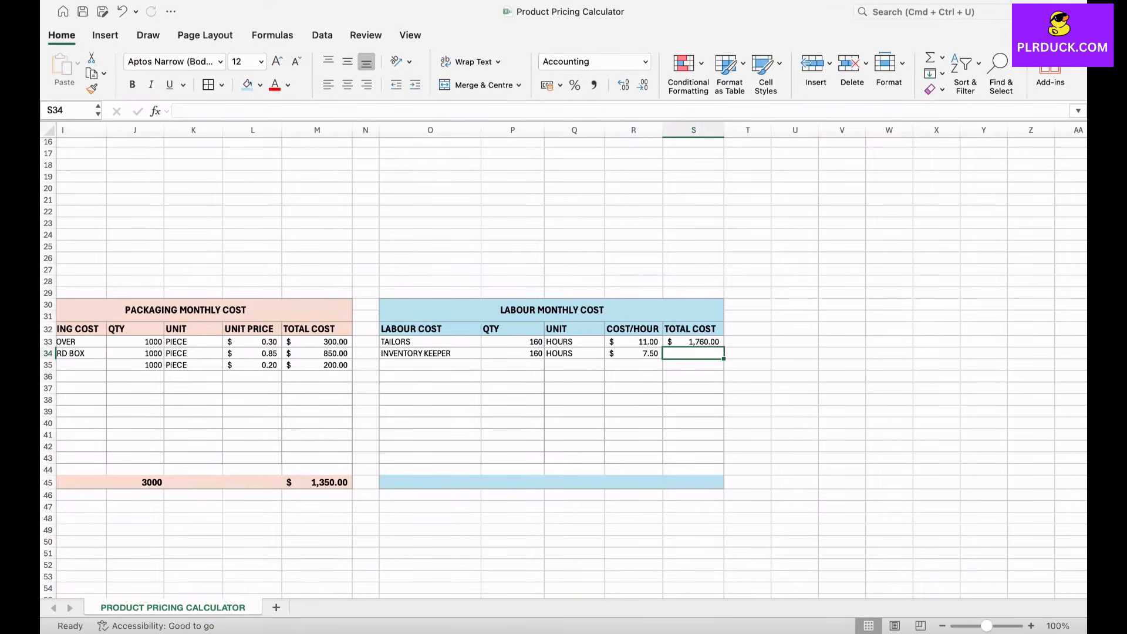
pyautogui.click(694, 341)
pyautogui.moveTo(724, 347); pyautogui.dragTo(722, 379)
pyautogui.click(634, 377)
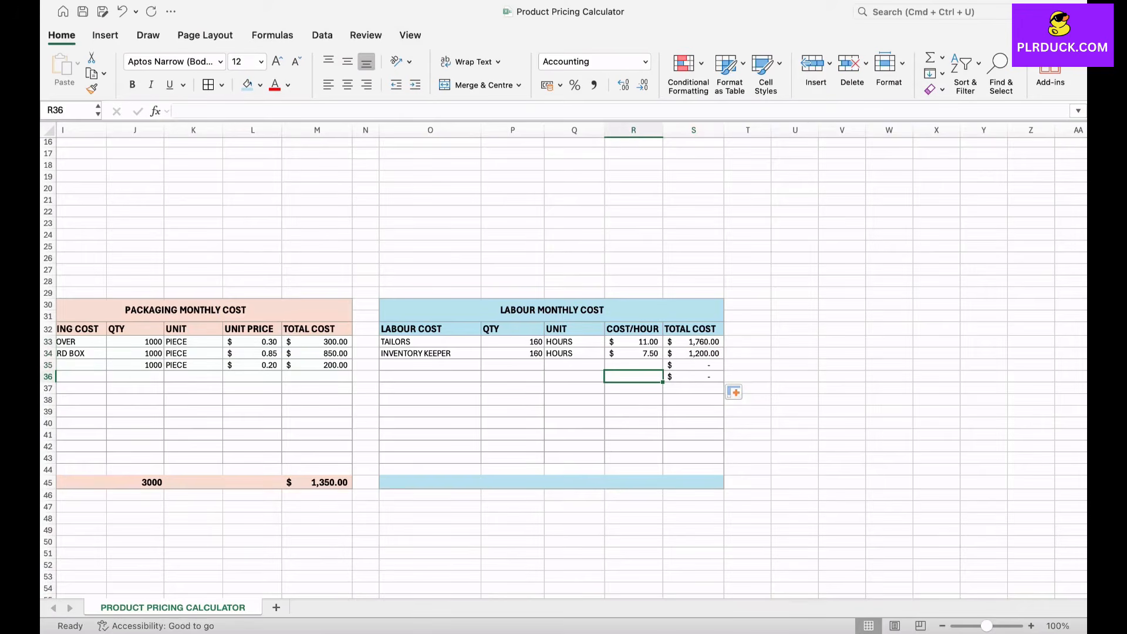
# Step: Enter PACKAGERS in O35 with quantity 160, unit HOURS and a cost per hour of 6
pyautogui.click(430, 365)
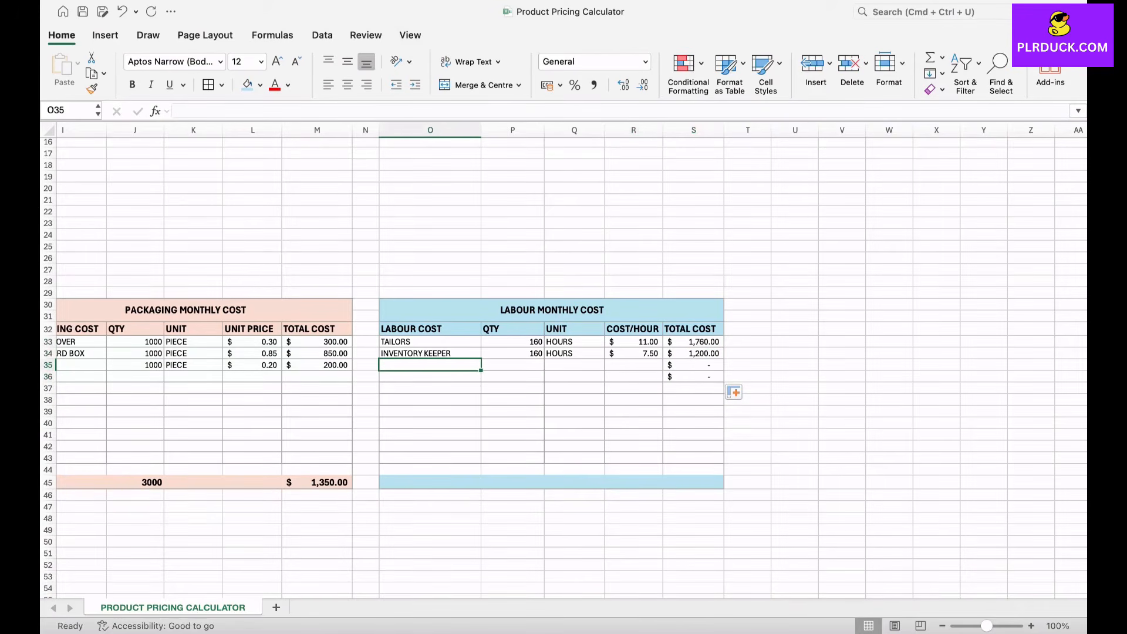
pyautogui.write('PAC')
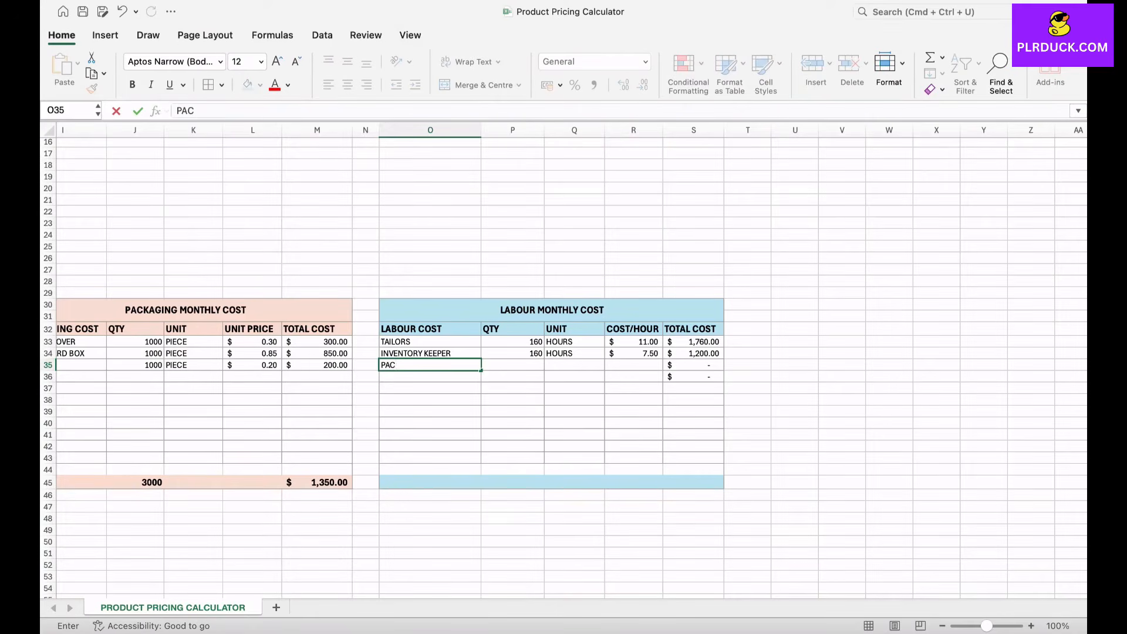
pyautogui.write('KAGERS')
pyautogui.click(520, 365)
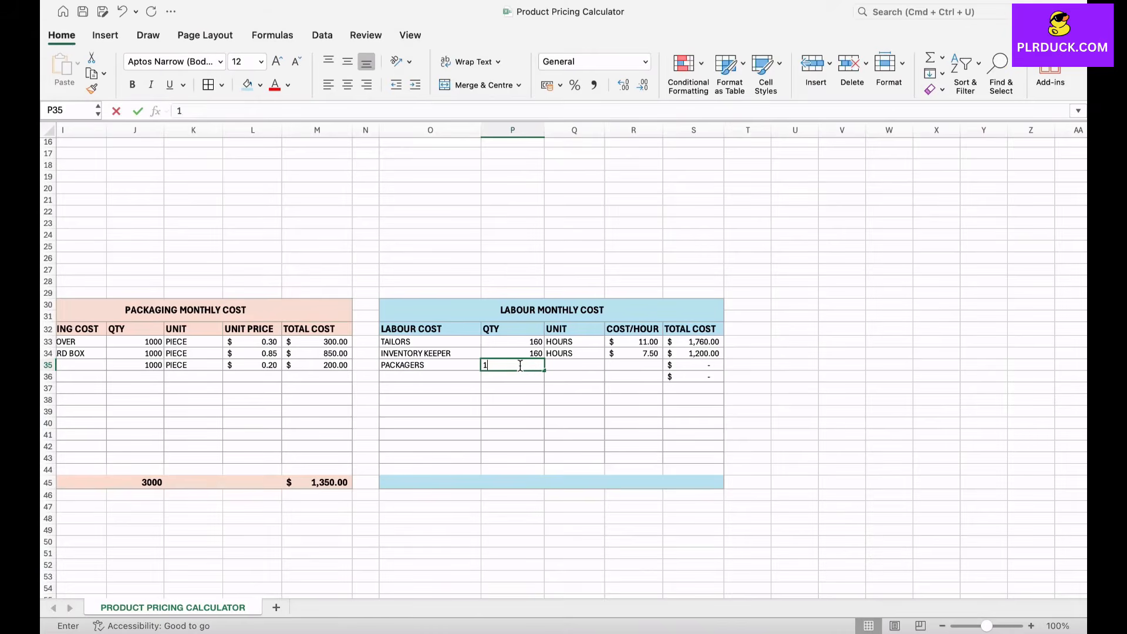
pyautogui.write('160')
pyautogui.press('Tab')
pyautogui.write('HOURS')
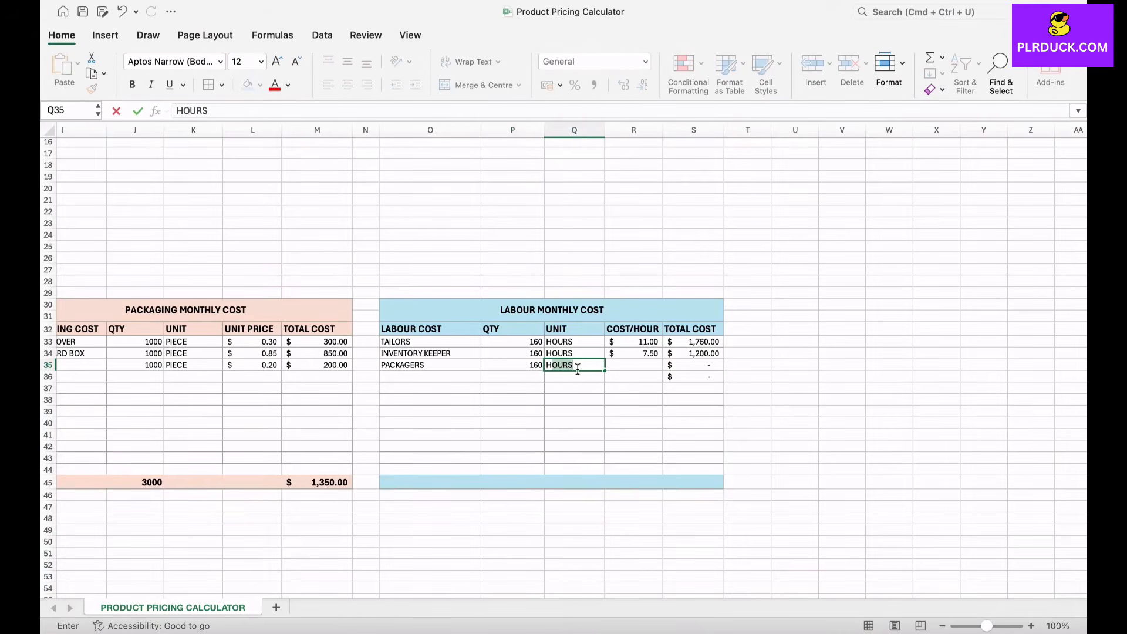
pyautogui.press('Tab')
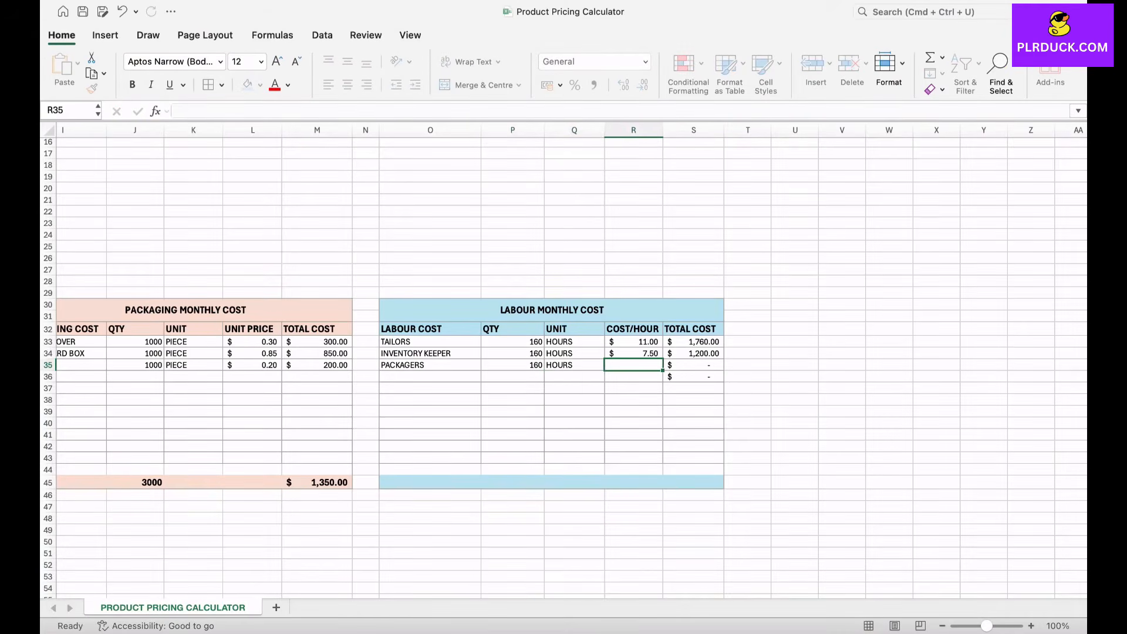
pyautogui.write('6')
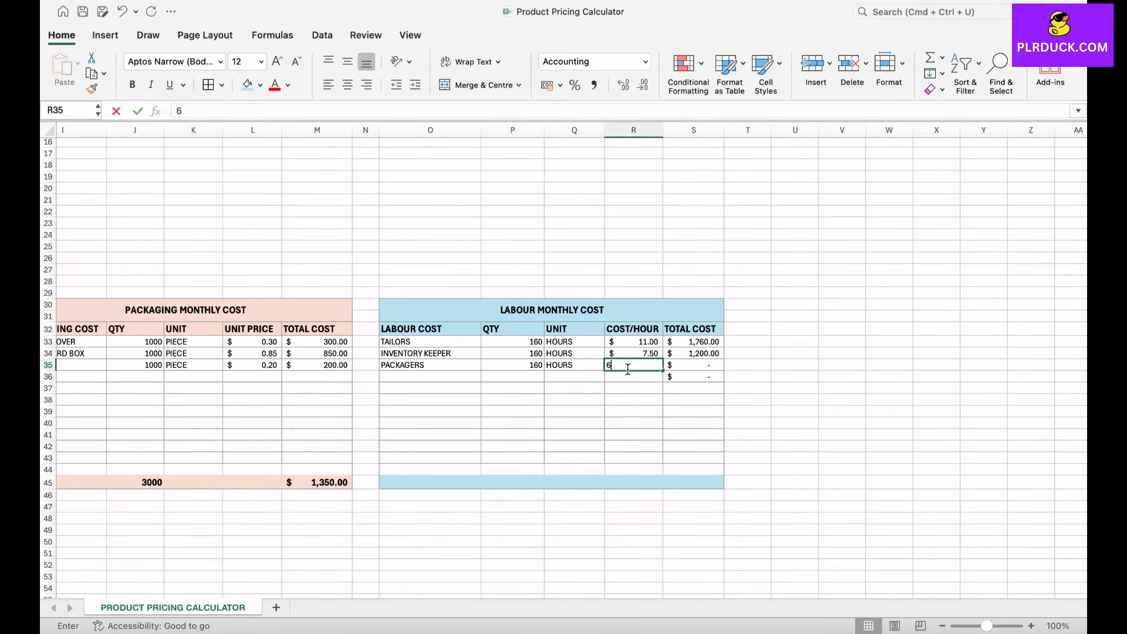
pyautogui.press('Down')
pyautogui.press('Down')
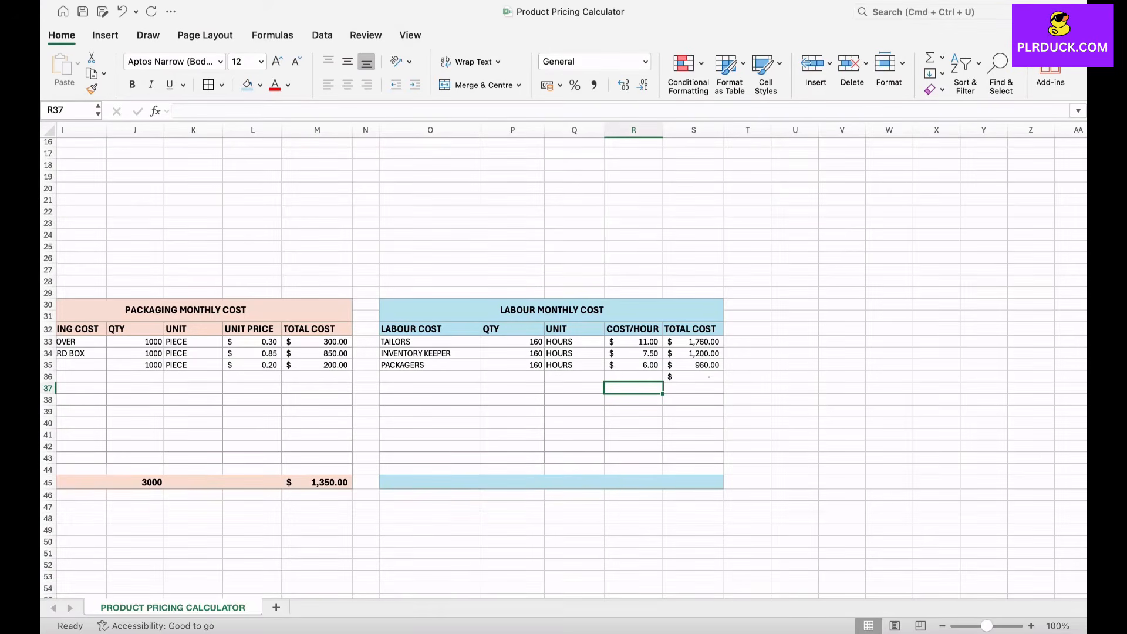
# Step: Enter ACCOUNTANT in O36 with quantity 160, unit HOURS and a cost per hour of 9
pyautogui.click(429, 377)
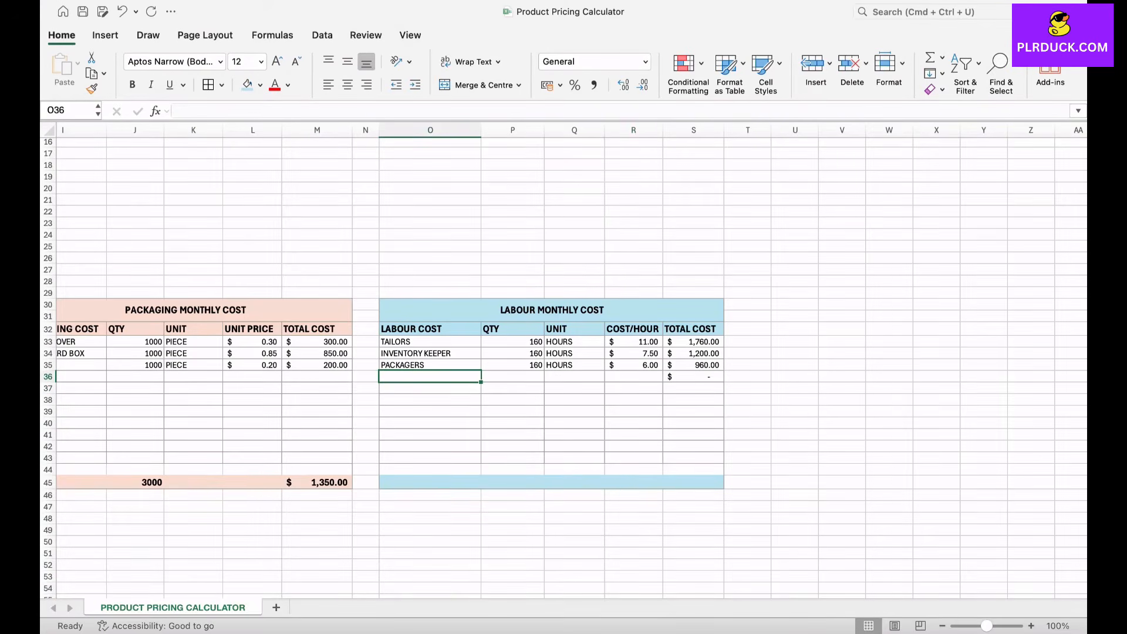
pyautogui.write('ACCOU')
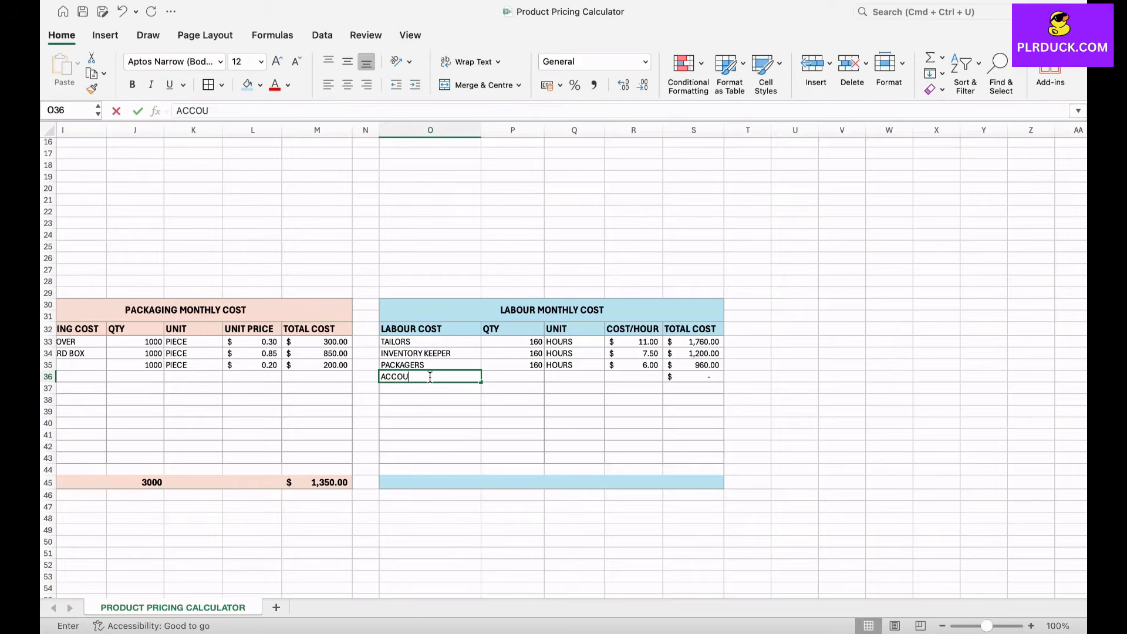
pyautogui.write('NTANT')
pyautogui.press('Tab')
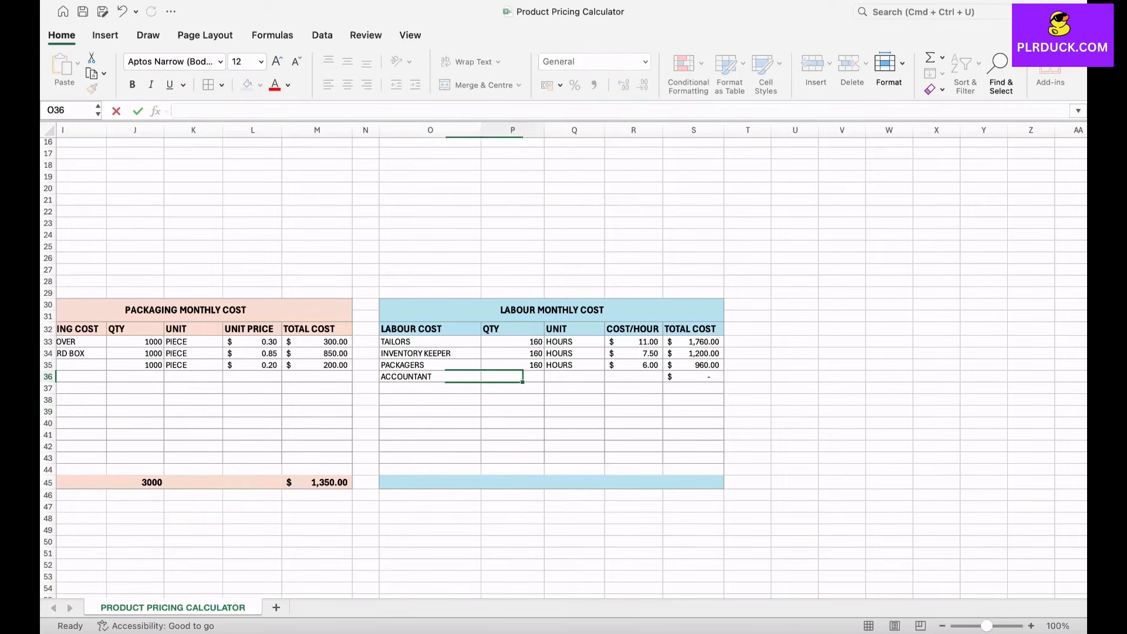
pyautogui.write('160')
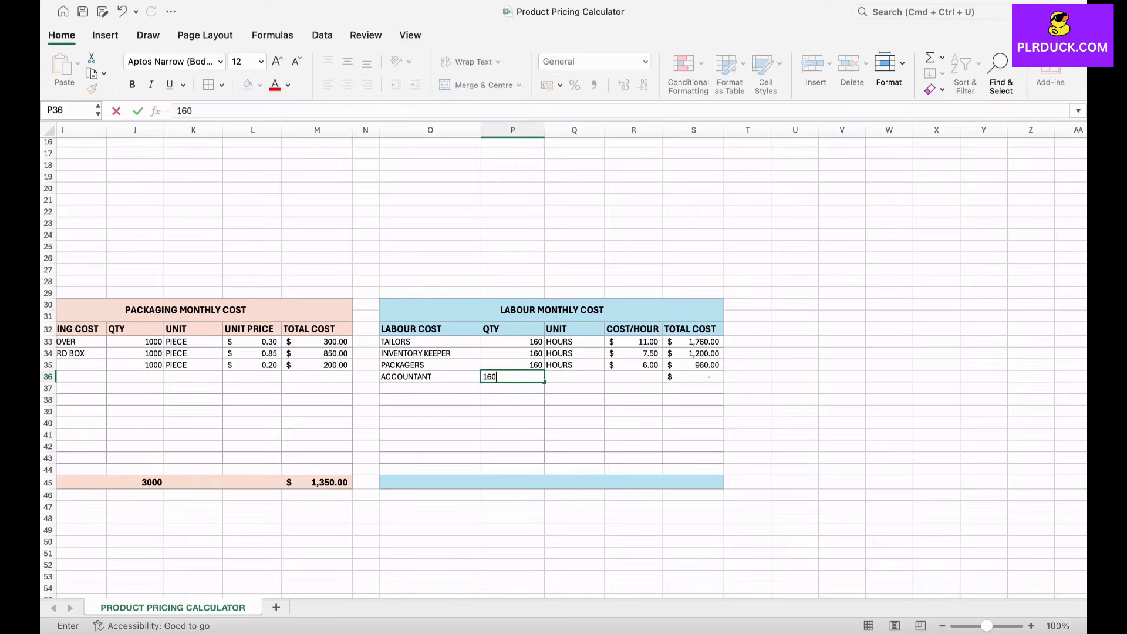
pyautogui.press('Tab')
pyautogui.write('HOURS')
pyautogui.click(641, 379)
pyautogui.write('9')
pyautogui.click(693, 411)
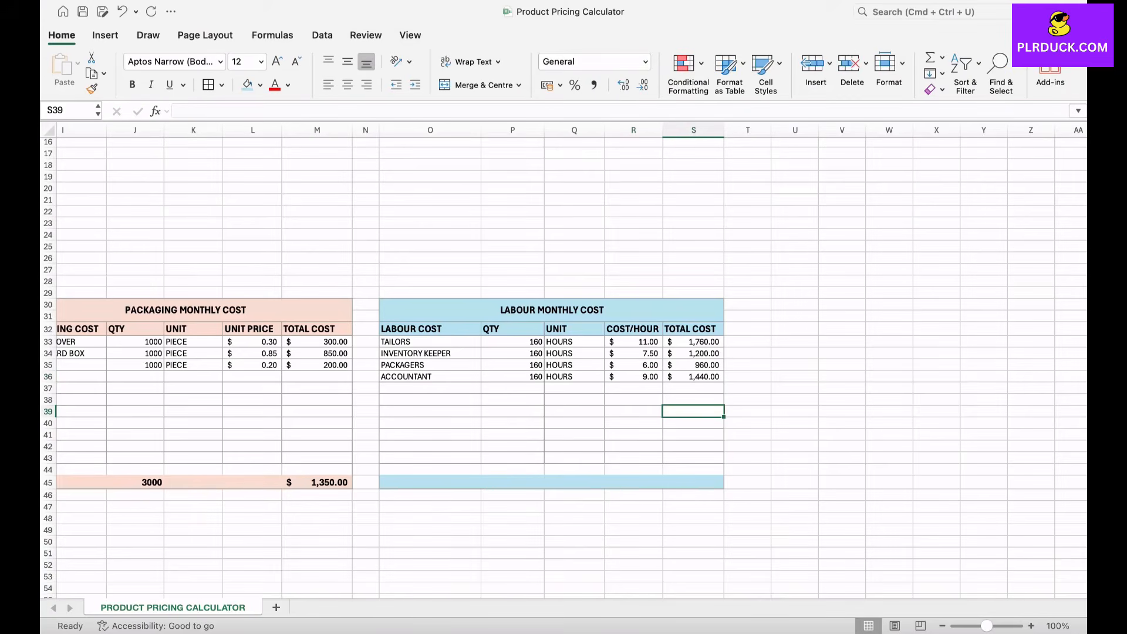
# Step: Enter MANAGER in O37 with quantity 80, unit HOURS and a cost per hour of 10
pyautogui.click(430, 388)
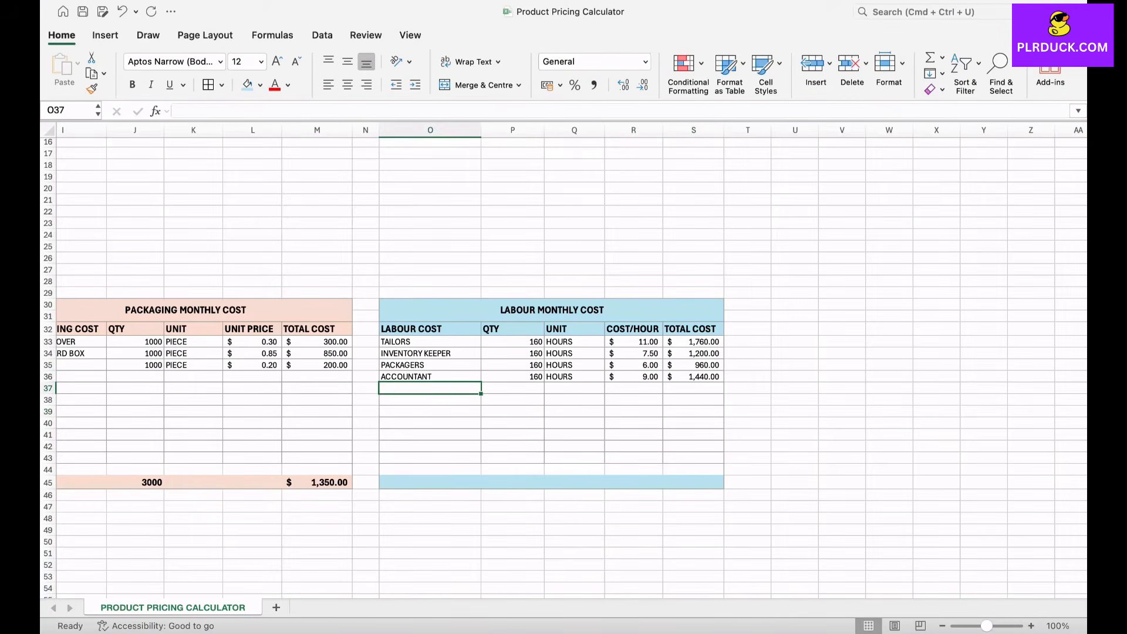
pyautogui.write('MANAGE')
pyautogui.write('R')
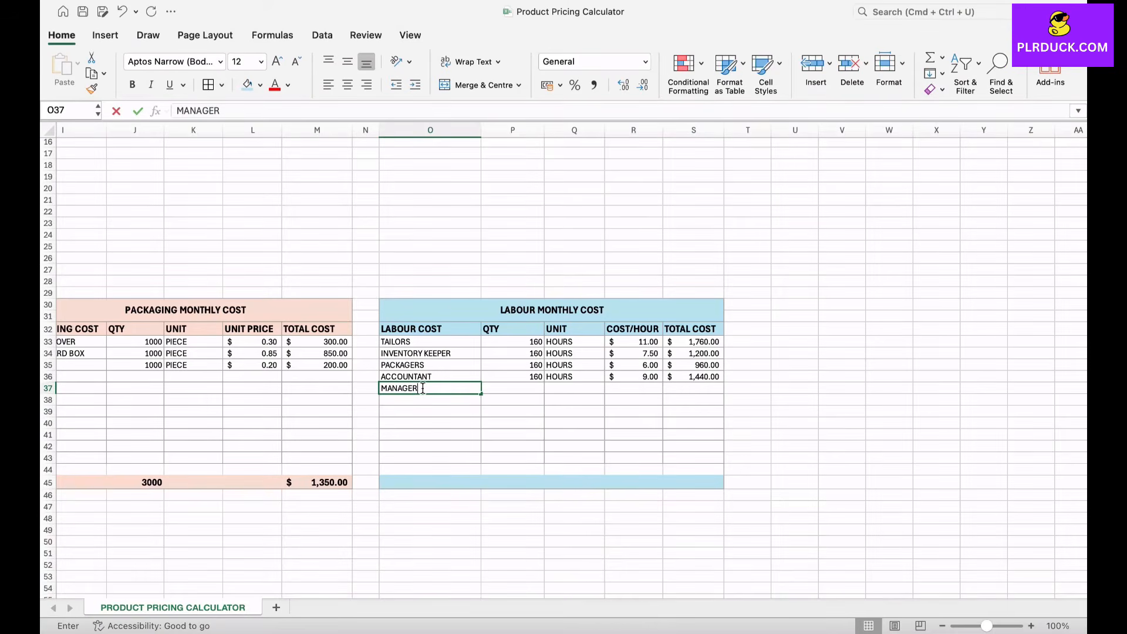
pyautogui.press('Tab')
pyautogui.write('80')
pyautogui.press('Tab')
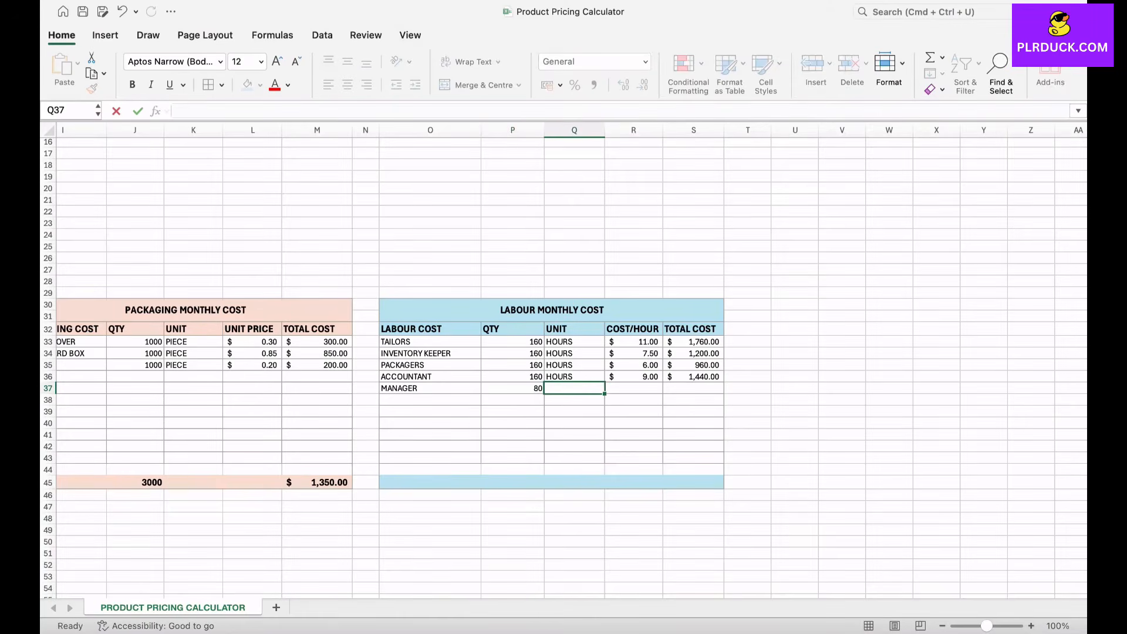
pyautogui.write('HOURS')
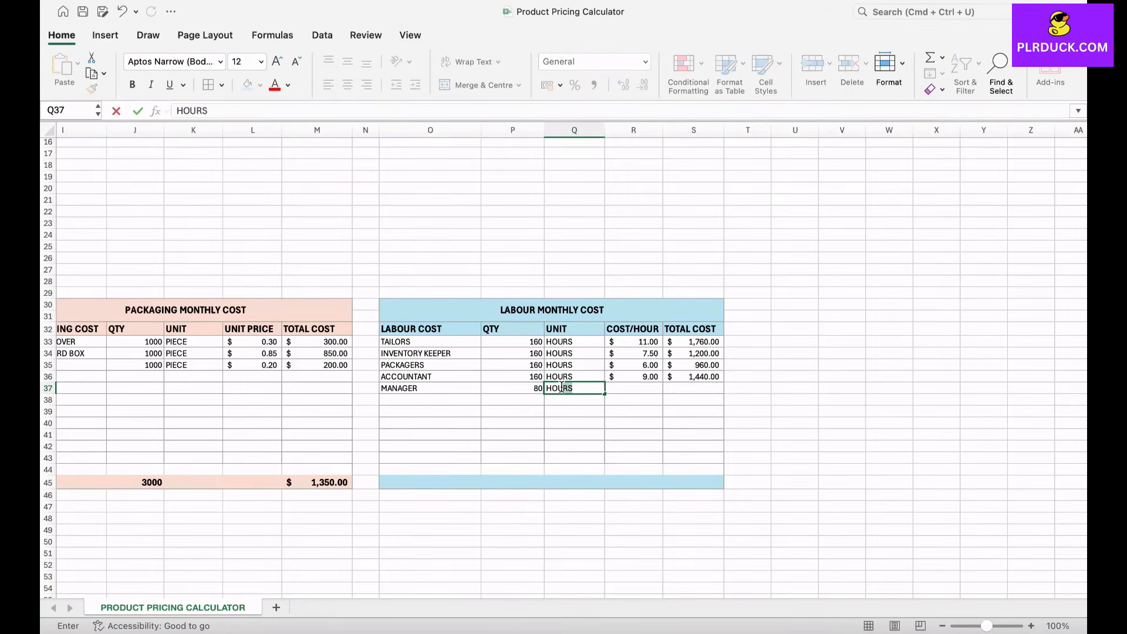
pyautogui.press('Tab')
pyautogui.write('10')
pyautogui.press('Down')
pyautogui.press('Down')
pyautogui.press('Down')
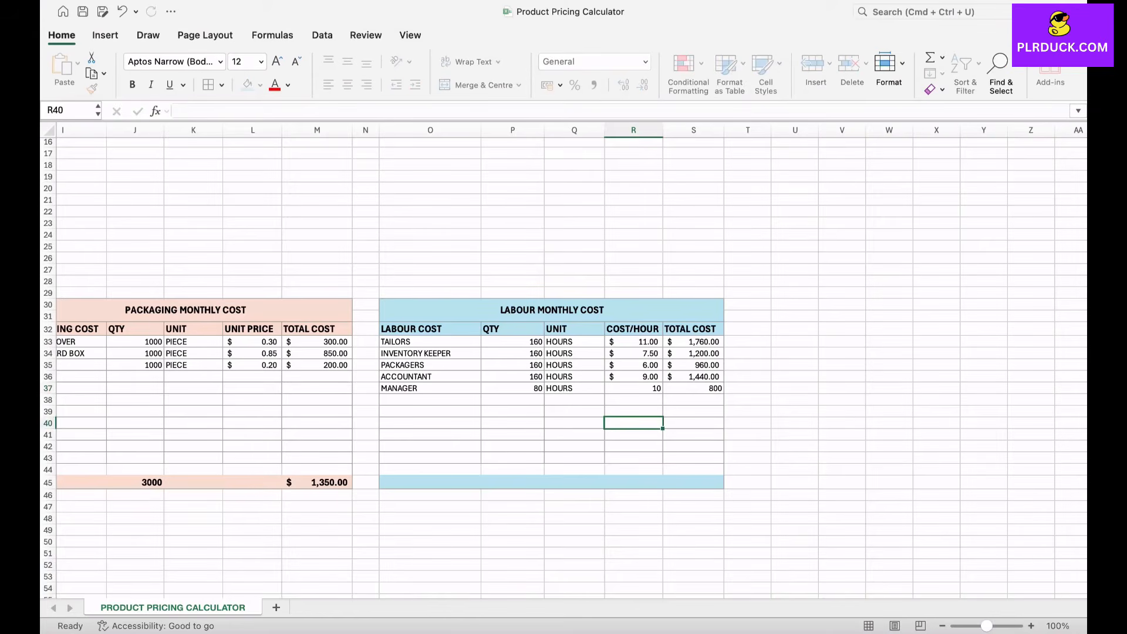
# Step: Fill the total cost formula from S36 into S37 and apply the dollar Accounting format to the manager's hourly cost in R37
pyautogui.click(693, 377)
pyautogui.moveTo(724, 382); pyautogui.dragTo(724, 393)
pyautogui.click(634, 388)
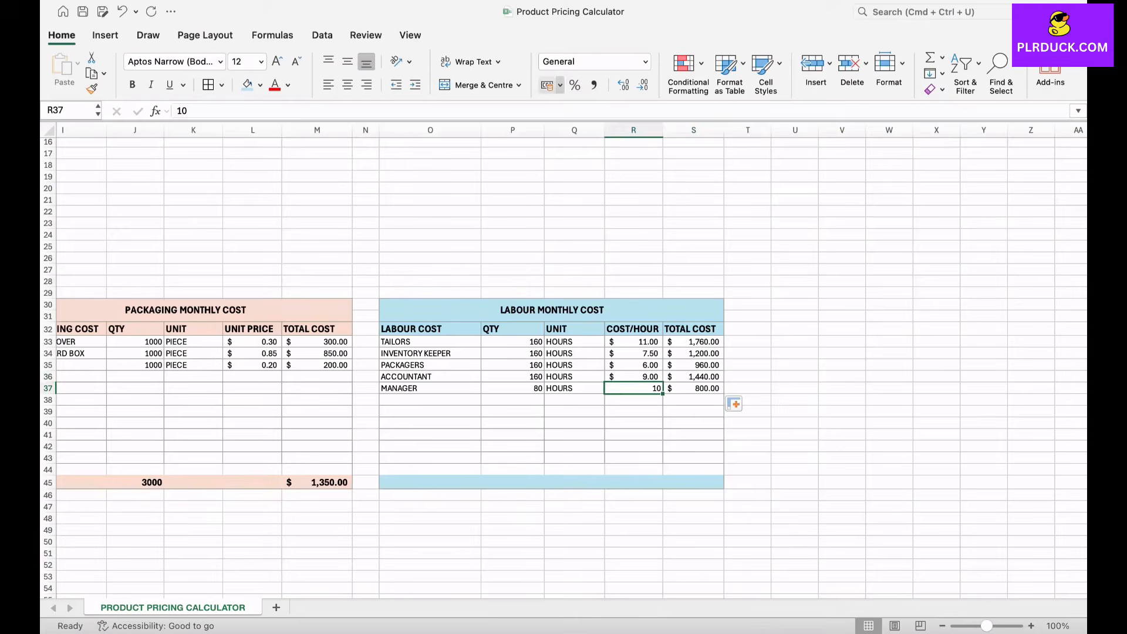
pyautogui.click(560, 85)
pyautogui.click(610, 155)
pyautogui.click(633, 411)
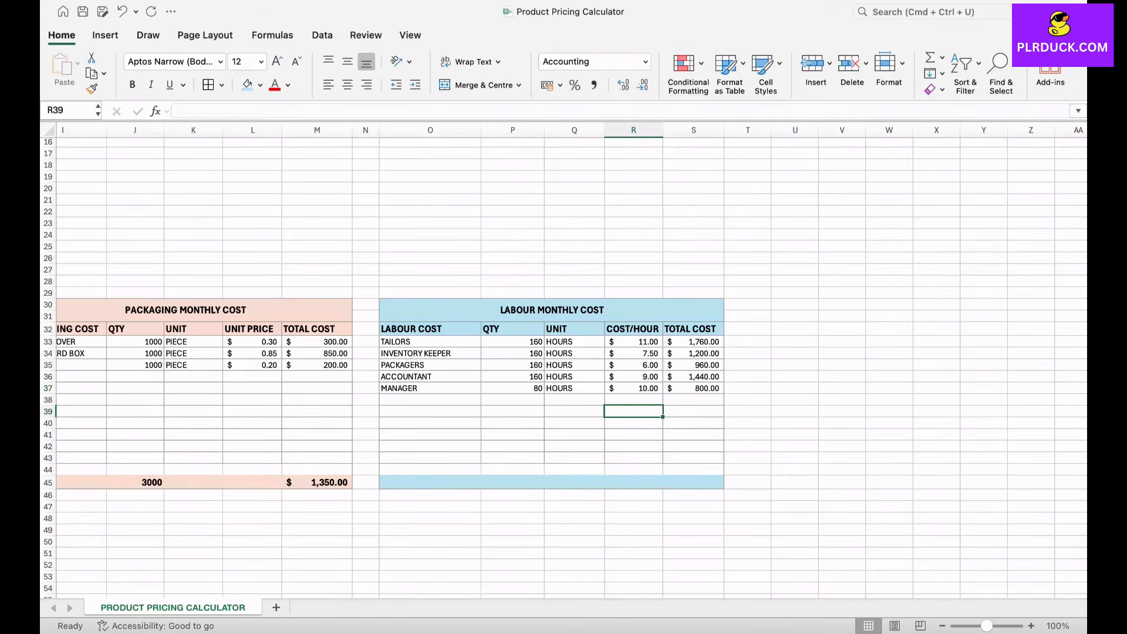
# Step: Label O45 as TOTAL and sum the labour quantities in P45 with =SUM(P33:P44)
pyautogui.click(431, 483)
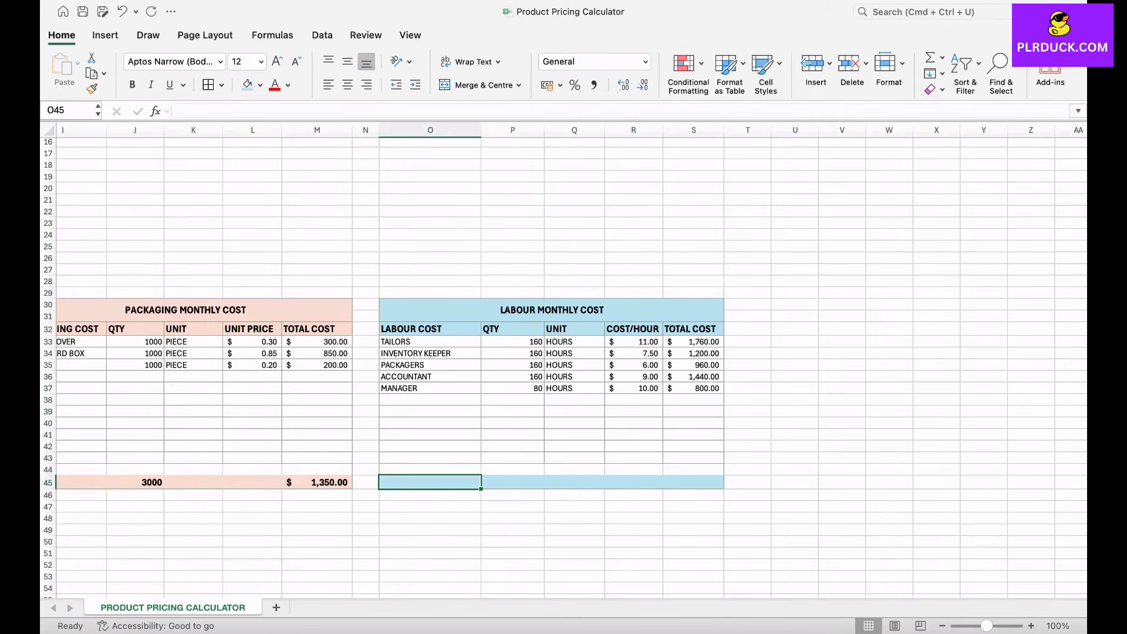
pyautogui.write('TOTAL')
pyautogui.press('Tab')
pyautogui.write('=SUM')
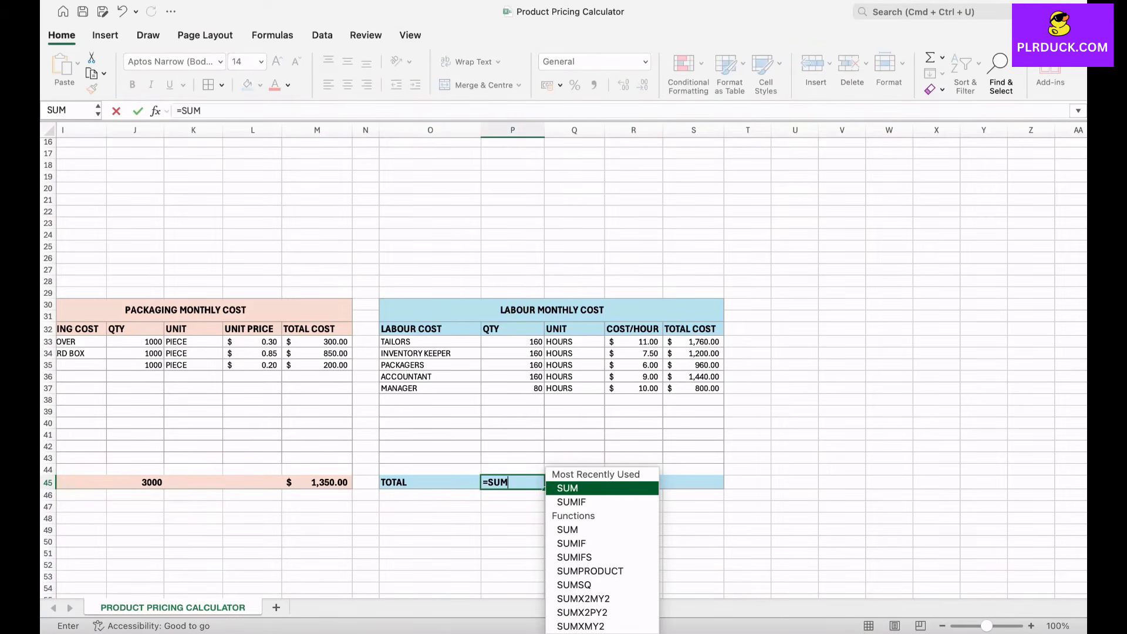
pyautogui.write('(')
pyautogui.moveTo(512, 343); pyautogui.dragTo(531, 477)
pyautogui.write(')')
pyautogui.press('Return')
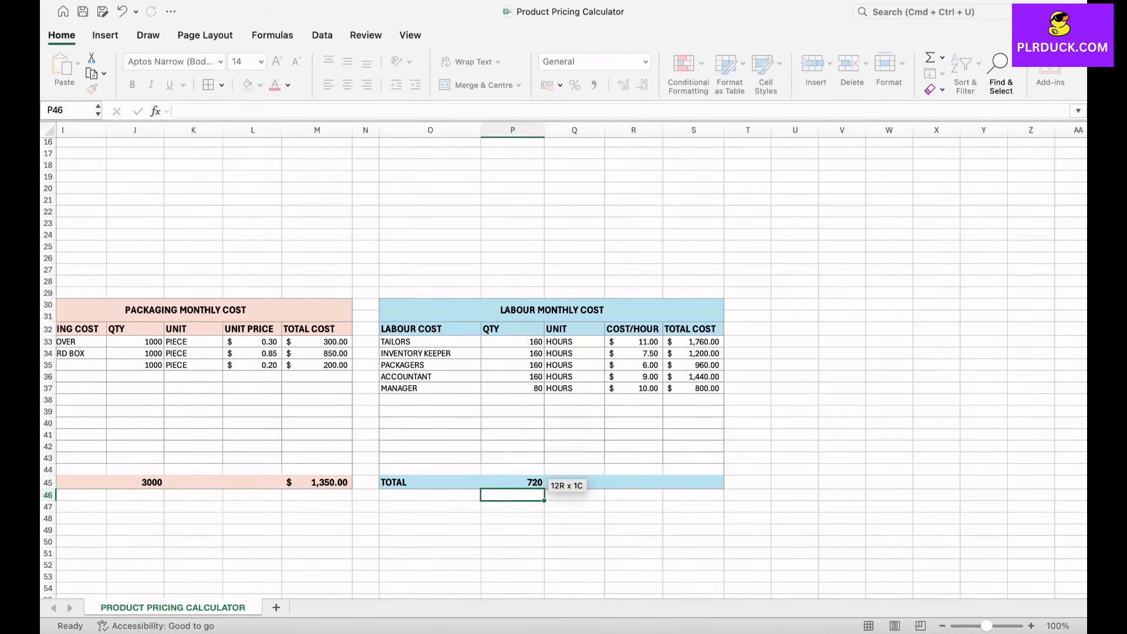
# Step: Sum the labour table's total costs in S45 with =SUM(S33:S44)
pyautogui.click(693, 483)
pyautogui.write('=SUM(')
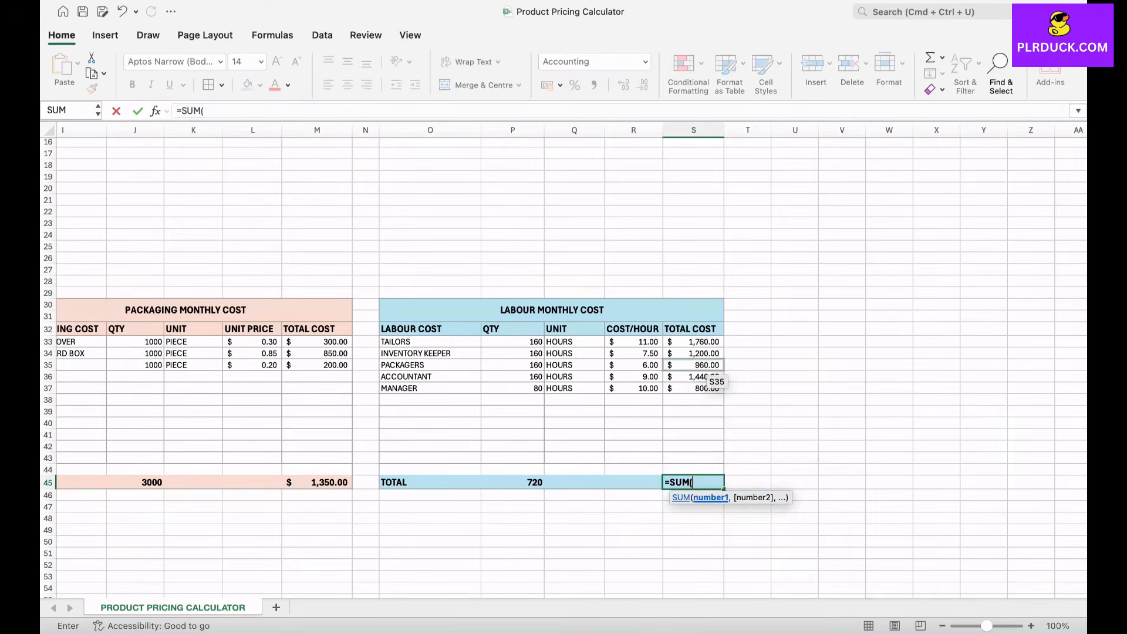
pyautogui.moveTo(693, 342); pyautogui.dragTo(708, 477)
pyautogui.write(')')
pyautogui.press('Return')
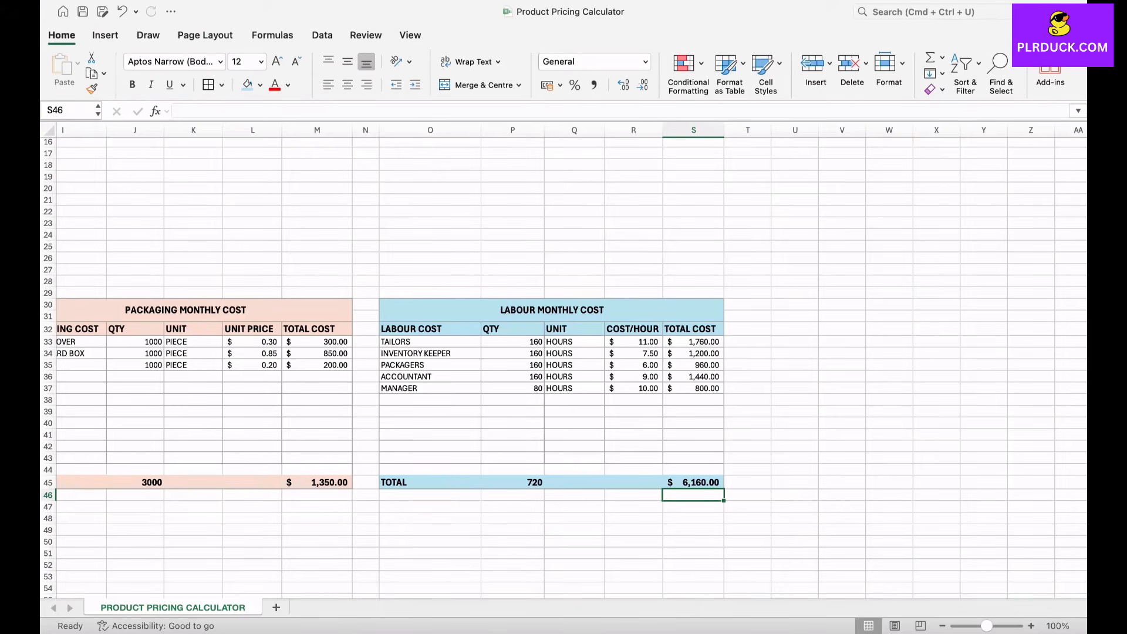
pyautogui.hscroll(1, 710, 138)
pyautogui.scroll(1, 709, 138)
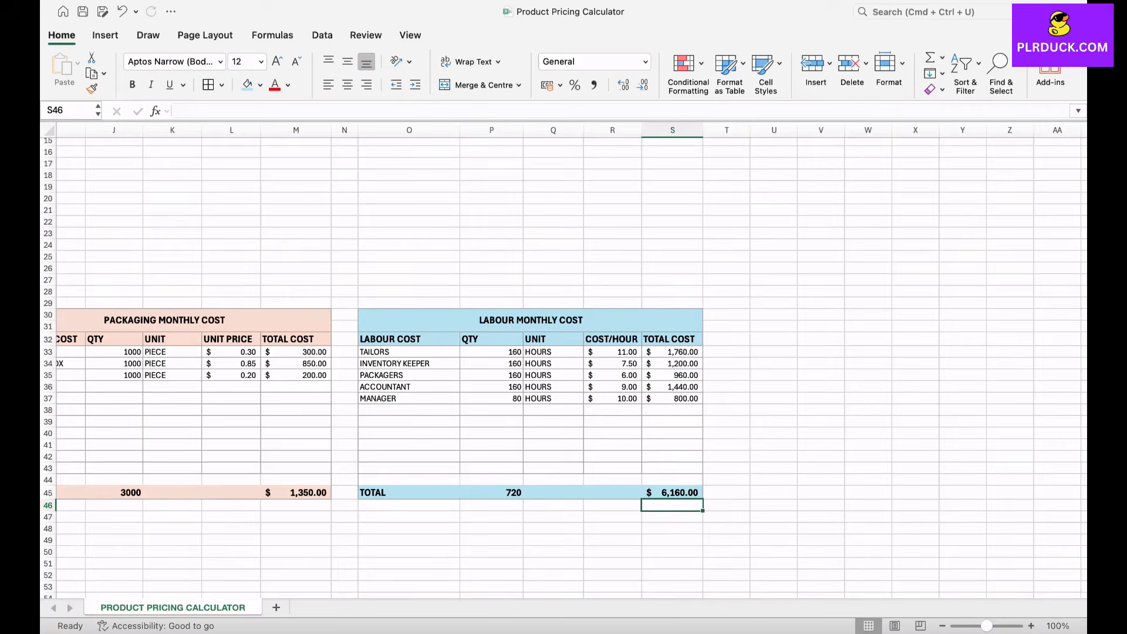
pyautogui.hscroll(2, 563, 361)
pyautogui.scroll(1, 564, 361)
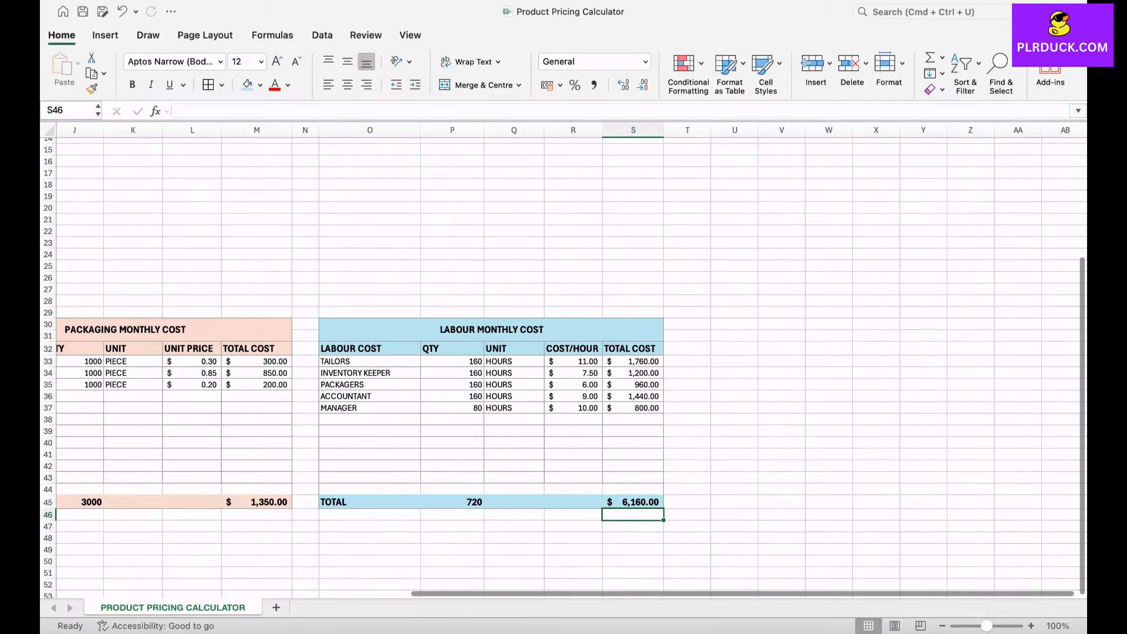
# Step: Copy the labour monthly cost table O30:S45 and paste only its formatting starting at U30
pyautogui.moveTo(492, 330); pyautogui.dragTo(633, 502)
pyautogui.press('super+c')
pyautogui.hscroll(5, 563, 361)
pyautogui.scroll(1, 564, 361)
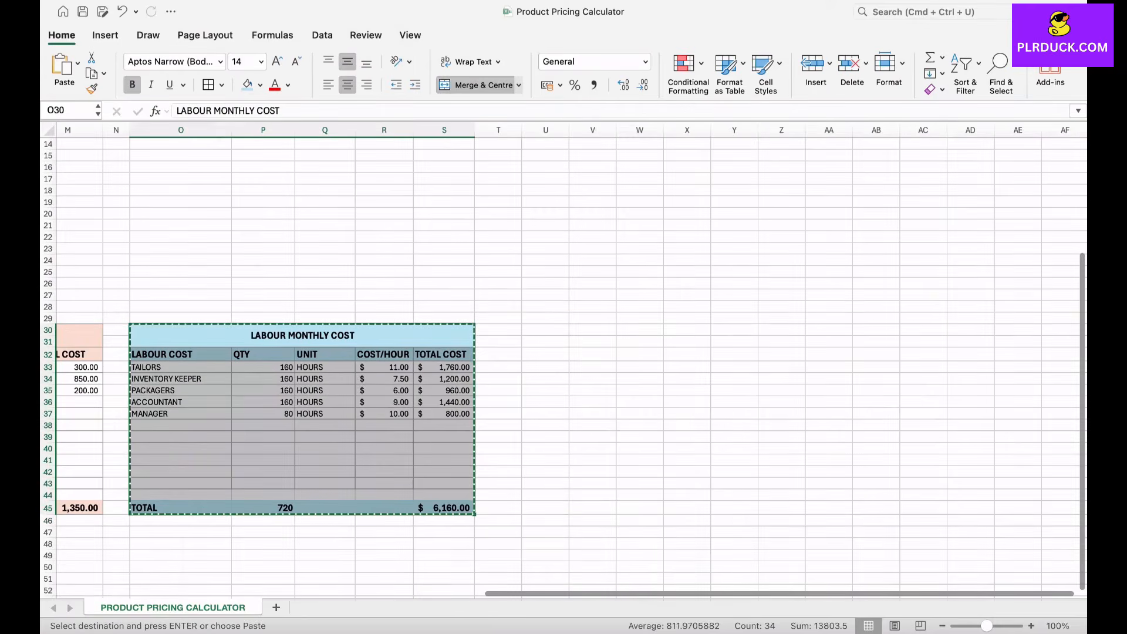
pyautogui.rightClick(539, 329)
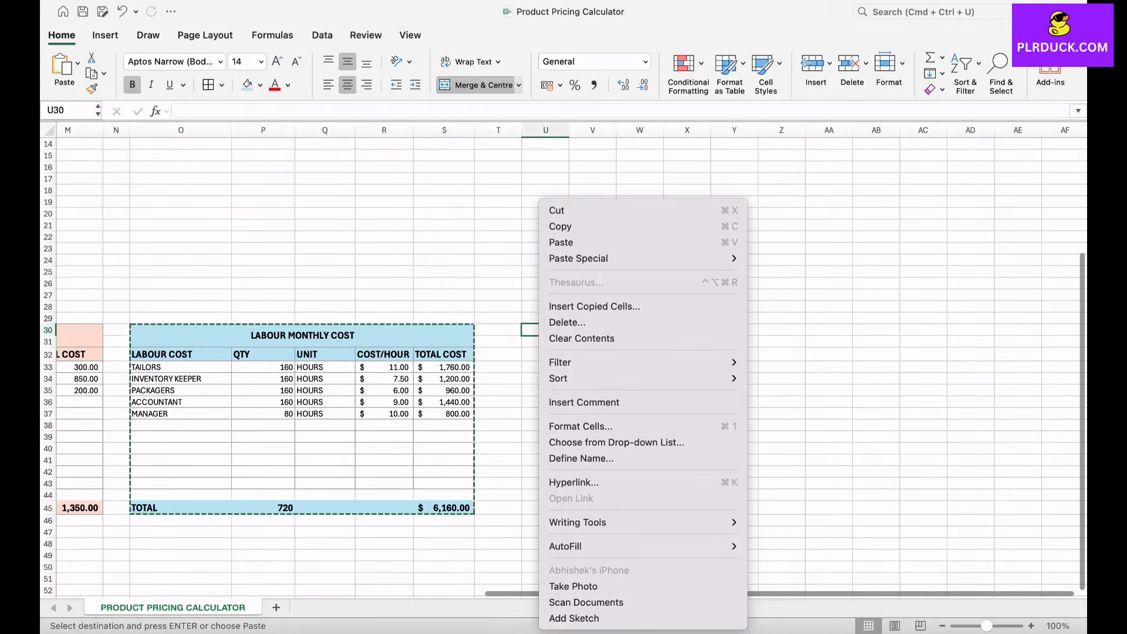
pyautogui.moveTo(578, 258)
pyautogui.click(781, 442)
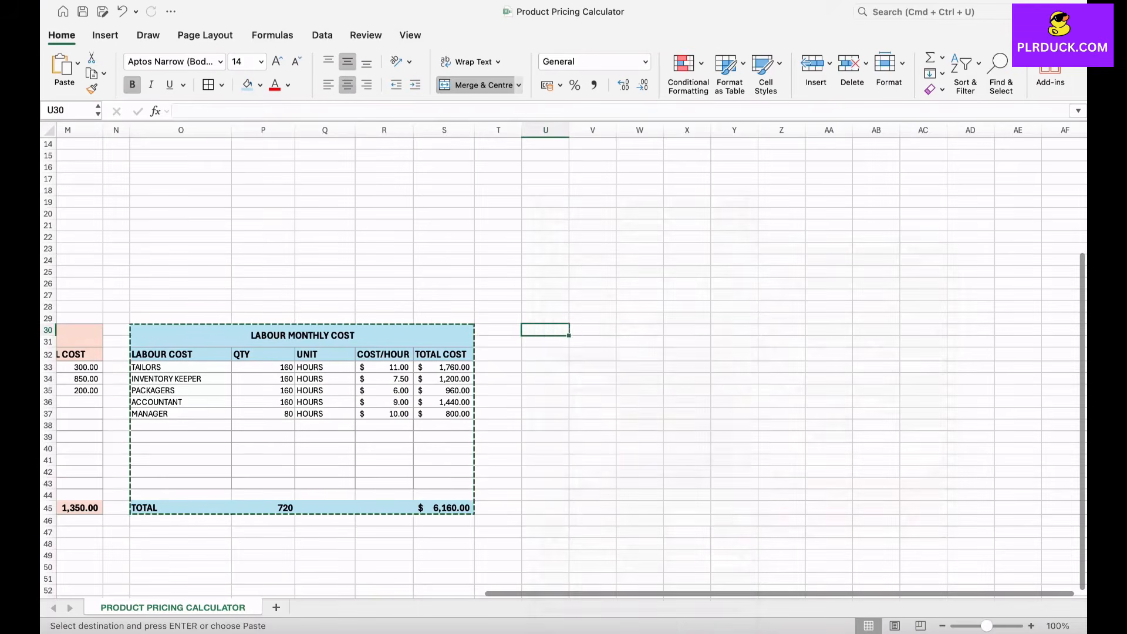
# Step: Widen columns U to Y of the new blank table to make room for its headings and values
pyautogui.moveTo(569, 130); pyautogui.dragTo(616, 130)
pyautogui.hscroll(5, 563, 352)
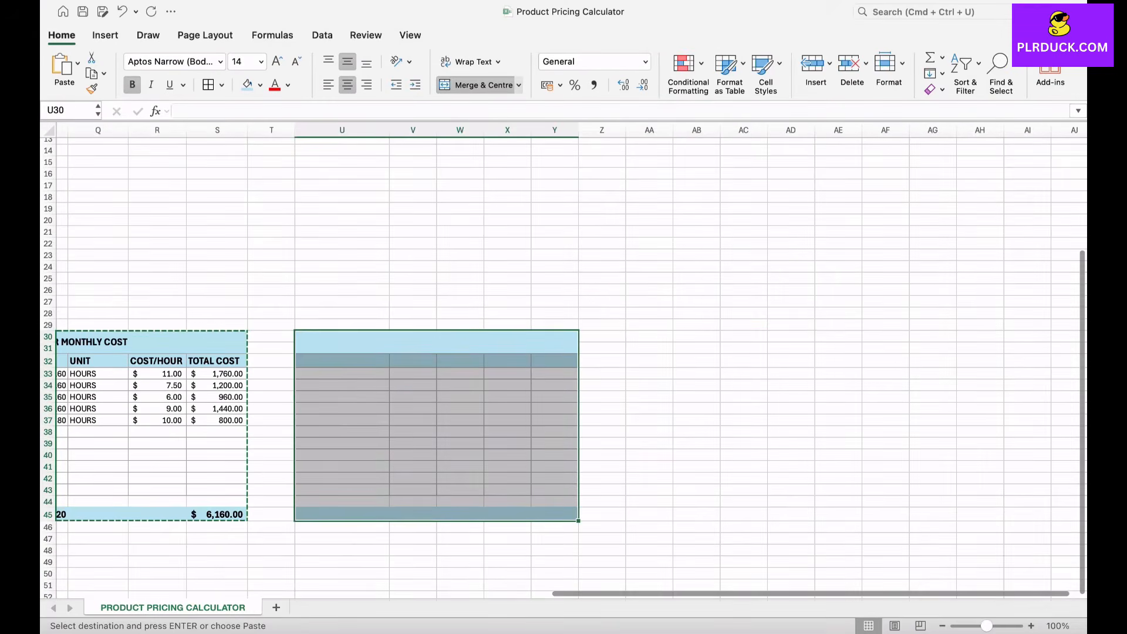
pyautogui.moveTo(531, 130); pyautogui.dragTo(552, 130)
pyautogui.moveTo(484, 130); pyautogui.dragTo(454, 130)
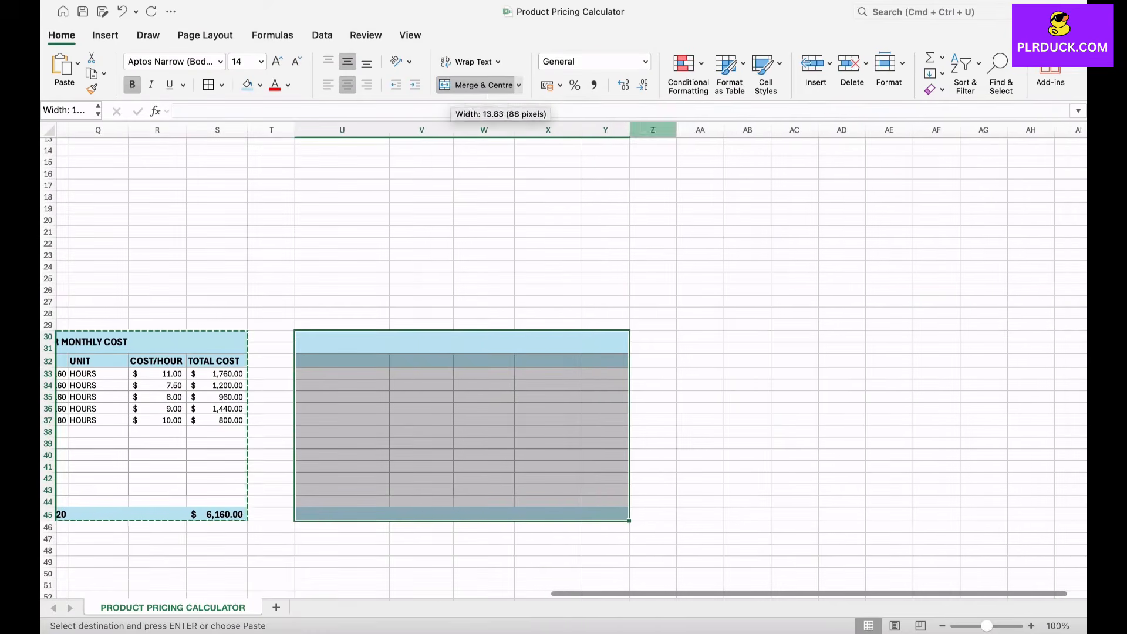
pyautogui.moveTo(630, 130); pyautogui.dragTo(645, 130)
# Step: Fill the new table's title and header rows U30:Y32 and its total row U45:Y45 with the lightest theme green
pyautogui.click(470, 342)
pyautogui.moveTo(459, 344); pyautogui.dragTo(459, 361)
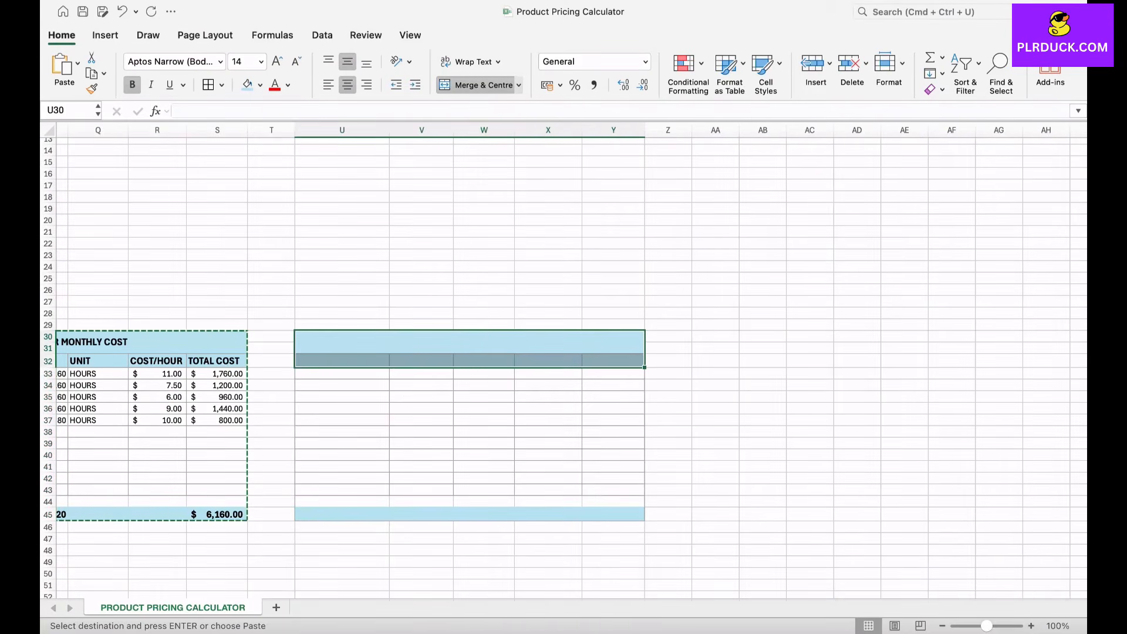
pyautogui.moveTo(352, 514); pyautogui.dragTo(614, 514)
pyautogui.click(260, 86)
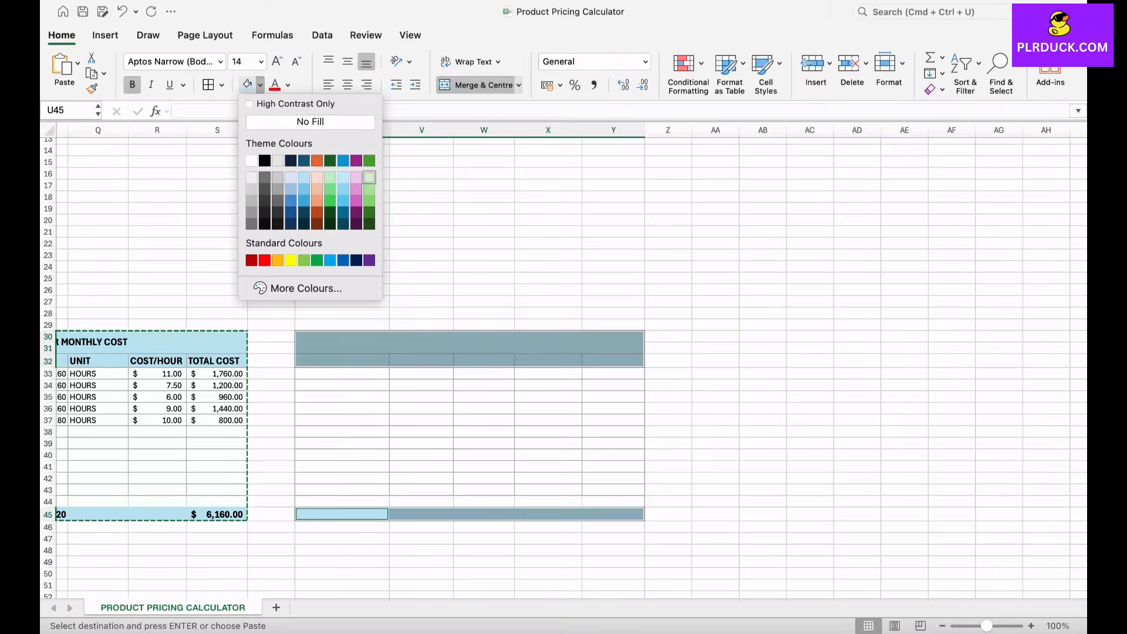
pyautogui.click(369, 176)
pyautogui.click(358, 444)
# Step: Title the green table SHIPPING & OTHER COST in the merged cell U30
pyautogui.hscroll(-6, 358, 444)
pyautogui.hscroll(4, 358, 444)
pyautogui.click(597, 349)
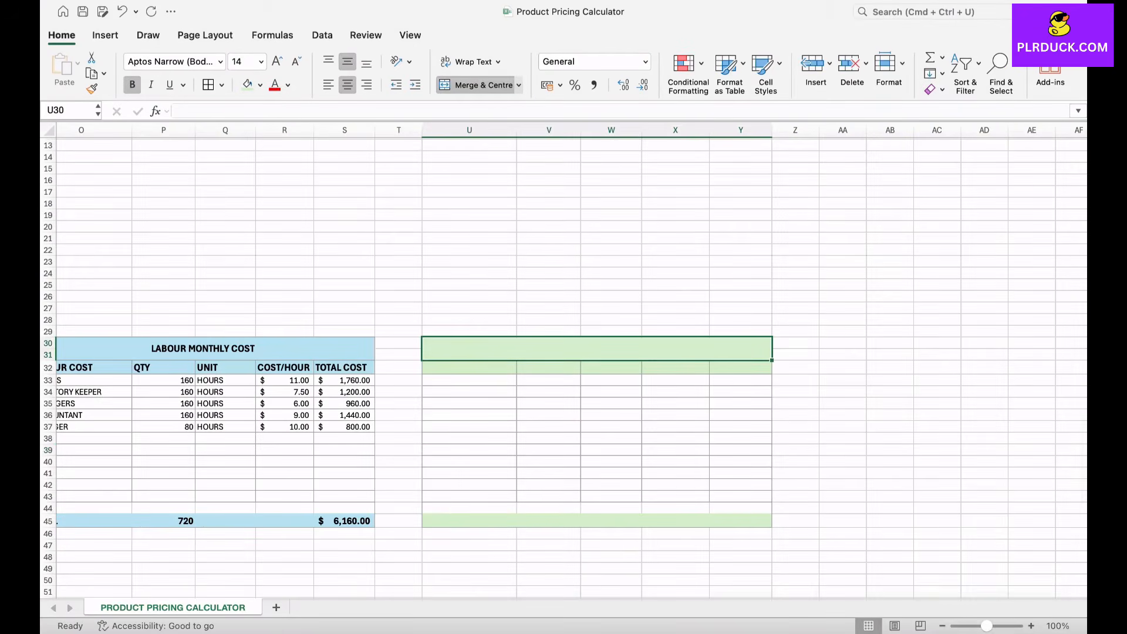
pyautogui.write('SHI')
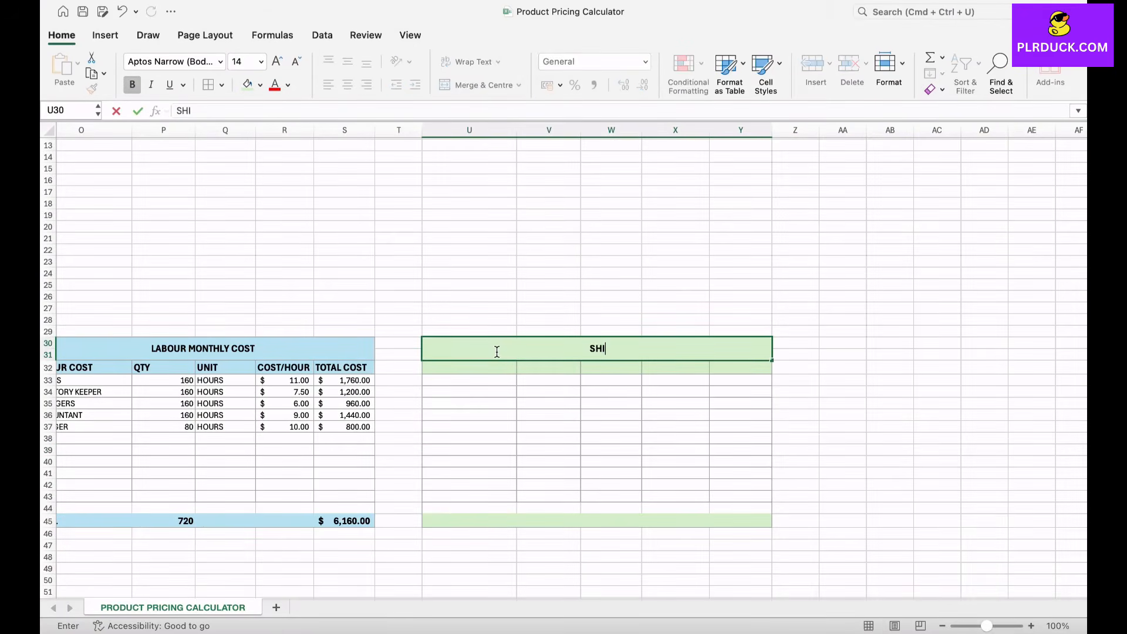
pyautogui.write('PPING & OTHER COST')
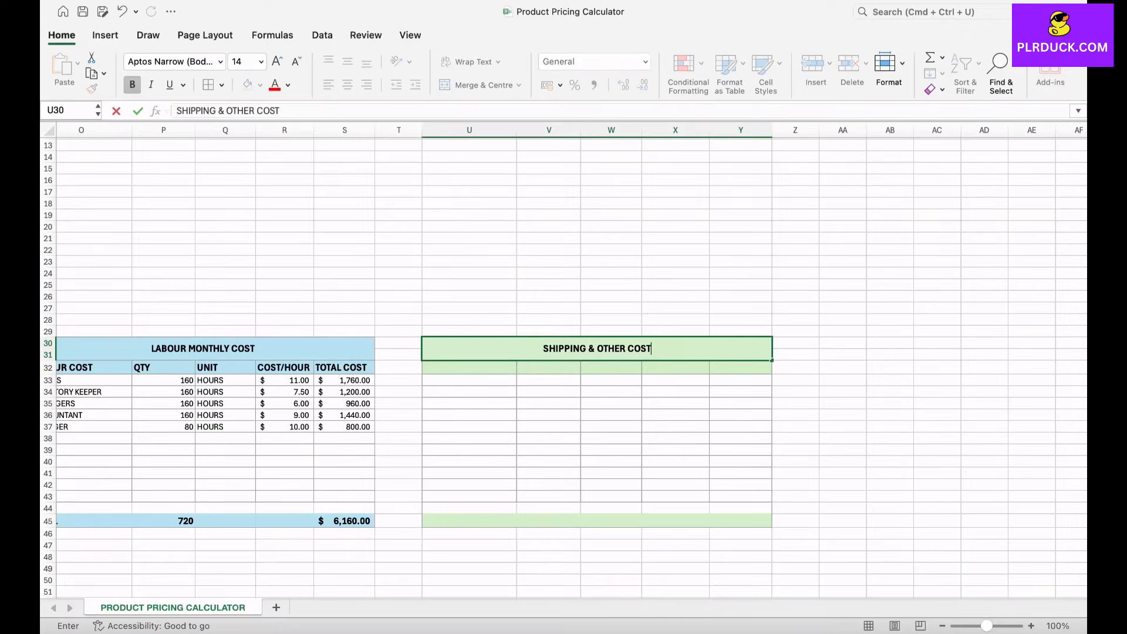
pyautogui.press('Return')
# Step: Enter SHIPPING& OTHERS as the first column heading in U32
pyautogui.write('SHIPP')
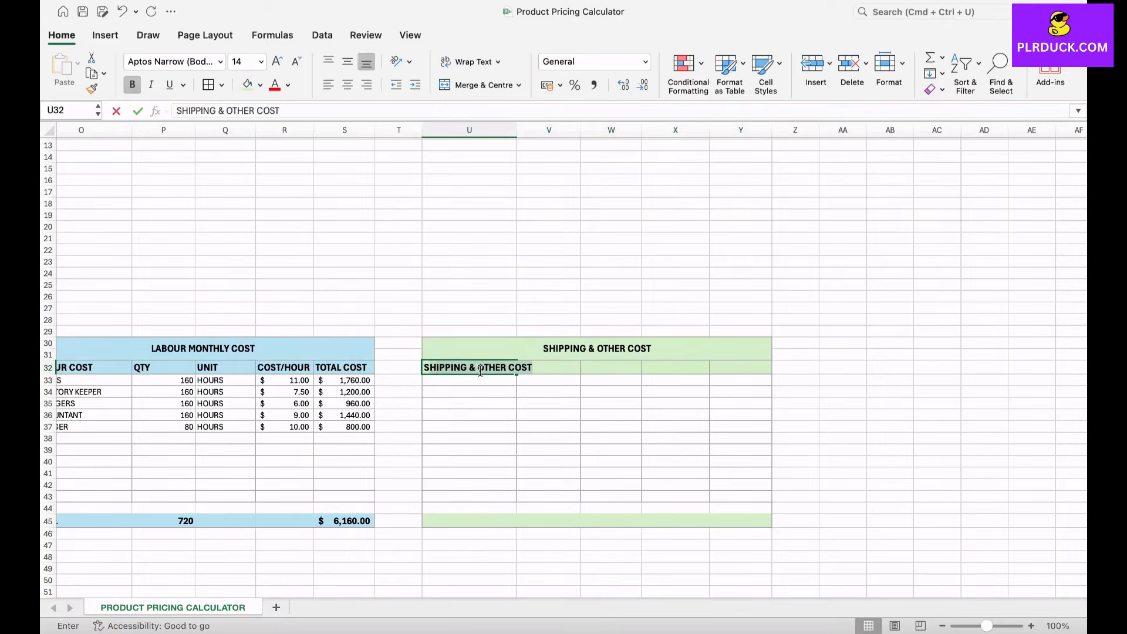
pyautogui.write('ING&')
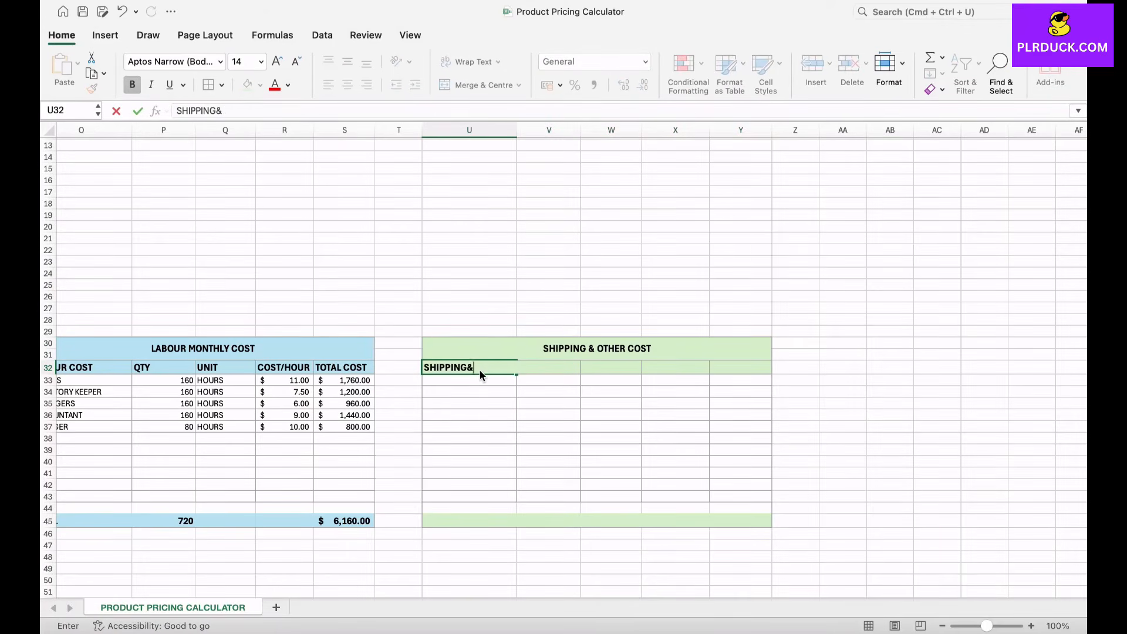
pyautogui.write(' OTHERS')
pyautogui.press('F2')
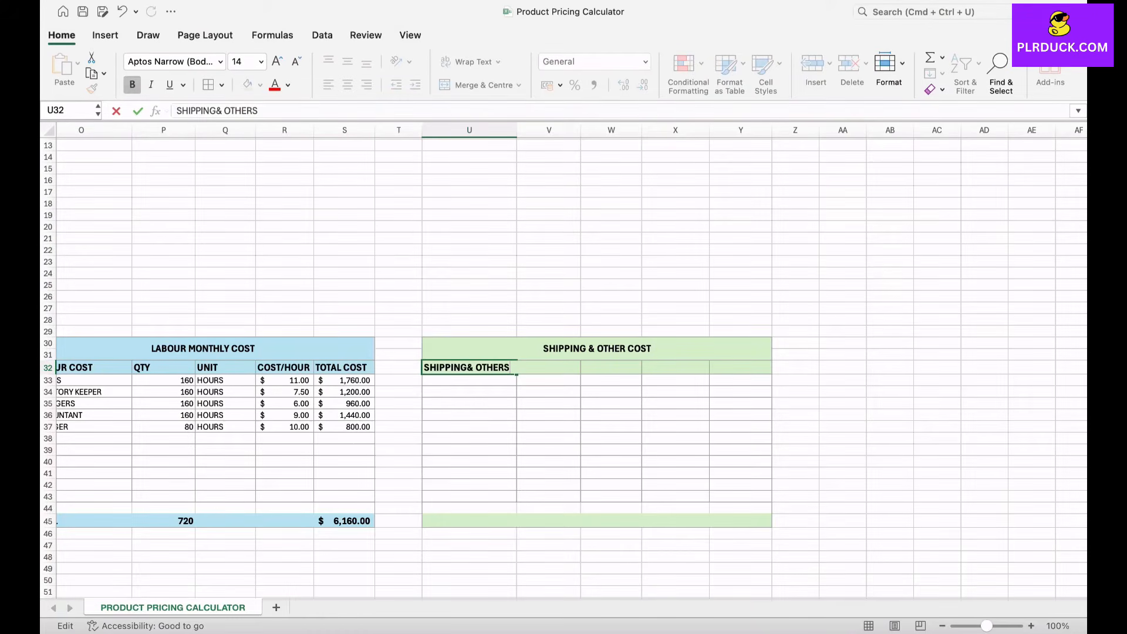
pyautogui.press('Tab')
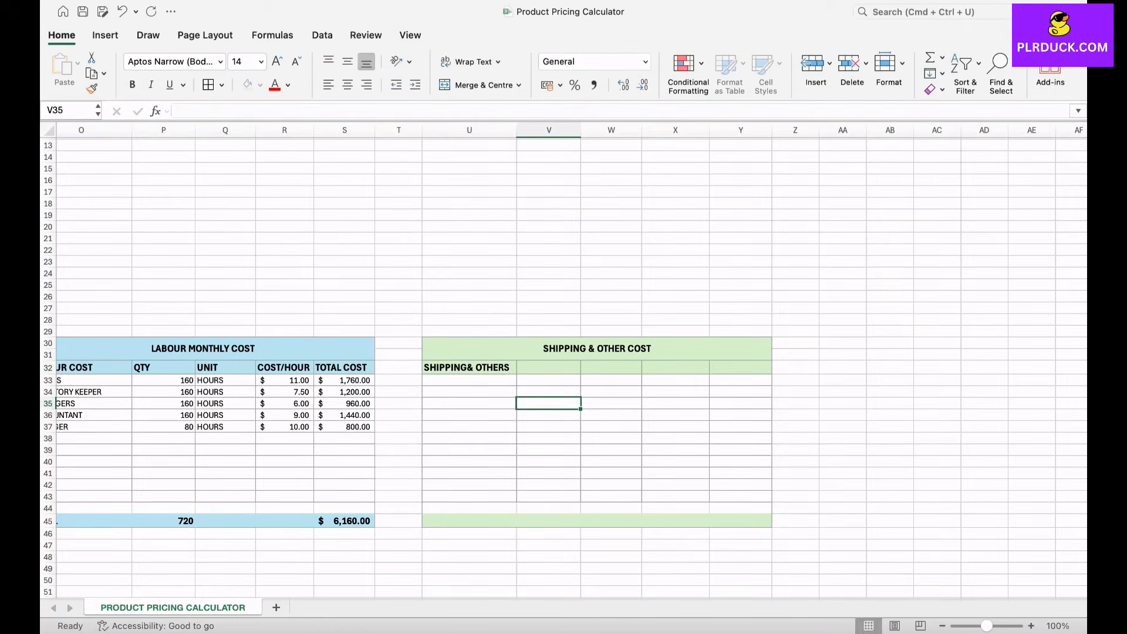
# Step: Enter the remaining column headings QTY, UNIT, UNIT PRICE and TOTAL COST in V32:Y32
pyautogui.write('QTY')
pyautogui.press('Tab')
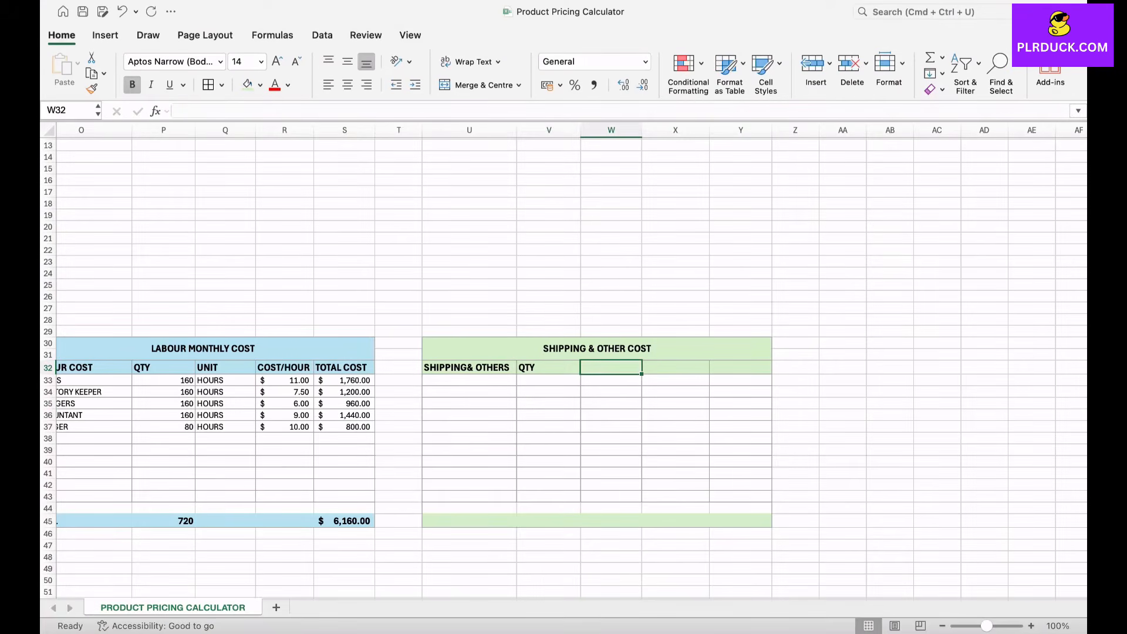
pyautogui.write('UNIT')
pyautogui.press('Tab')
pyautogui.write('UNIT PRICE')
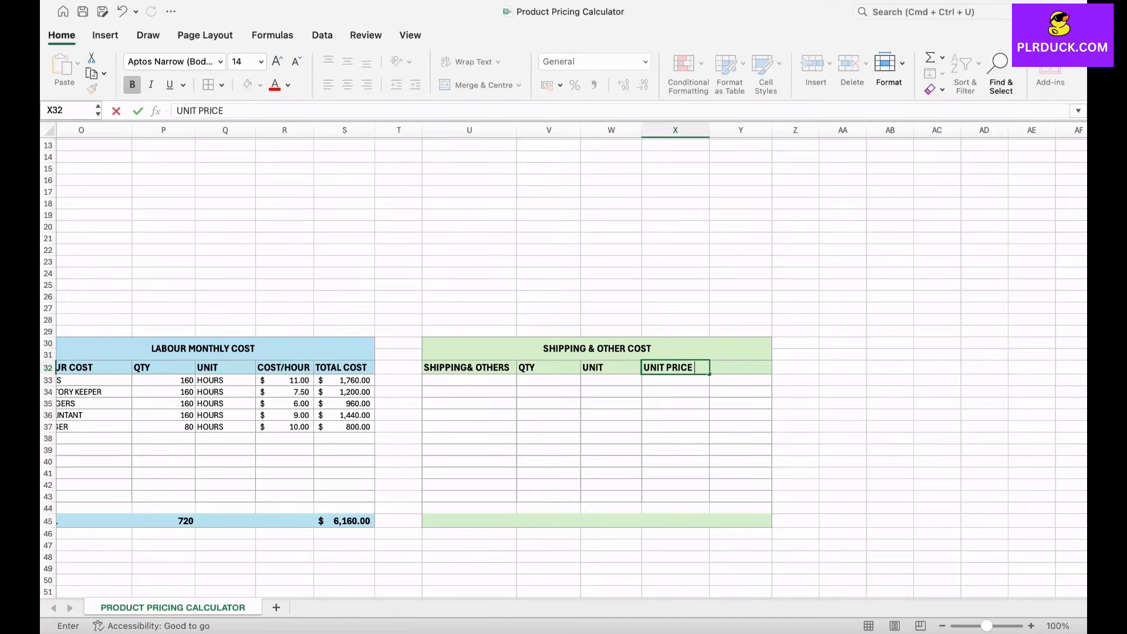
pyautogui.press('Tab')
pyautogui.write('TO')
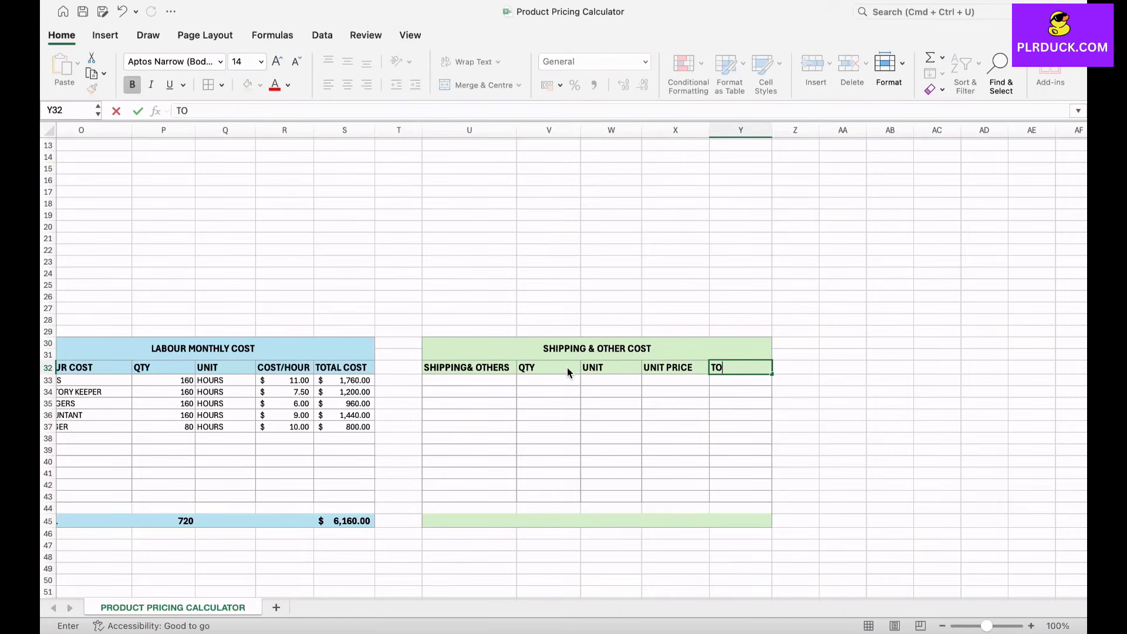
pyautogui.write('TAL COST')
pyautogui.press('Return')
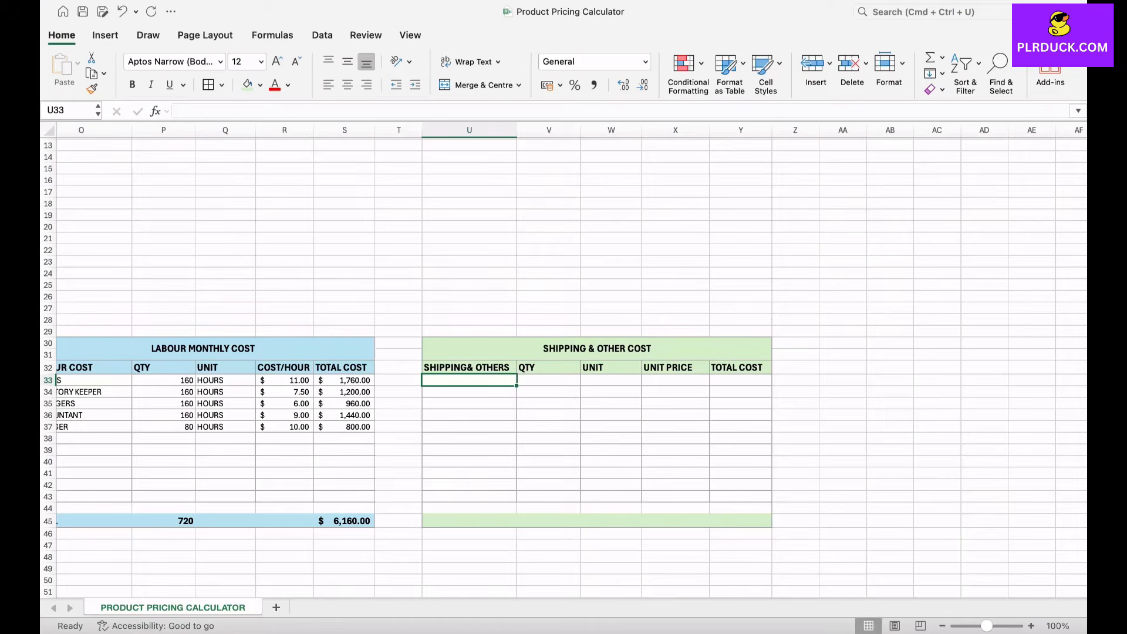
# Step: Enter SUPPLY DELIVERY in U33 with quantity 8, unit TRIP and a unit price of 20
pyautogui.write('SUPPL')
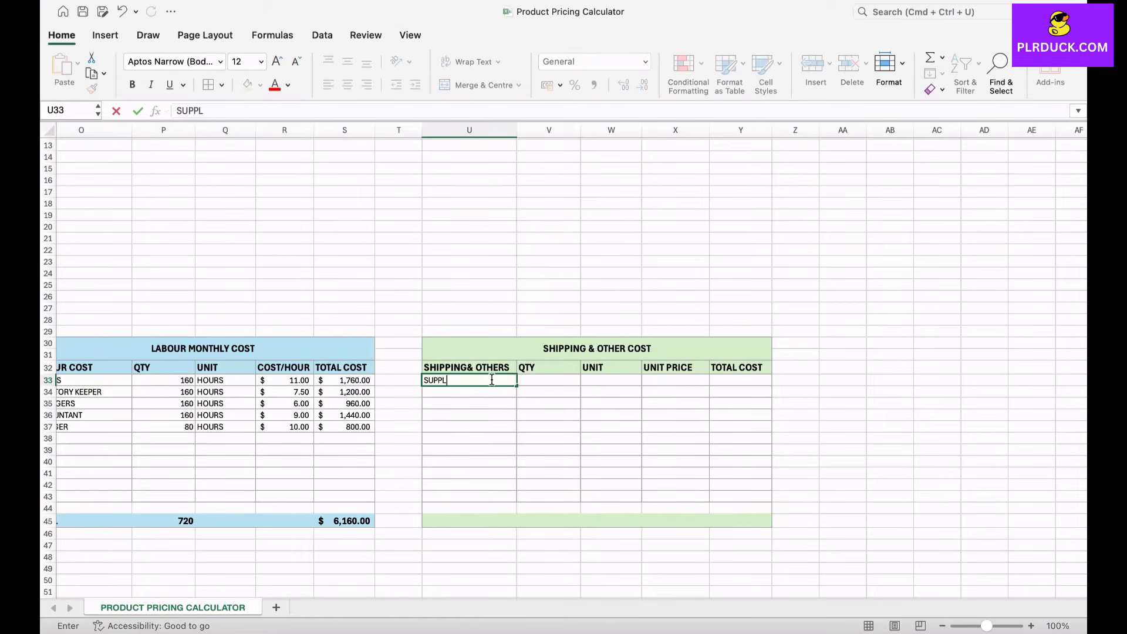
pyautogui.write('Y DELIVERY')
pyautogui.press('Tab')
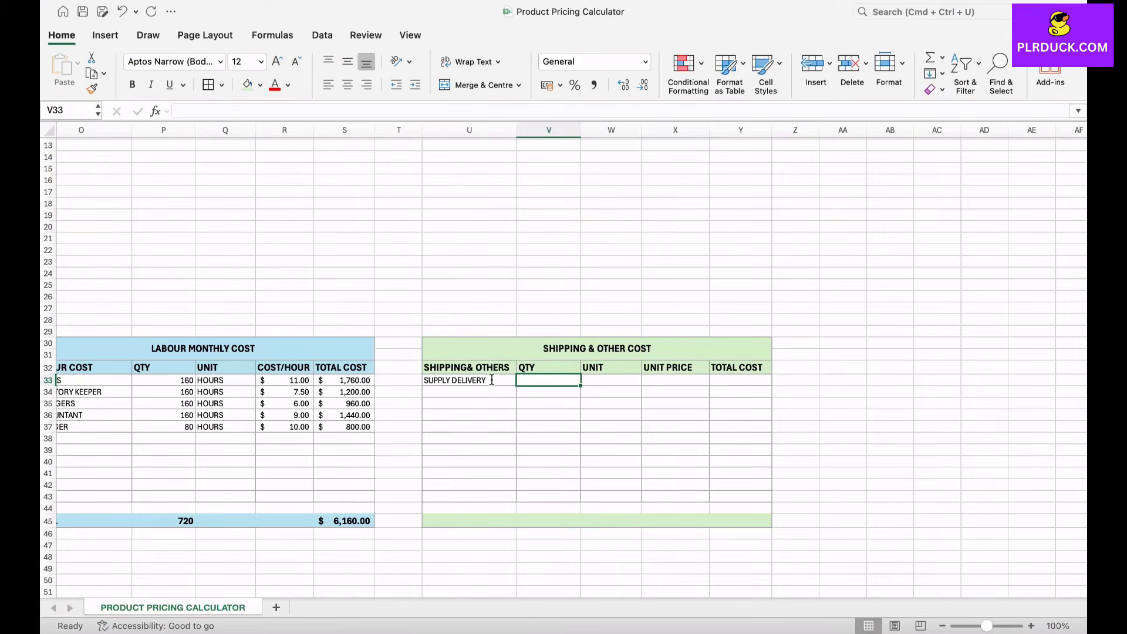
pyautogui.write('8')
pyautogui.press('Tab')
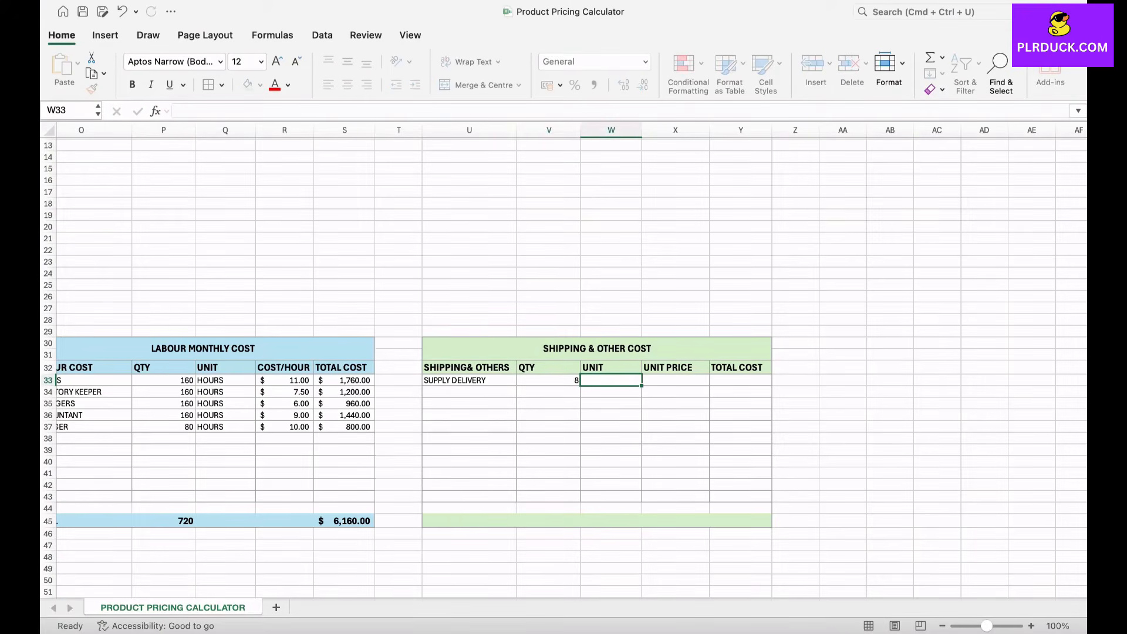
pyautogui.write('TRIP')
pyautogui.press('Tab')
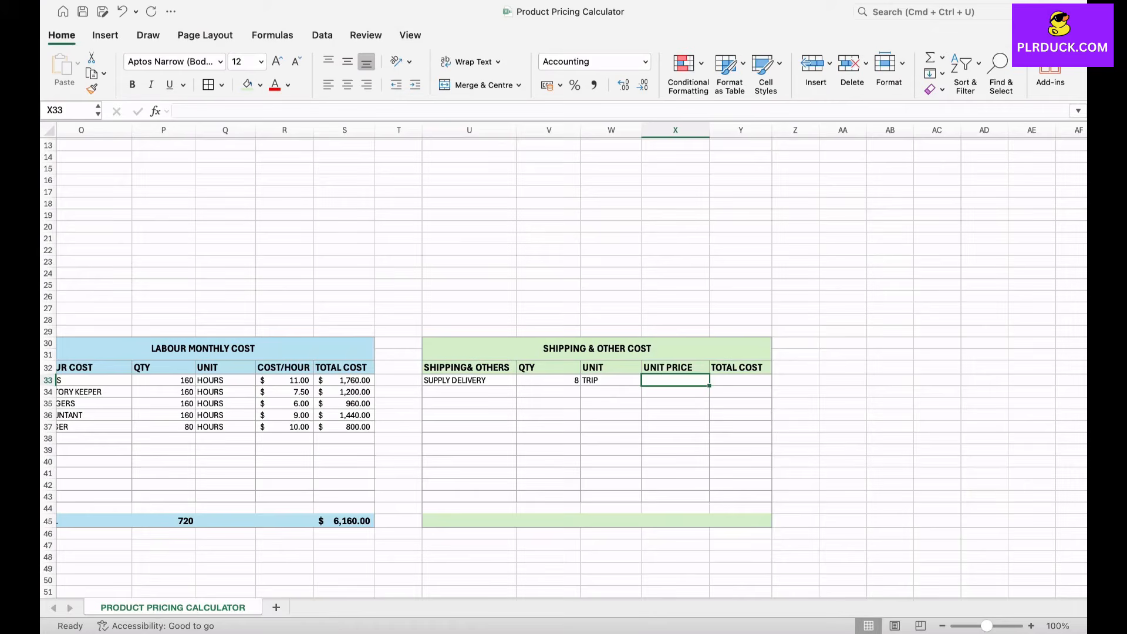
pyautogui.write('20')
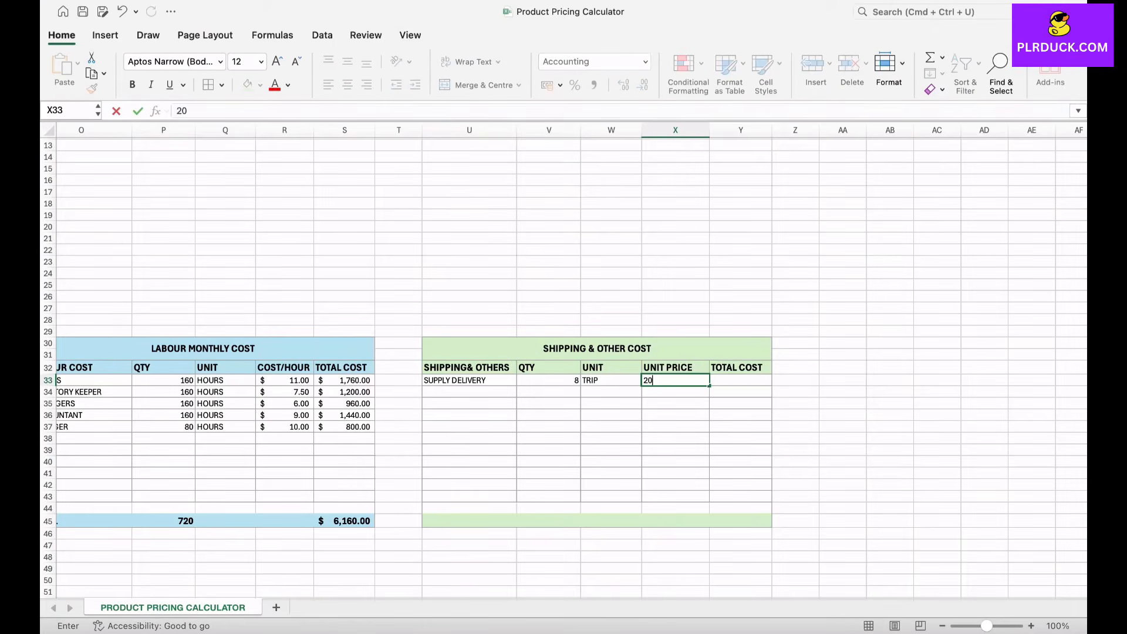
pyautogui.press('Tab')
# Step: Calculate the supply delivery's total cost in Y33 with =V33*X33
pyautogui.write('=')
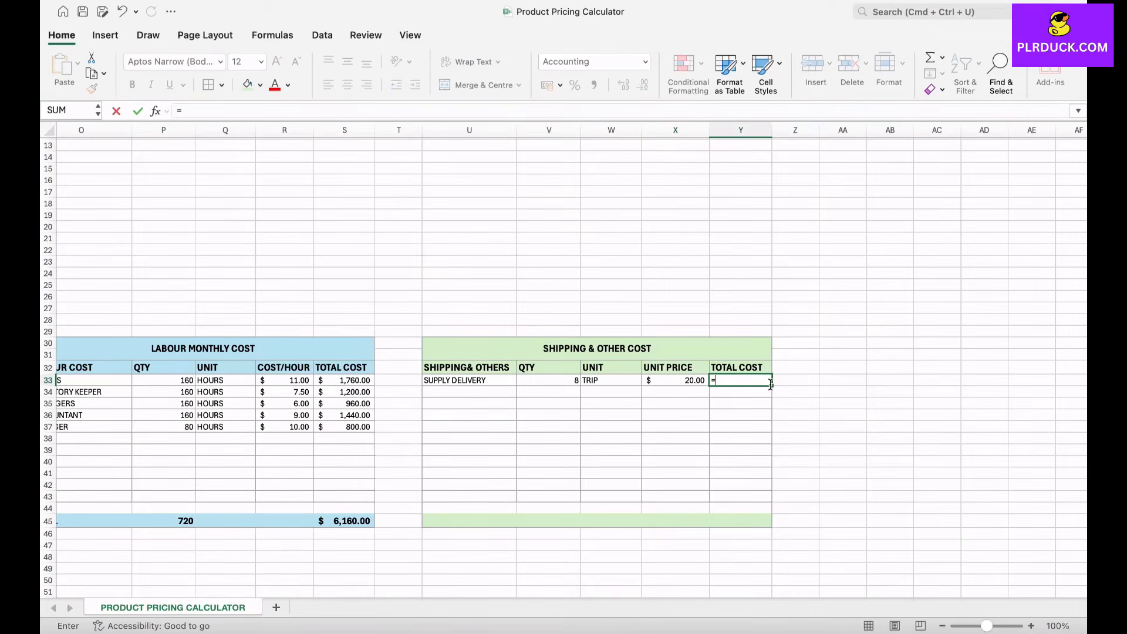
pyautogui.click(555, 382)
pyautogui.write('*')
pyautogui.click(676, 381)
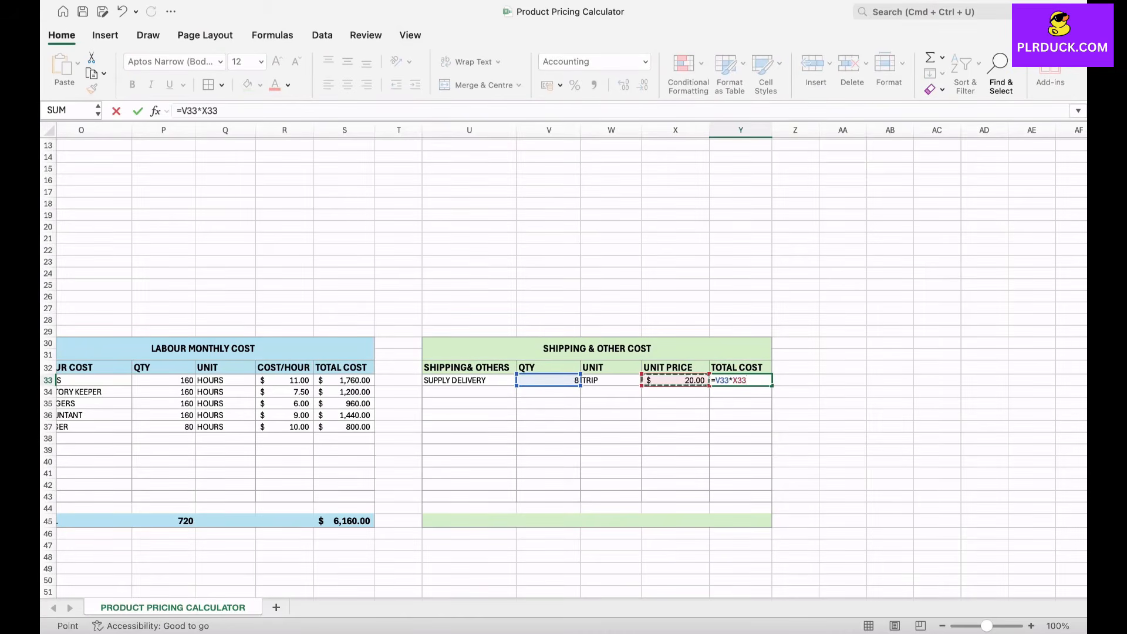
pyautogui.press('Return')
pyautogui.click(741, 381)
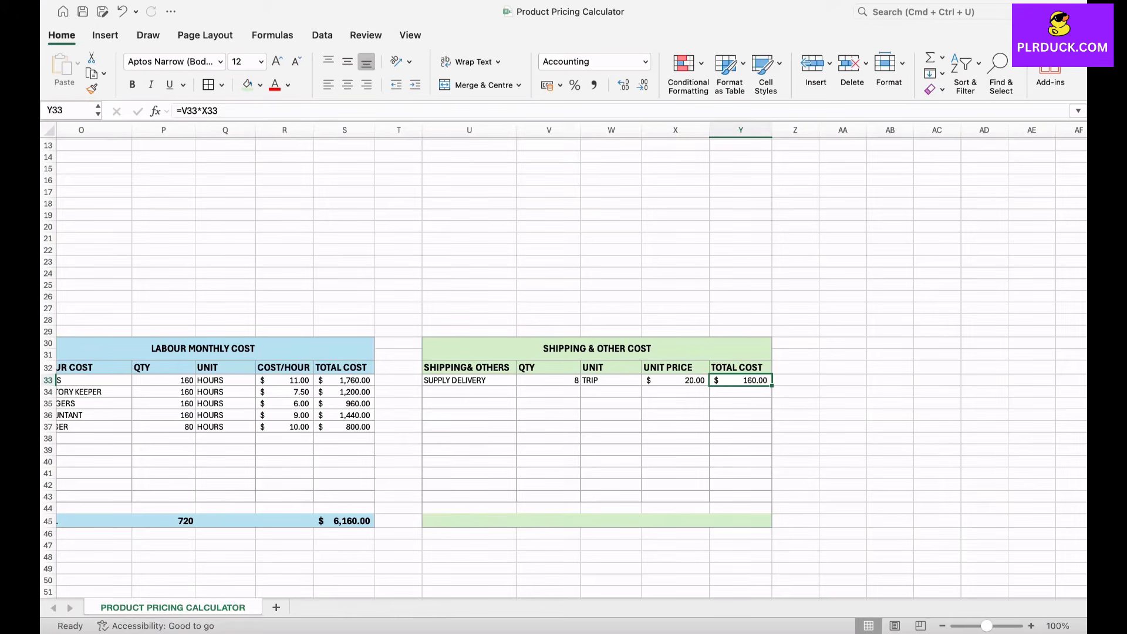
# Step: Label U45 as TOTAL and sum the shipping quantities in V45 with =SUM(V33:V44)
pyautogui.click(469, 521)
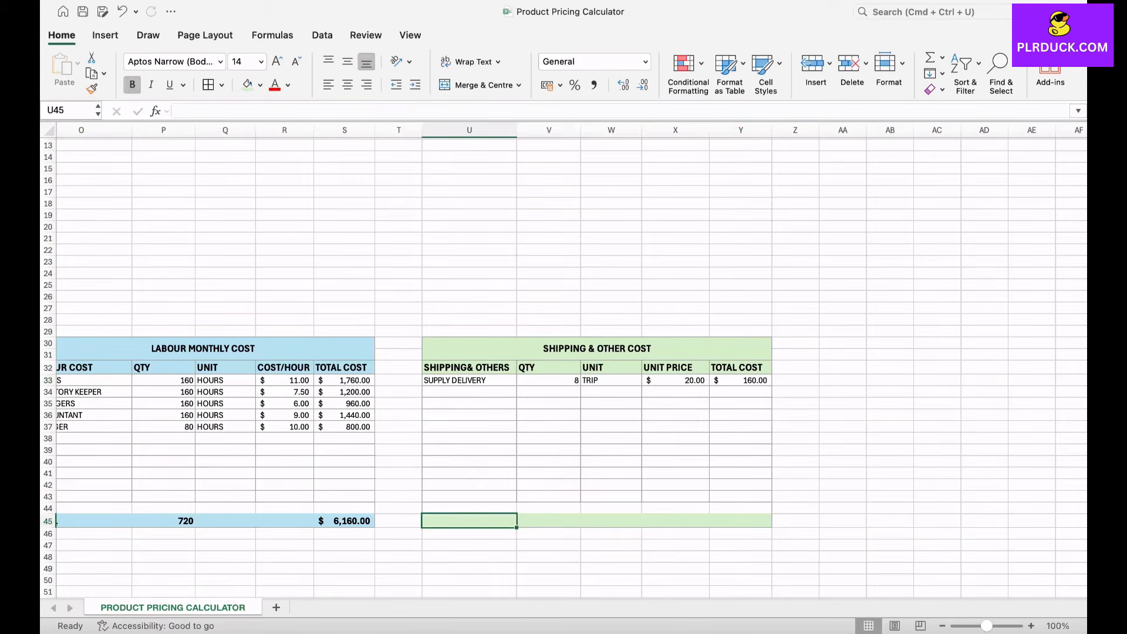
pyautogui.write('TOTAL')
pyautogui.press('Tab')
pyautogui.write('=SUM')
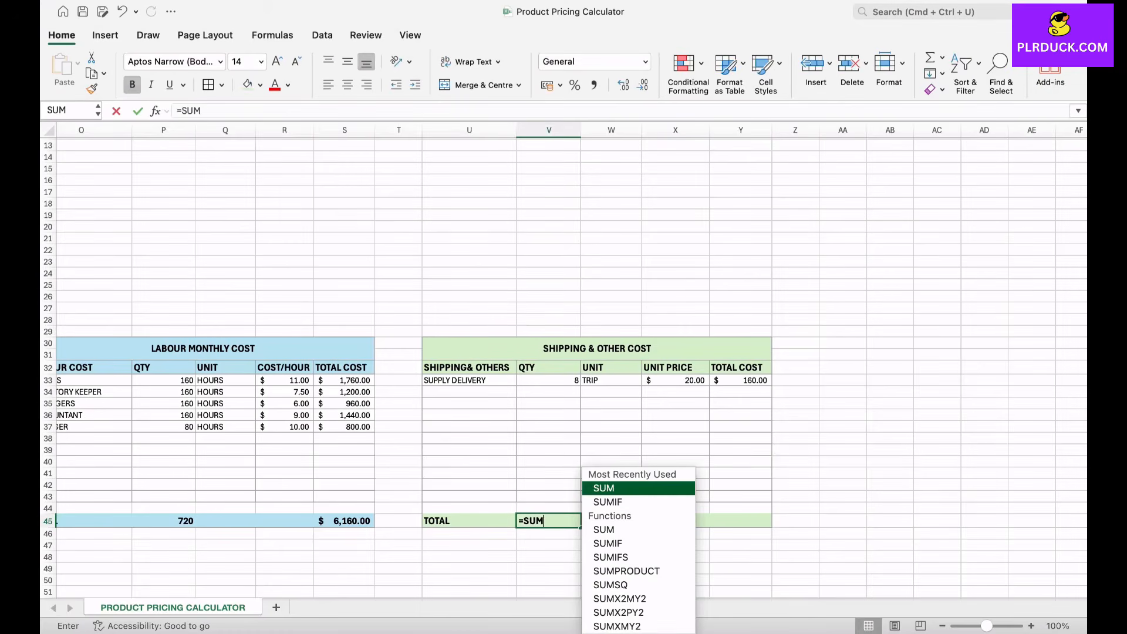
pyautogui.write('(')
pyautogui.moveTo(549, 380); pyautogui.dragTo(548, 508)
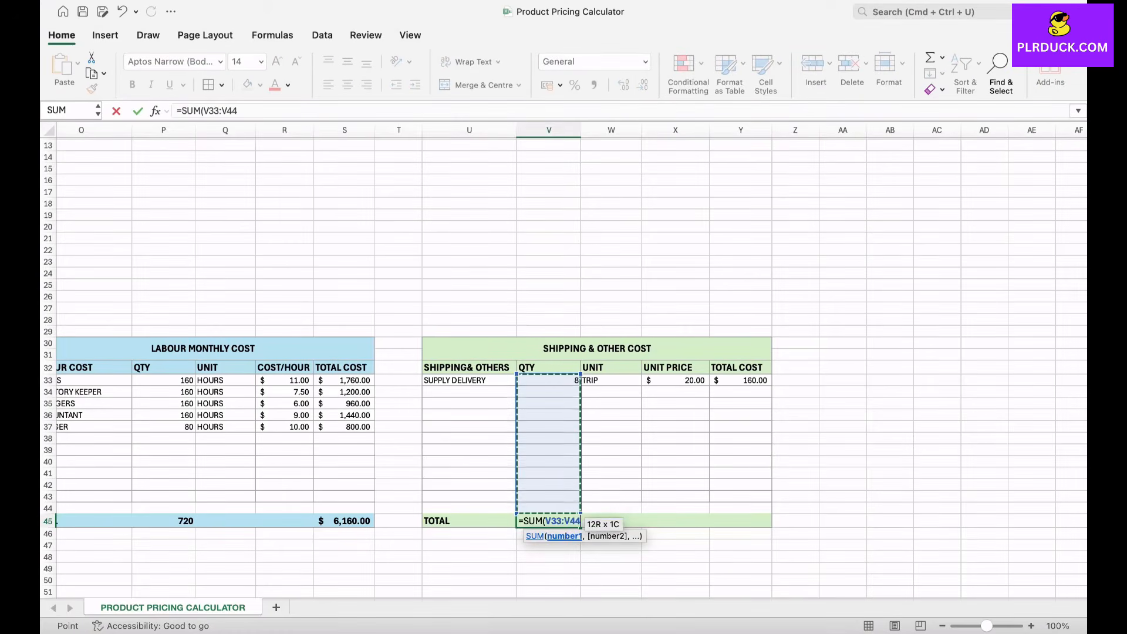
pyautogui.write(')')
pyautogui.press('Return')
# Step: Sum the shipping table's total costs in Y45 with =SUM(Y33:Y44)
pyautogui.click(741, 521)
pyautogui.write('=SUM')
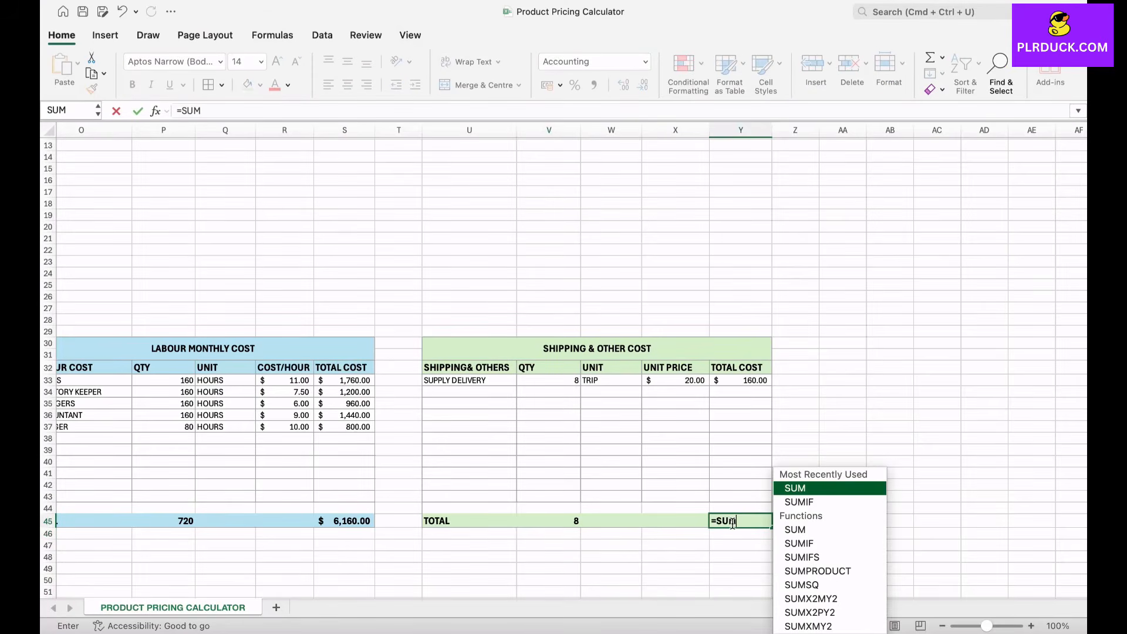
pyautogui.write('(')
pyautogui.moveTo(741, 381); pyautogui.dragTo(741, 508)
pyautogui.press('Return')
pyautogui.hscroll(-3, 564, 353)
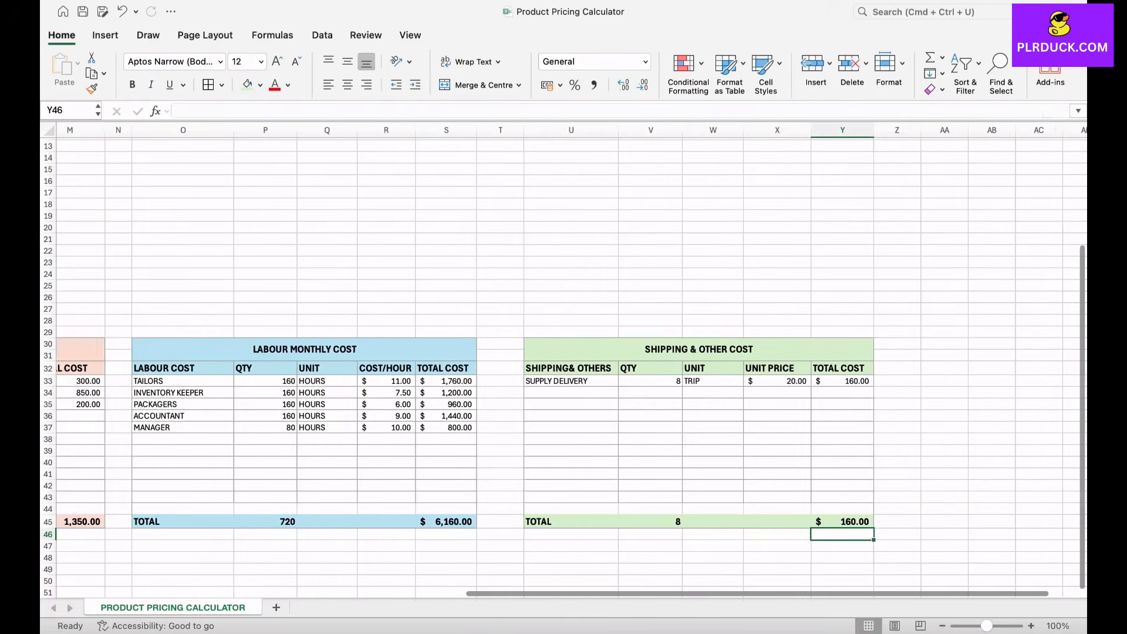
pyautogui.hscroll(-8, 564, 353)
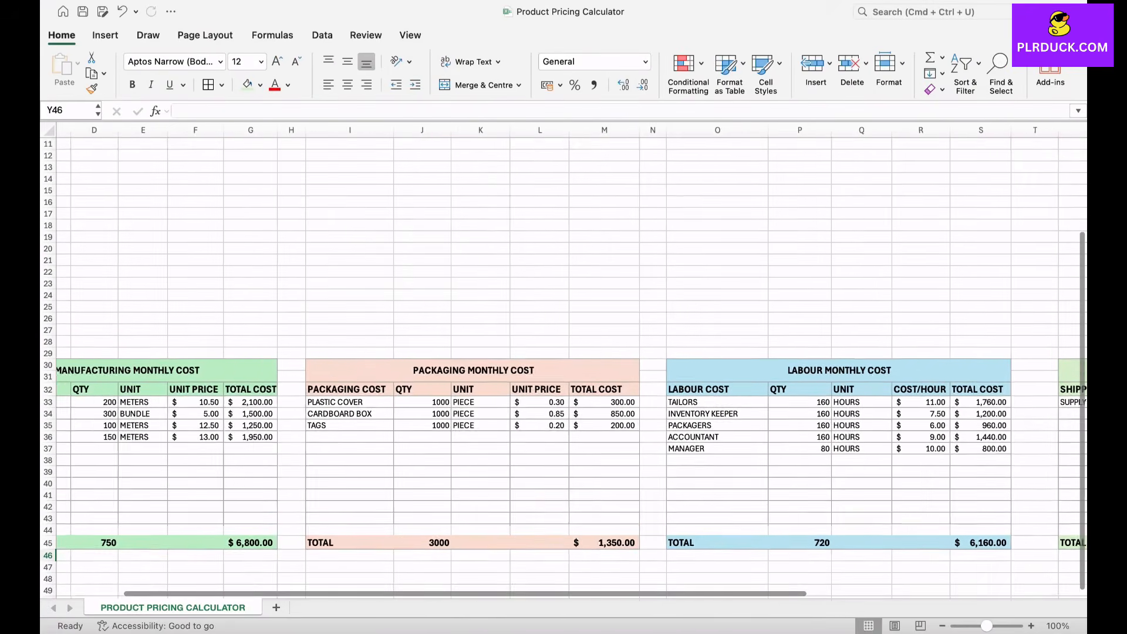
pyautogui.hscroll(-2, 564, 364)
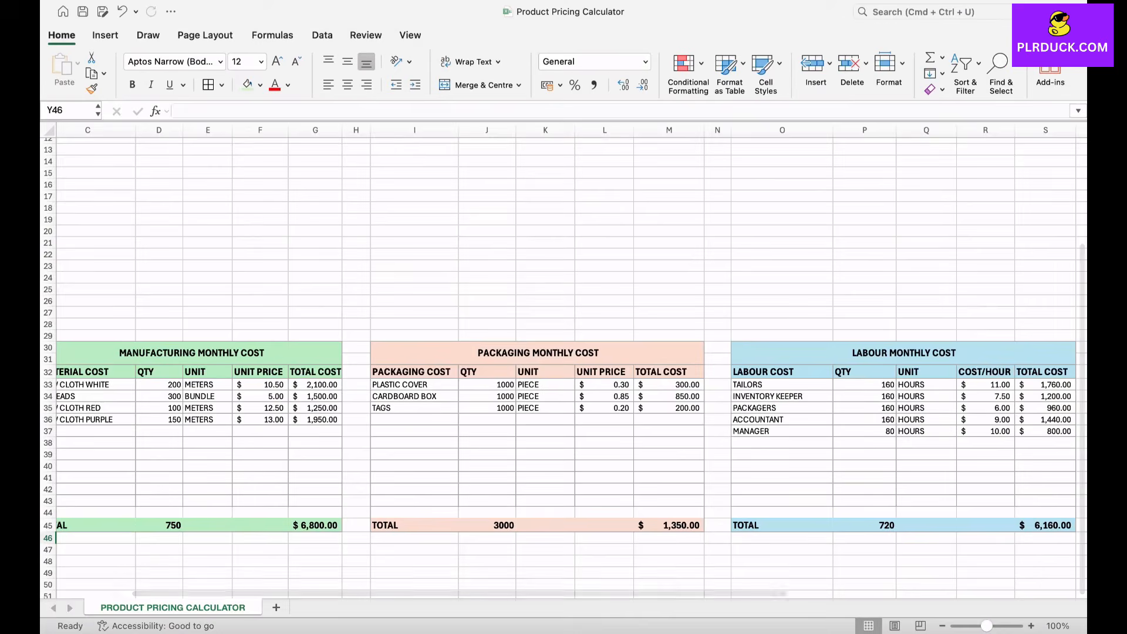
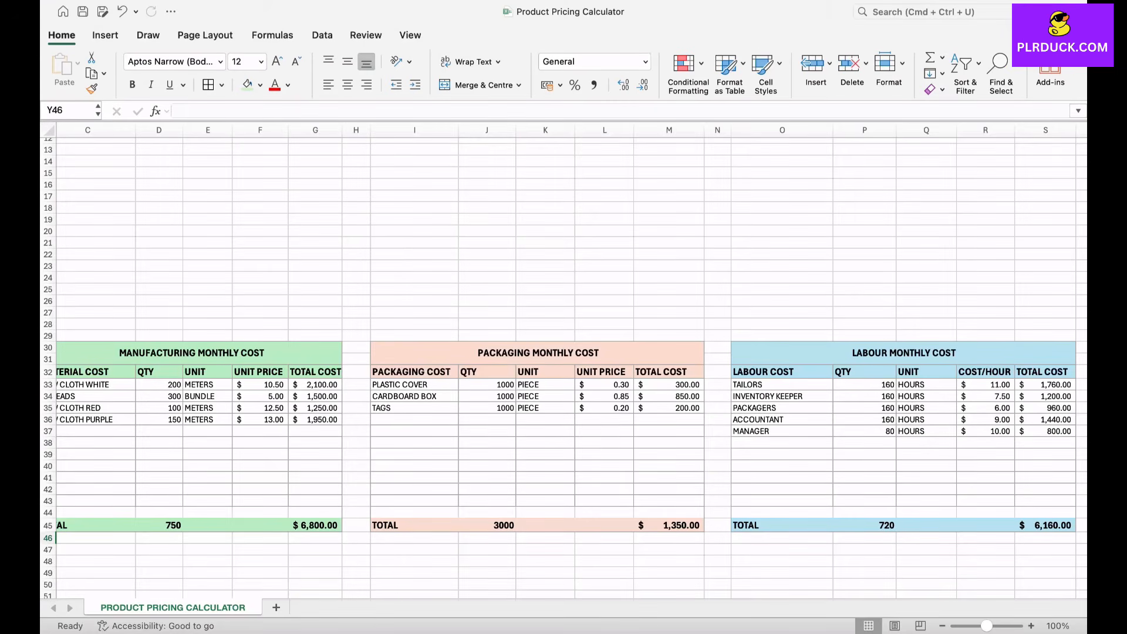
# Step: Merge and centre C6:E7 and enter TOTAL BASE COST as the heading of a new table
pyautogui.scroll(5, 563, 364)
pyautogui.hscroll(-2, 564, 364)
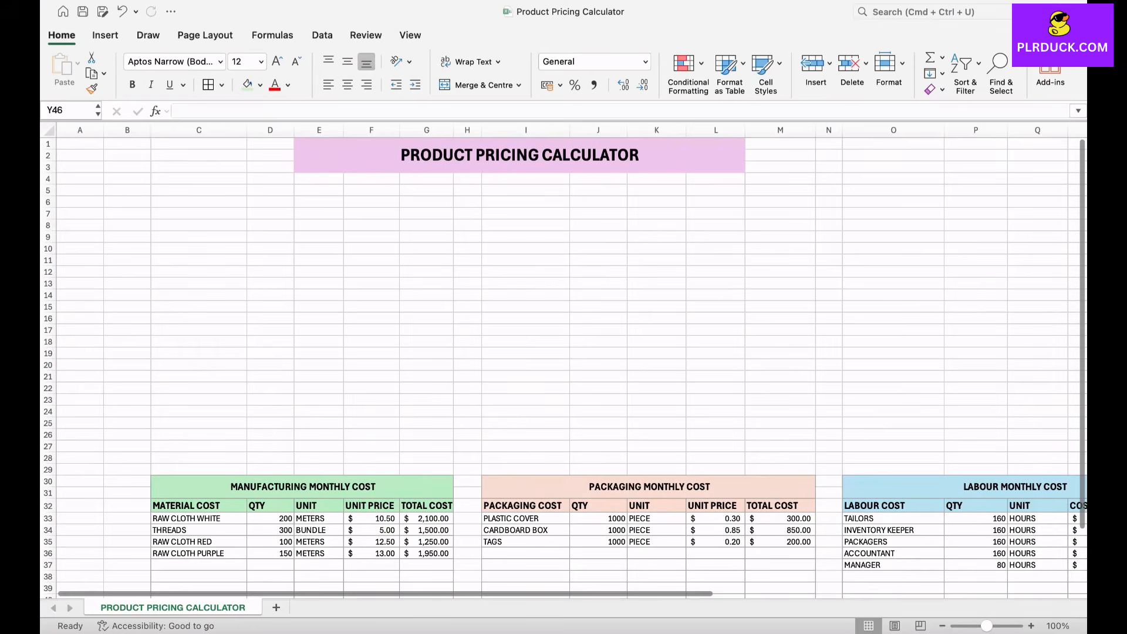
pyautogui.moveTo(199, 202); pyautogui.dragTo(319, 214)
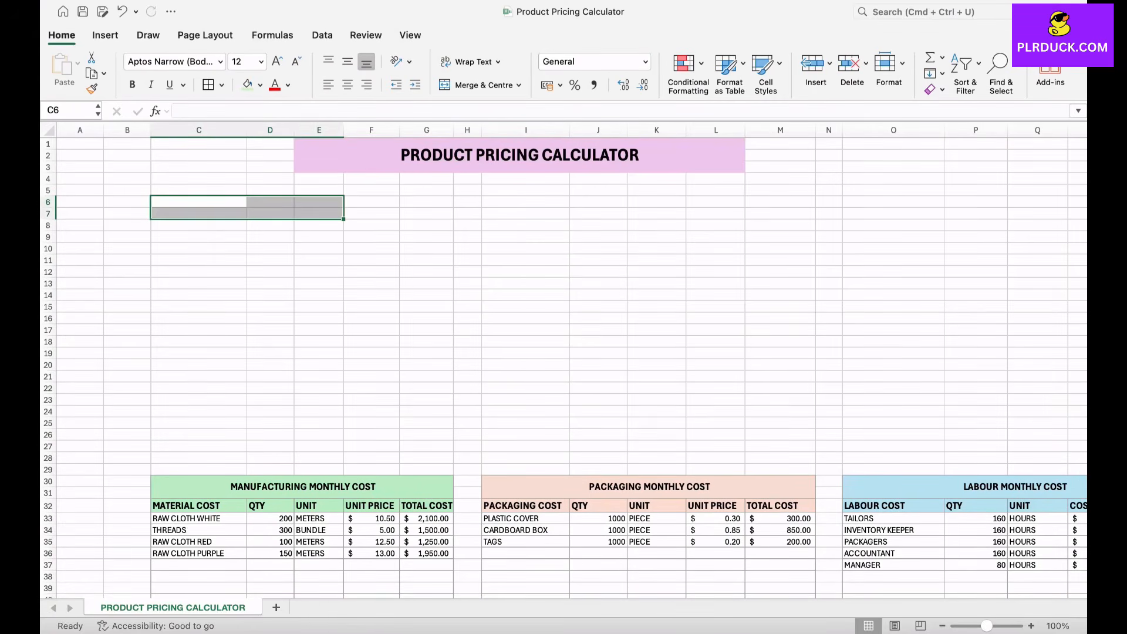
pyautogui.click(477, 85)
pyautogui.write('TOTAL BASE COST')
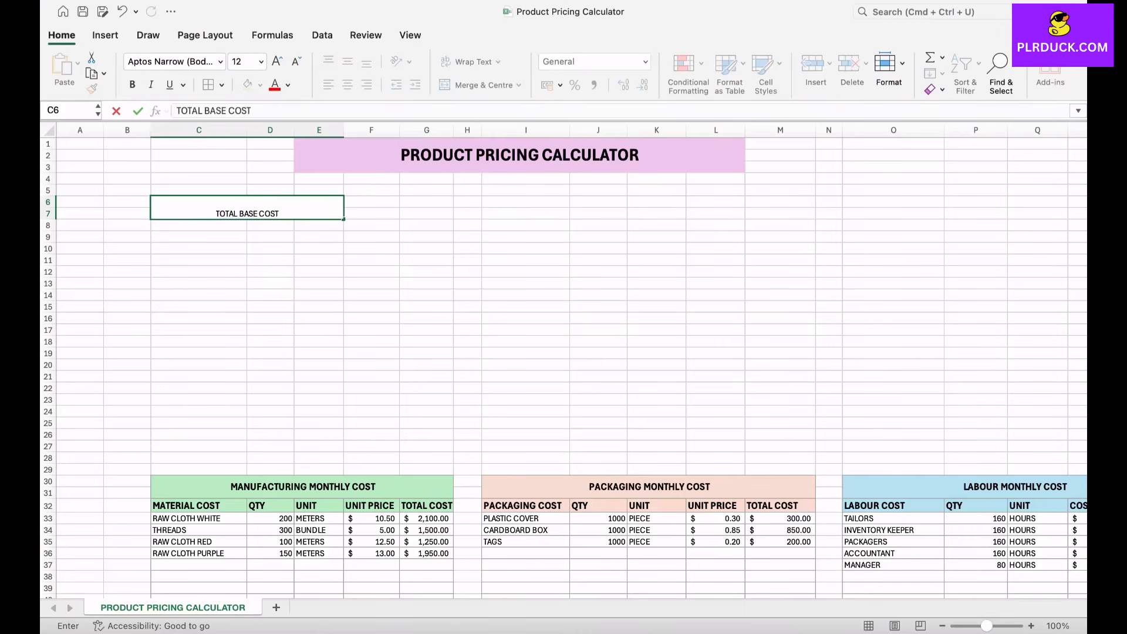
pyautogui.press('Return')
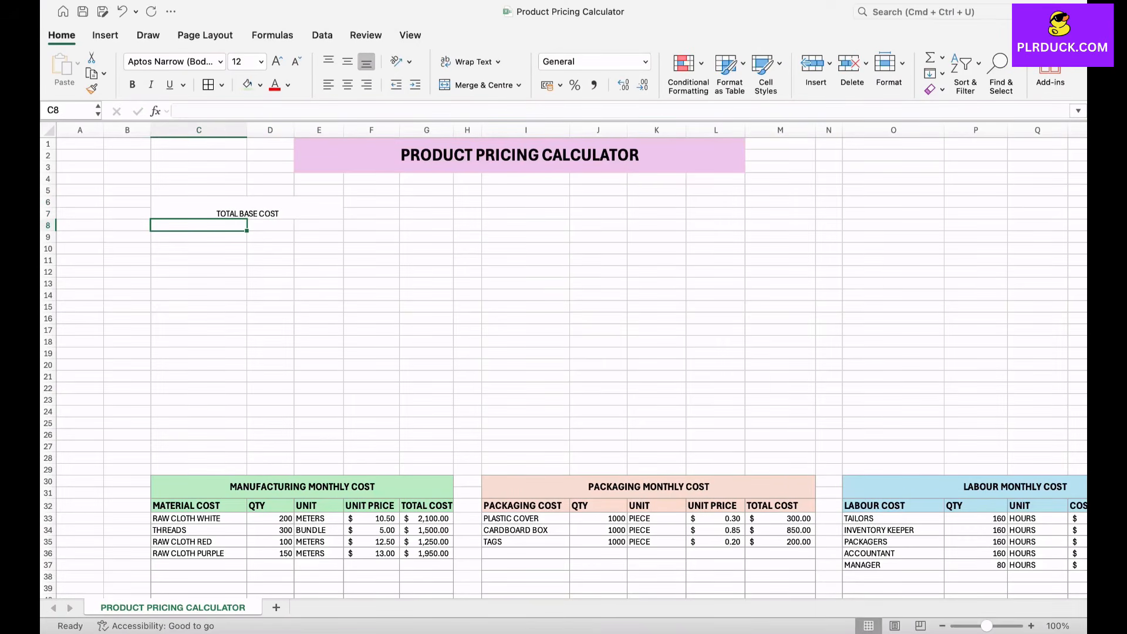
# Step: Merge and centre C8:C9 and D8:E9 as the first row below the TOTAL BASE COST heading
pyautogui.hotkey('shift', 'Down')
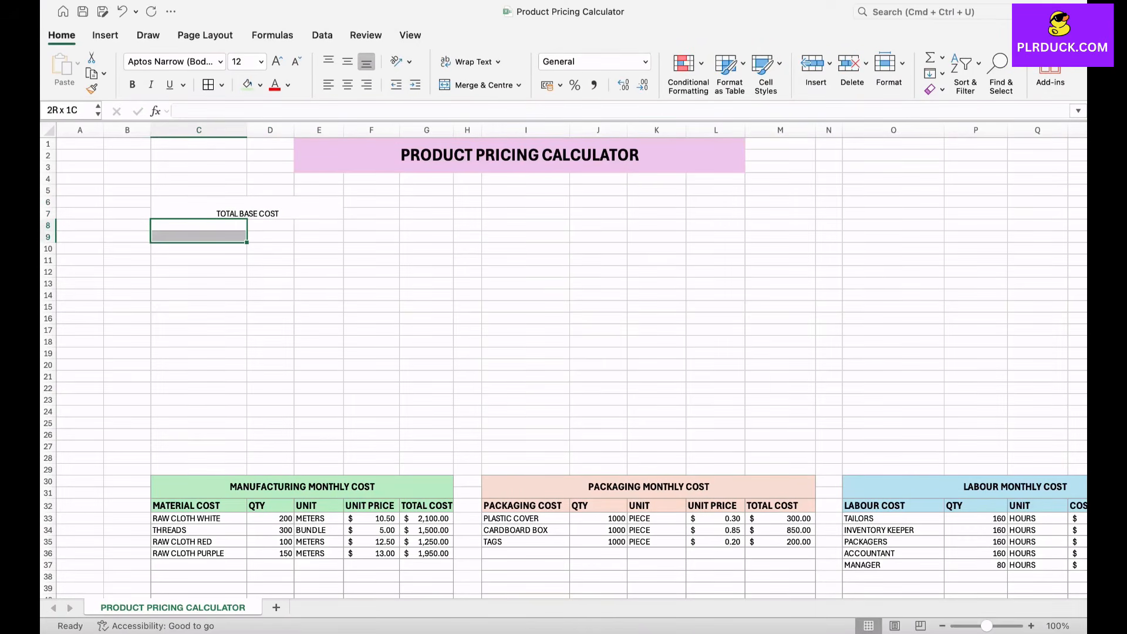
pyautogui.click(478, 85)
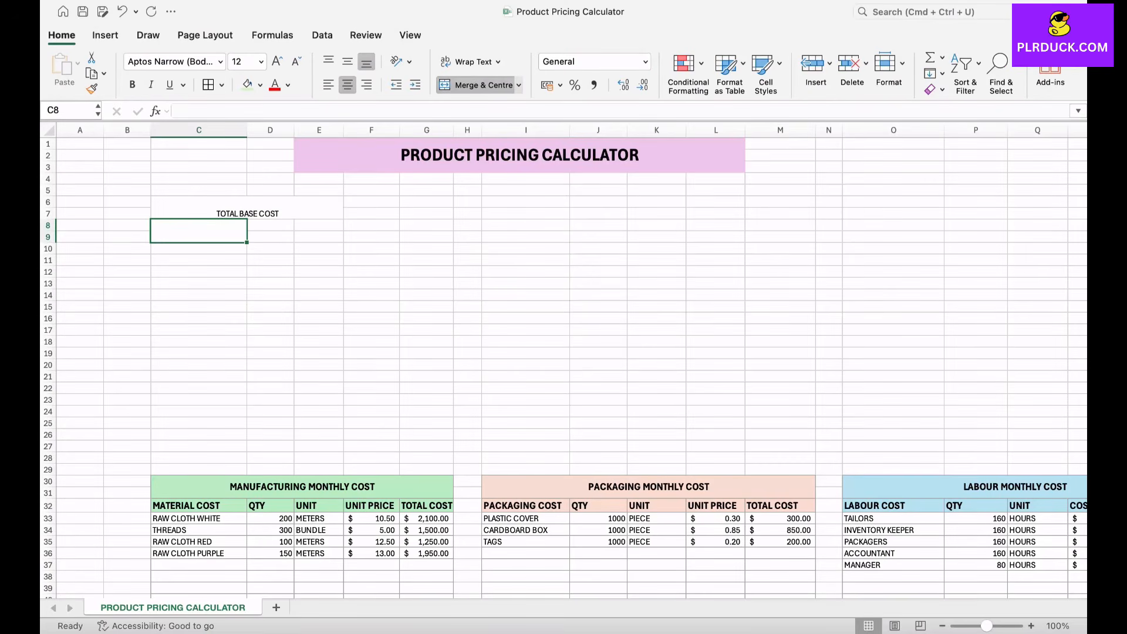
pyautogui.moveTo(270, 225); pyautogui.dragTo(319, 237)
pyautogui.click(478, 85)
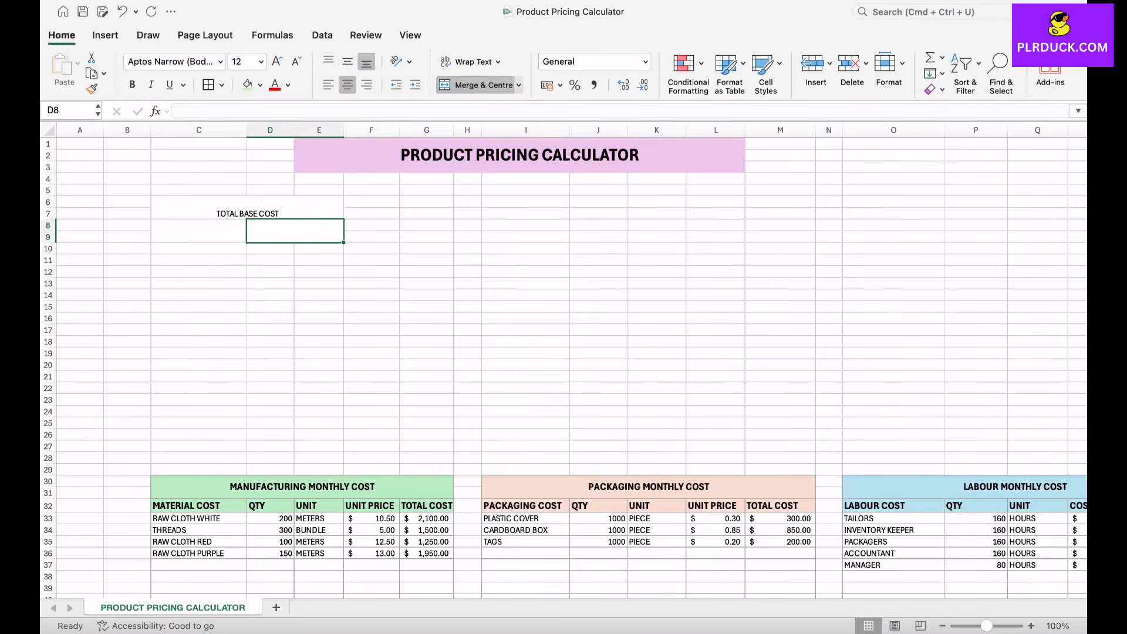
# Step: Copy the merged cells C8:E9 down to row 19 to make the remaining rows of the base cost table
pyautogui.moveTo(198, 231); pyautogui.dragTo(294, 230)
pyautogui.press('super+c')
pyautogui.click(199, 248)
pyautogui.press('super+v')
pyautogui.press('Down')
pyautogui.press('super+v')
pyautogui.press('Down')
pyautogui.press('super+v')
pyautogui.press('Down')
pyautogui.press('super+v')
pyautogui.press('Down')
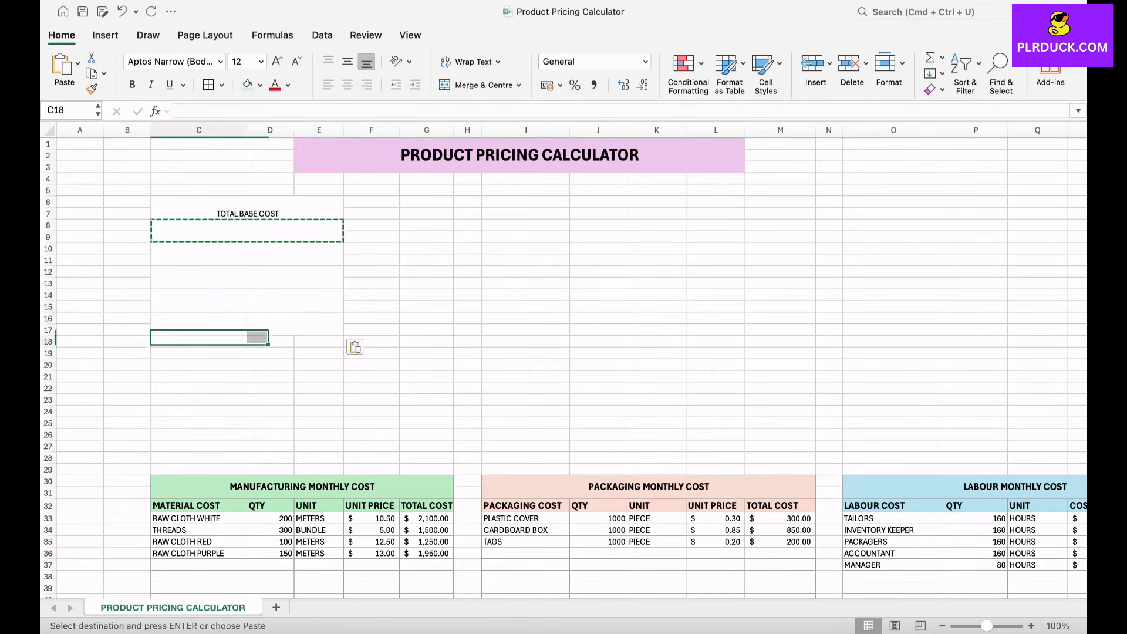
pyautogui.press('super+v')
pyautogui.click(295, 277)
pyautogui.moveTo(247, 208); pyautogui.dragTo(261, 349)
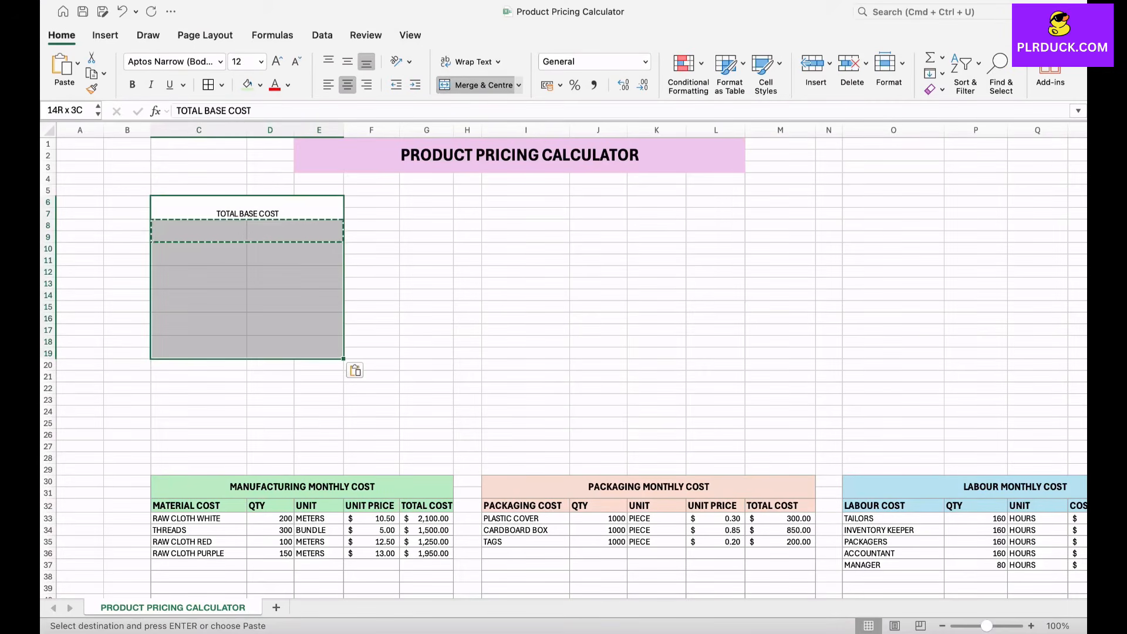
pyautogui.press('Escape')
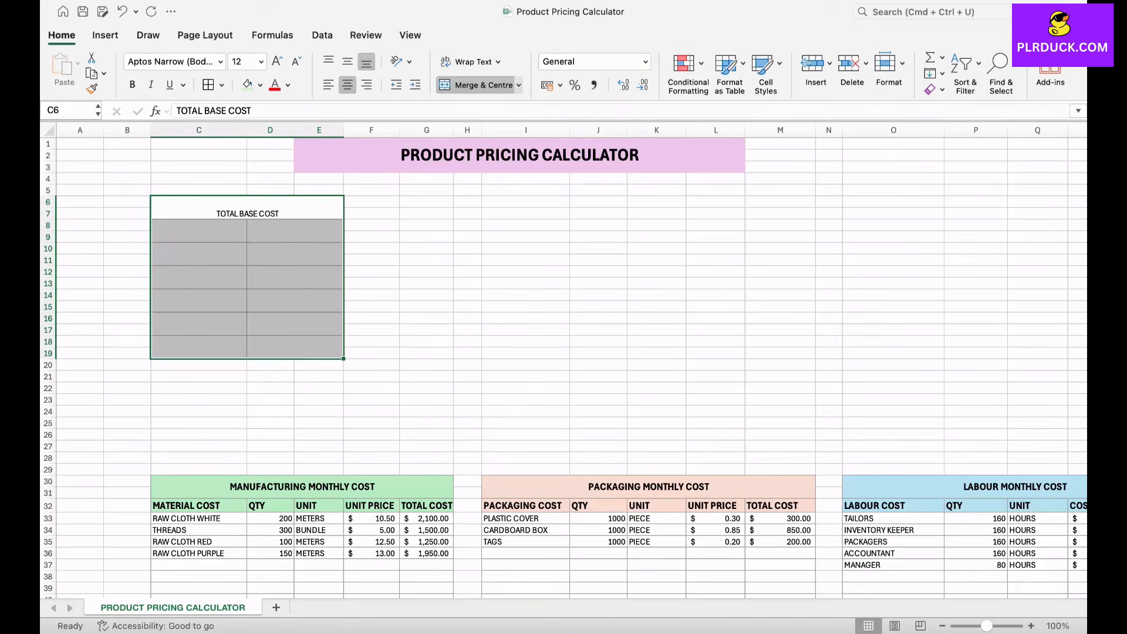
# Step: Format C6:E19 with borders and bold, 16 pt, vertically centred text
pyautogui.click(294, 324)
pyautogui.moveTo(247, 207); pyautogui.dragTo(270, 348)
pyautogui.click(198, 231)
pyautogui.click(248, 208)
pyautogui.click(277, 61)
pyautogui.click(277, 62)
pyautogui.click(132, 84)
pyautogui.click(347, 61)
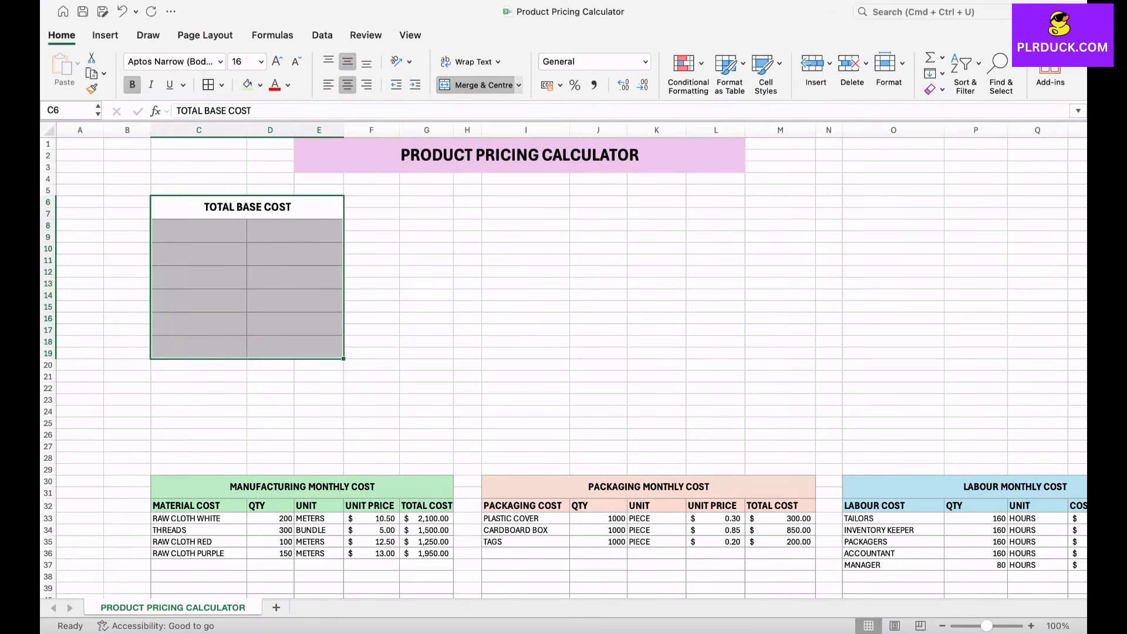
# Step: Widen column C, then enter the labels MATERIAL COST in C8 and PACKAGING COST in C10
pyautogui.click(211, 231)
pyautogui.moveTo(246, 131); pyautogui.dragTo(276, 131)
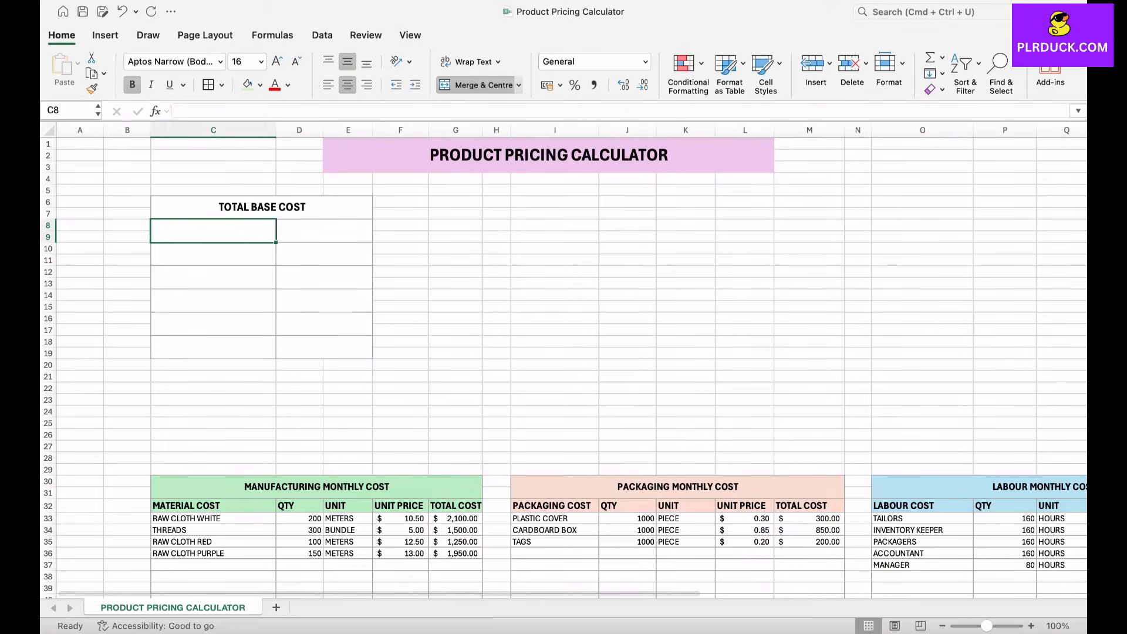
pyautogui.write('MA')
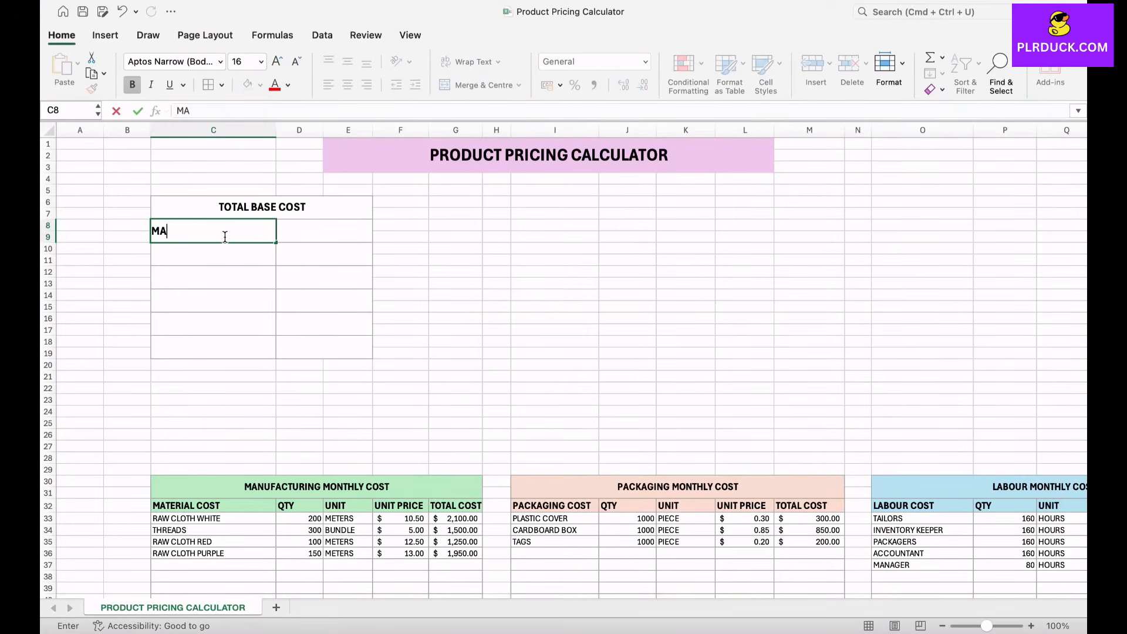
pyautogui.write('TERIAL COST')
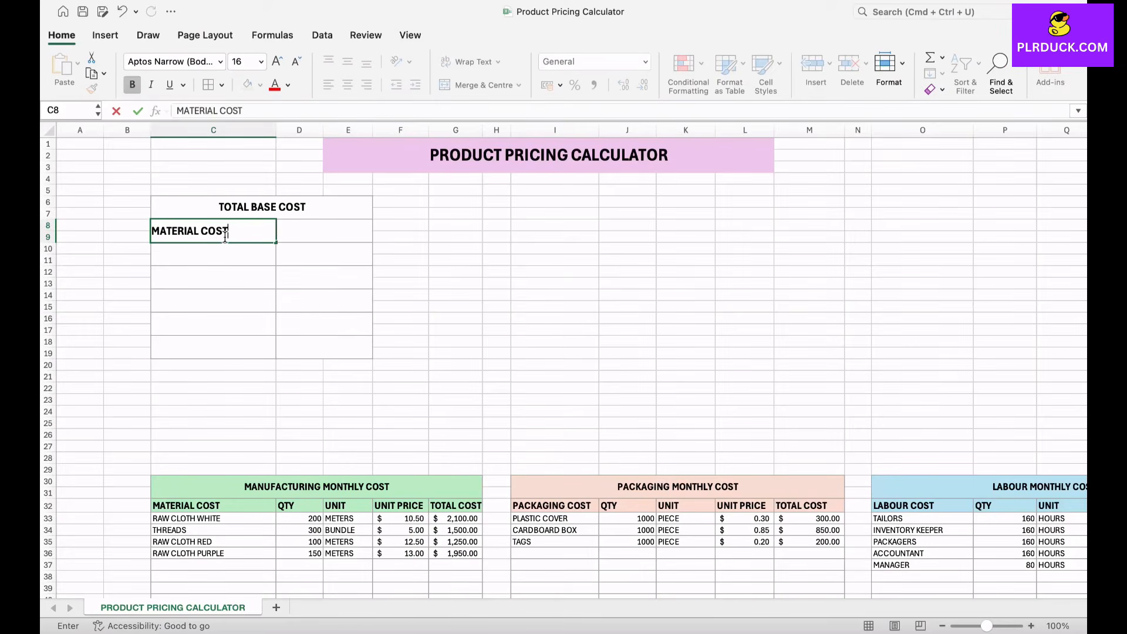
pyautogui.press('Return')
pyautogui.write('PA')
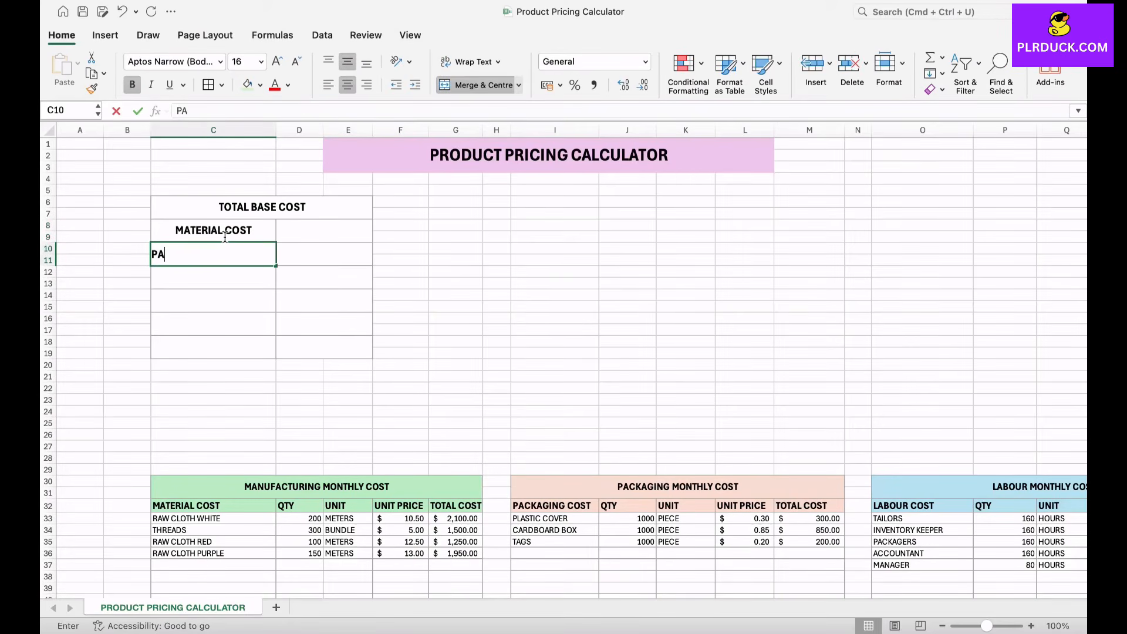
pyautogui.write('CKAGING COST')
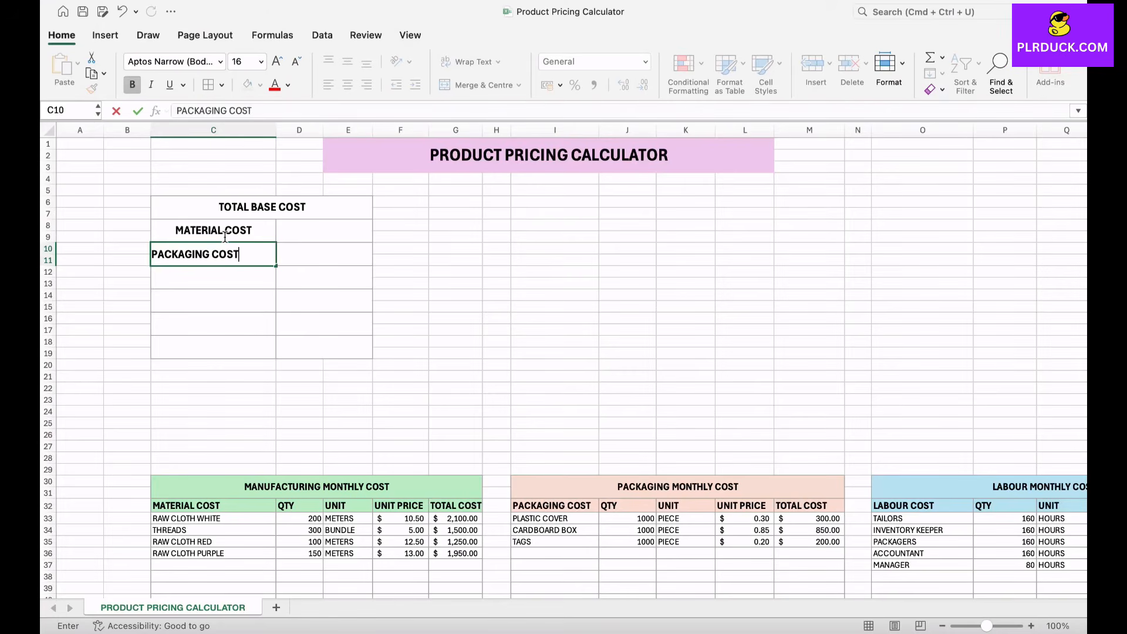
pyautogui.press('Return')
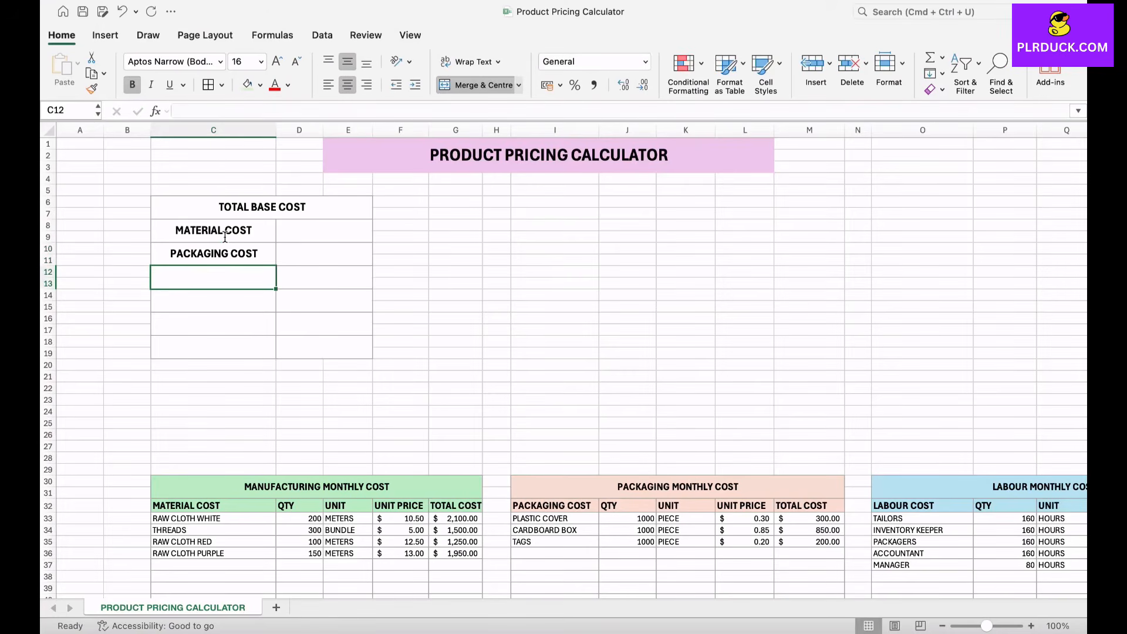
# Step: Enter LABOUR COST in C12 and SHIPPING & OTHER COST in C14, widening column C to fit
pyautogui.write('LO')
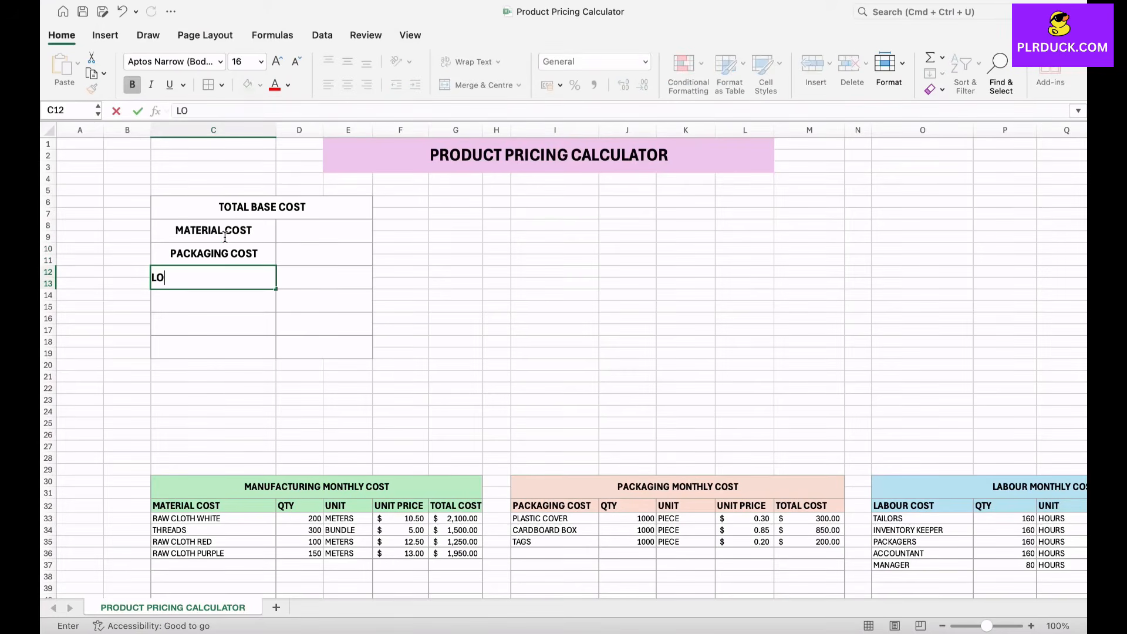
pyautogui.press('BackSpace')
pyautogui.write('ABOUR COST')
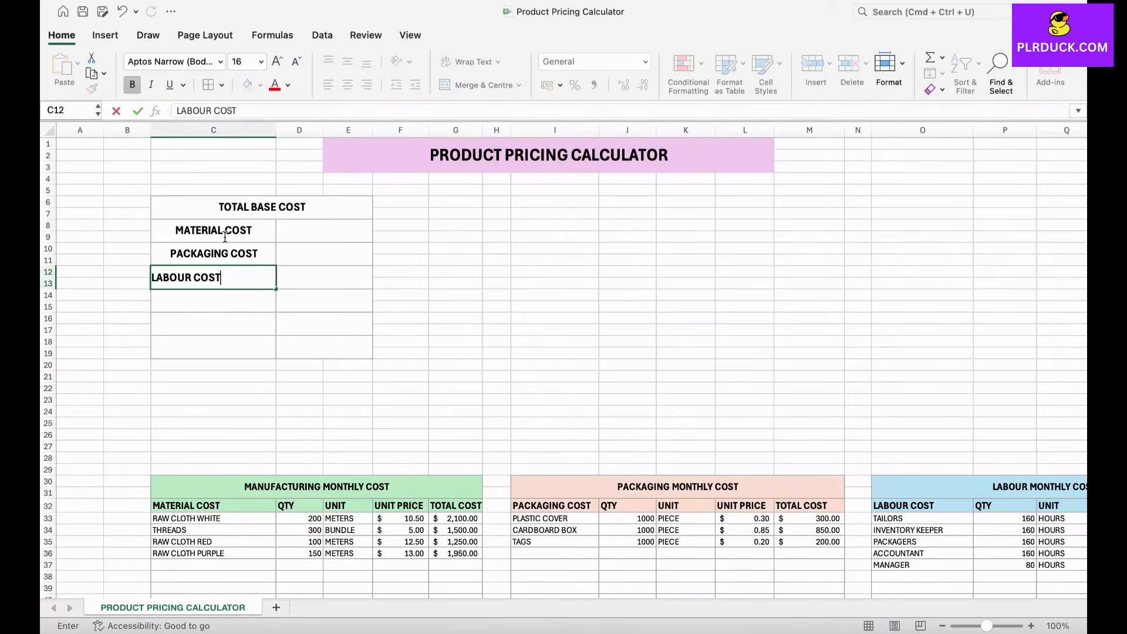
pyautogui.press('Return')
pyautogui.write('SHIPPING')
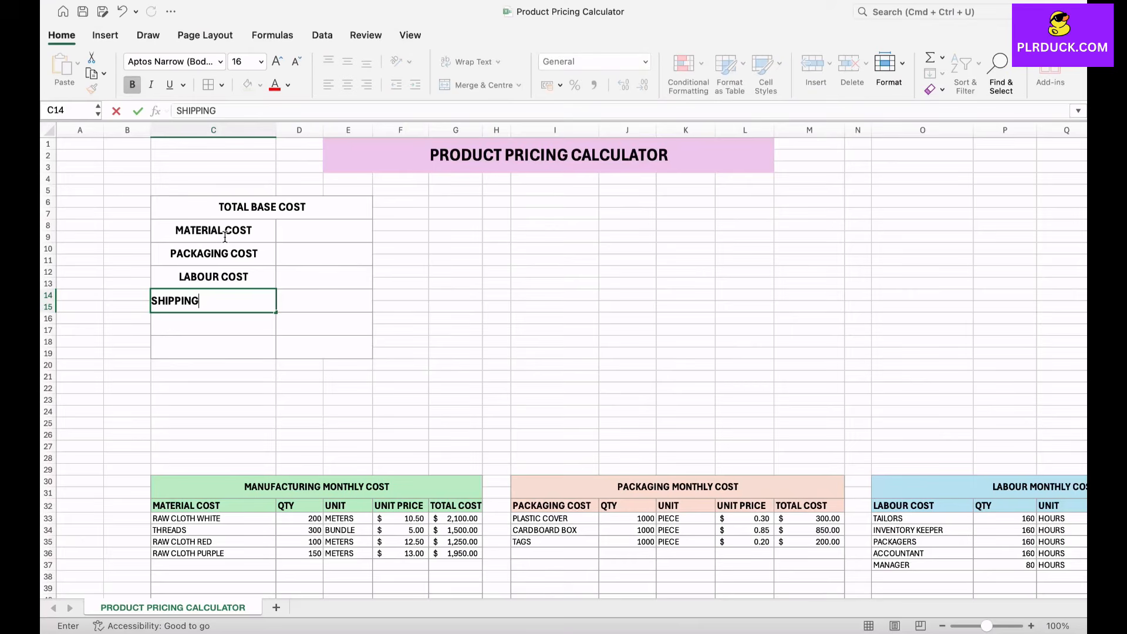
pyautogui.write(' & OTHER COST')
pyautogui.press('Return')
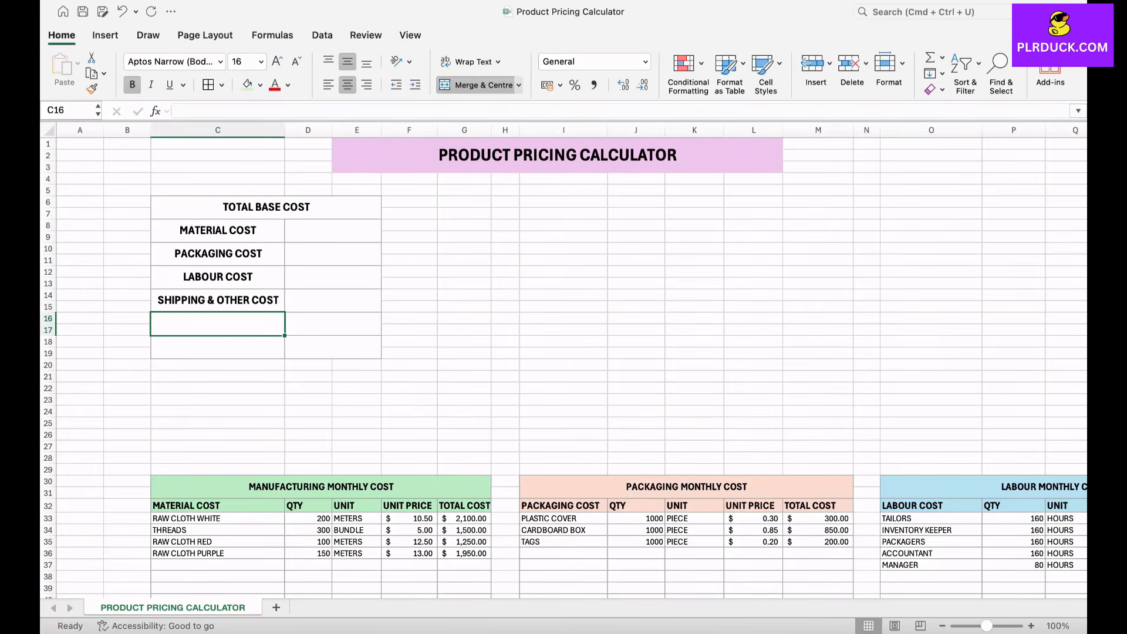
# Step: Merge and centre C16:C19 and D16:E19 to form one tall row at the end of the base cost table
pyautogui.moveTo(218, 324)
pyautogui.mouseDown()
pyautogui.moveTo(332, 347)
pyautogui.moveTo(217, 326)
pyautogui.moveTo(218, 347)
pyautogui.mouseUp()
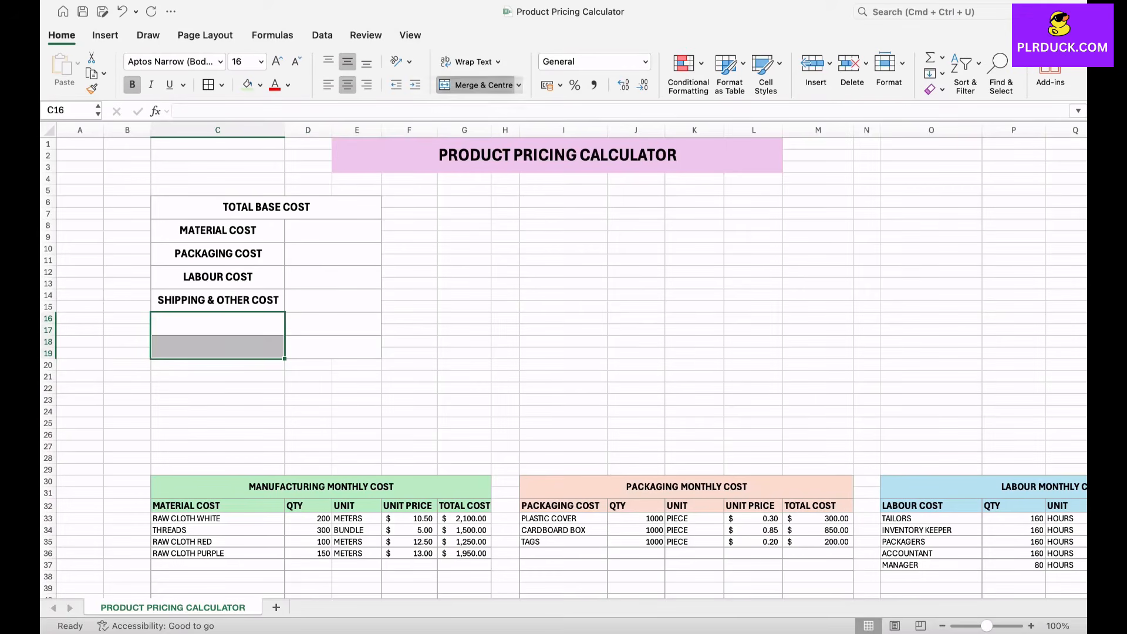
pyautogui.click(477, 85)
pyautogui.click(477, 85)
pyautogui.moveTo(333, 324); pyautogui.dragTo(332, 347)
pyautogui.click(476, 85)
pyautogui.click(477, 85)
# Step: Label the merged cell C16 as TOTAL BASE COST
pyautogui.click(217, 335)
pyautogui.write('TOTAL B')
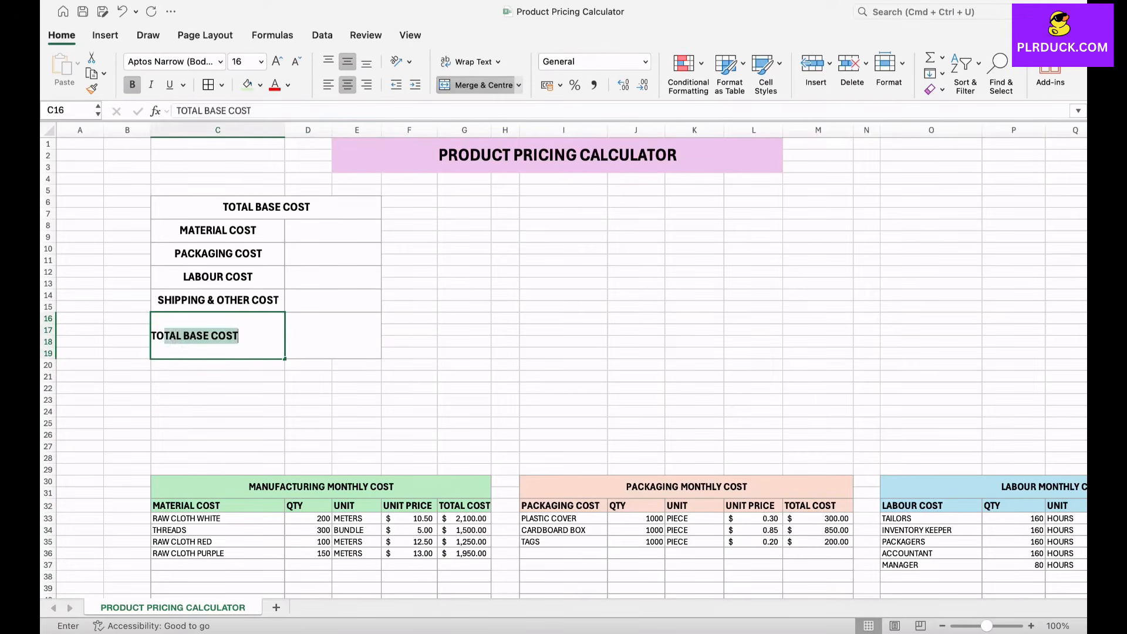
pyautogui.write('AS')
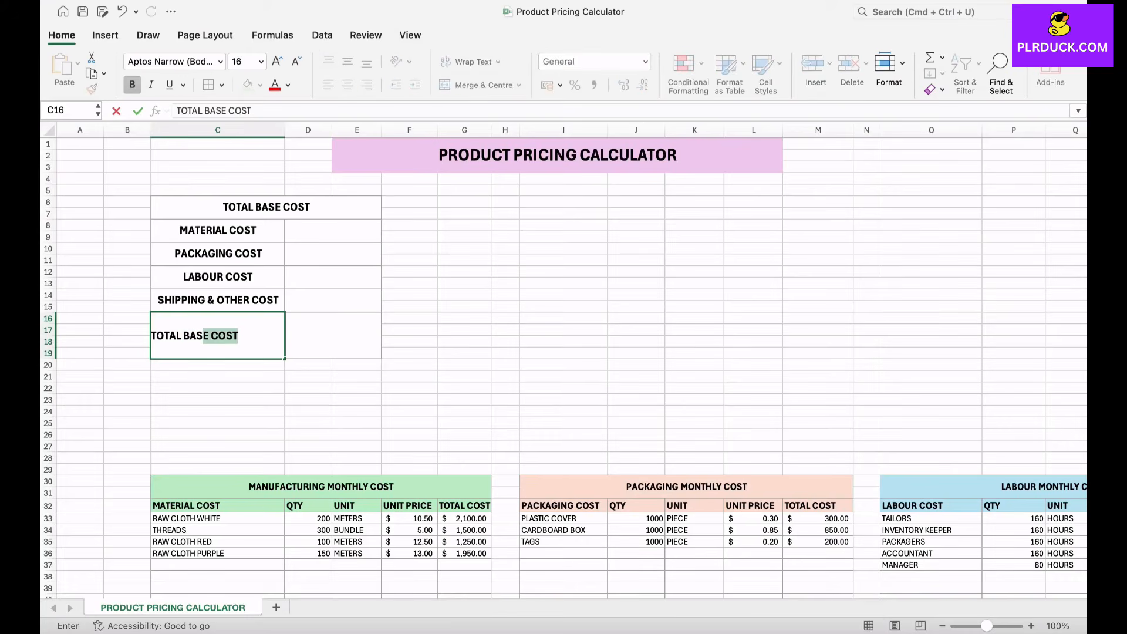
pyautogui.write('E COST')
pyautogui.press('Tab')
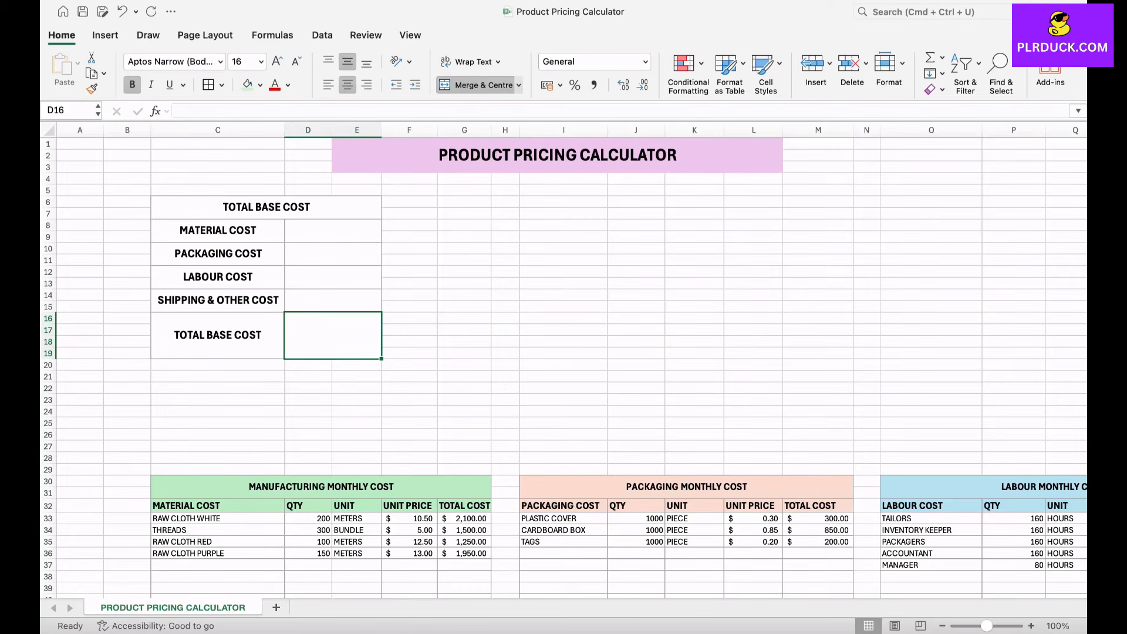
# Step: Link the material cost in D8 to the manufacturing table's total cost with =G45
pyautogui.click(333, 231)
pyautogui.write('=')
pyautogui.scroll(-5, 387, 558)
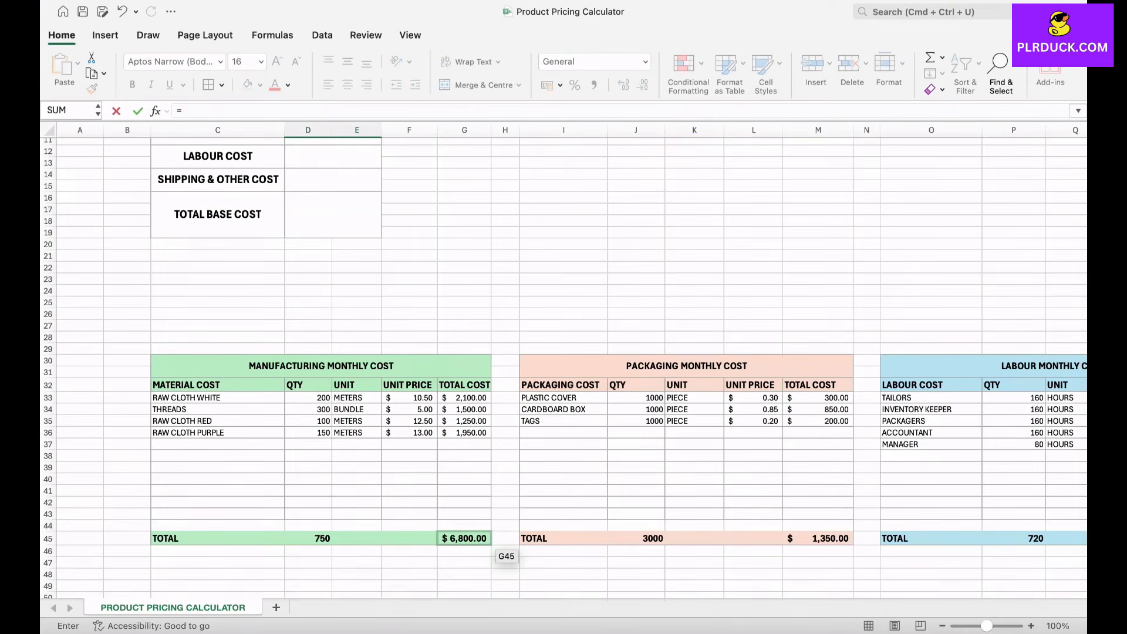
pyautogui.click(488, 544)
pyautogui.press('Return')
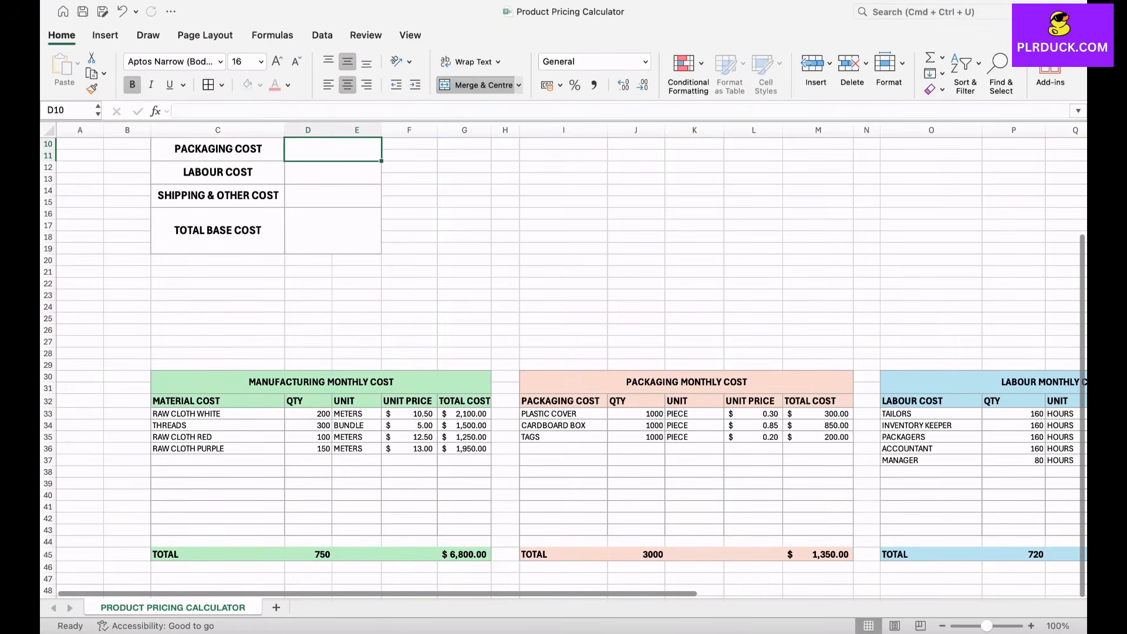
# Step: Link the packaging cost in D10 to the packaging table's total cost with =M45
pyautogui.scroll(4, 563, 364)
pyautogui.write('=')
pyautogui.scroll(-5, 548, 357)
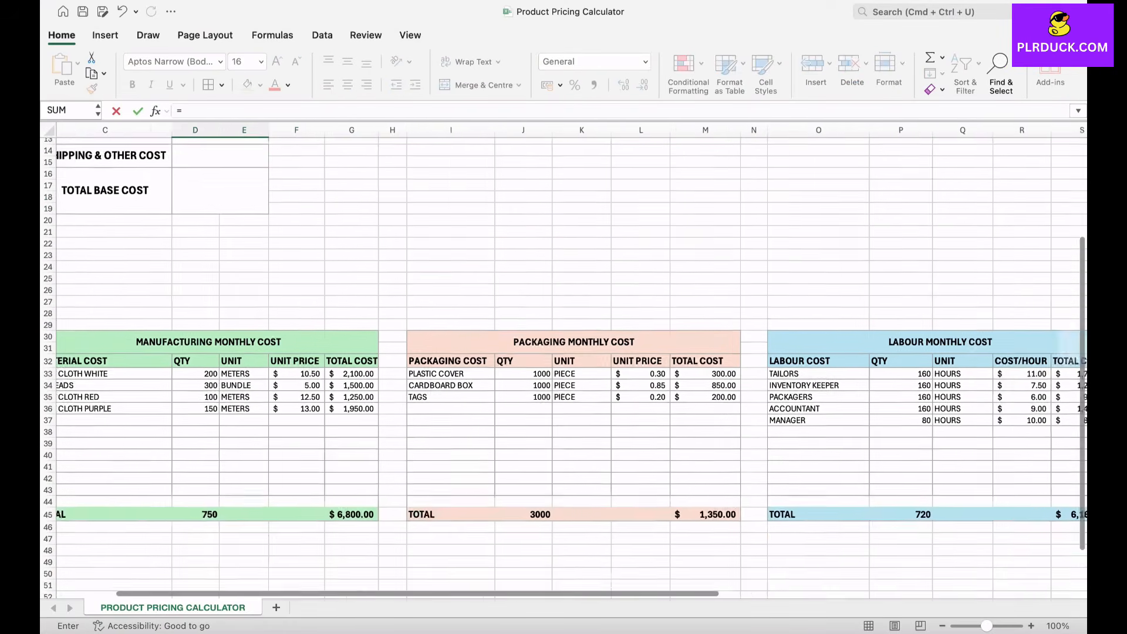
pyautogui.scroll(-2, 564, 364)
pyautogui.click(671, 479)
pyautogui.press('Return')
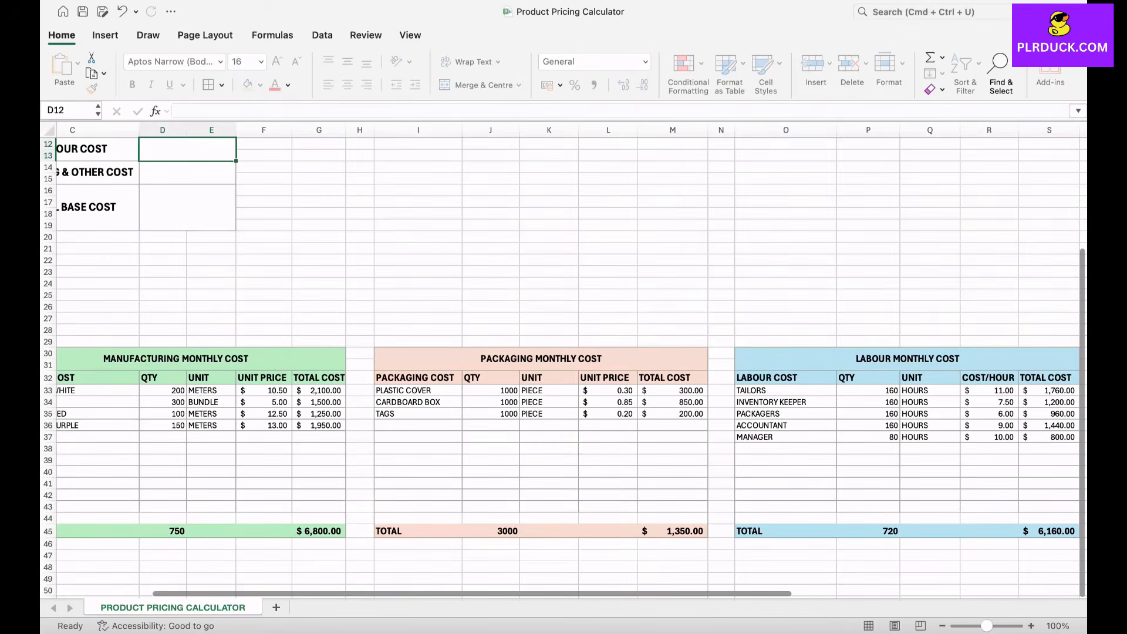
# Step: Link the labour cost in D12 to the labour table's total cost with =S45
pyautogui.scroll(4, 564, 364)
pyautogui.write('=')
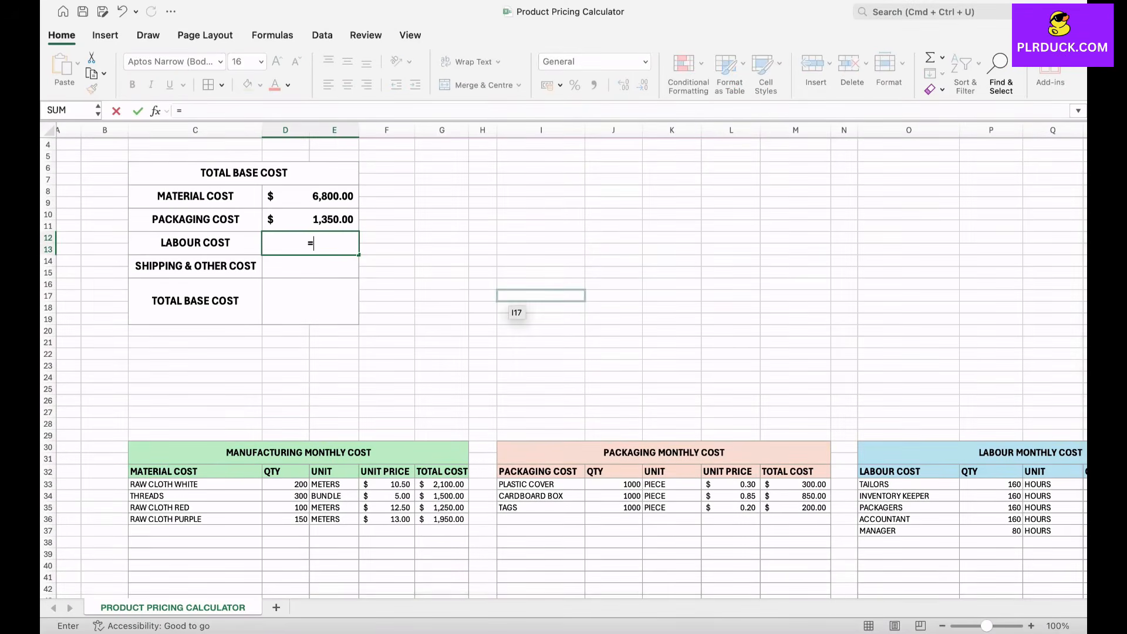
pyautogui.hscroll(10, 540, 295)
pyautogui.scroll(-4, 587, 411)
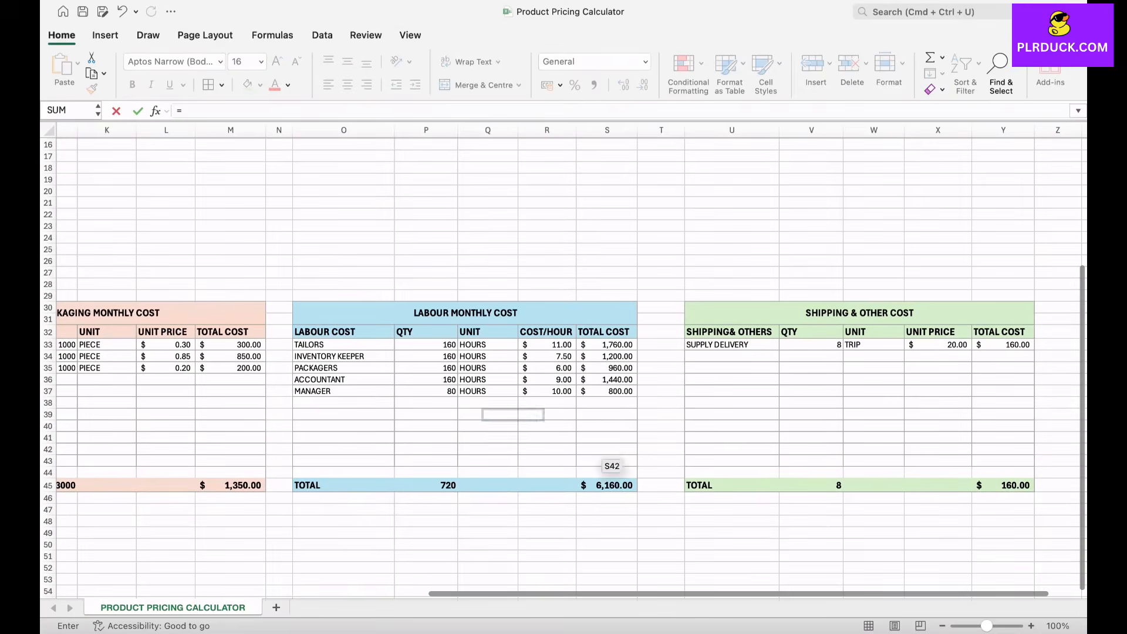
pyautogui.click(608, 485)
pyautogui.press('Return')
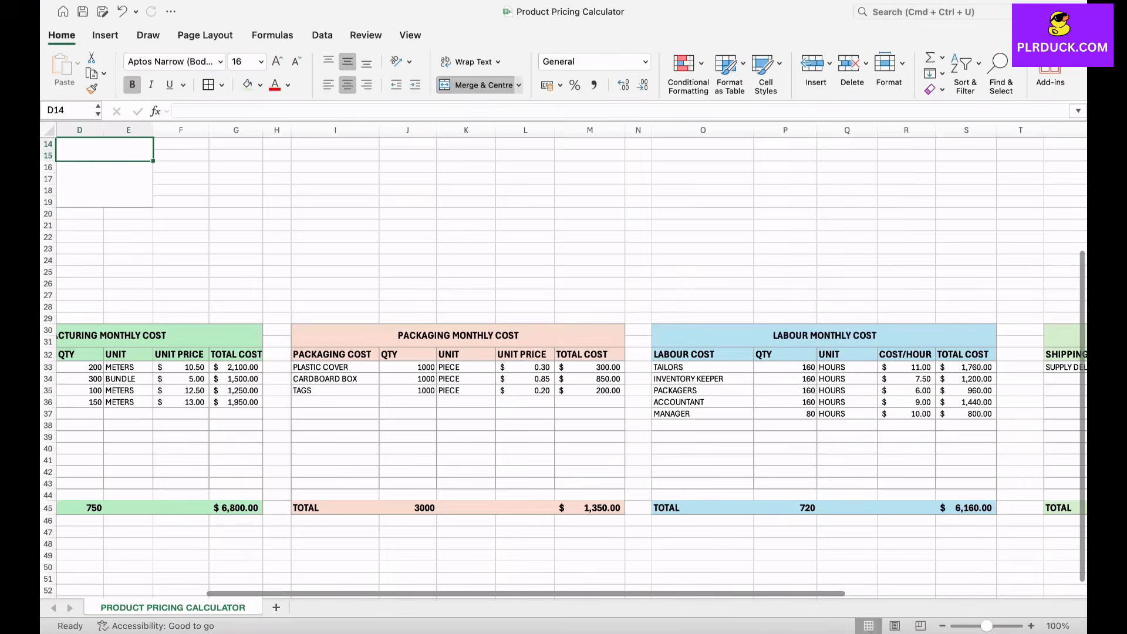
# Step: Link the shipping and other cost in D14 to the shipping table's total cost with =Y45
pyautogui.hscroll(-4, 564, 364)
pyautogui.scroll(3, 564, 364)
pyautogui.write('=')
pyautogui.hscroll(9, 526, 284)
pyautogui.scroll(-1, 526, 284)
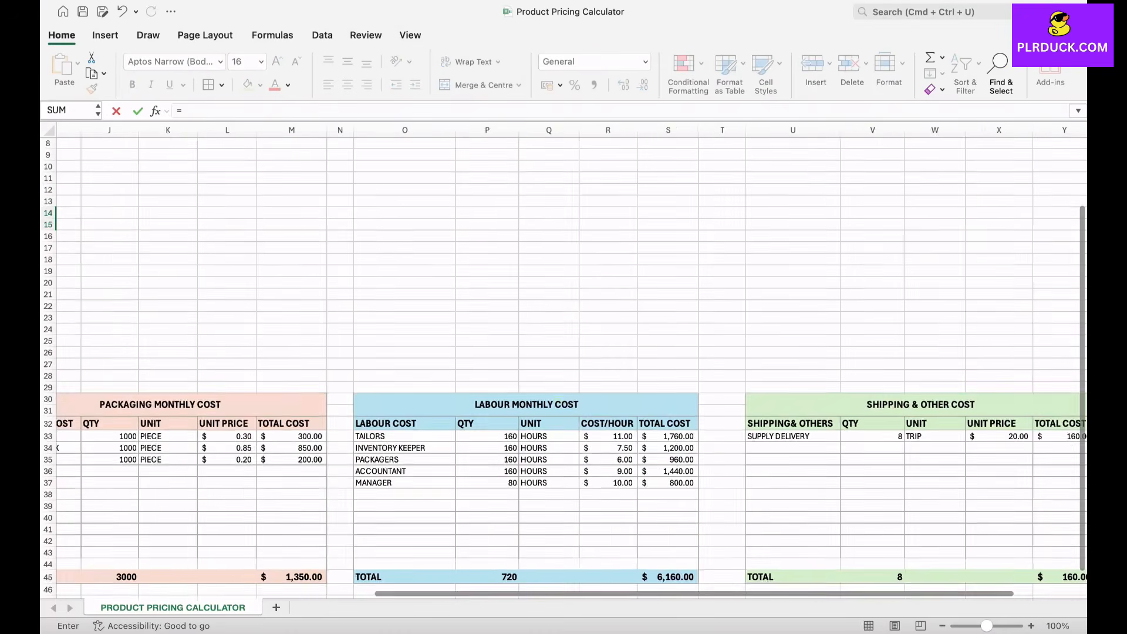
pyautogui.scroll(-3, 1016, 481)
pyautogui.hscroll(1, 1016, 481)
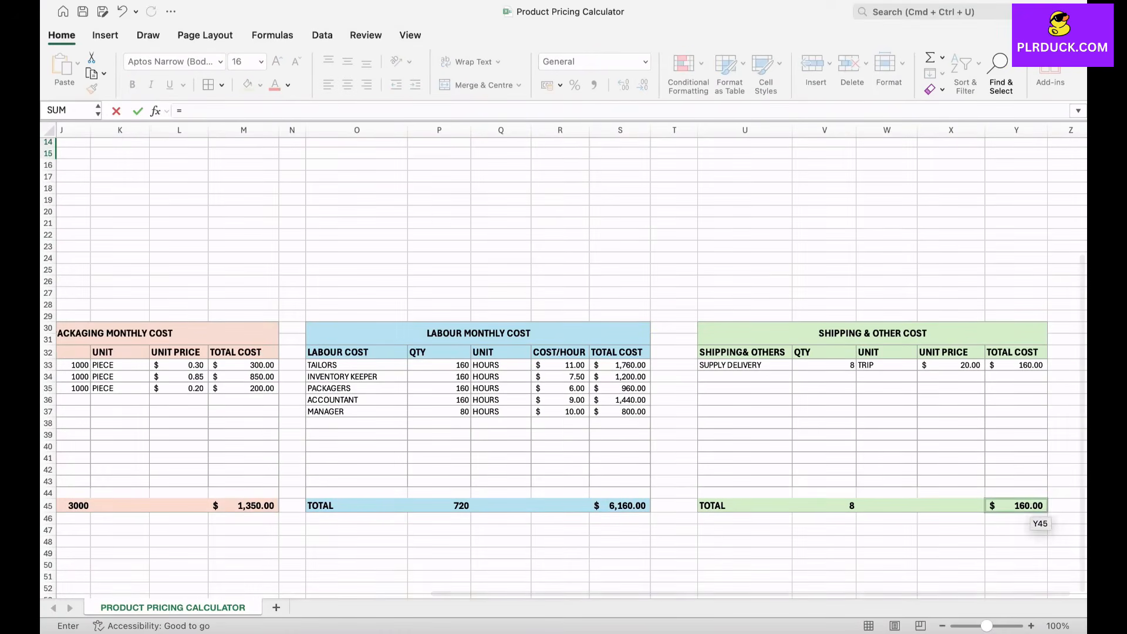
pyautogui.click(1019, 506)
pyautogui.press('Return')
pyautogui.scroll(2, 564, 364)
pyautogui.scroll(4, 554, 529)
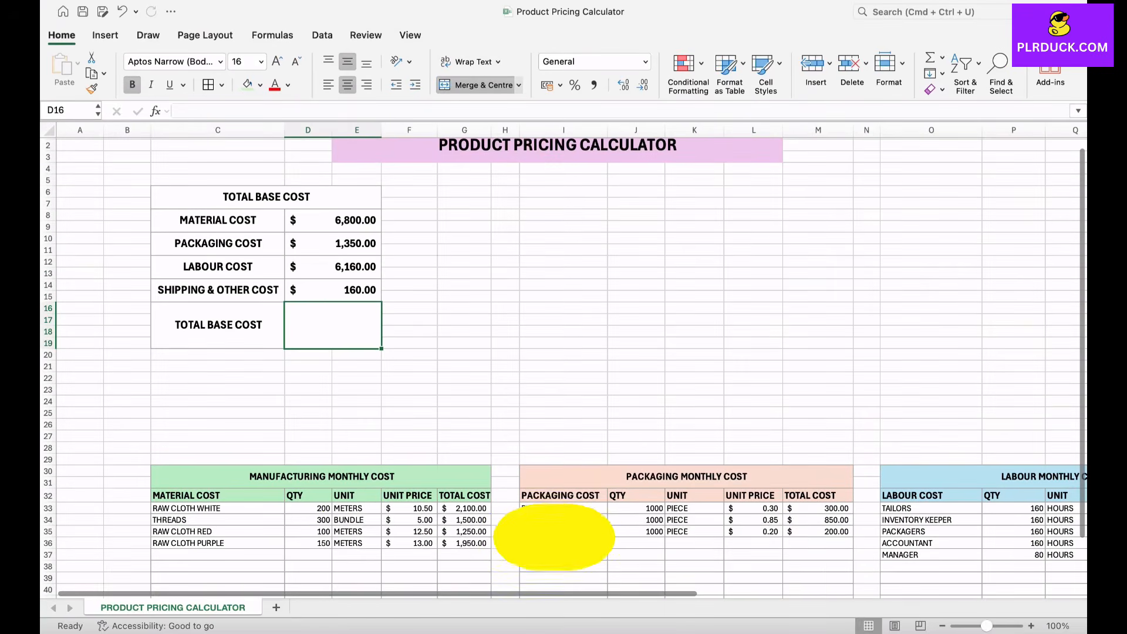
# Step: Total the four cost rows in the Total Base Cost cell D16 with =SUM(D8:E15)
pyautogui.write('=')
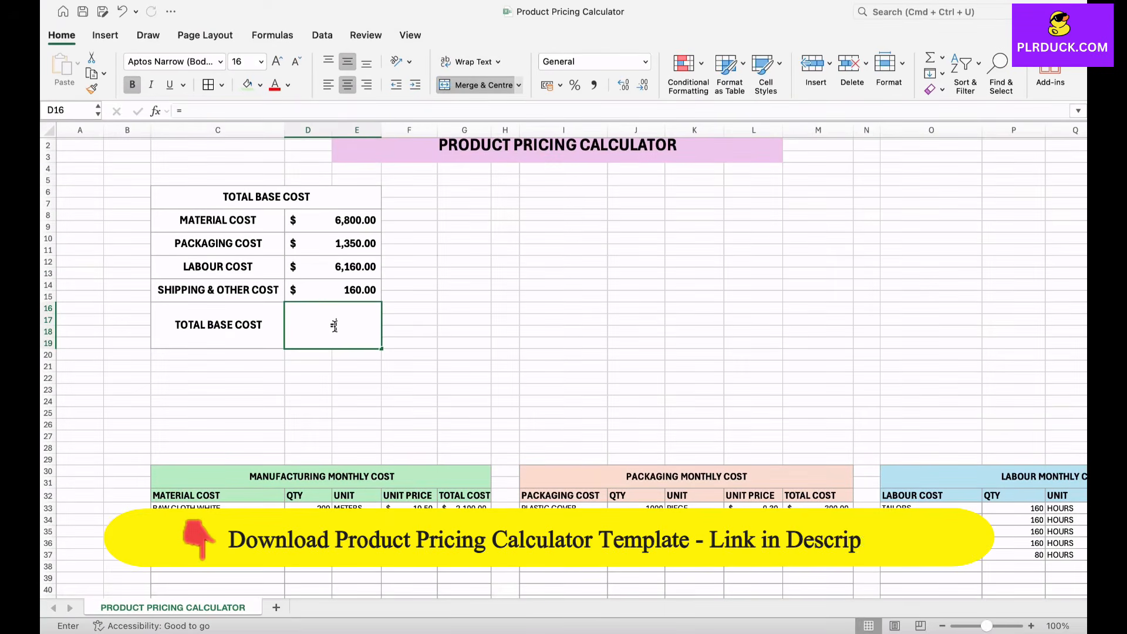
pyautogui.write('SUM')
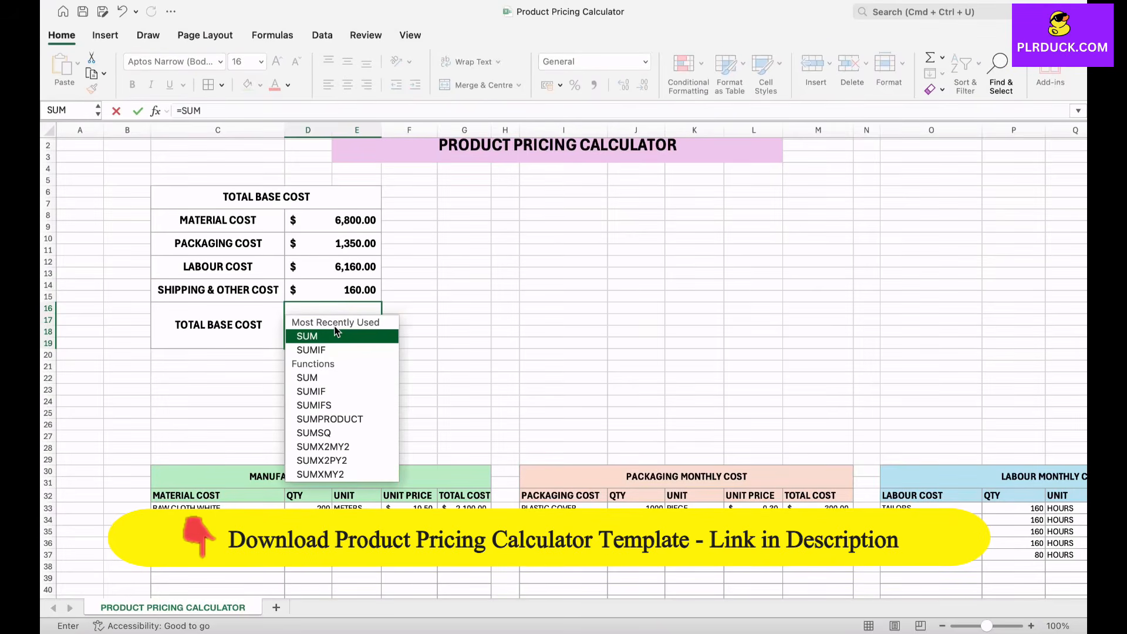
pyautogui.doubleClick(338, 336)
pyautogui.moveTo(299, 218); pyautogui.dragTo(370, 291)
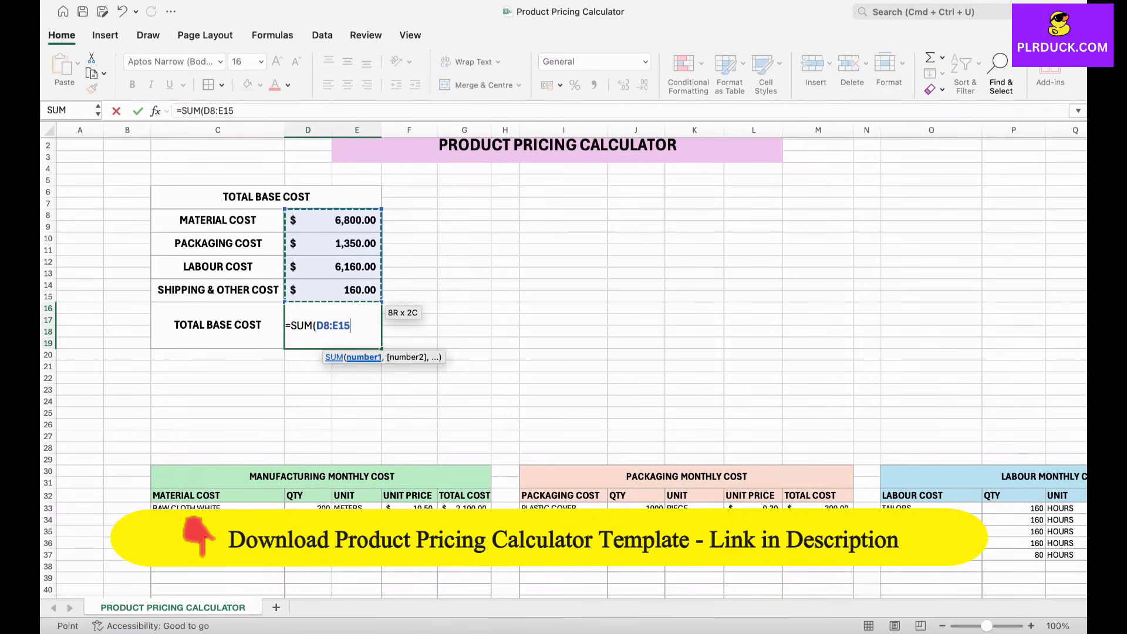
pyautogui.write(')')
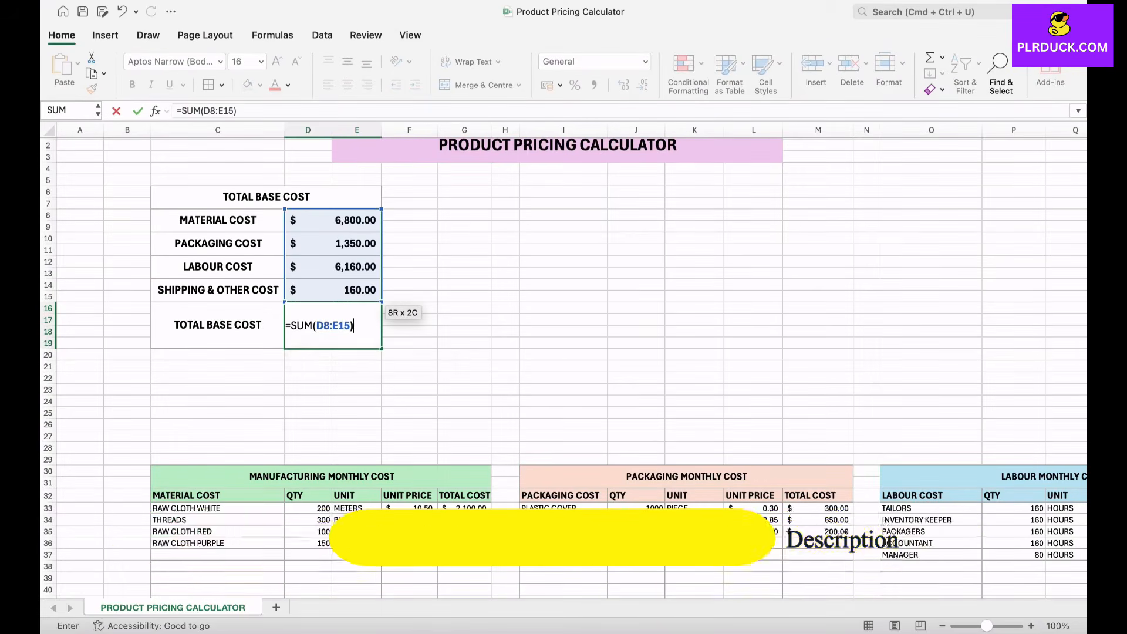
pyautogui.press('Return')
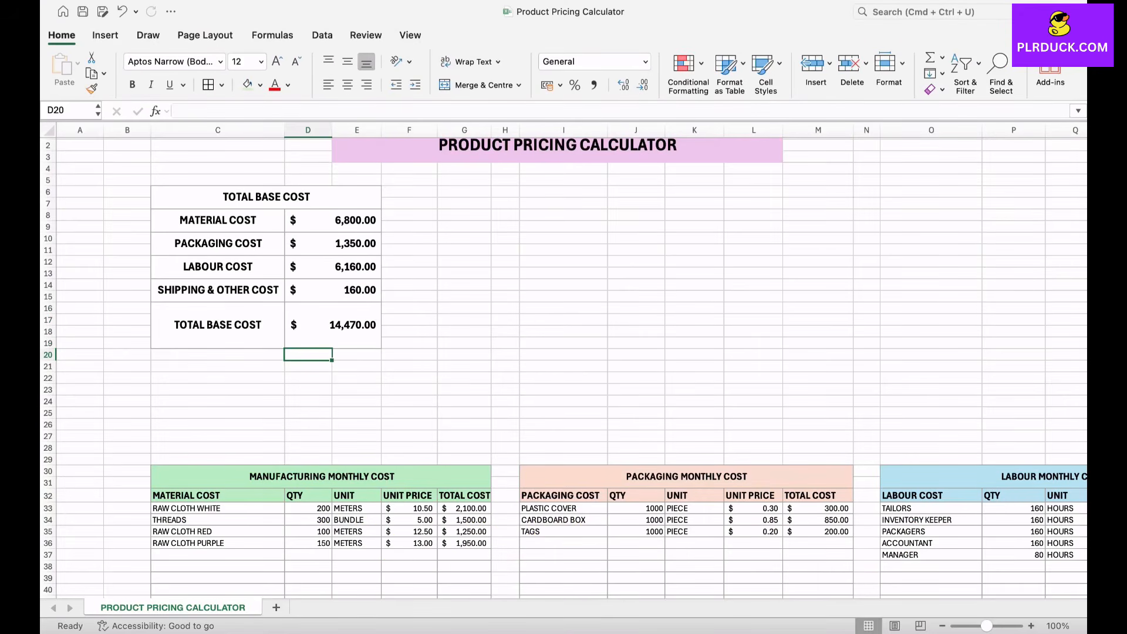
# Step: Fill the Total Base Cost table's heading with medium green and its row labels in column C with a lighter green
pyautogui.scroll(1, 563, 370)
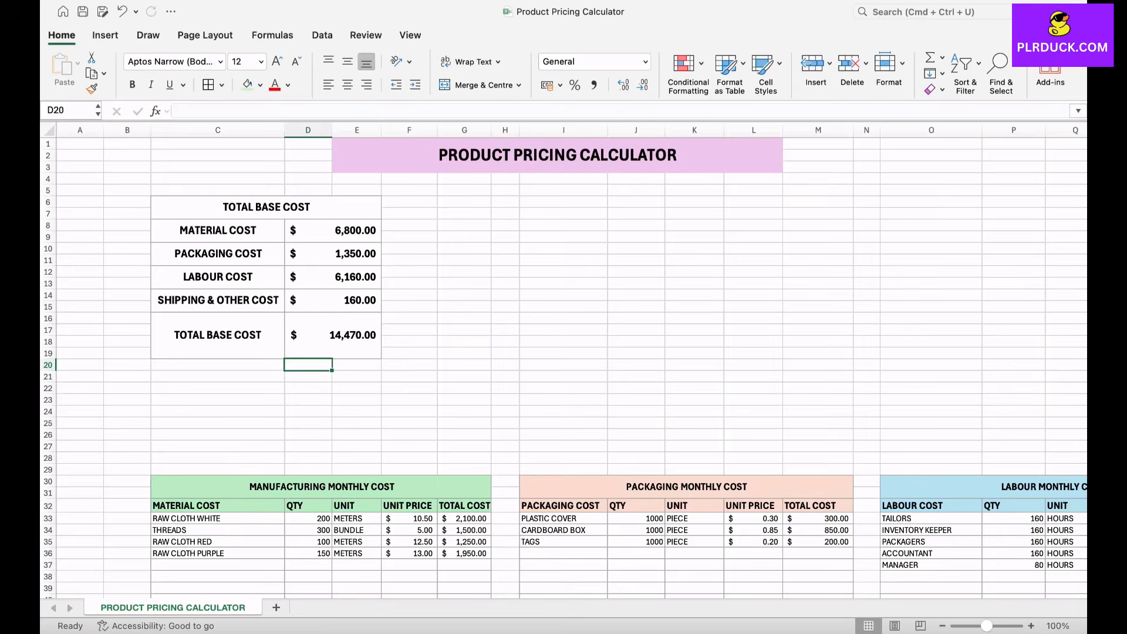
pyautogui.click(266, 207)
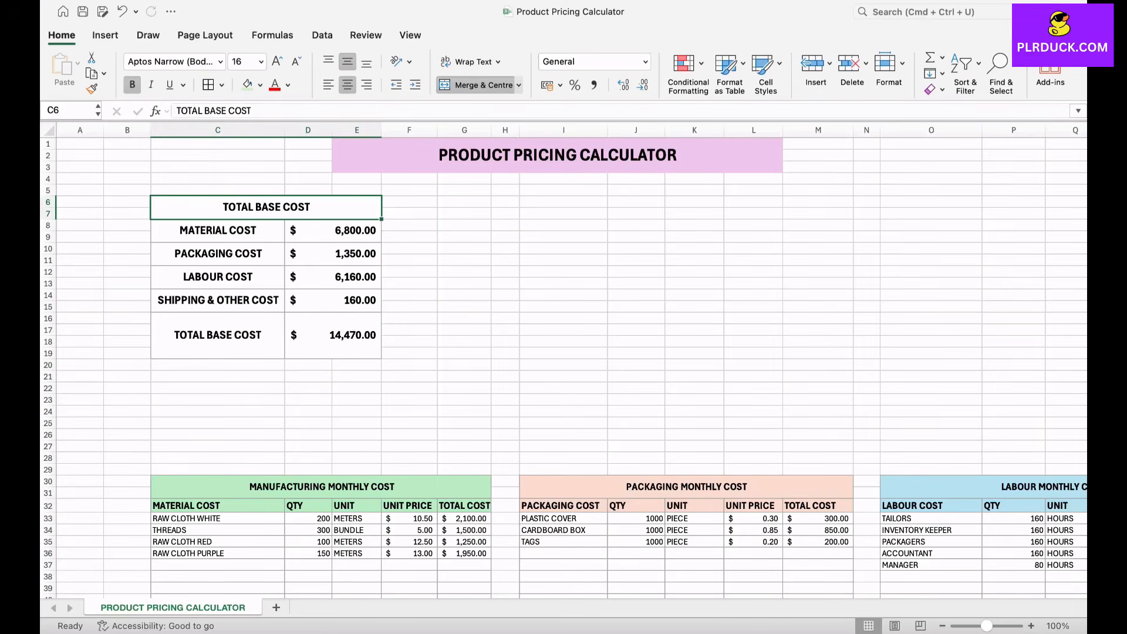
pyautogui.click(261, 86)
pyautogui.click(330, 189)
pyautogui.click(218, 231)
pyautogui.moveTo(218, 231); pyautogui.dragTo(217, 335)
pyautogui.click(260, 86)
pyautogui.click(330, 176)
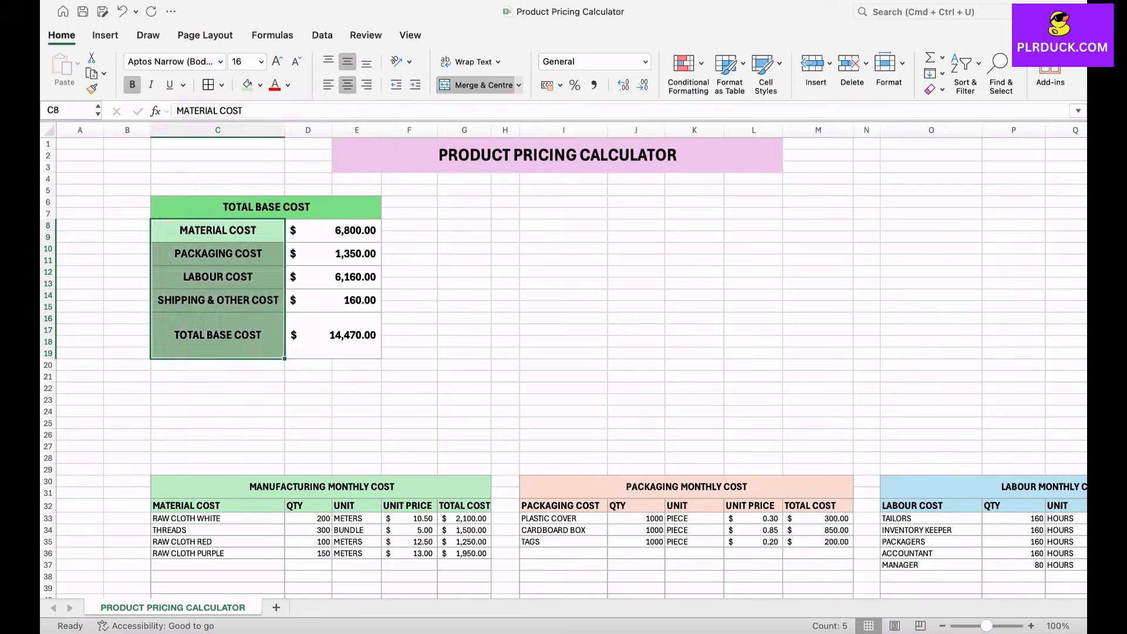
pyautogui.click(464, 284)
pyautogui.click(357, 400)
# Step: Insert five blank rows at row 22 to make more room above the monthly cost tables
pyautogui.click(218, 389)
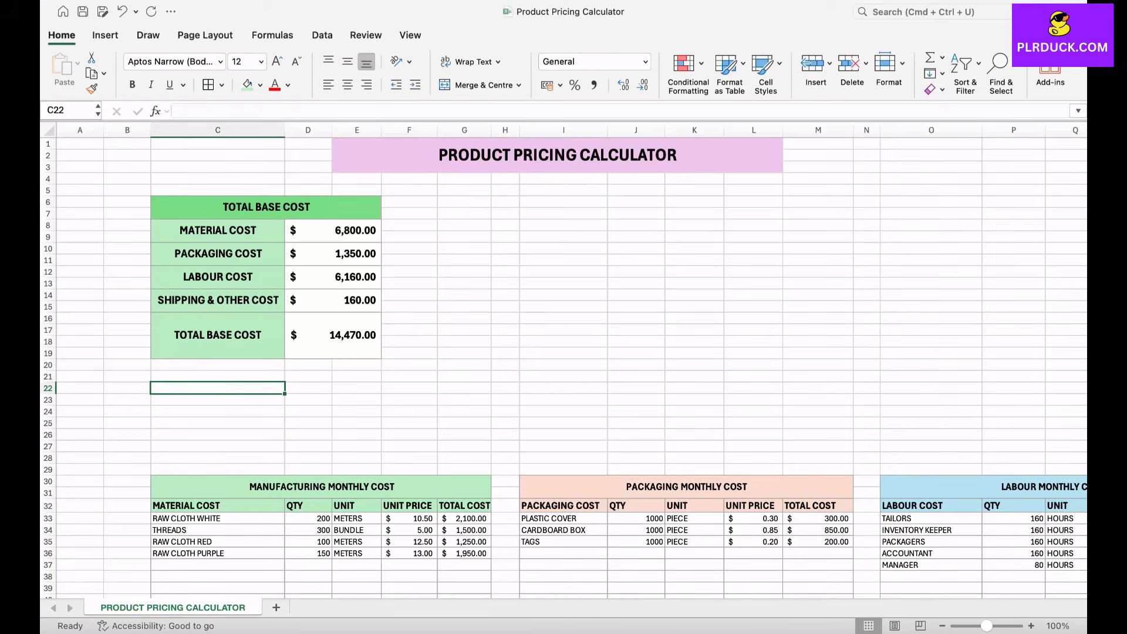
pyautogui.rightClick(48, 388)
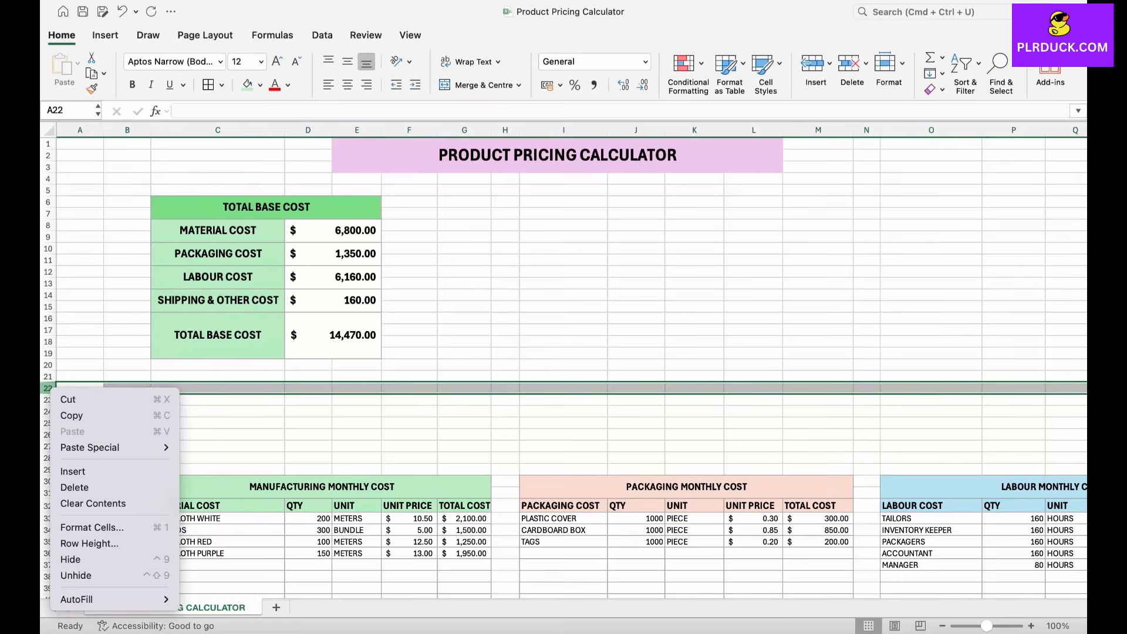
pyautogui.click(76, 487)
pyautogui.rightClick(48, 388)
pyautogui.click(62, 388)
pyautogui.rightClick(62, 388)
pyautogui.click(94, 314)
pyautogui.click(103, 354)
pyautogui.rightClick(48, 388)
pyautogui.click(69, 472)
pyautogui.click(71, 471)
pyautogui.rightClick(48, 388)
pyautogui.click(72, 470)
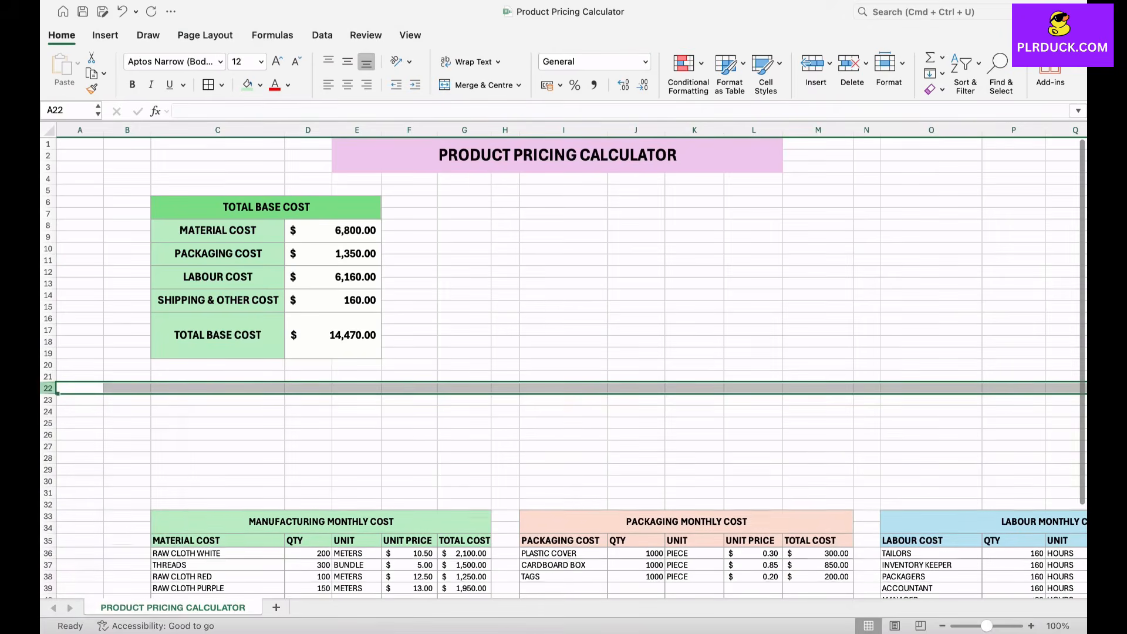
pyautogui.rightClick(48, 388)
pyautogui.click(72, 470)
pyautogui.rightClick(48, 388)
pyautogui.click(71, 470)
pyautogui.click(218, 435)
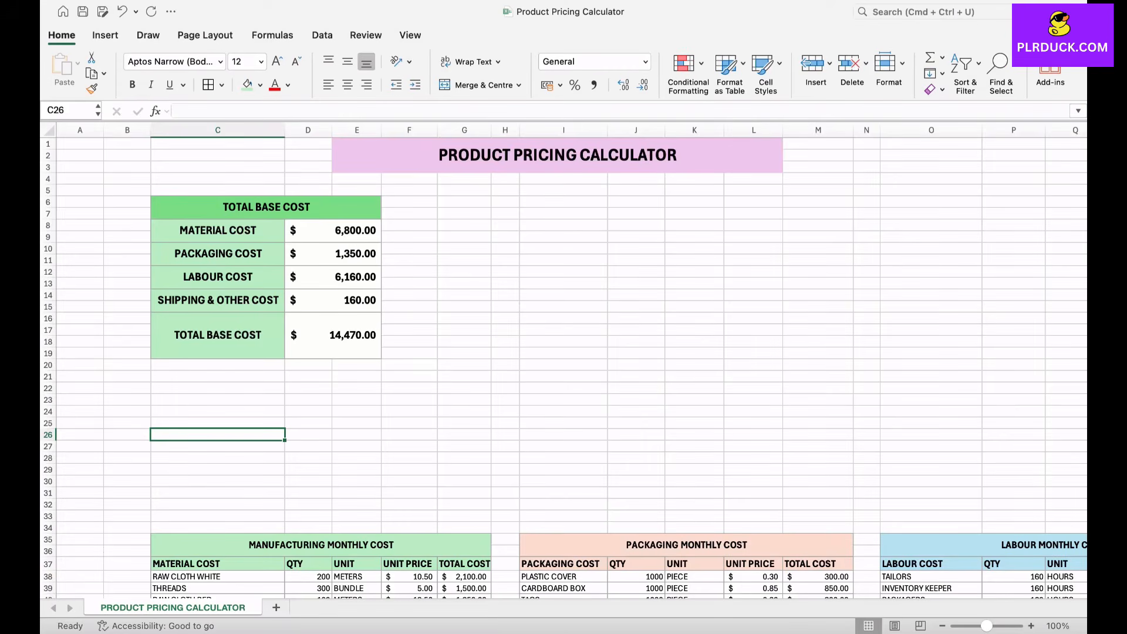
# Step: Merge and centre C22:E22 and enter the heading PRICING BY PROFIT MARGIN
pyautogui.moveTo(217, 399); pyautogui.dragTo(356, 400)
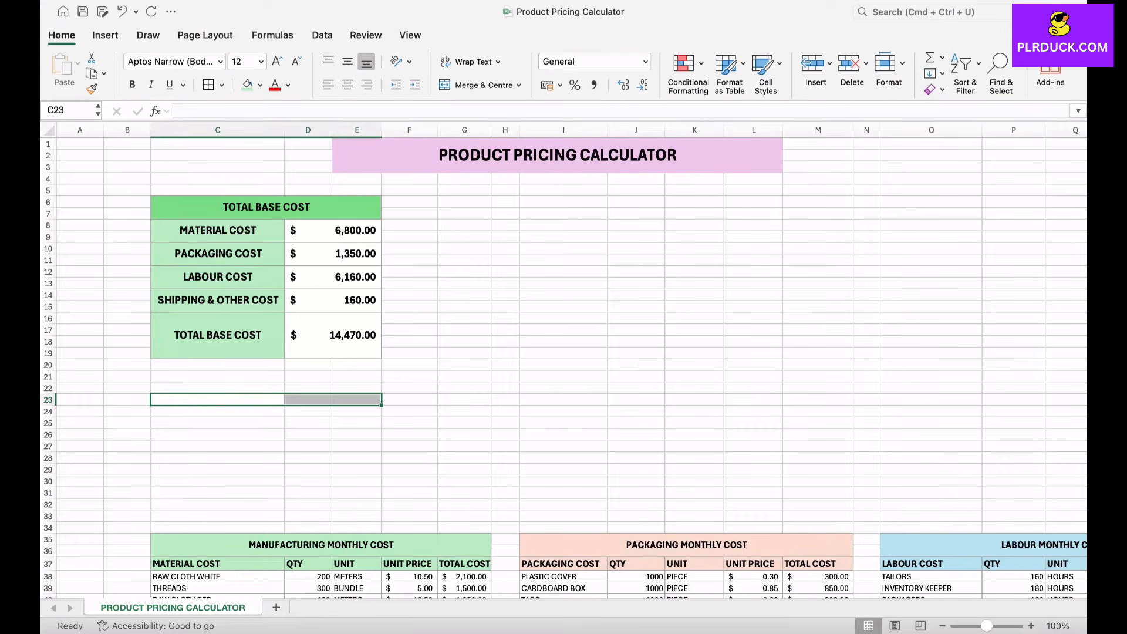
pyautogui.moveTo(218, 389); pyautogui.dragTo(358, 388)
pyautogui.click(478, 85)
pyautogui.write('PRICIN')
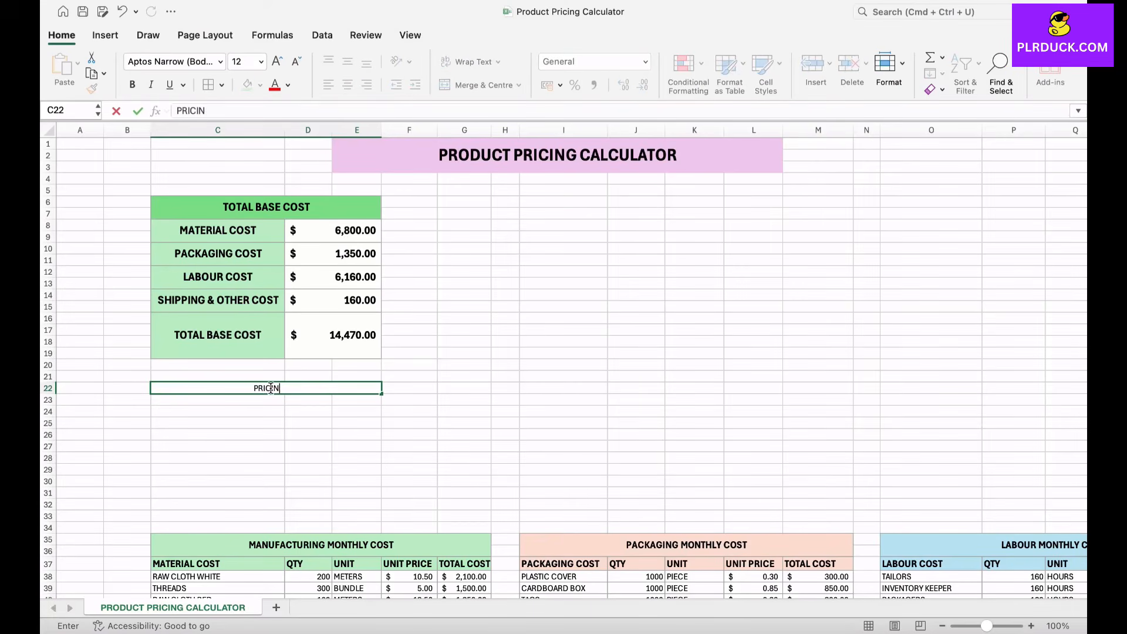
pyautogui.write('G BY PROF')
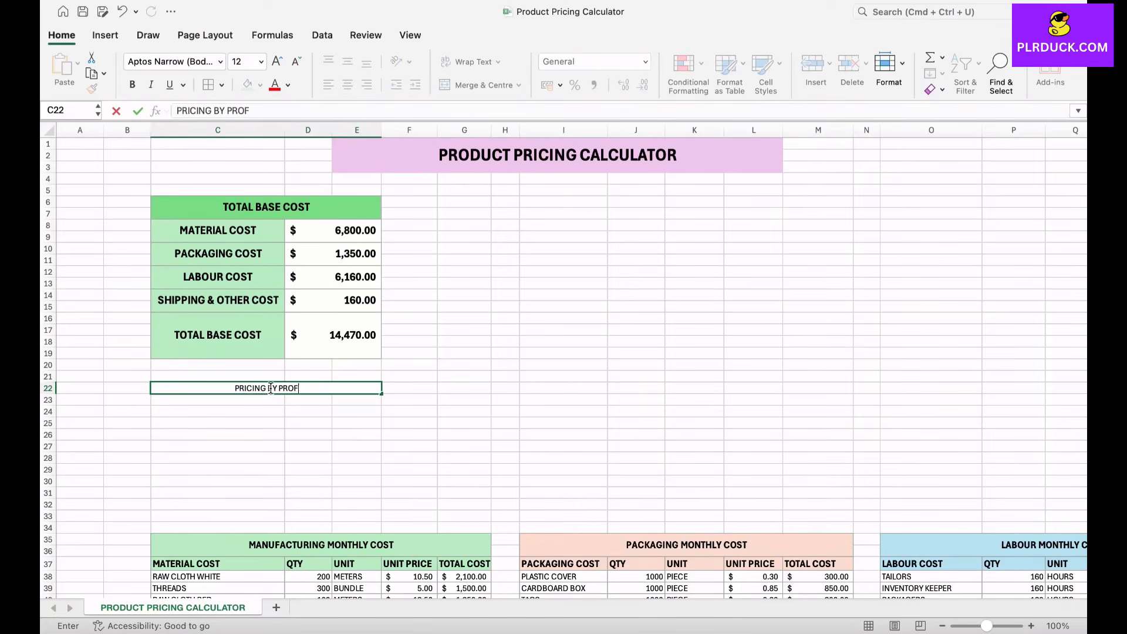
pyautogui.write('IT MARGIN')
pyautogui.press('Return')
pyautogui.press('Up')
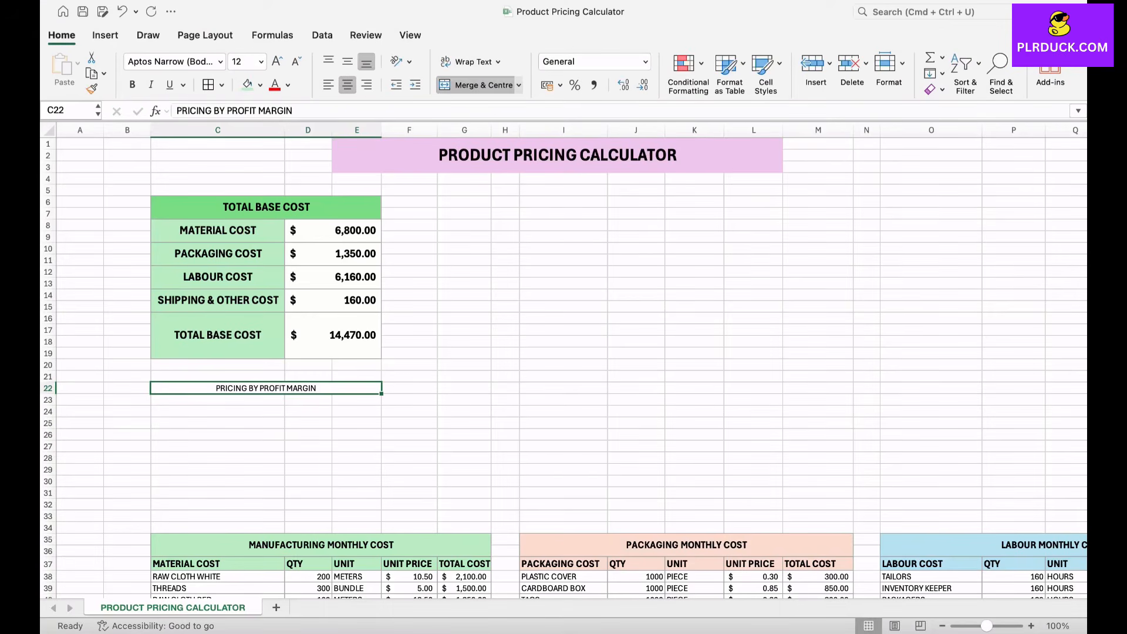
# Step: Format the PRICING BY PROFIT MARGIN heading with a light orange fill and bold 14-point text
pyautogui.click(259, 84)
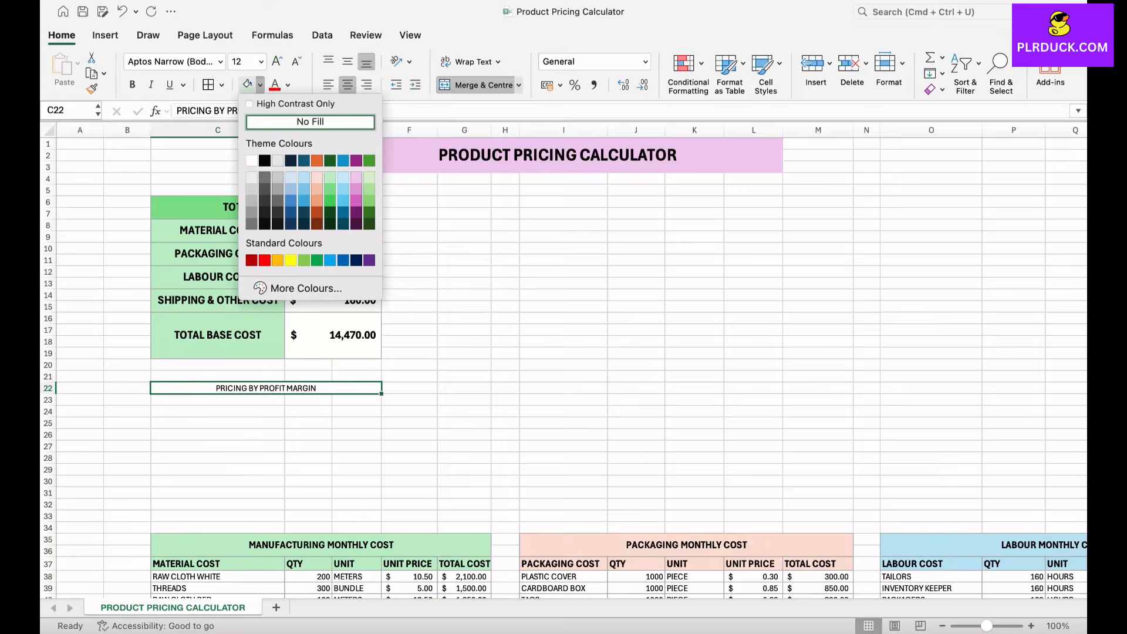
pyautogui.click(317, 189)
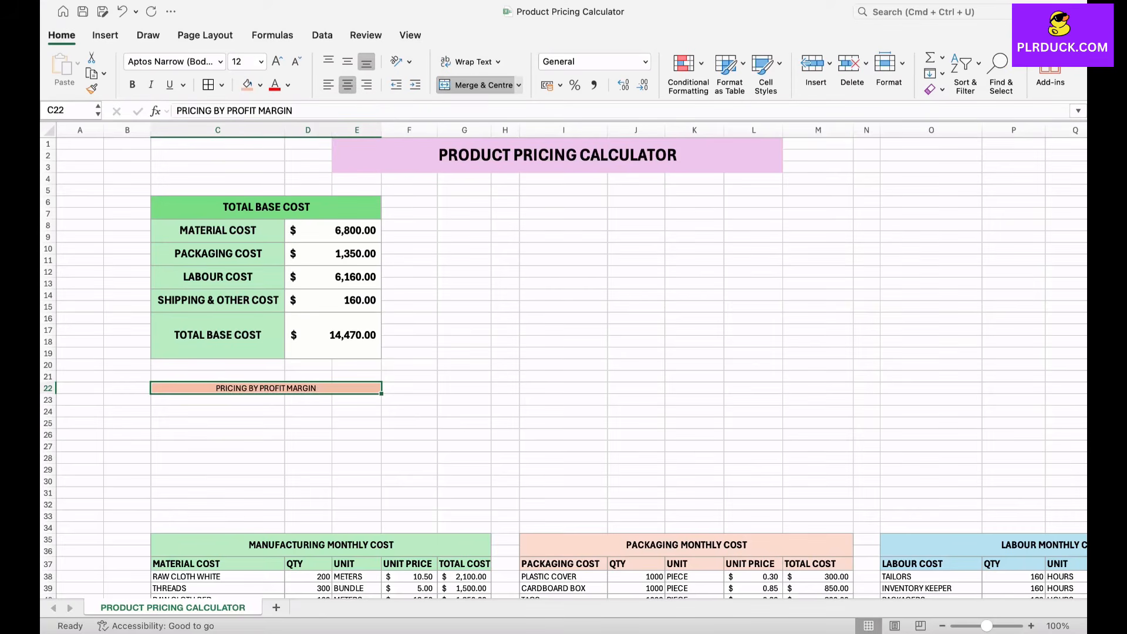
pyautogui.click(277, 62)
pyautogui.click(132, 84)
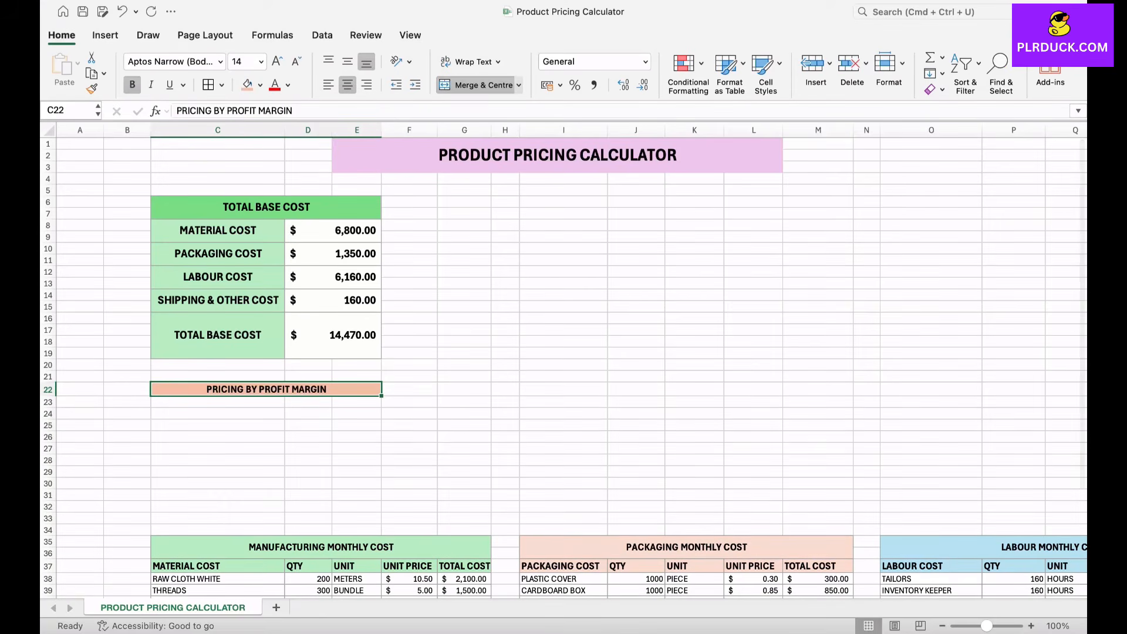
# Step: Enter the row labels PROFIT MARGIN, DISCOUNT, SALES TAX and FINAL SALES PRICE in C23 to C26
pyautogui.click(217, 402)
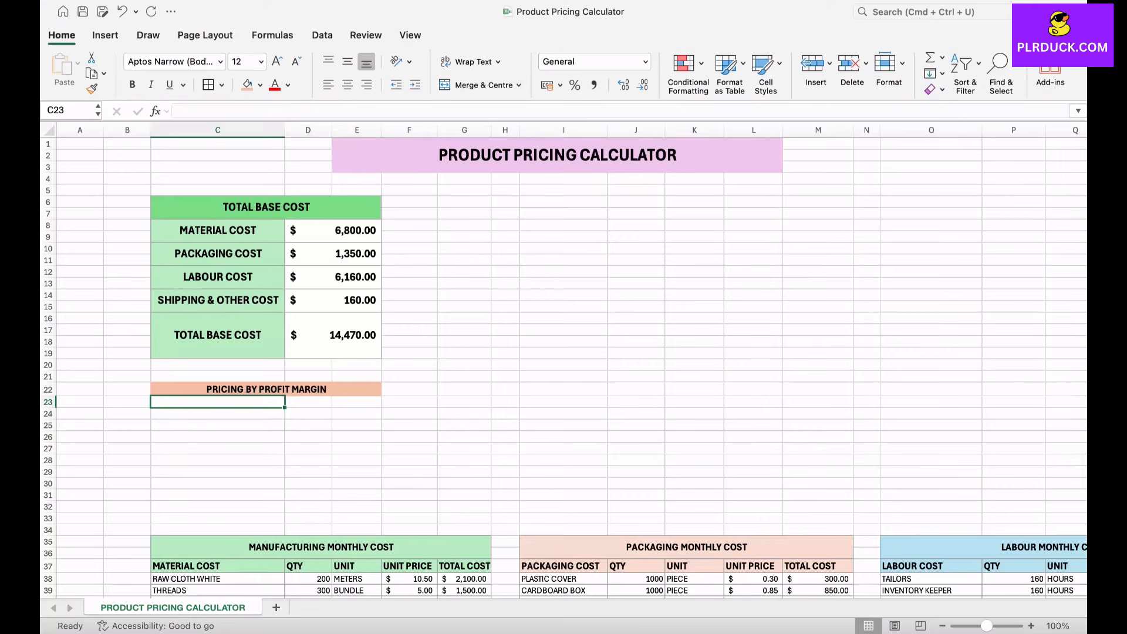
pyautogui.write('PRO')
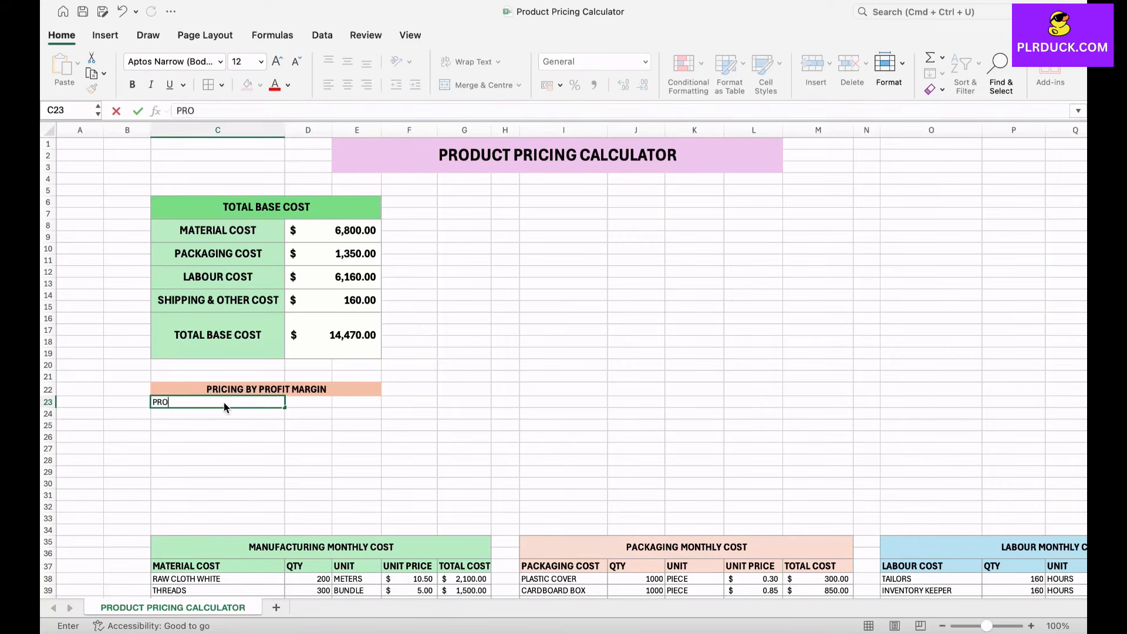
pyautogui.write('FIT MARGIN')
pyautogui.press('Return')
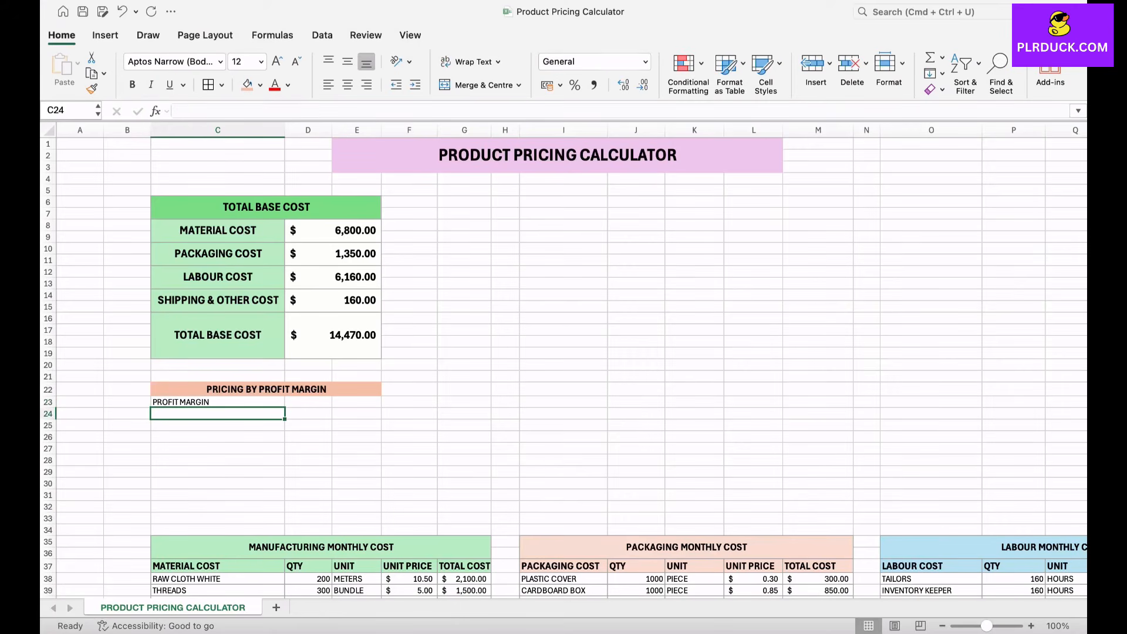
pyautogui.write('DISCOUNT')
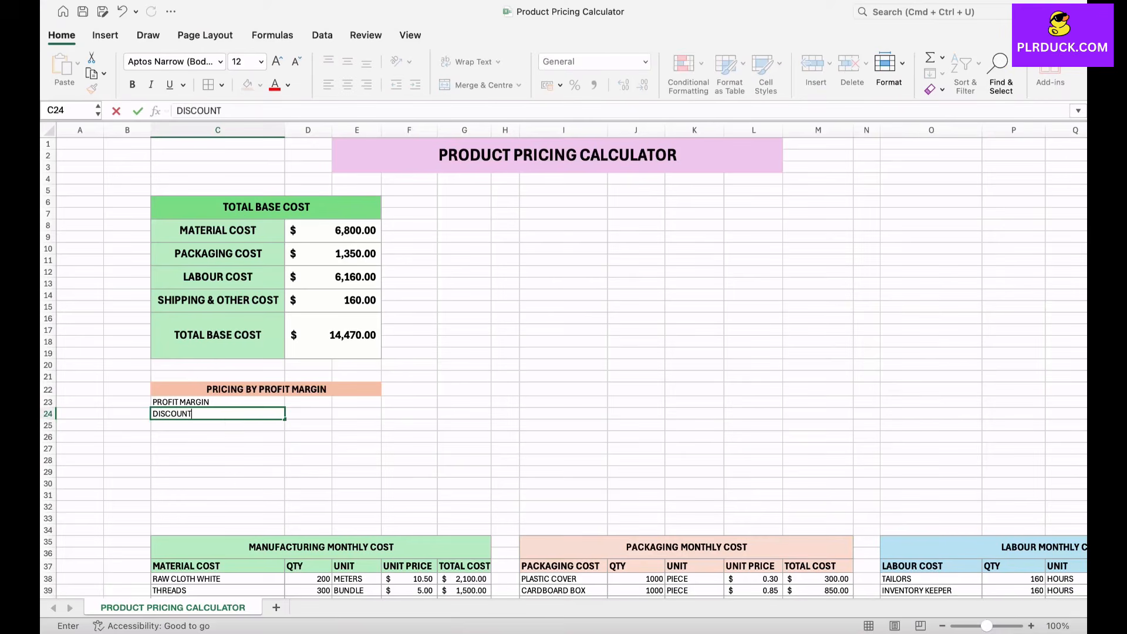
pyautogui.press('Return')
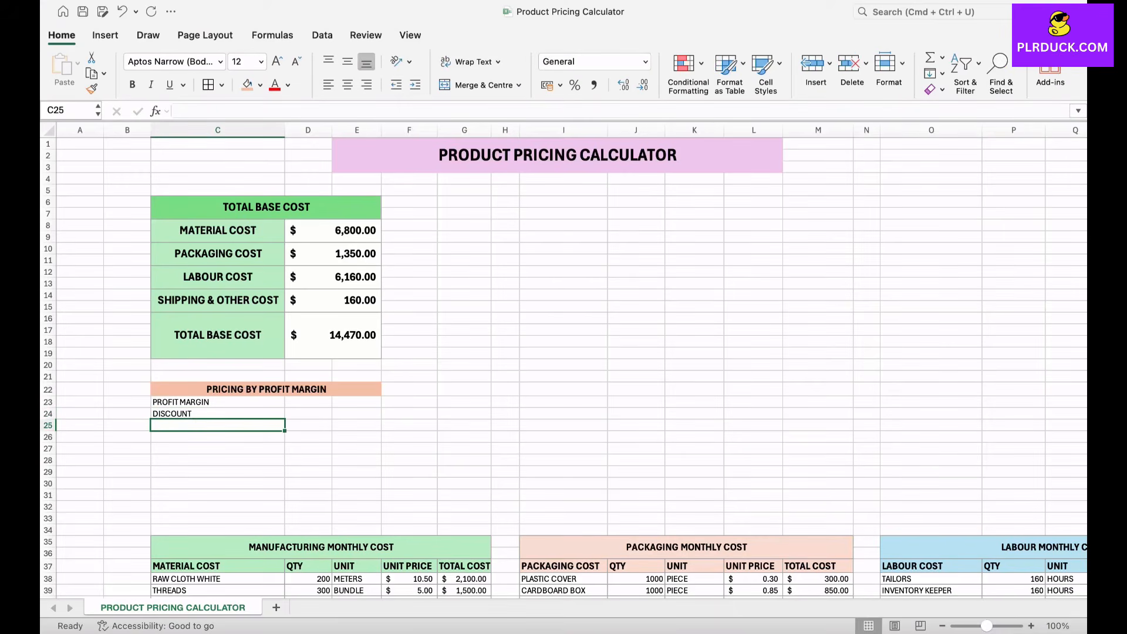
pyautogui.write('SALES TAX')
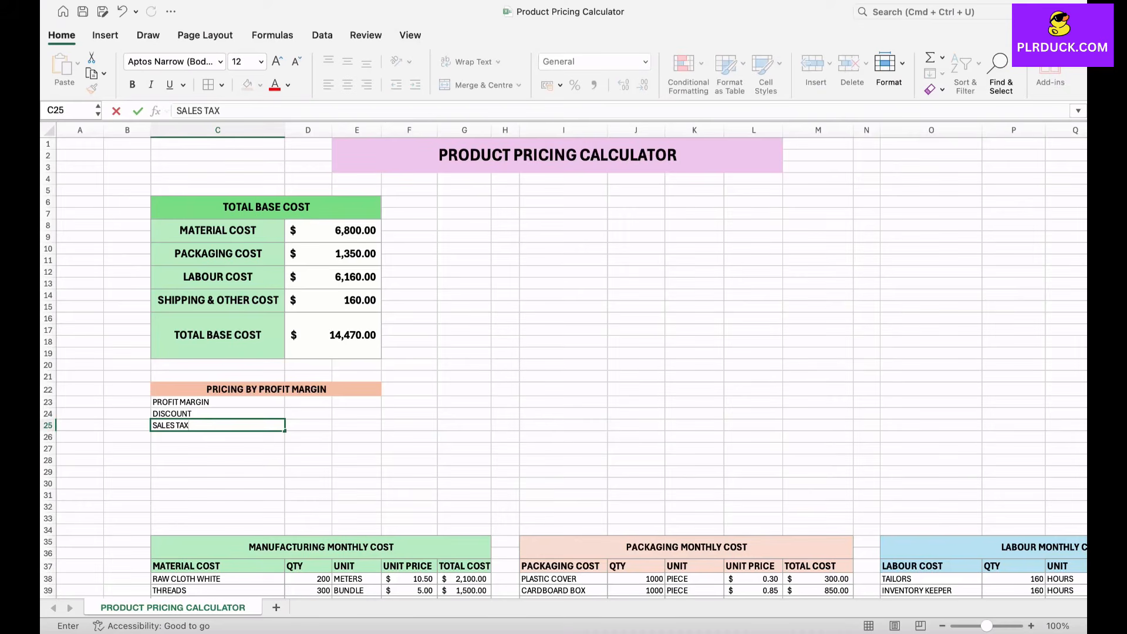
pyautogui.press('Return')
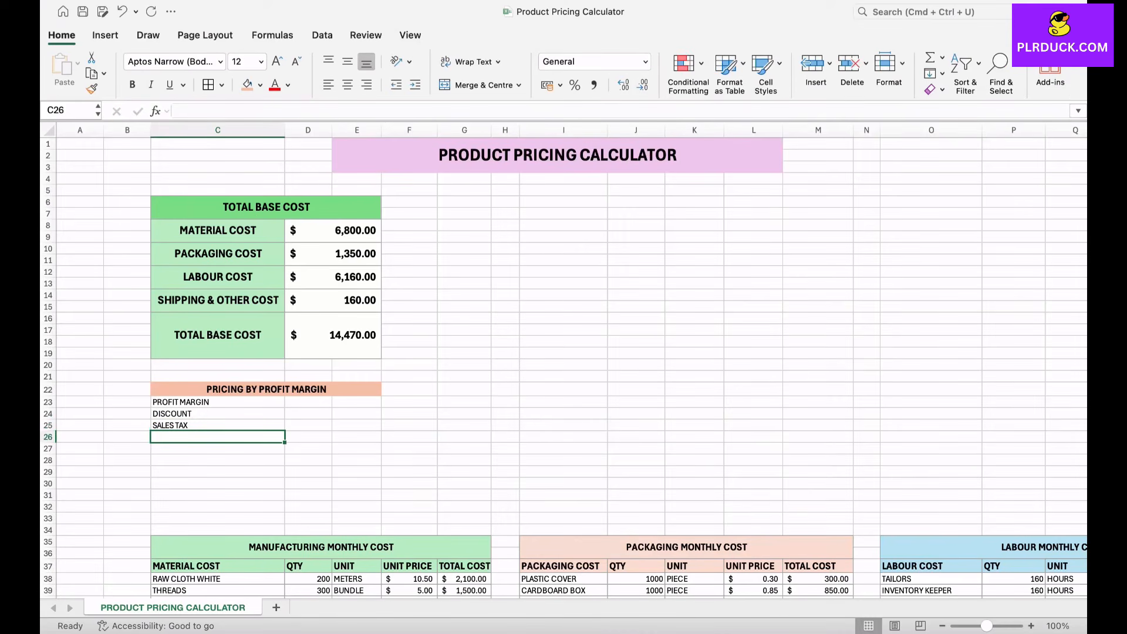
pyautogui.write('FIN')
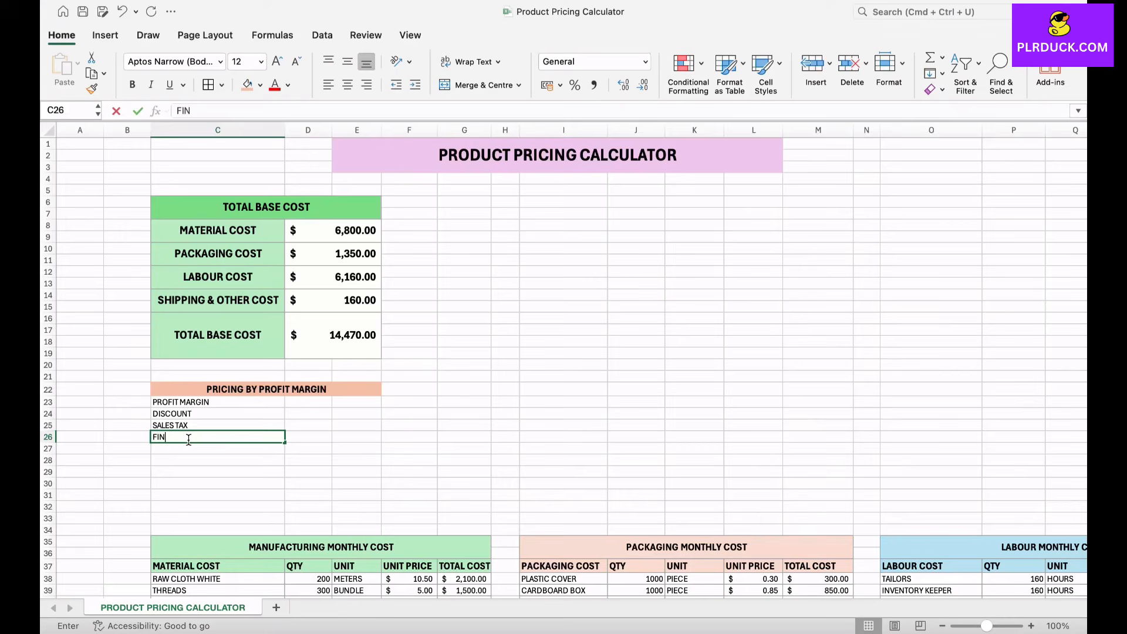
pyautogui.write('AL SALES PRICE')
pyautogui.press('Return')
pyautogui.press('Return')
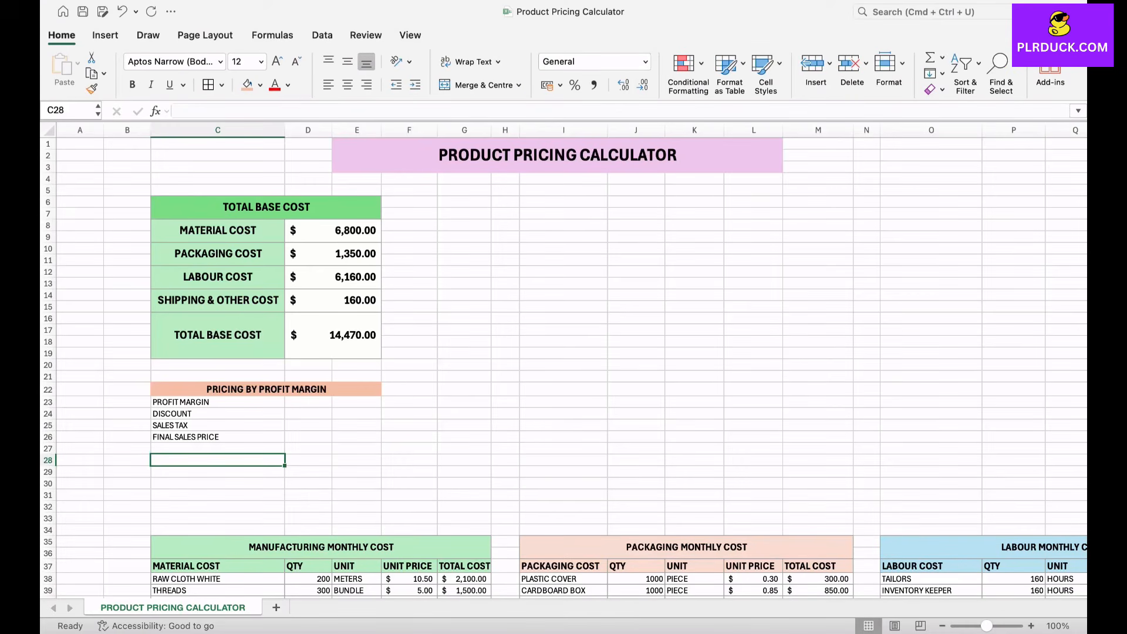
# Step: Make the four labels in C23:C26 bold and fill them with the palest orange
pyautogui.click(217, 436)
pyautogui.moveTo(218, 402); pyautogui.dragTo(218, 438)
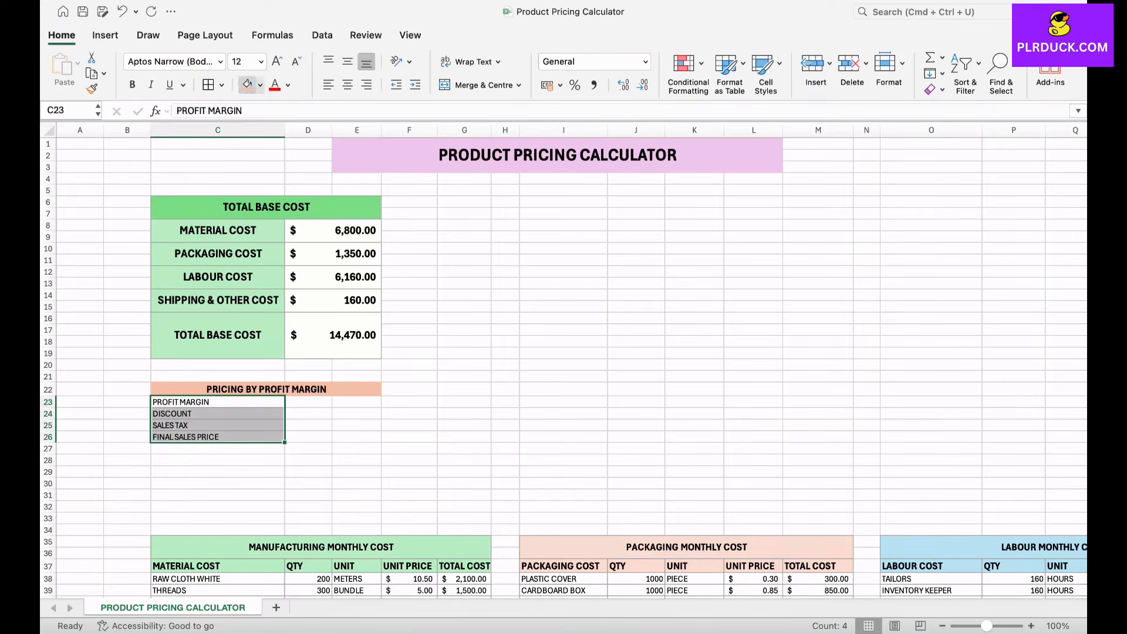
pyautogui.click(132, 84)
pyautogui.click(260, 85)
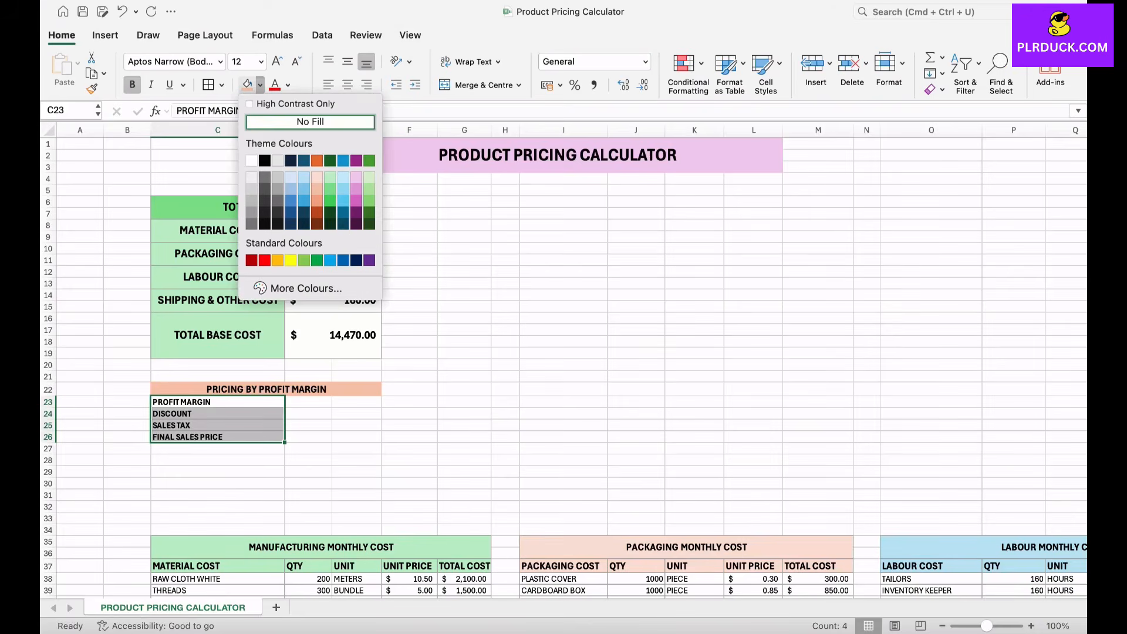
pyautogui.click(317, 176)
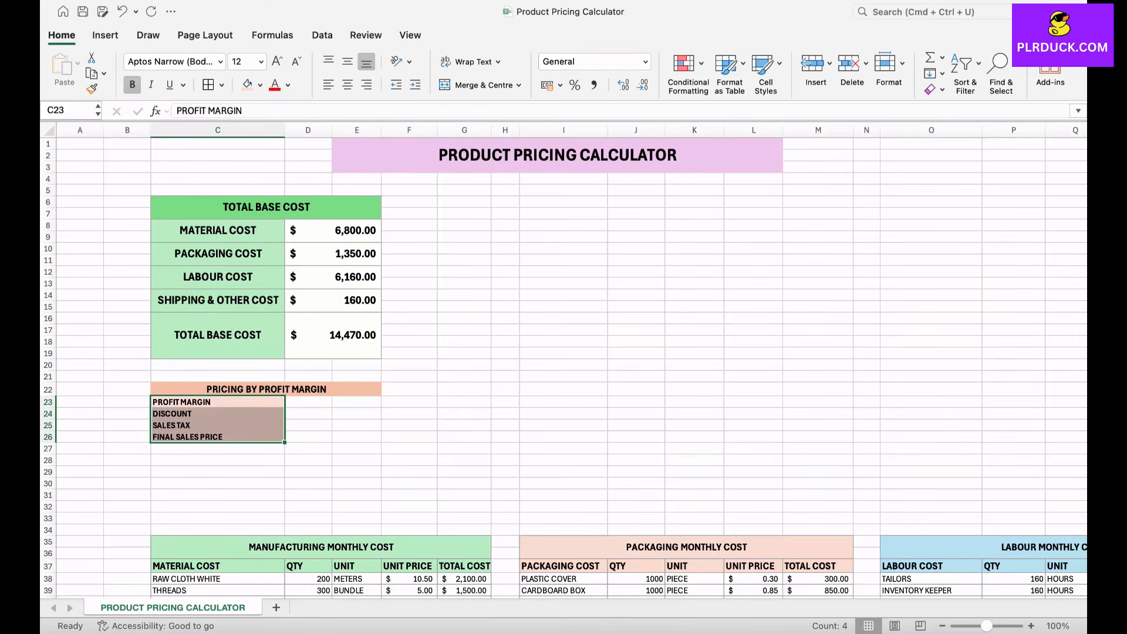
# Step: Merge D23:E26 across so that each pricing row has one value cell
pyautogui.moveTo(308, 402); pyautogui.dragTo(357, 437)
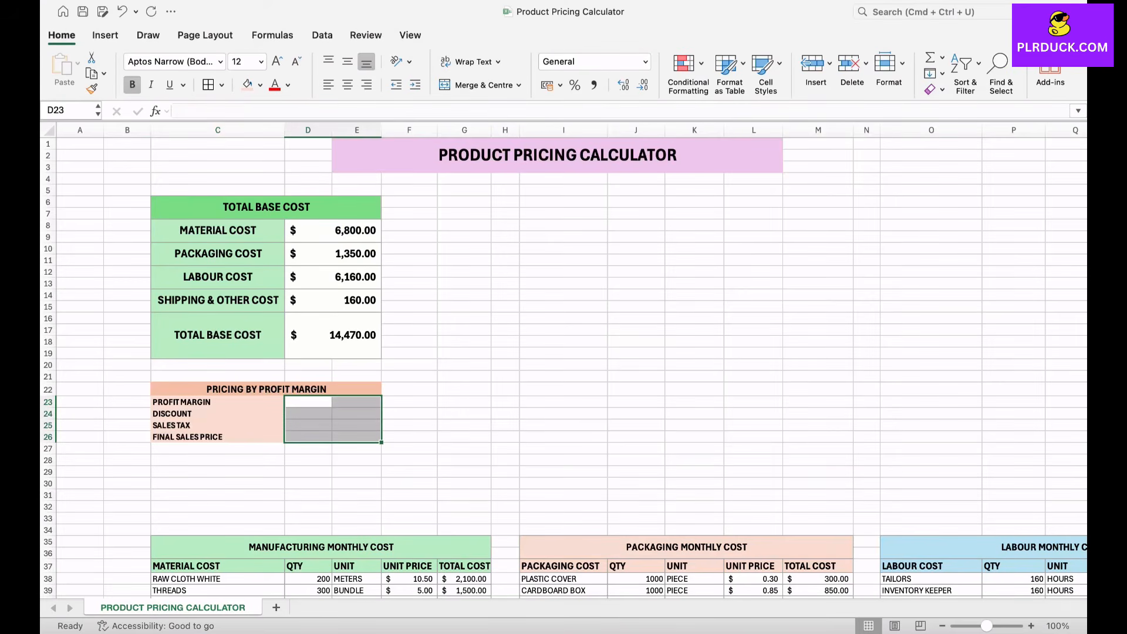
pyautogui.click(519, 85)
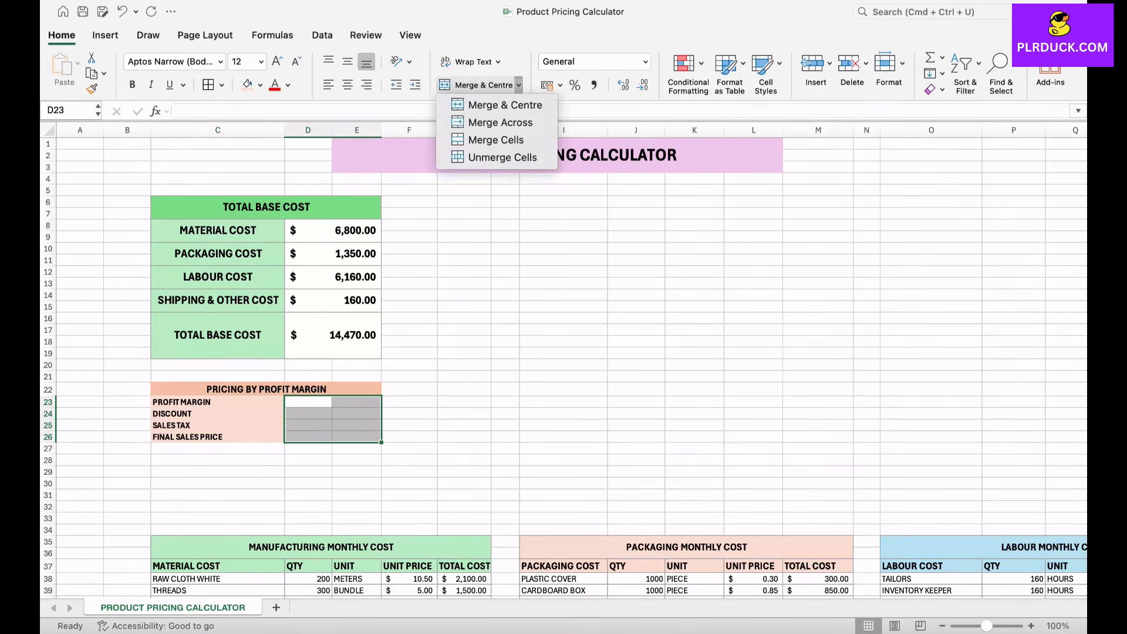
pyautogui.click(470, 121)
pyautogui.click(409, 414)
pyautogui.click(346, 426)
# Step: Apply the Percentage format to the profit margin, discount and sales tax value cells
pyautogui.click(346, 402)
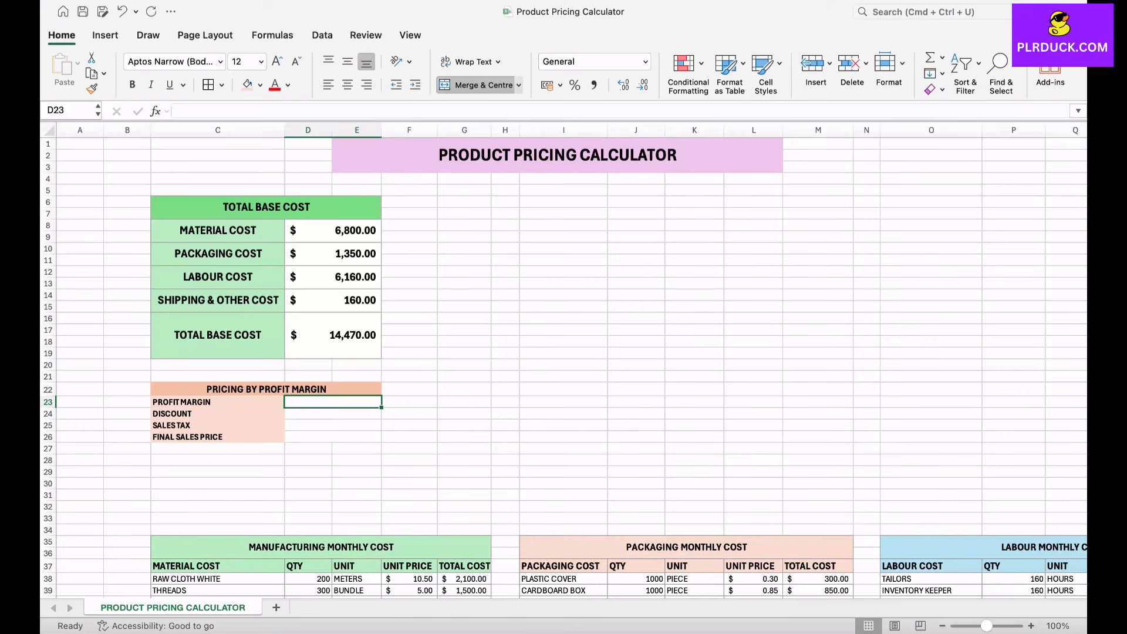
pyautogui.moveTo(333, 402); pyautogui.dragTo(333, 426)
pyautogui.click(575, 85)
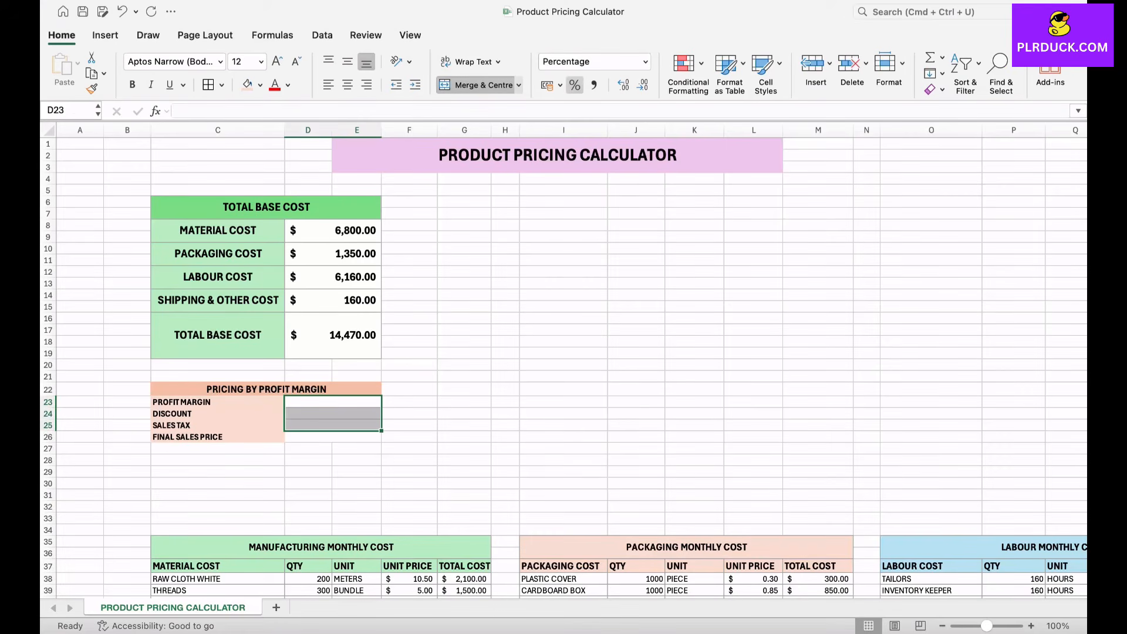
# Step: Enter a profit margin of 25%, a discount of 0% and a sales tax of 5% in D23 to D25
pyautogui.click(333, 403)
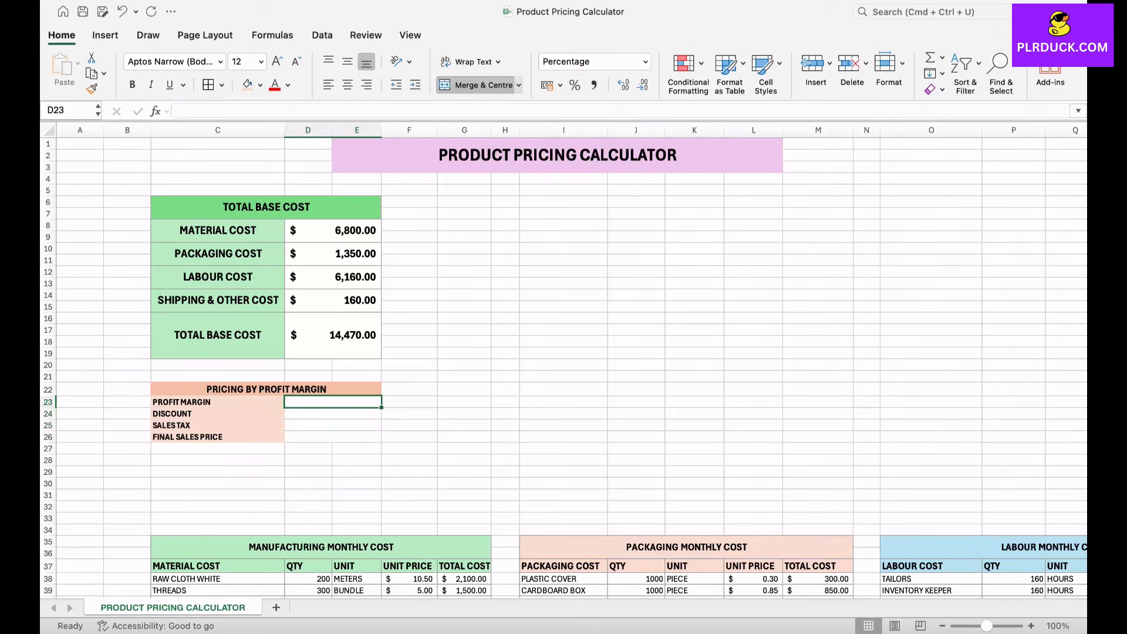
pyautogui.write('25')
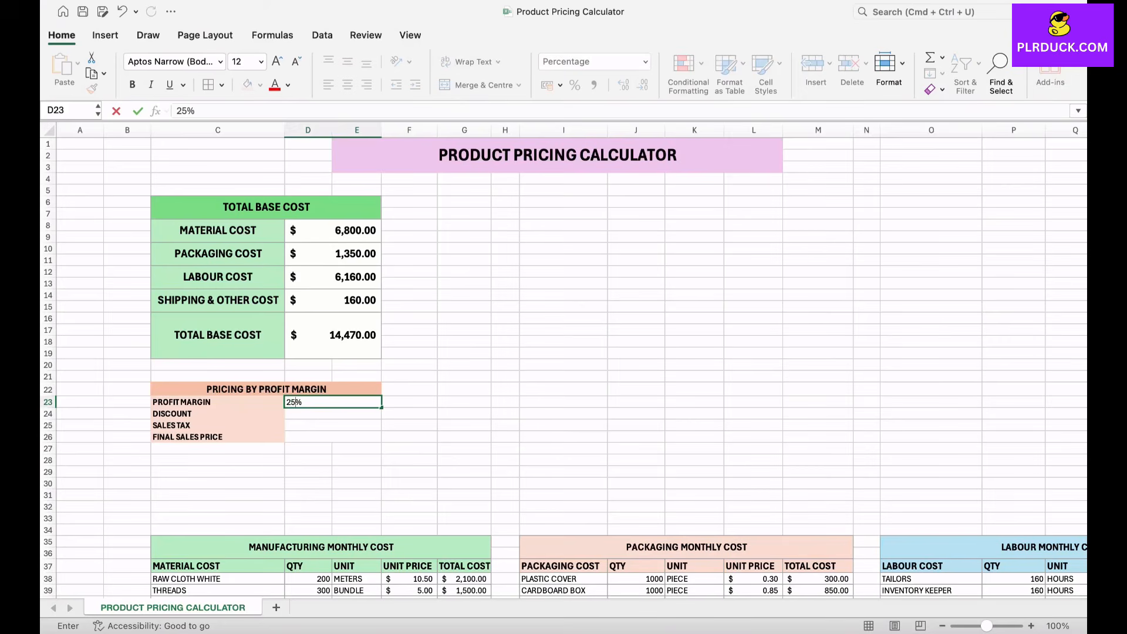
pyautogui.press('Return')
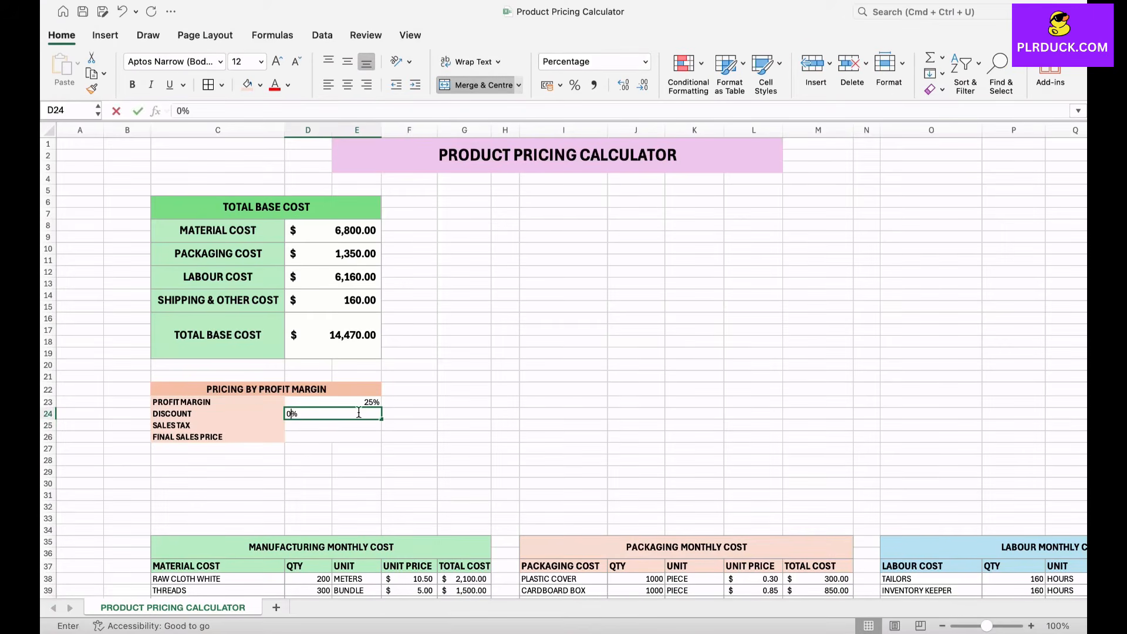
pyautogui.write('0')
pyautogui.press('Return')
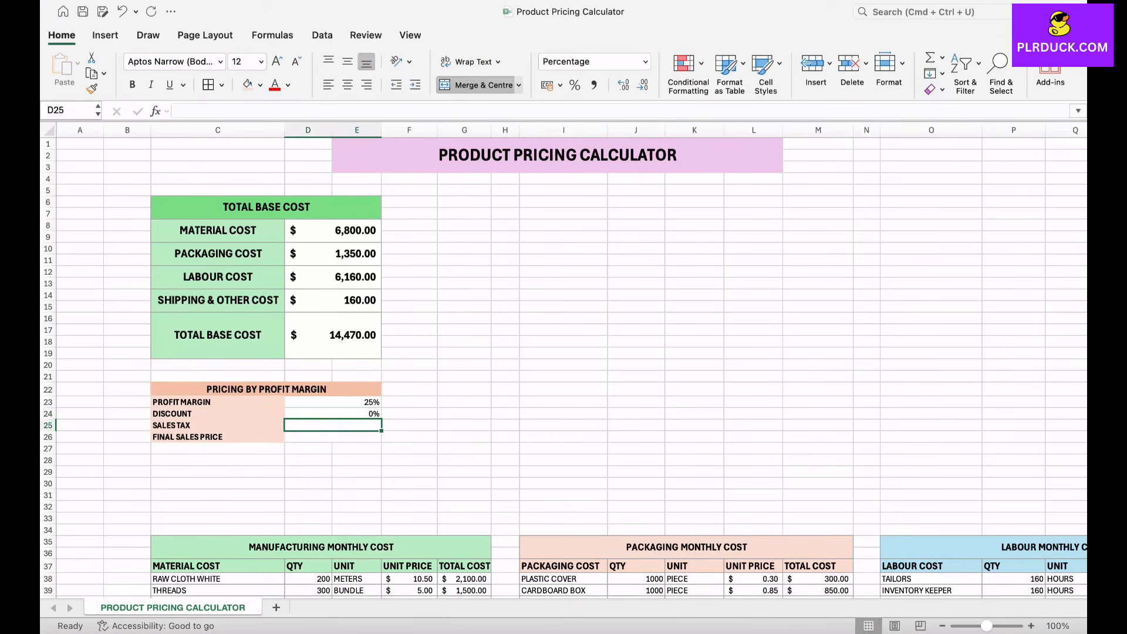
pyautogui.write('5')
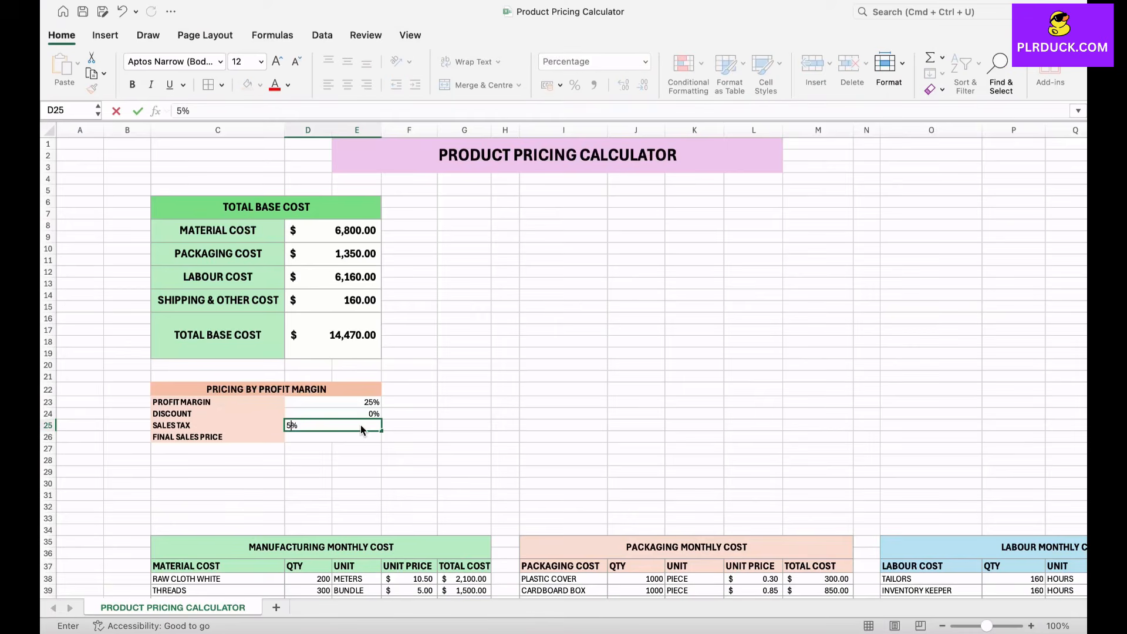
pyautogui.press('Return')
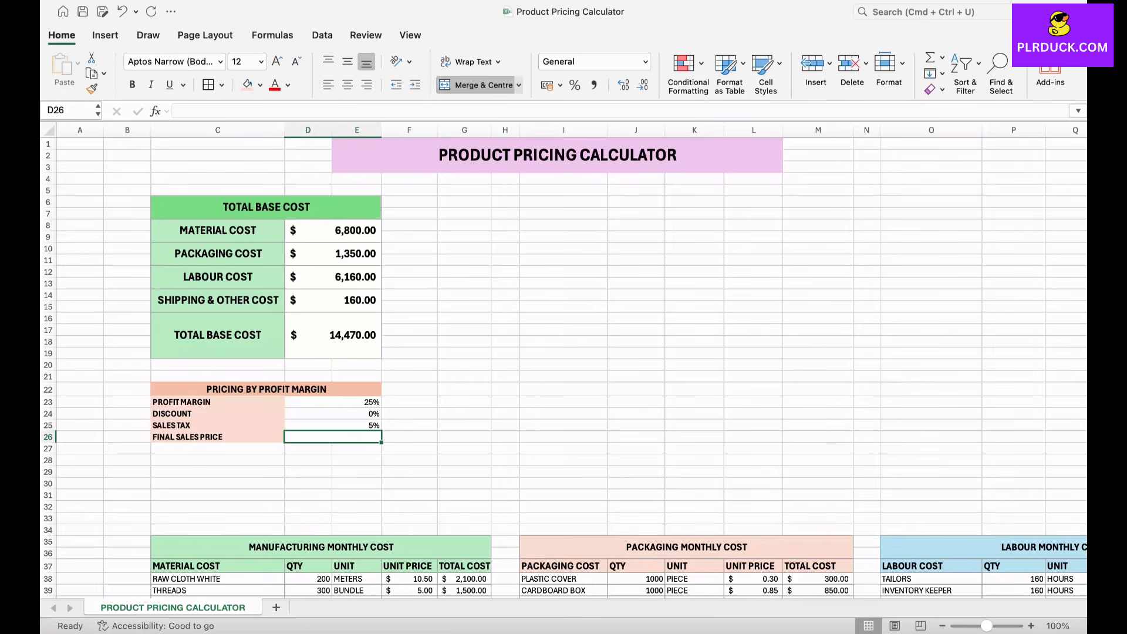
# Step: Calculate the final sales price in D26 with the formula =D16*(1+D23)/(1-D24)/(1-D25)
pyautogui.write('=')
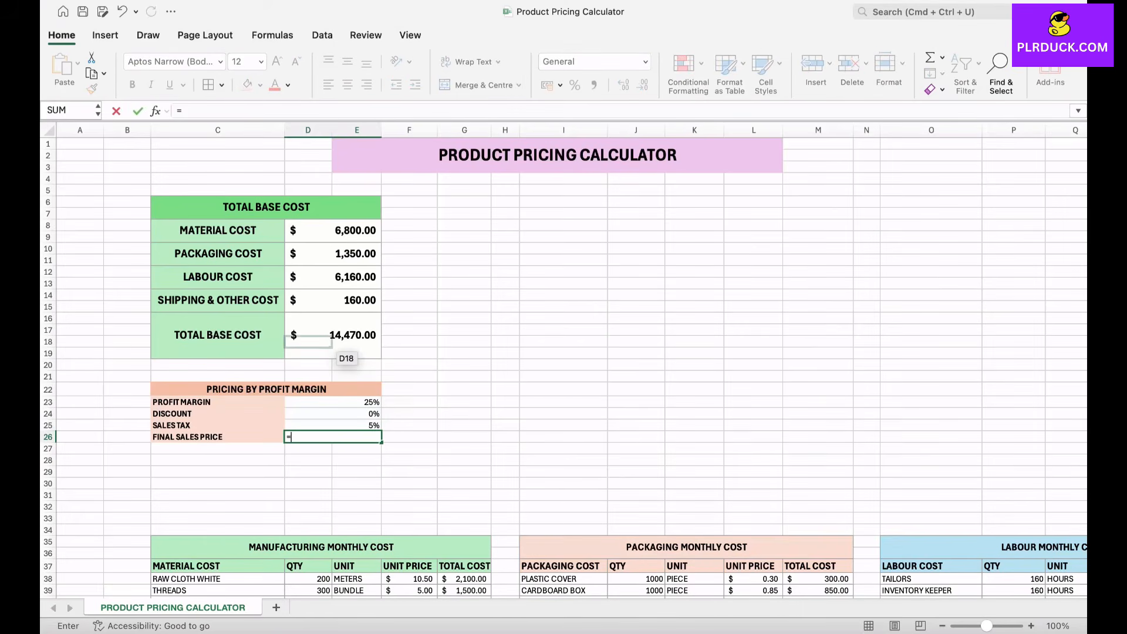
pyautogui.click(332, 345)
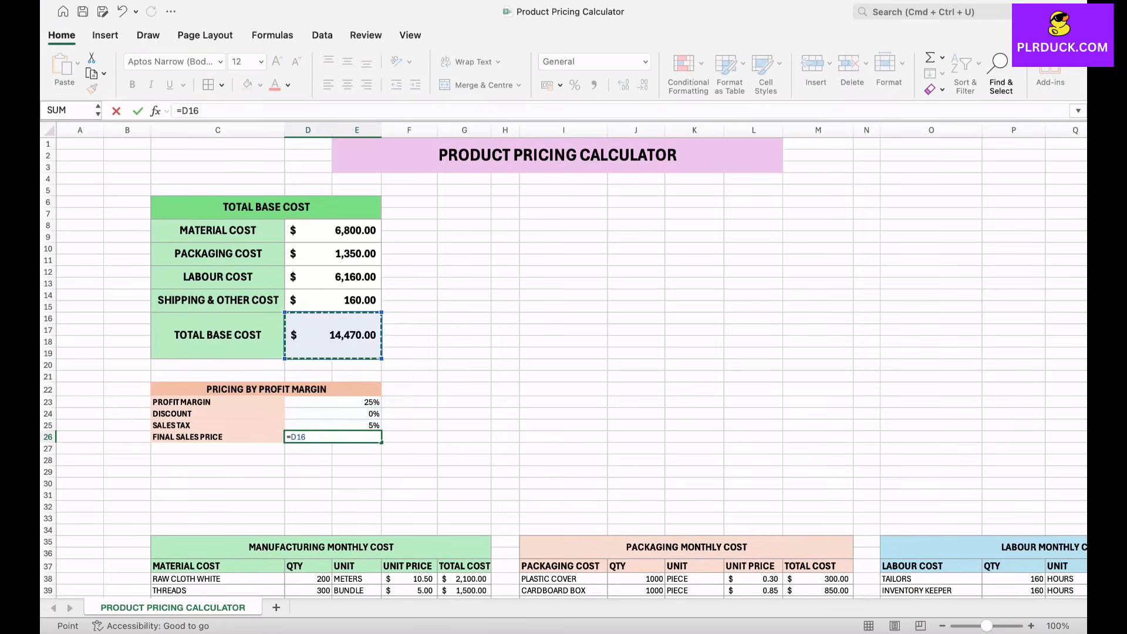
pyautogui.write('*')
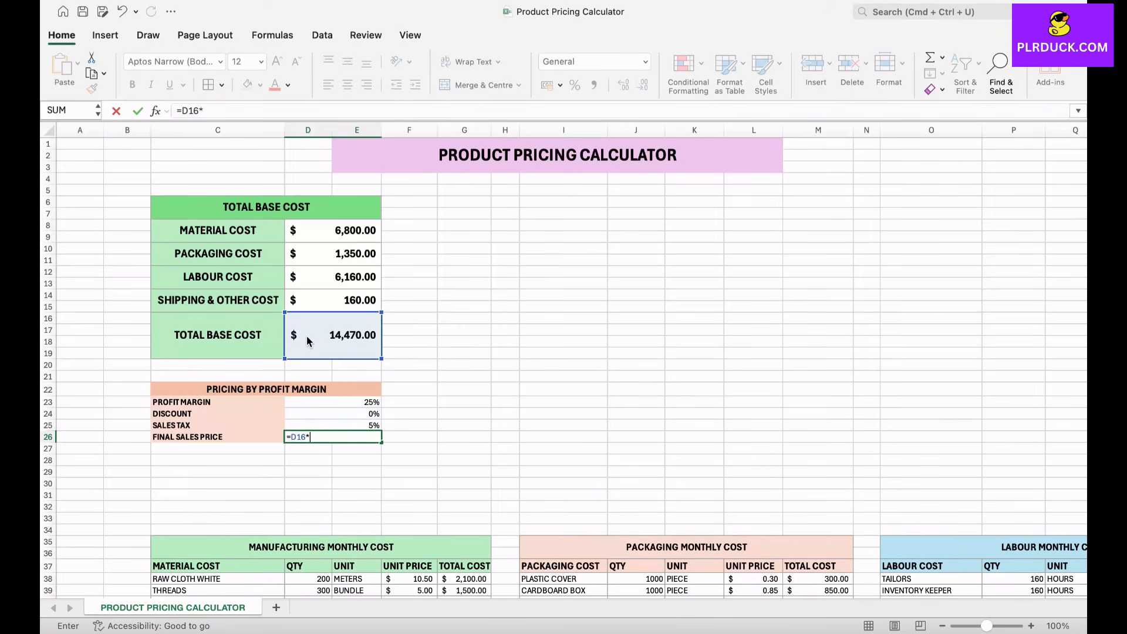
pyautogui.write('(1+')
pyautogui.click(333, 402)
pyautogui.write(')/(1-')
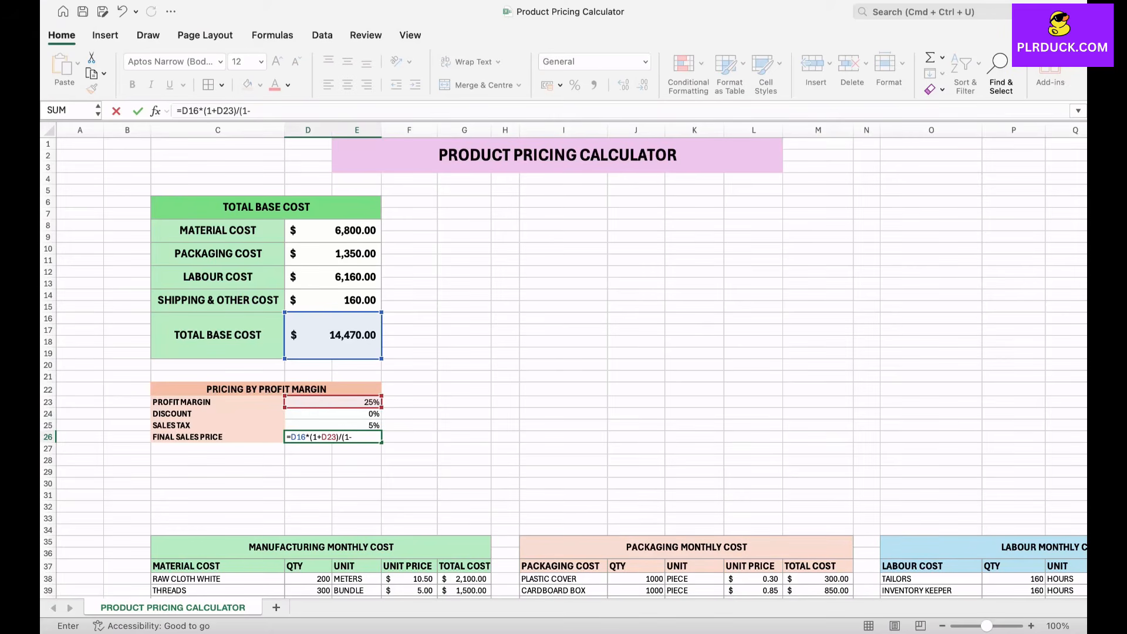
pyautogui.click(318, 414)
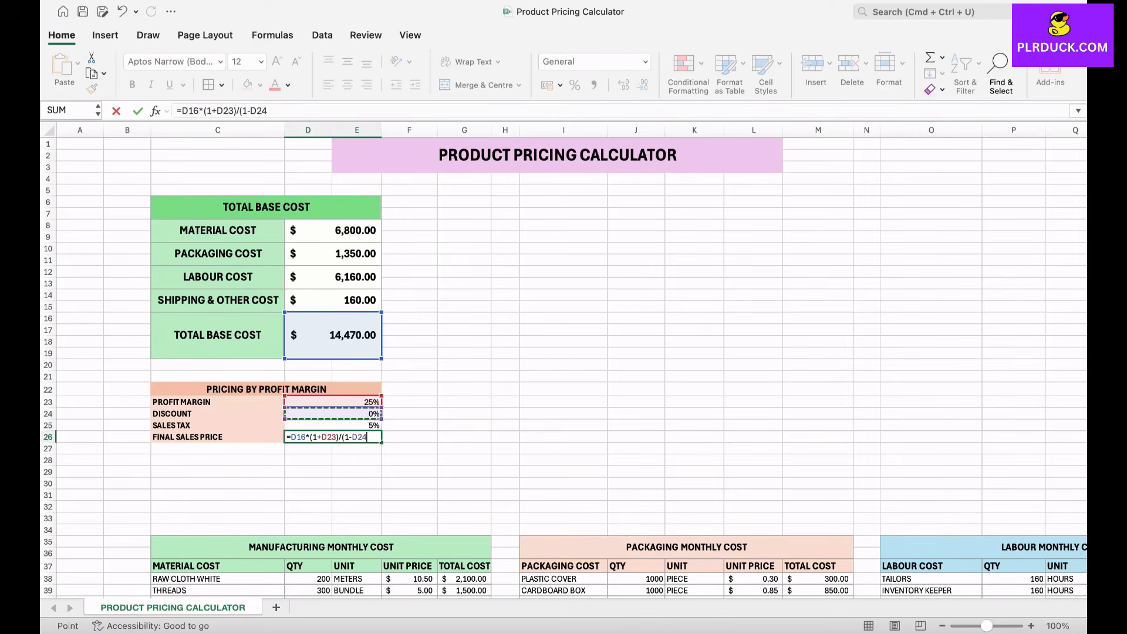
pyautogui.write(')/(1-')
pyautogui.click(321, 425)
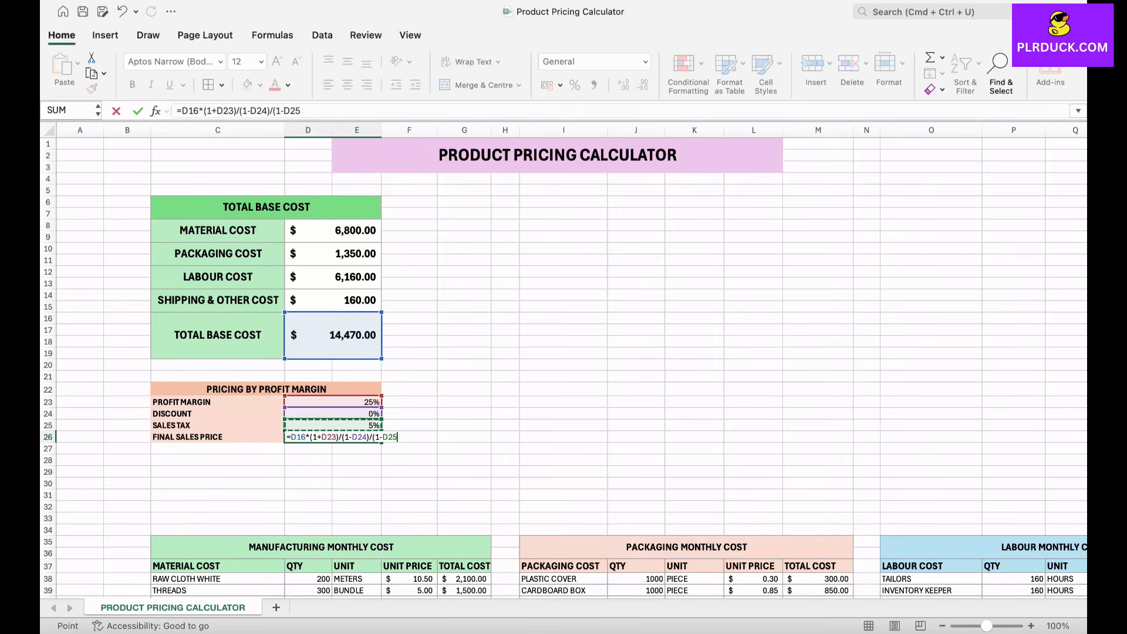
pyautogui.write(')')
pyautogui.press('Return')
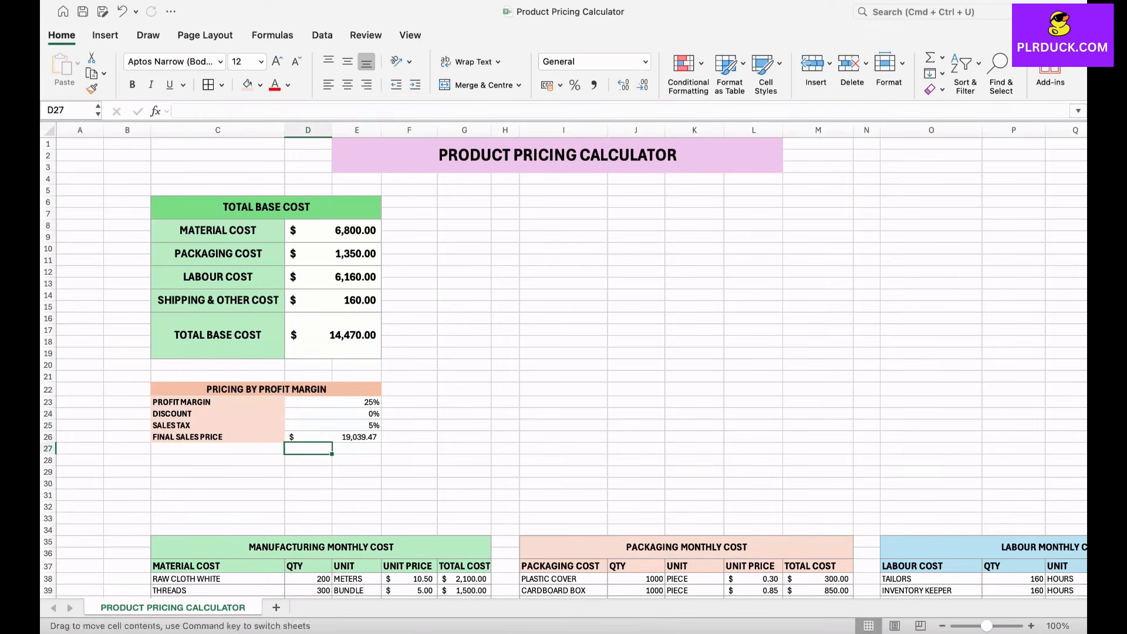
pyautogui.click(333, 437)
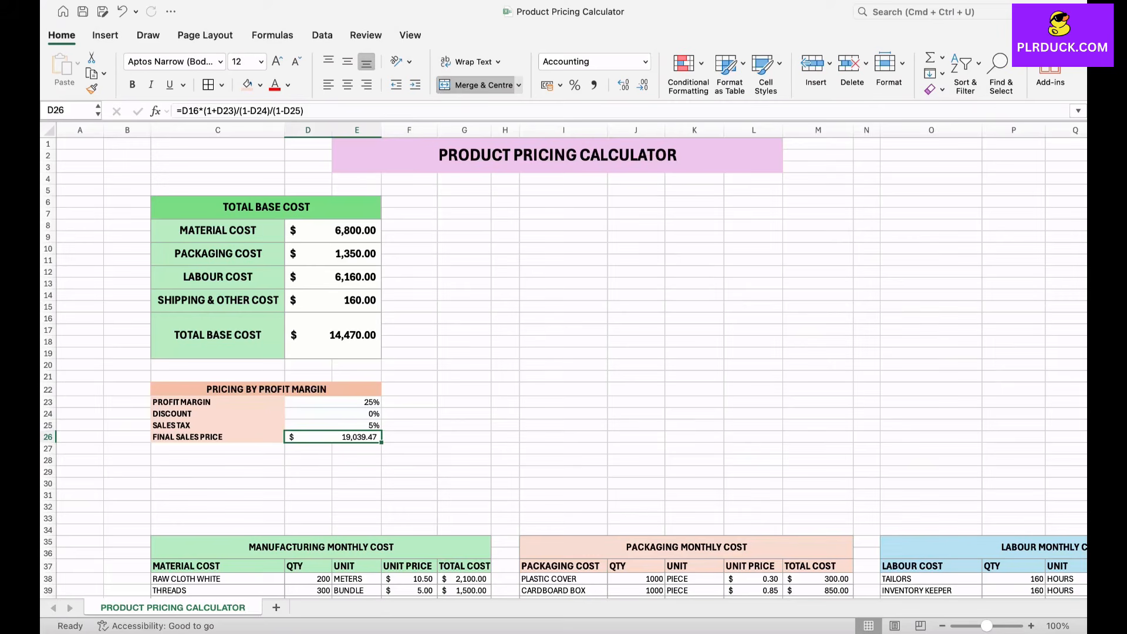
# Step: Set the profit margin in D23 to 70% and the discount in D24 to 10%
pyautogui.click(333, 403)
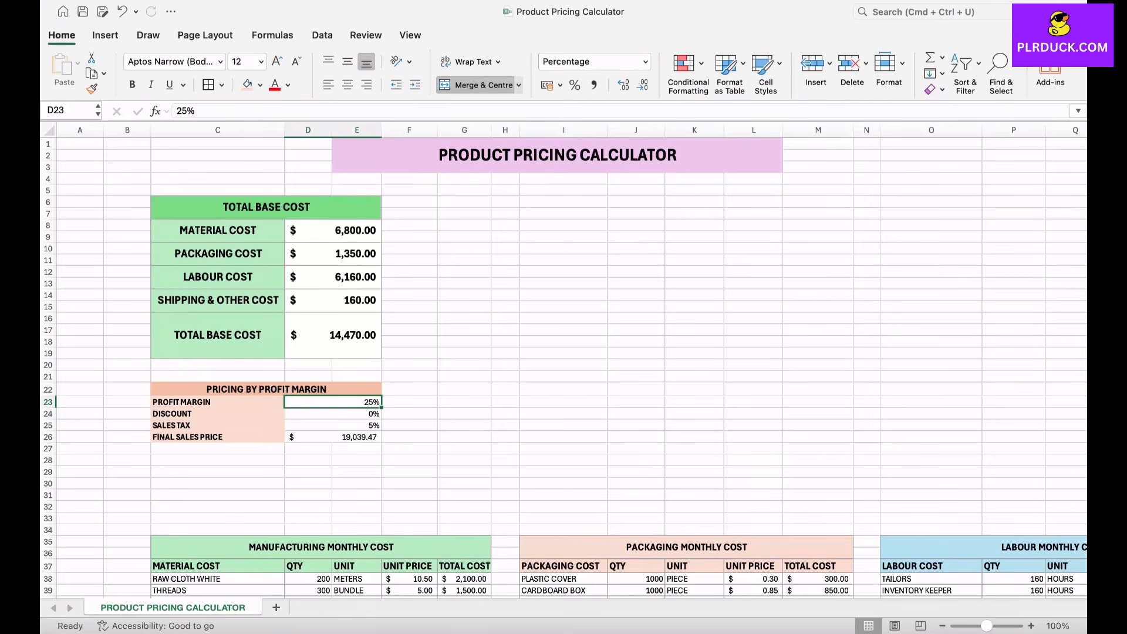
pyautogui.write('70')
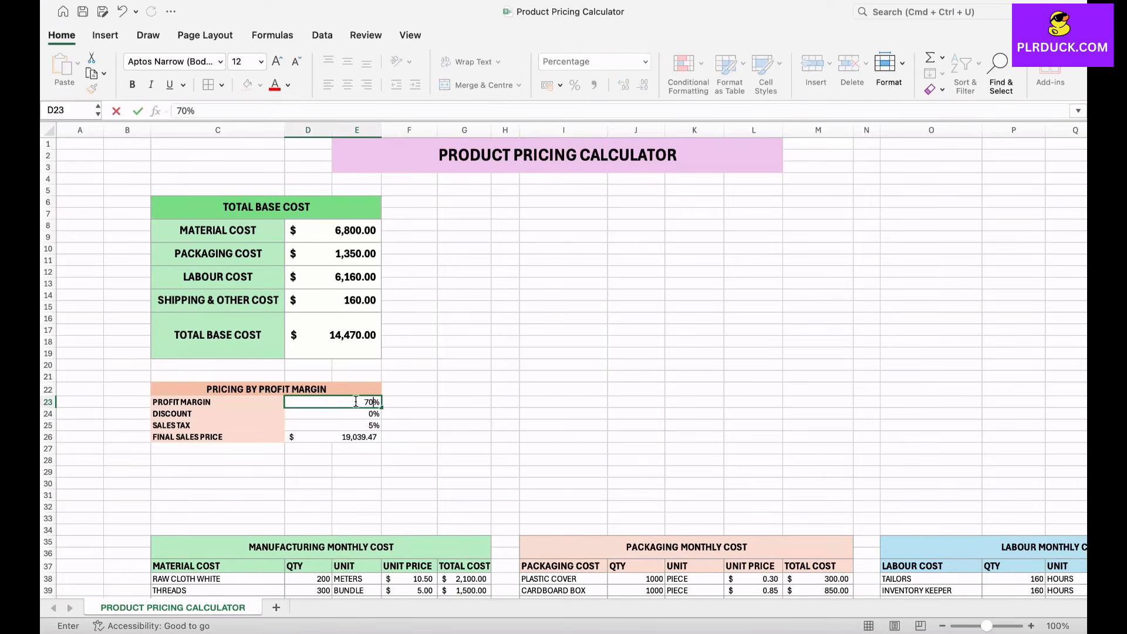
pyautogui.click(410, 425)
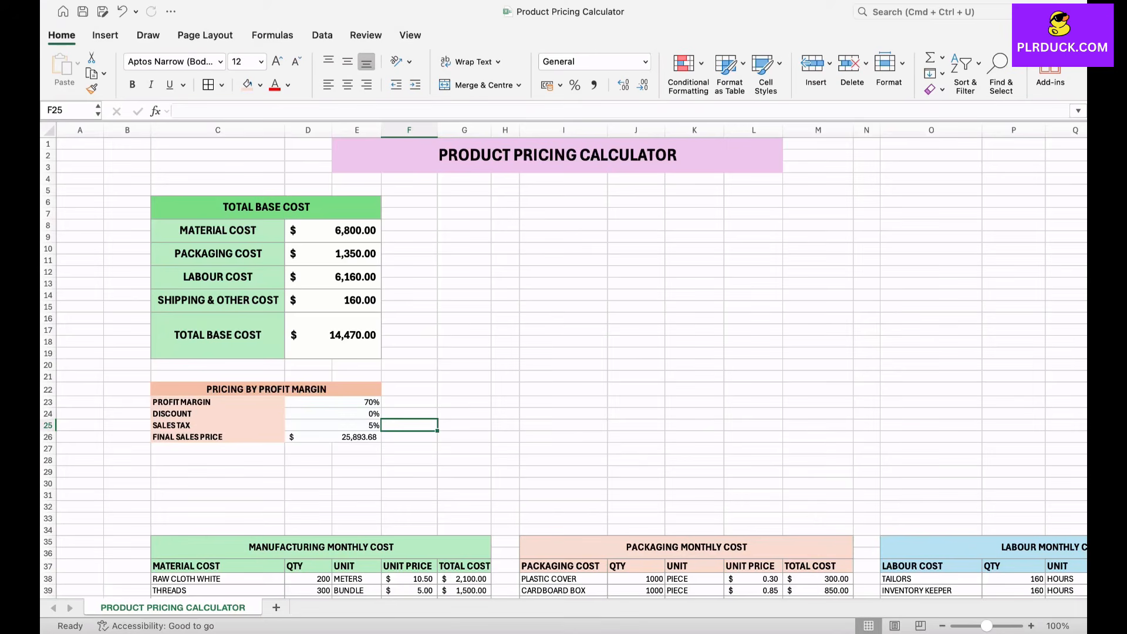
pyautogui.click(333, 414)
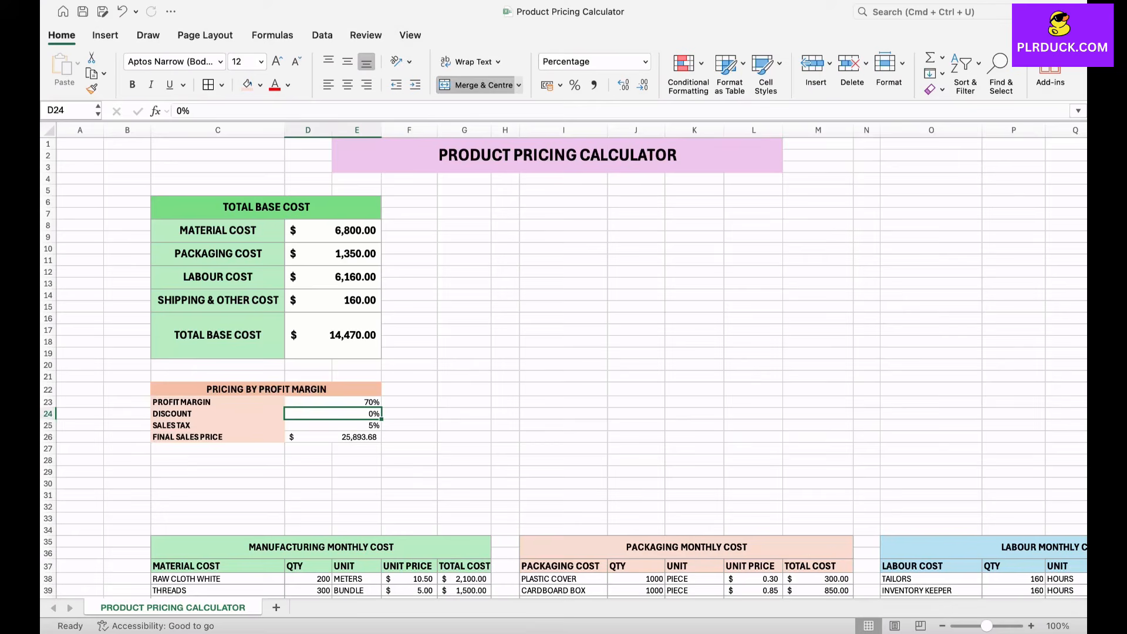
pyautogui.write('10')
pyautogui.click(464, 436)
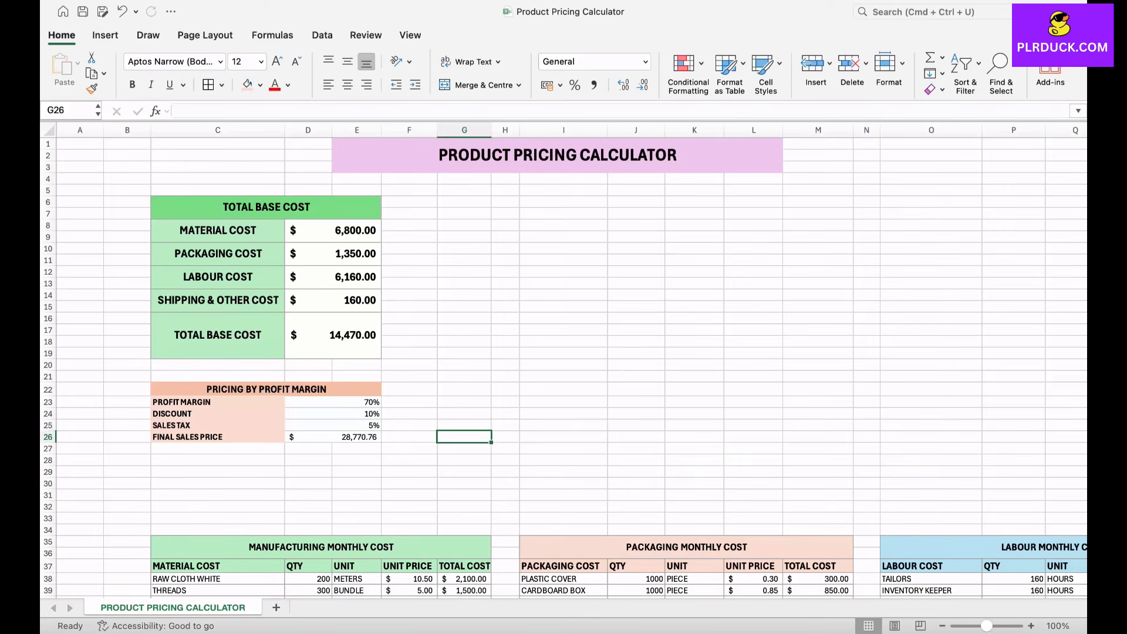
# Step: Add a QTY row below FINAL SALES PRICE, with the label in C27 and the value 2000 in D27
pyautogui.scroll(-4, 564, 364)
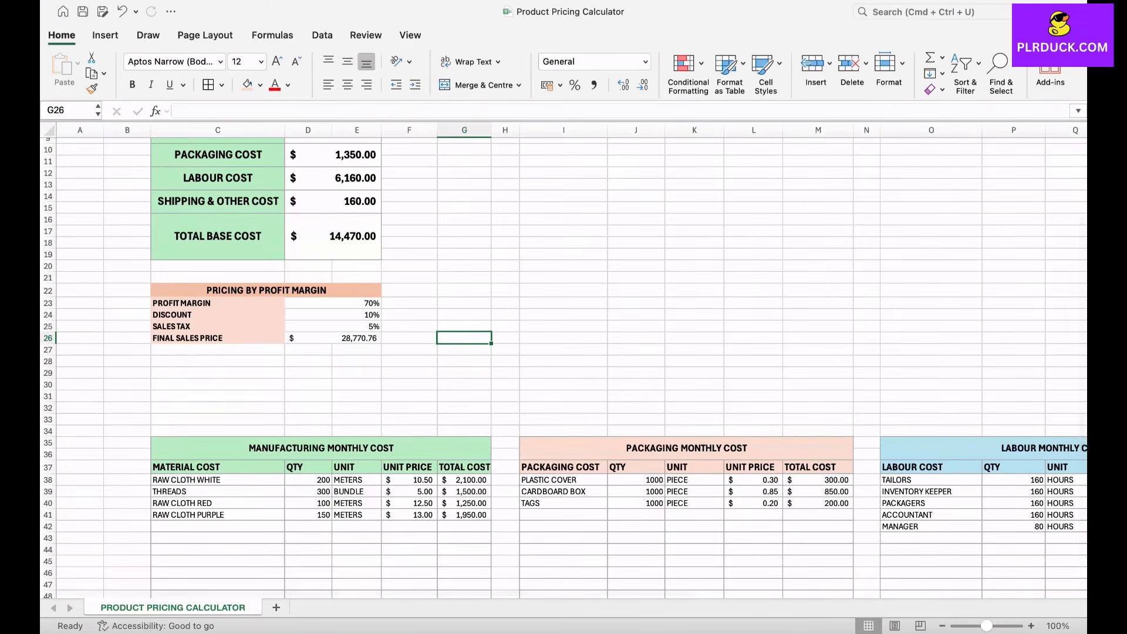
pyautogui.scroll(3, 563, 364)
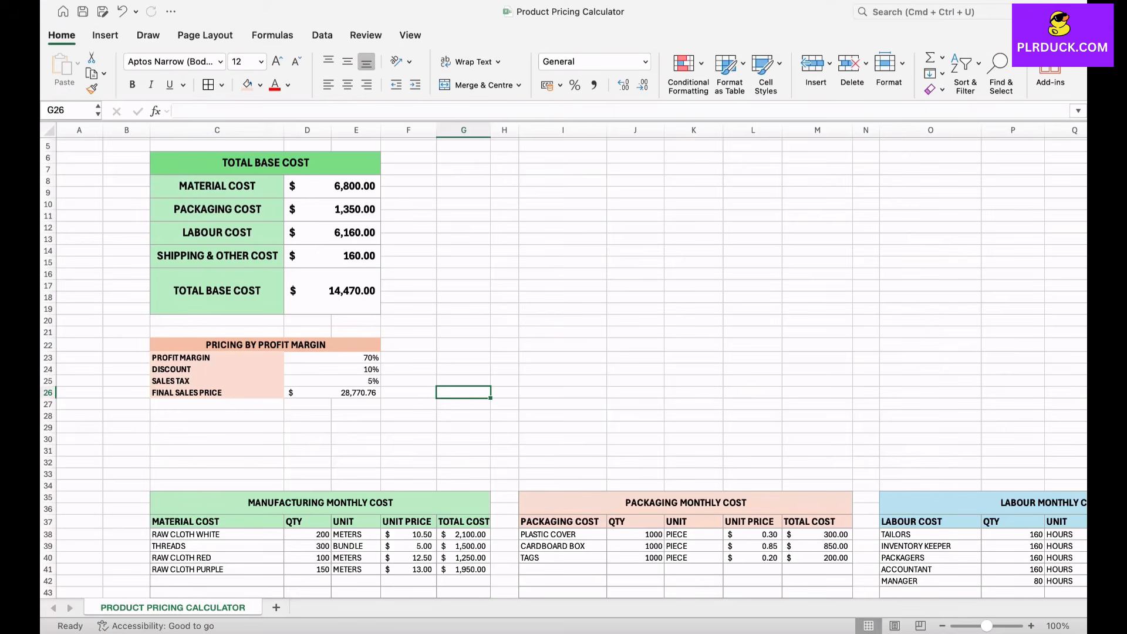
pyautogui.click(217, 427)
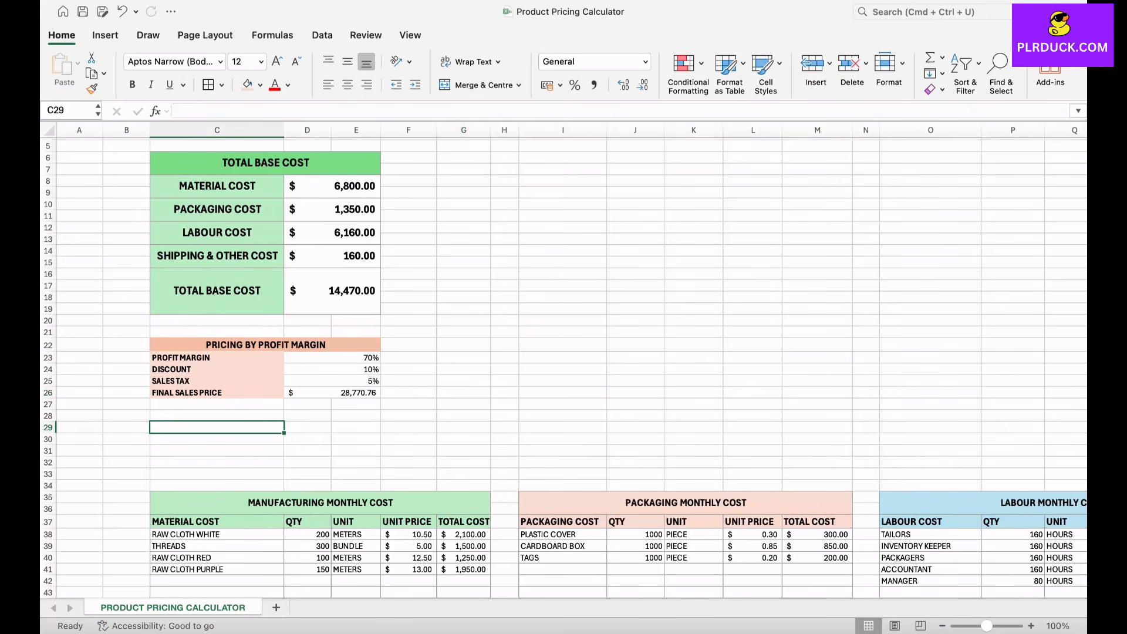
pyautogui.click(216, 404)
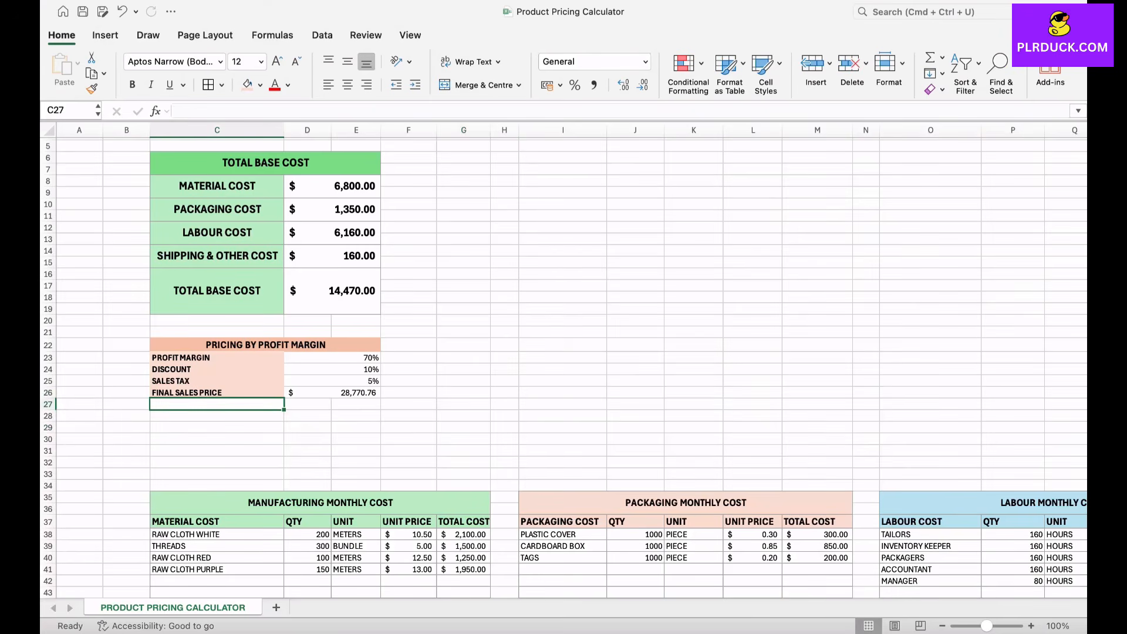
pyautogui.write('QTY')
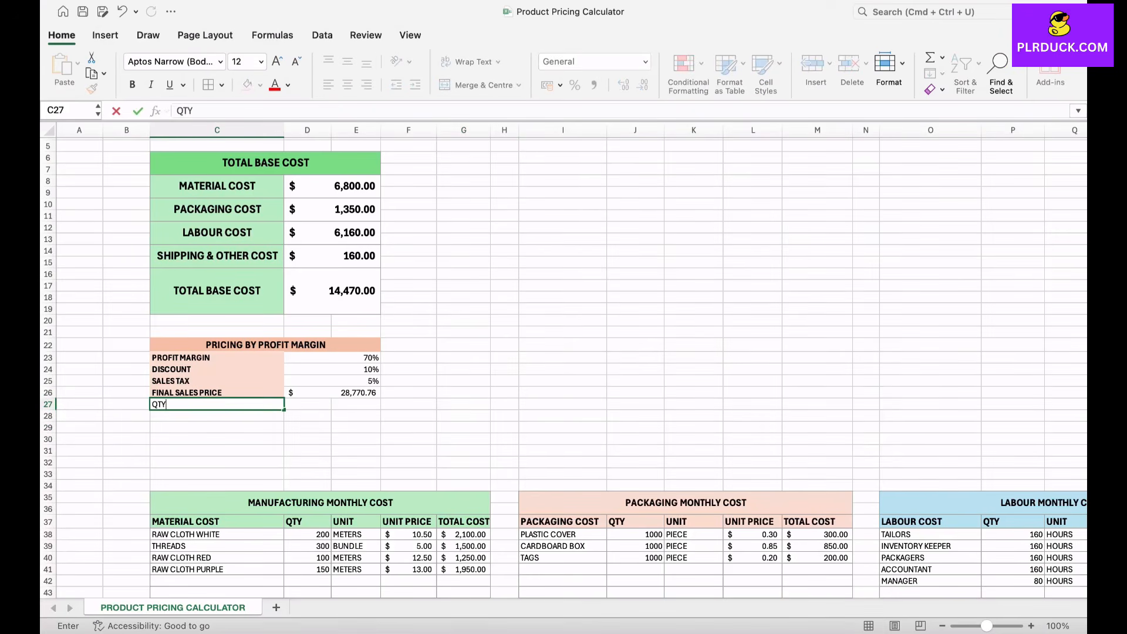
pyautogui.press('Right')
pyautogui.press('Right')
pyautogui.press('Left')
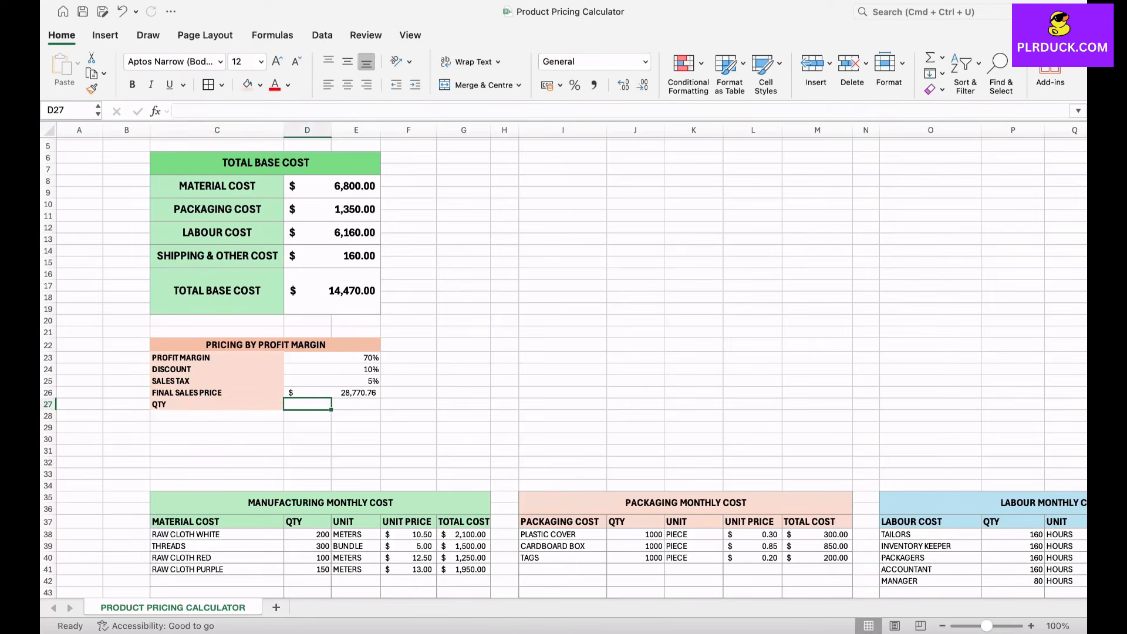
pyautogui.write('200')
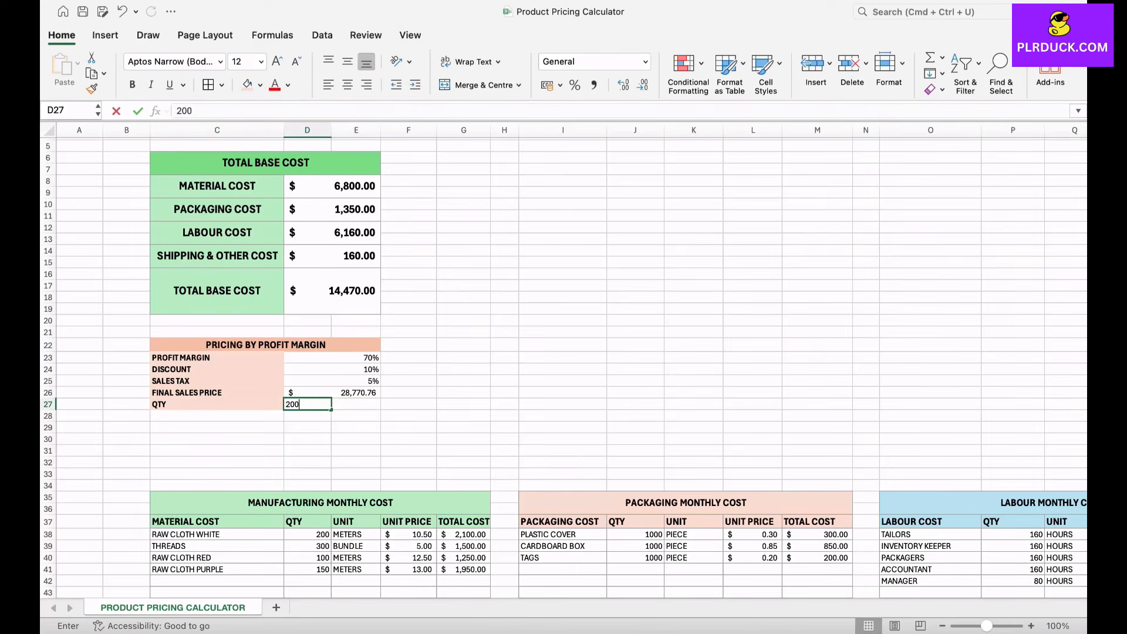
pyautogui.write('0')
pyautogui.press('Return')
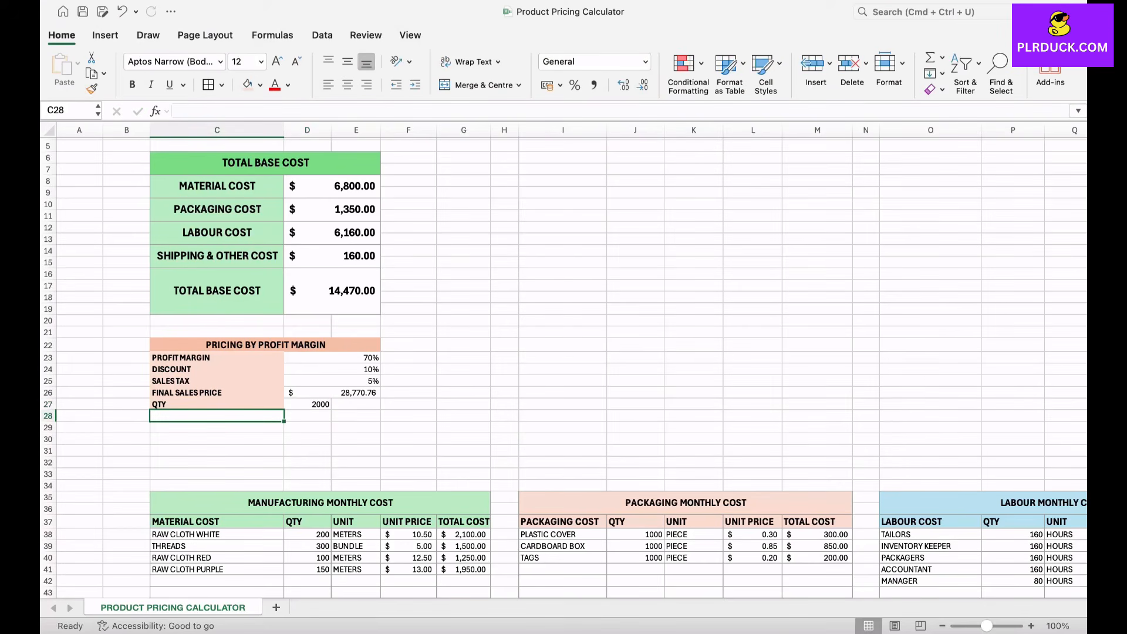
# Step: Enter the row label PRODUCT PRICE /UNIT in C28
pyautogui.write('PROD')
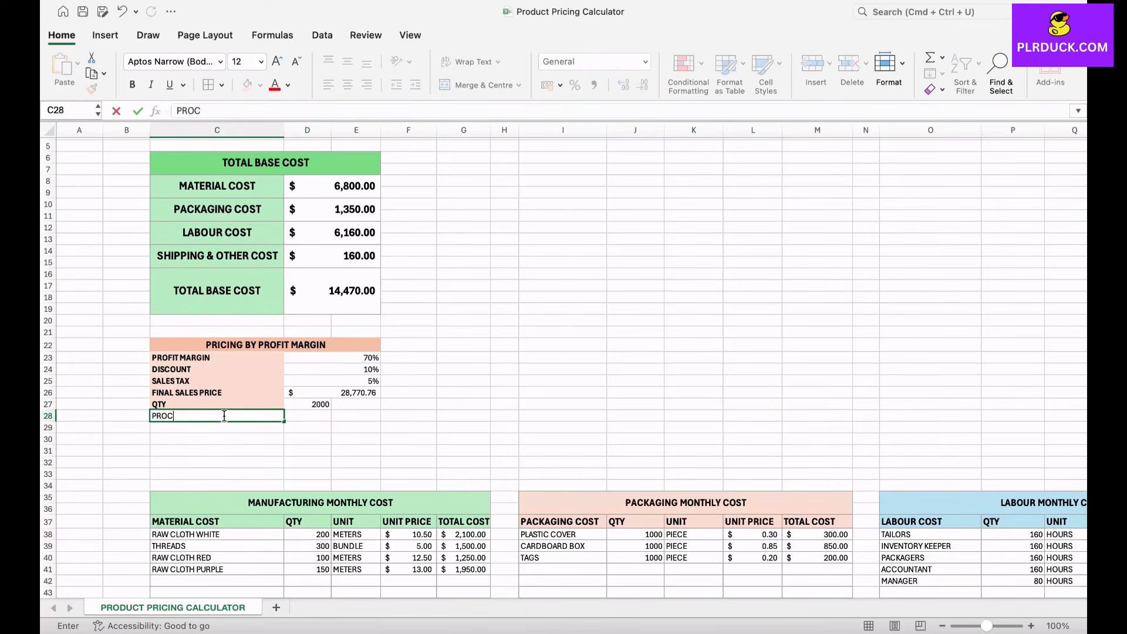
pyautogui.write('UCT PRICE /UNIT')
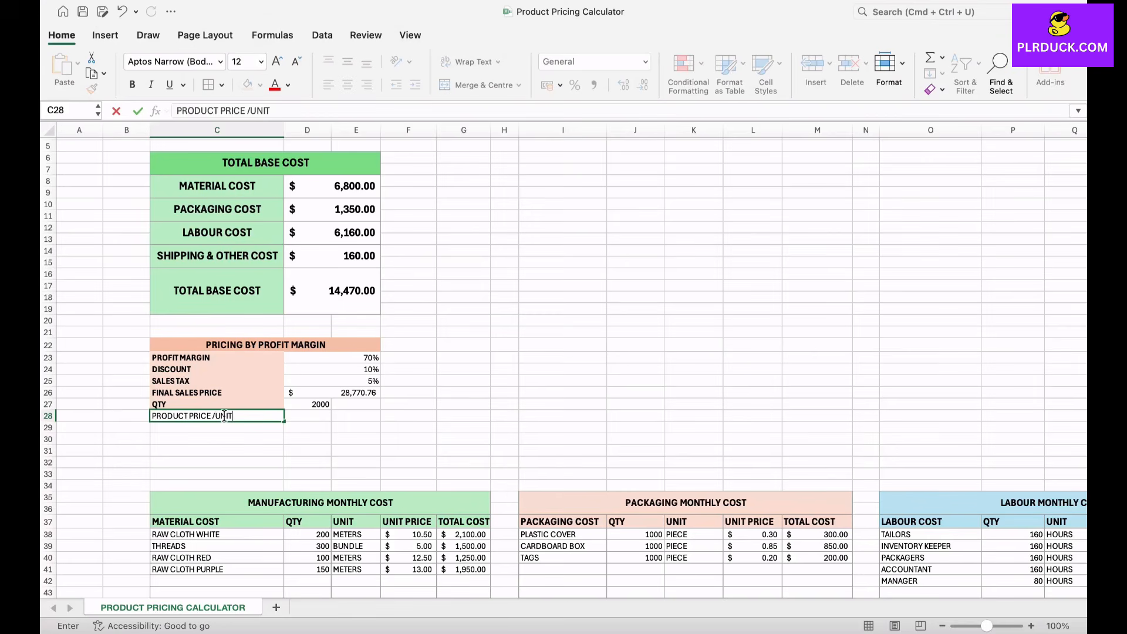
pyautogui.press('Tab')
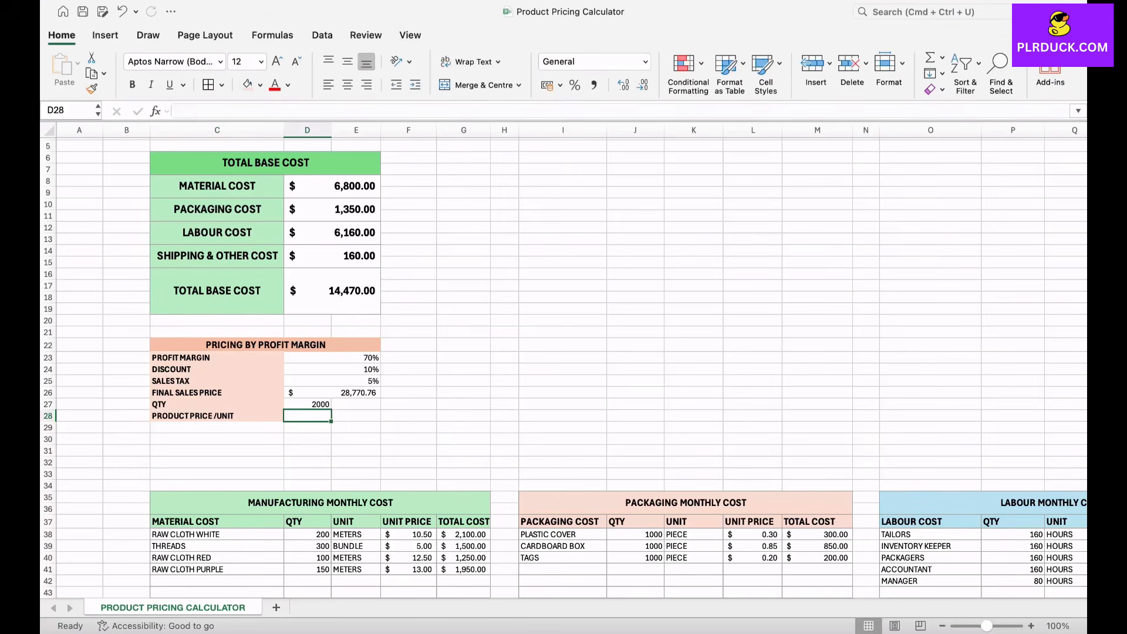
# Step: Merge D27:E28 across so that the quantity and unit price rows each have one value cell
pyautogui.moveTo(307, 404); pyautogui.dragTo(356, 416)
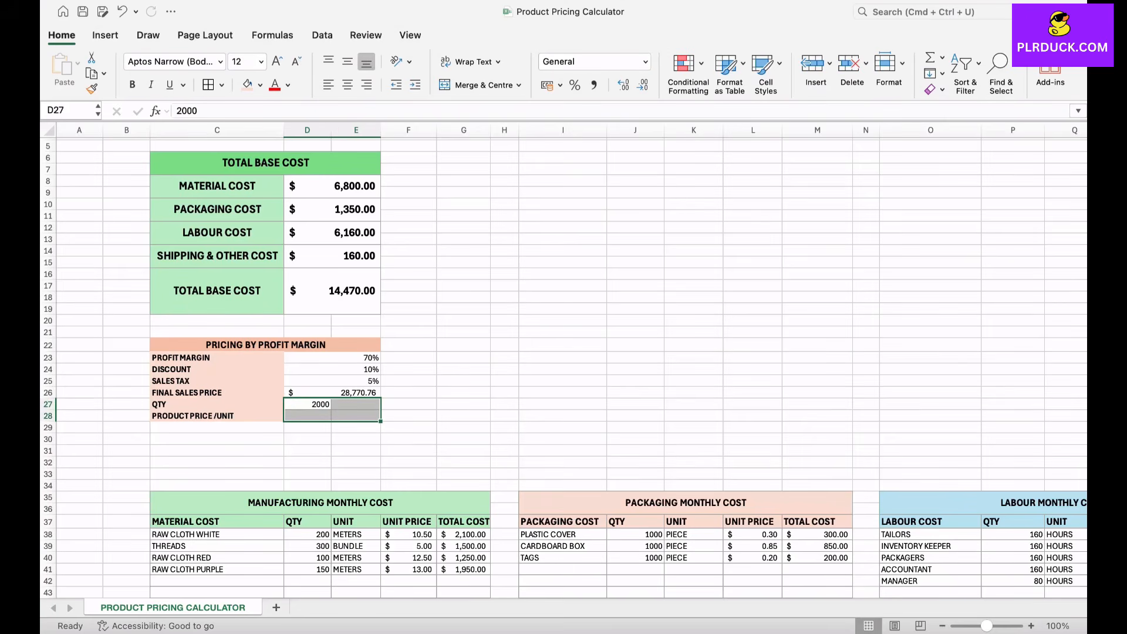
pyautogui.click(519, 85)
pyautogui.click(479, 123)
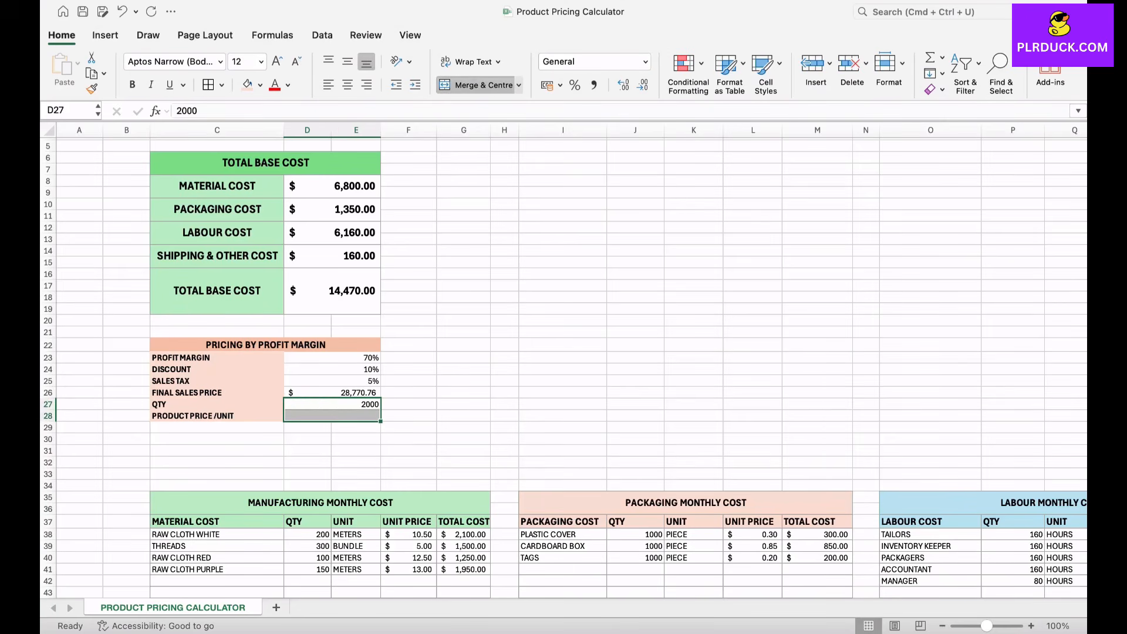
# Step: Calculate the product price per unit in D28 by dividing the final sales price by the quantity, using =D26/D27
pyautogui.click(332, 416)
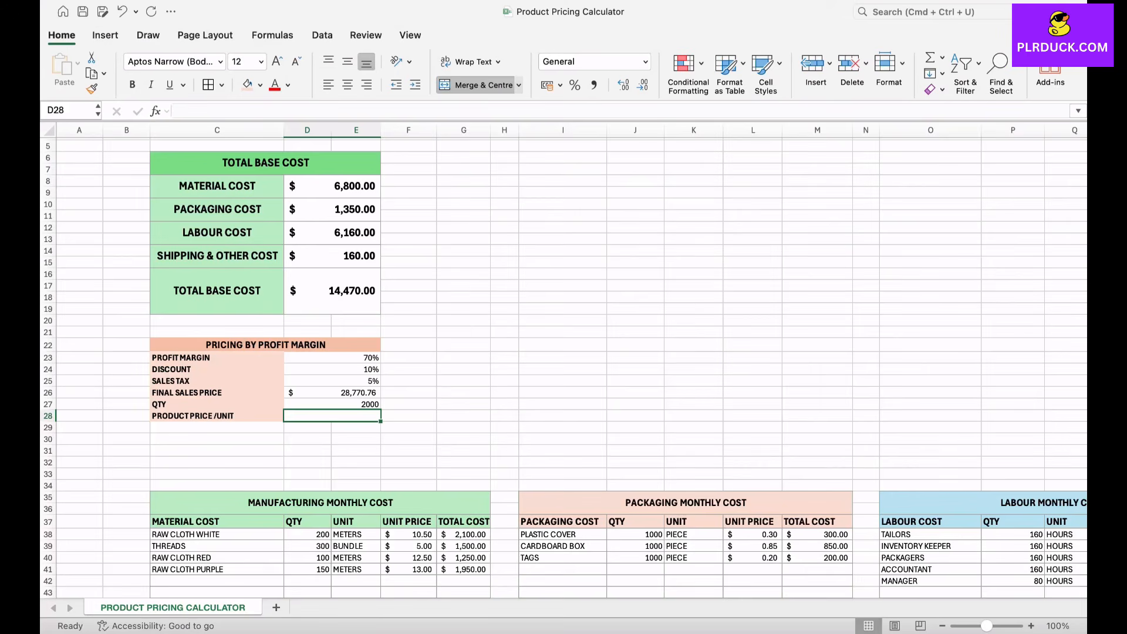
pyautogui.write('=')
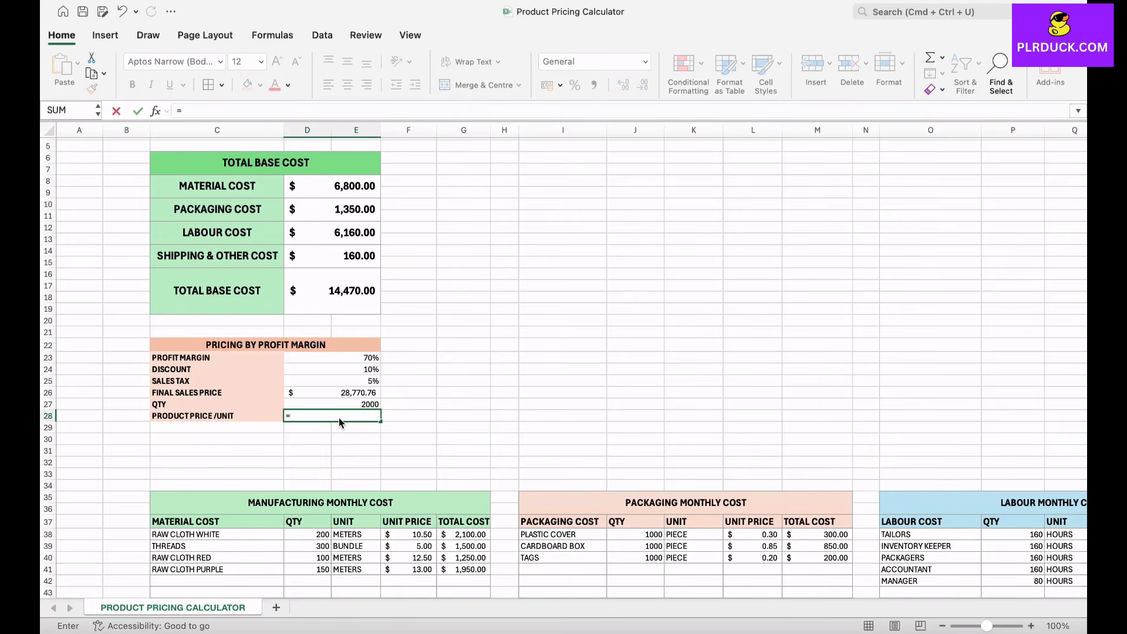
pyautogui.click(294, 392)
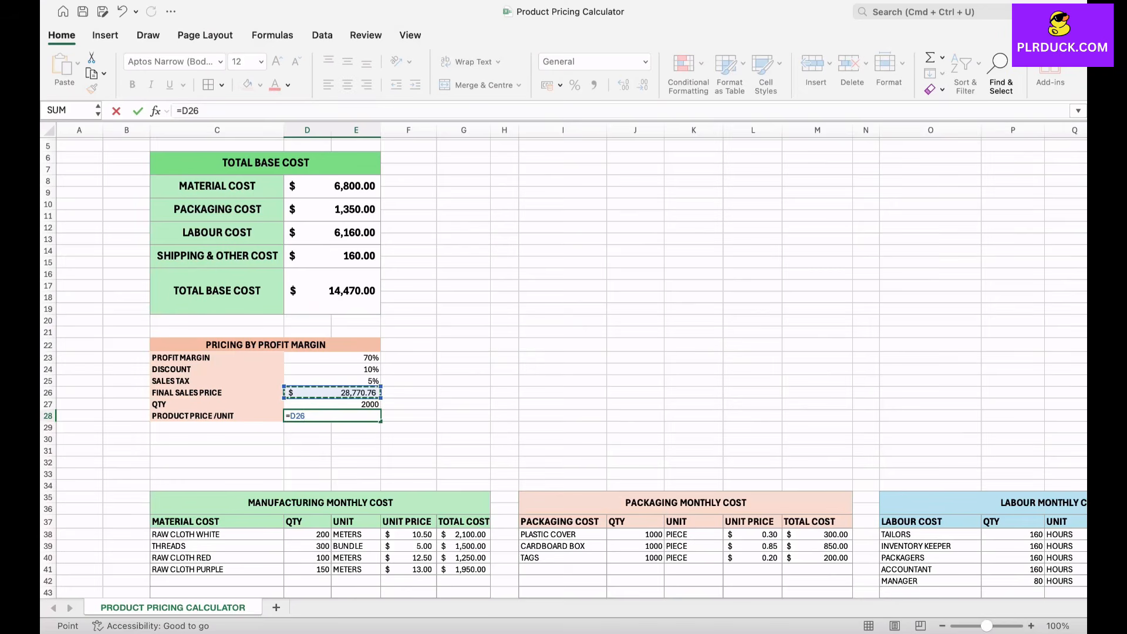
pyautogui.write('/')
pyautogui.press('Up')
pyautogui.press('Return')
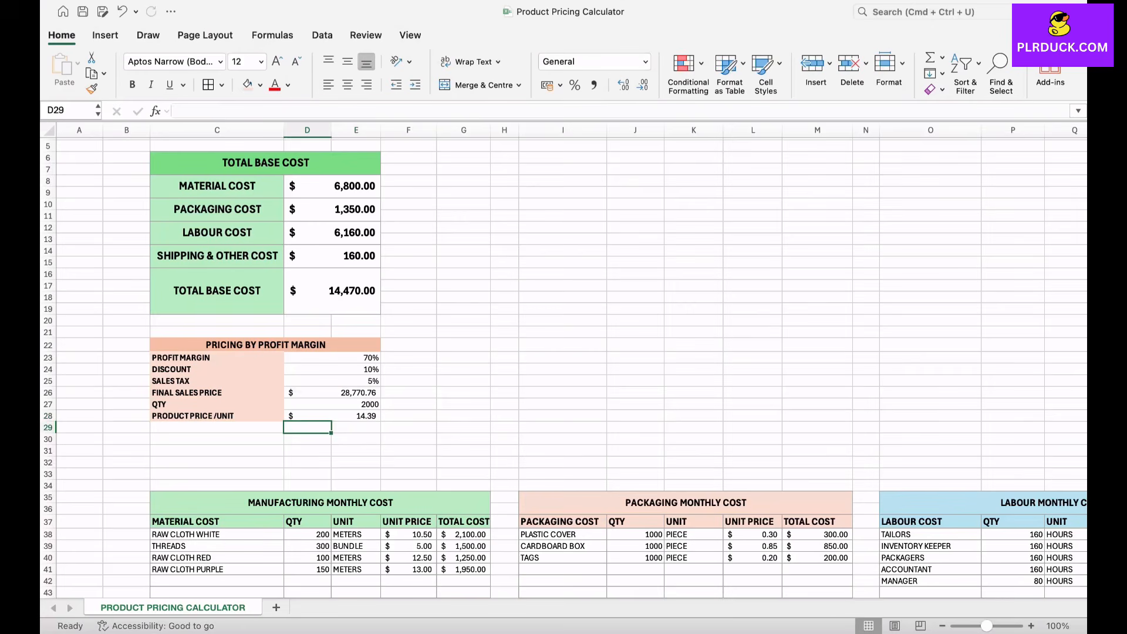
pyautogui.click(357, 439)
pyautogui.click(346, 417)
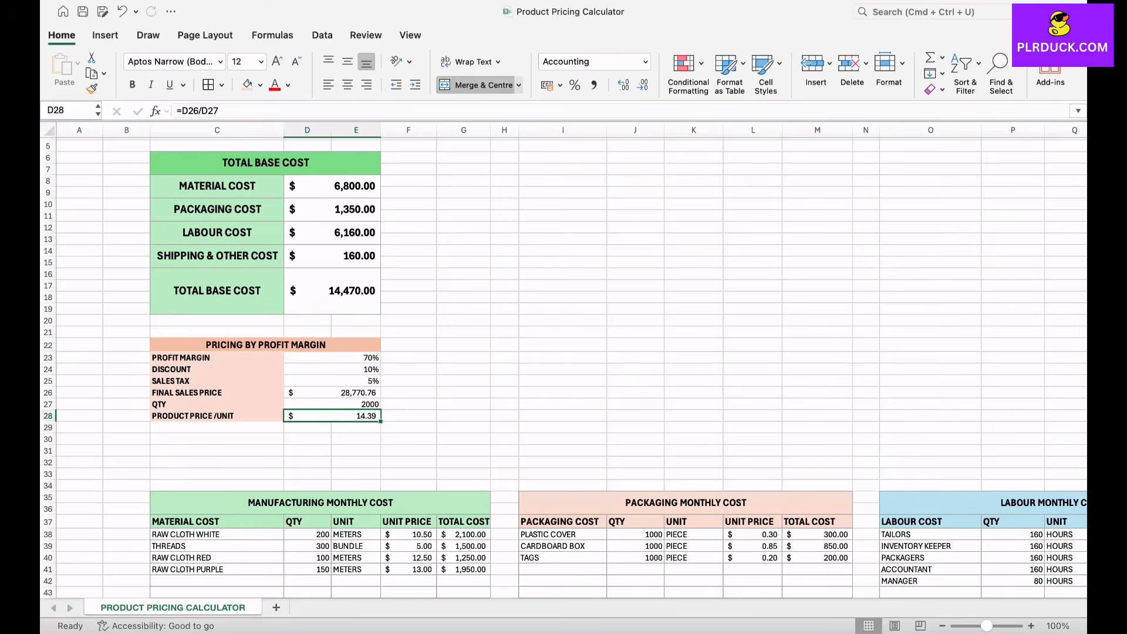
pyautogui.click(217, 462)
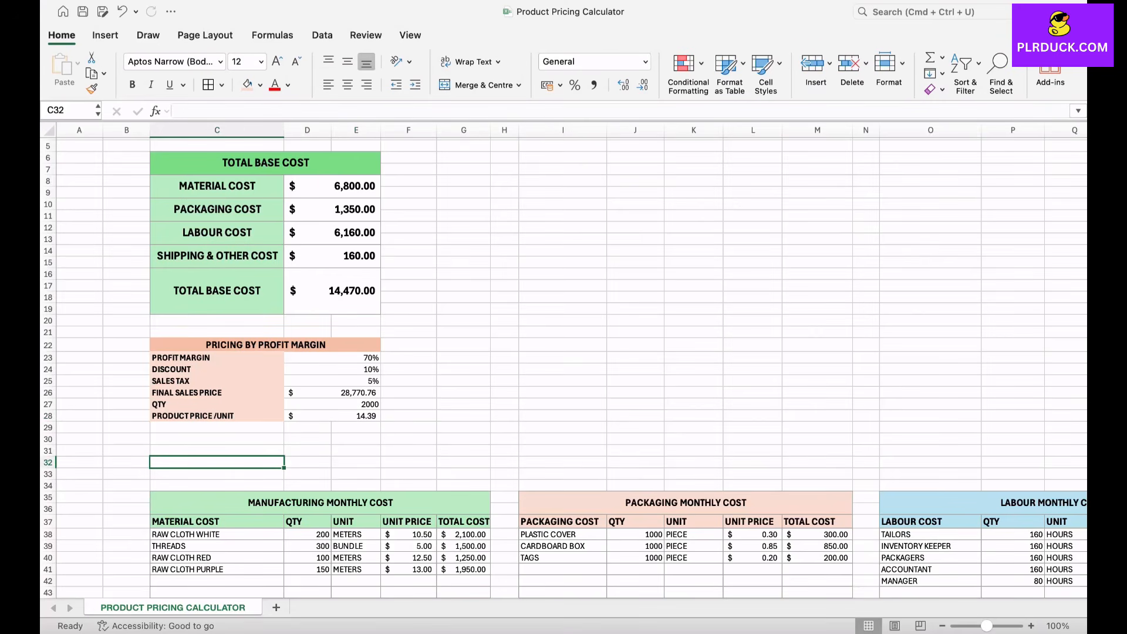
# Step: Insert a clustered column chart of the four cost labels and amounts in the TOTAL BASE COST table, and delete its legend
pyautogui.scroll(3, 563, 364)
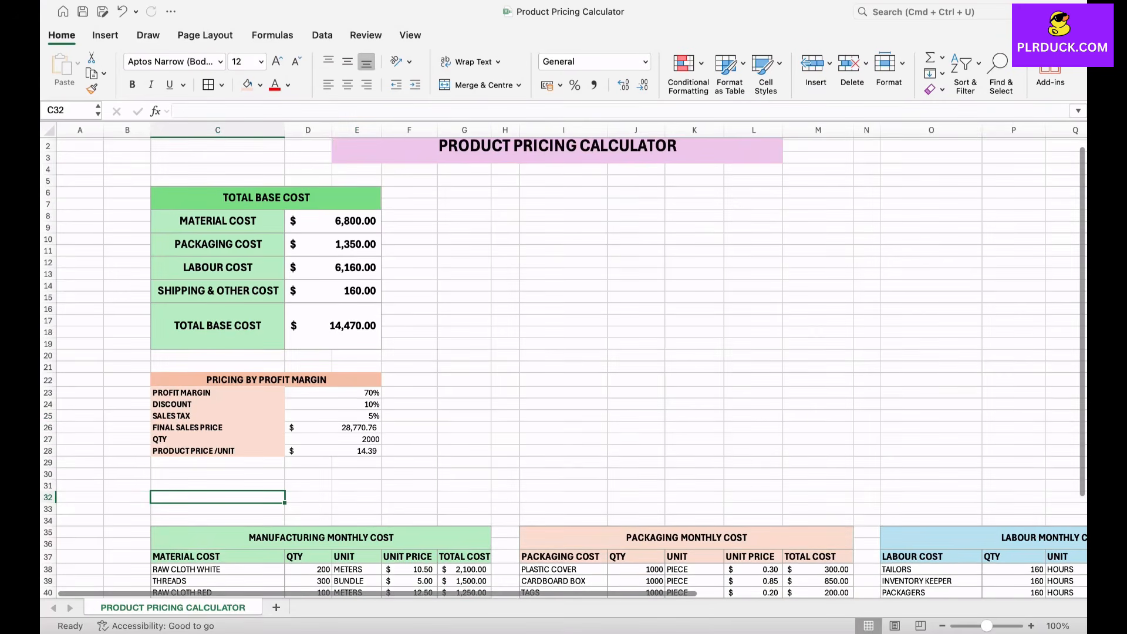
pyautogui.scroll(1, 563, 365)
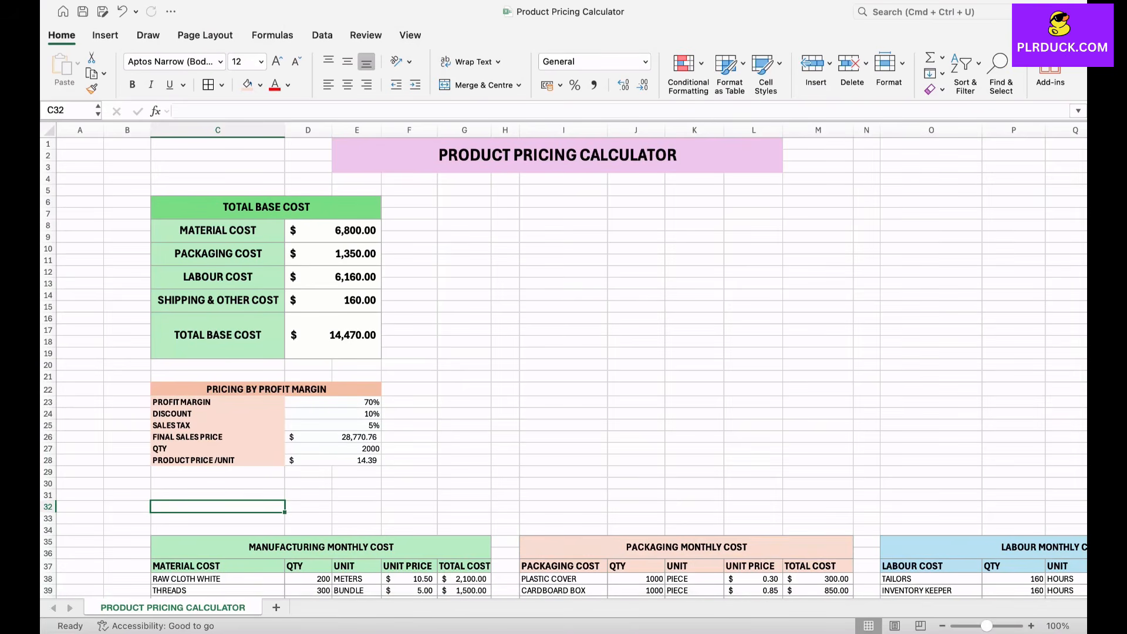
pyautogui.moveTo(218, 231); pyautogui.dragTo(334, 301)
pyautogui.click(465, 260)
pyautogui.moveTo(218, 231); pyautogui.dragTo(218, 300)
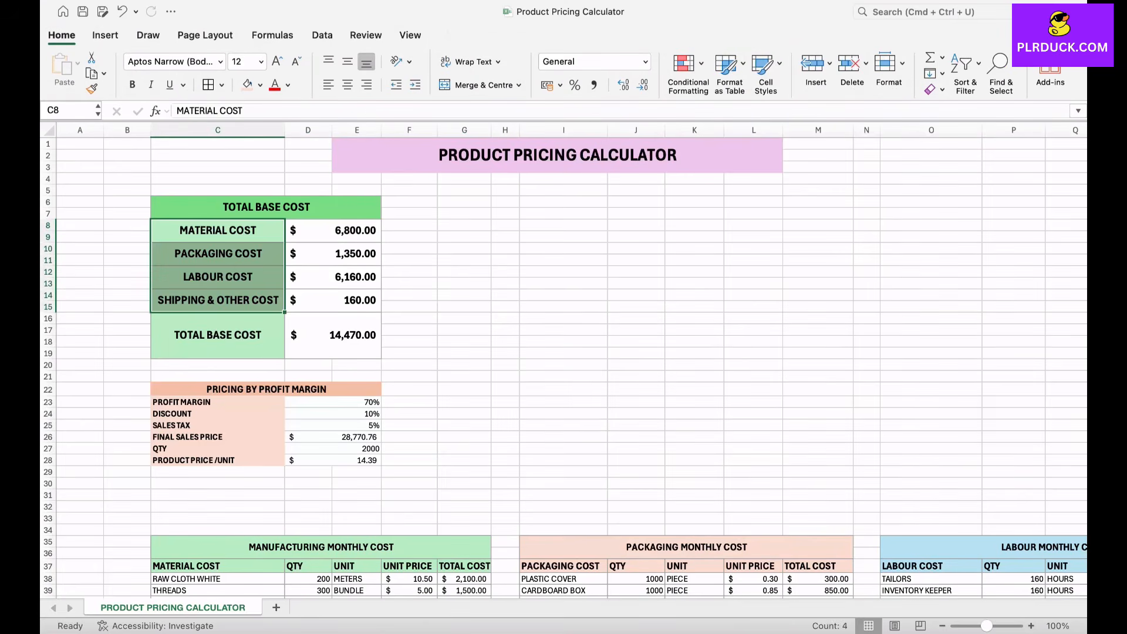
pyautogui.moveTo(333, 231); pyautogui.dragTo(333, 301)
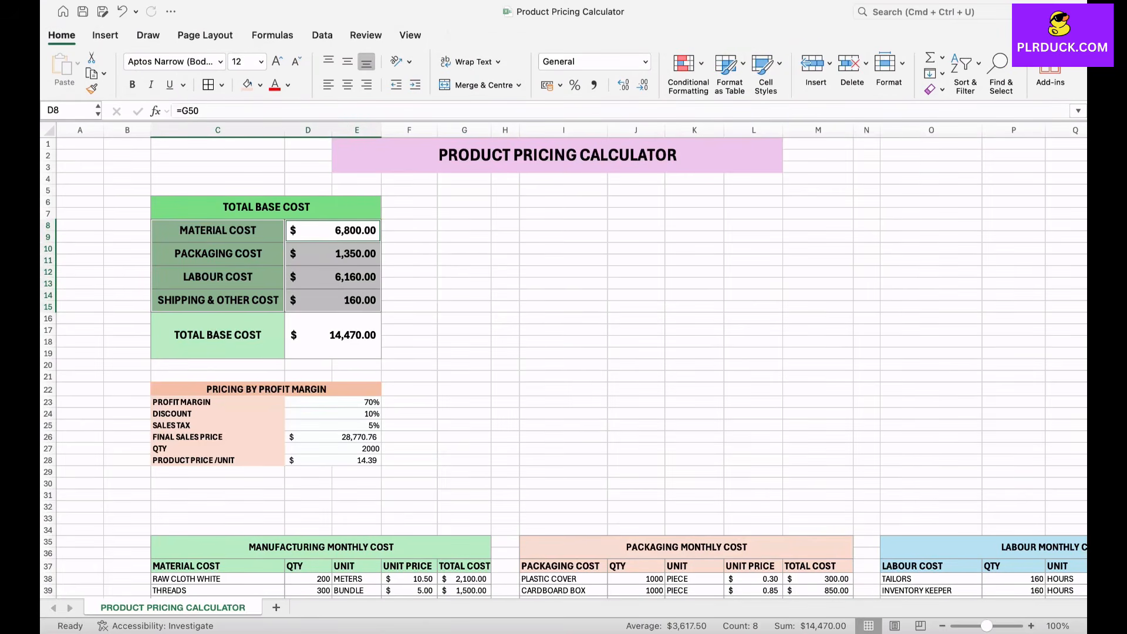
pyautogui.click(106, 36)
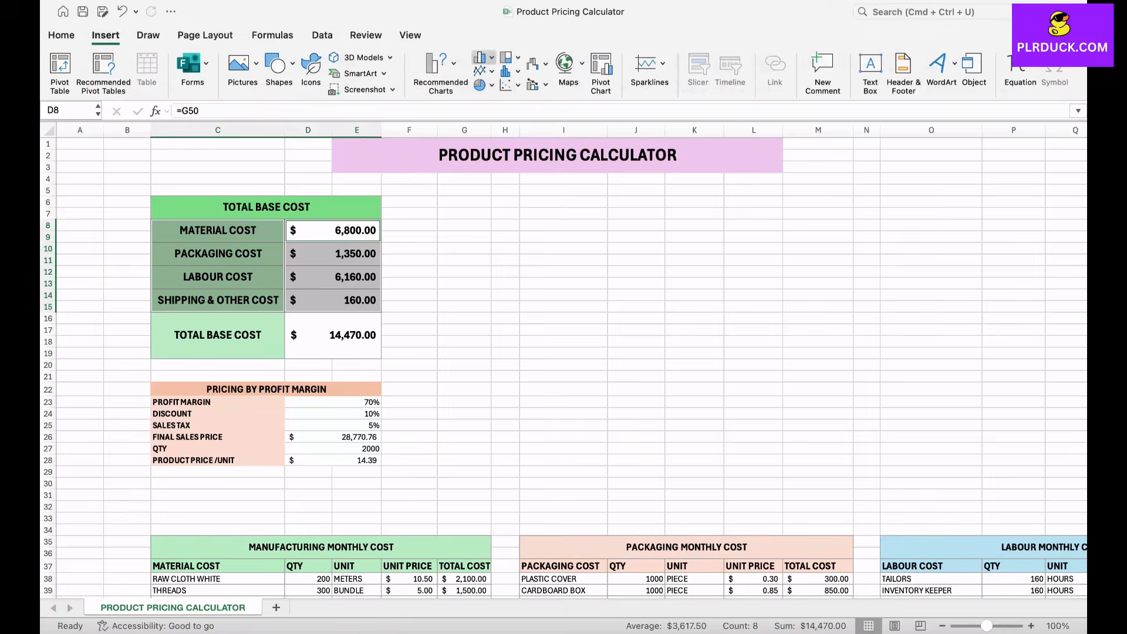
pyautogui.click(480, 57)
pyautogui.click(514, 118)
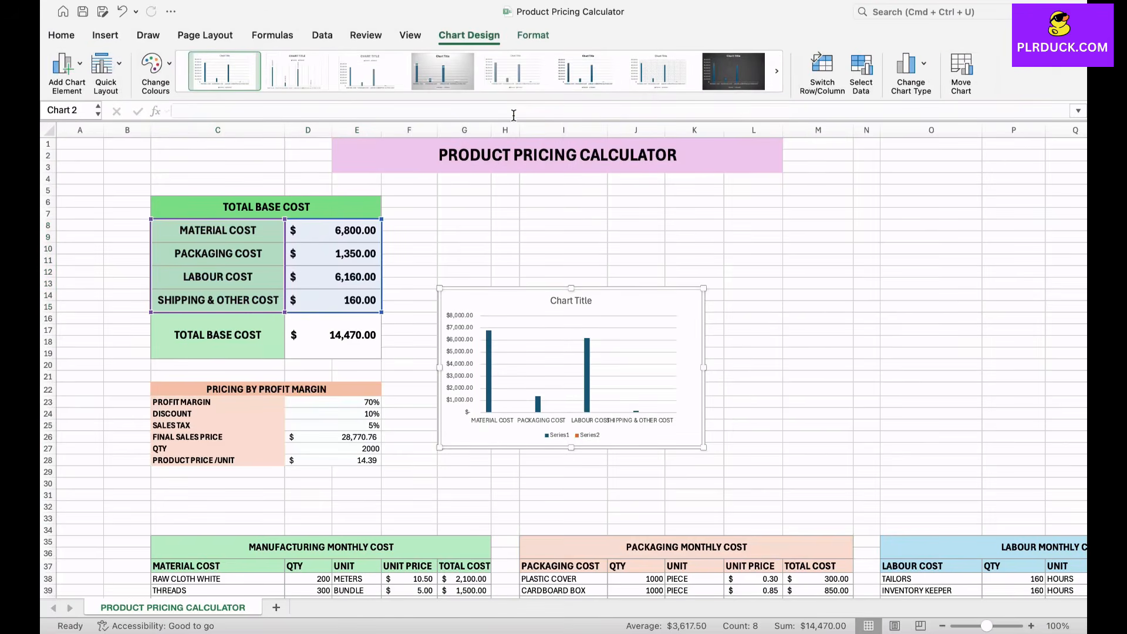
pyautogui.click(573, 435)
pyautogui.press('Delete')
# Step: Place the chart beside the TOTAL BASE COST table and enlarge it to span about columns F to M
pyautogui.scroll(-3, 563, 364)
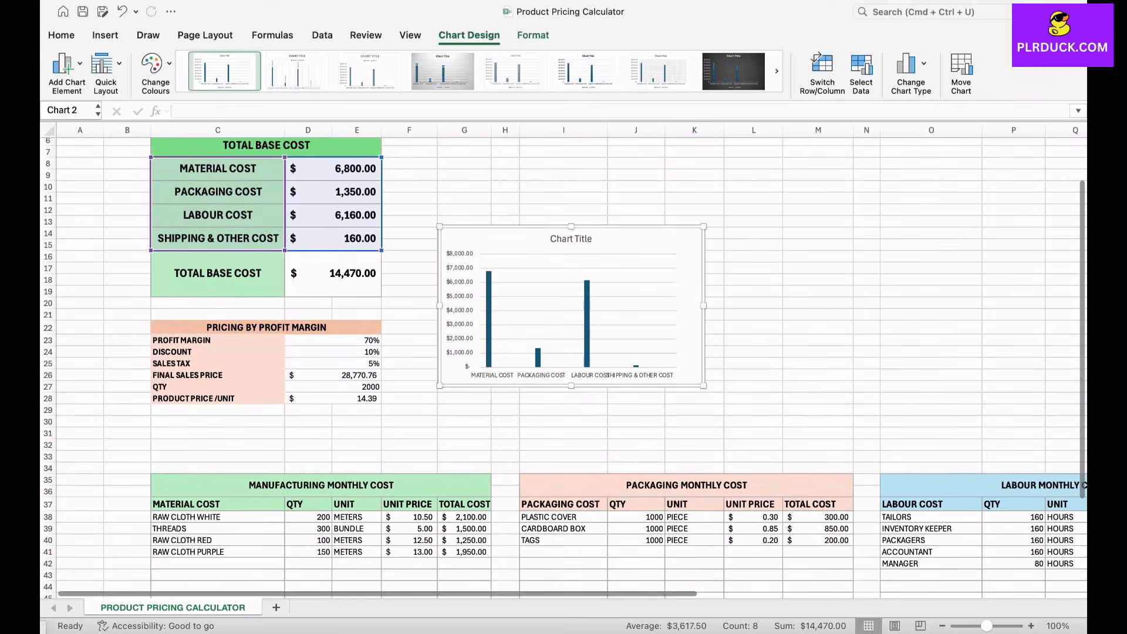
pyautogui.moveTo(643, 246); pyautogui.dragTo(650, 171)
pyautogui.scroll(3, 650, 171)
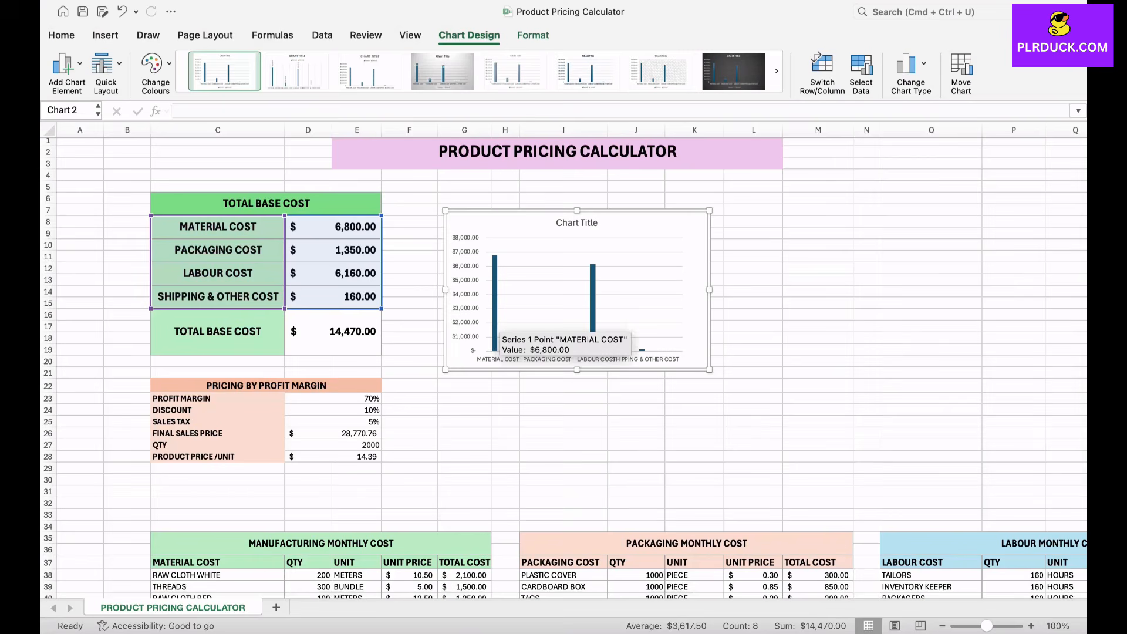
pyautogui.moveTo(544, 346)
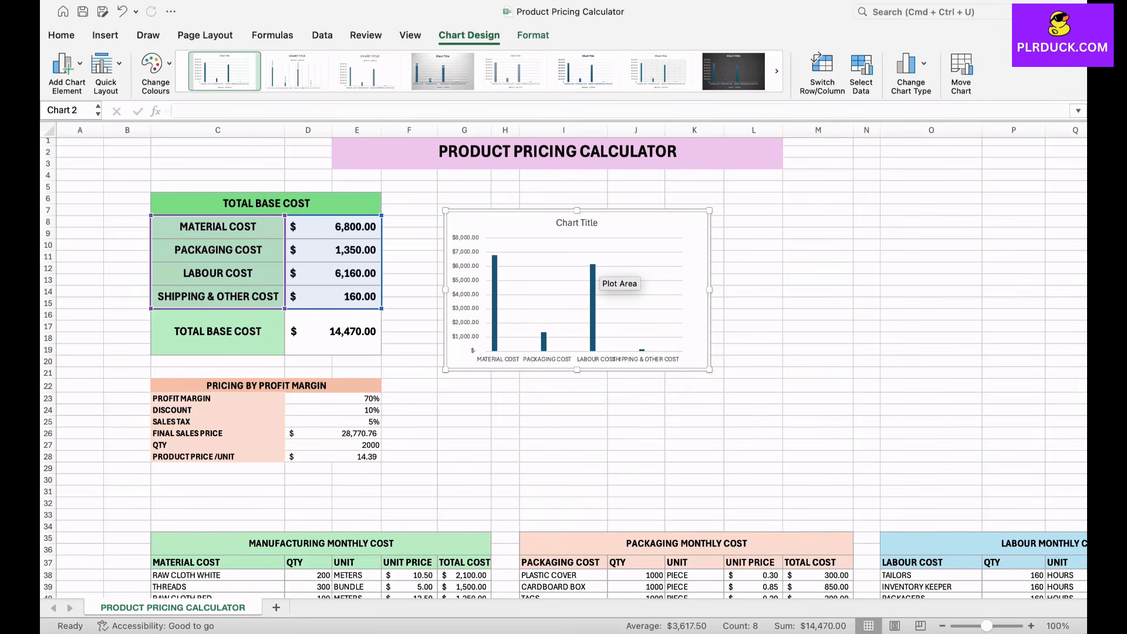
pyautogui.moveTo(709, 210); pyautogui.dragTo(833, 190)
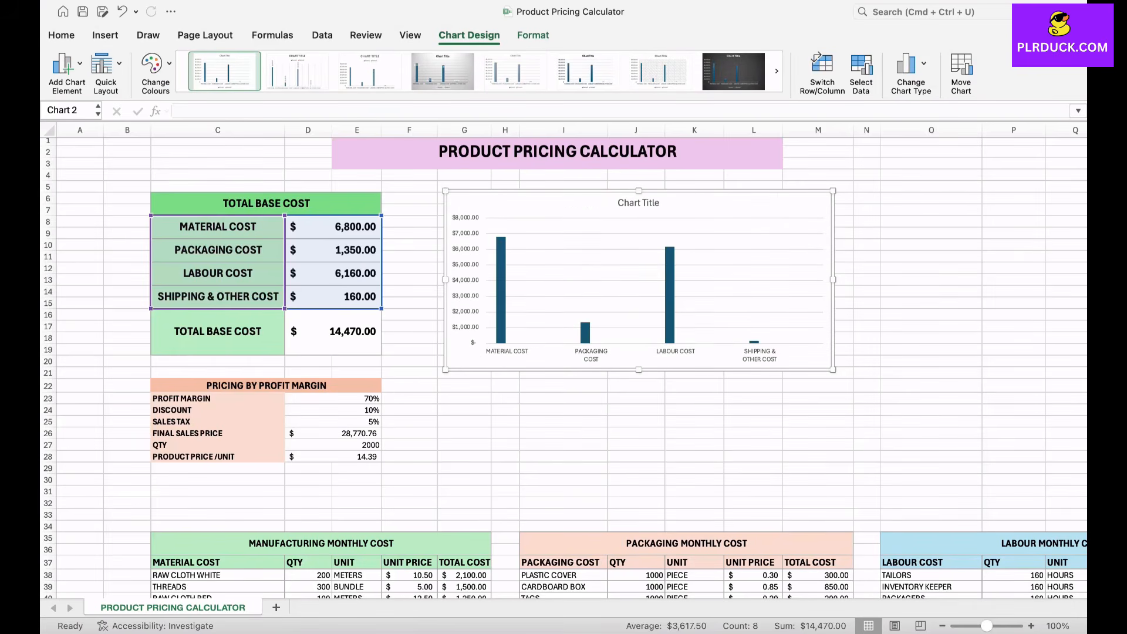
pyautogui.moveTo(704, 215); pyautogui.dragTo(683, 219)
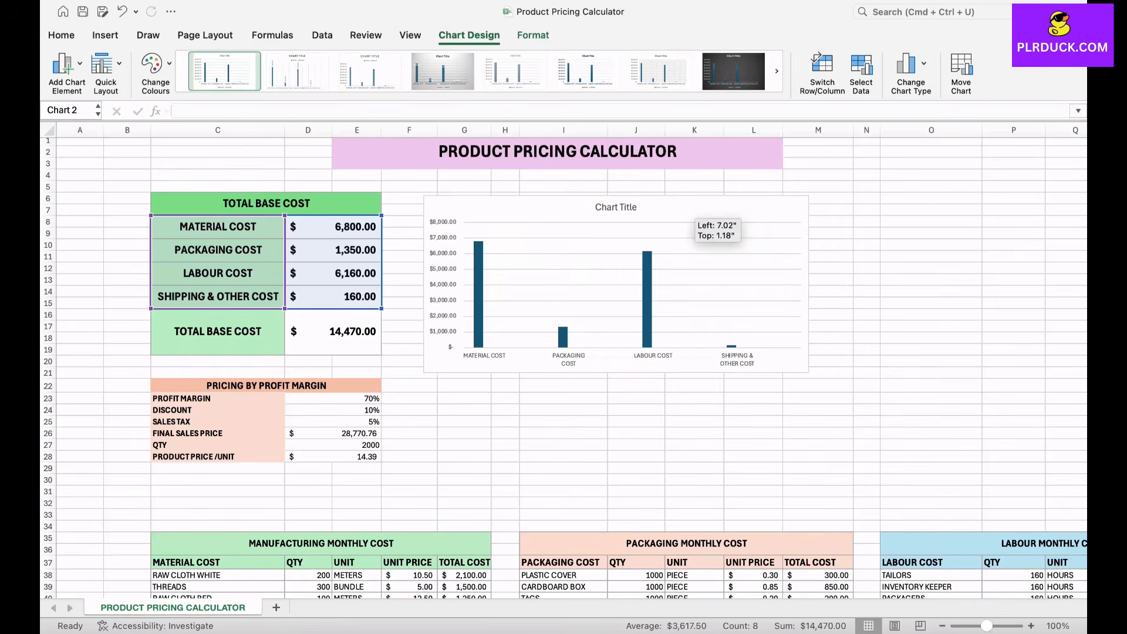
# Step: Change the chart title to COST DISTRIBUTION
pyautogui.doubleClick(617, 207)
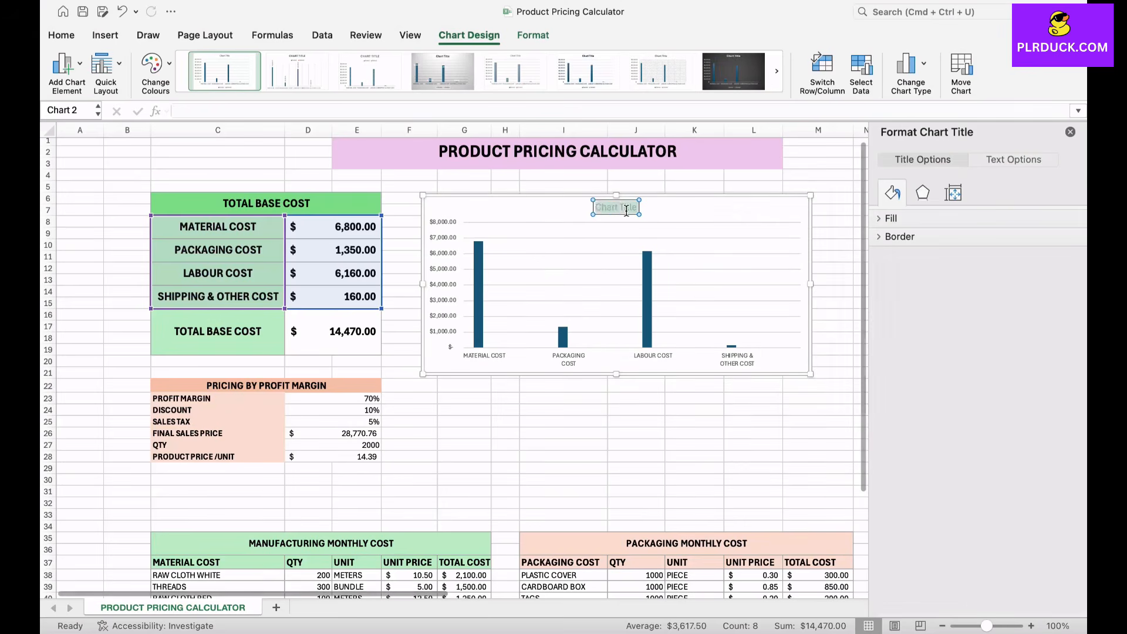
pyautogui.write('COST DISTRIBUTION')
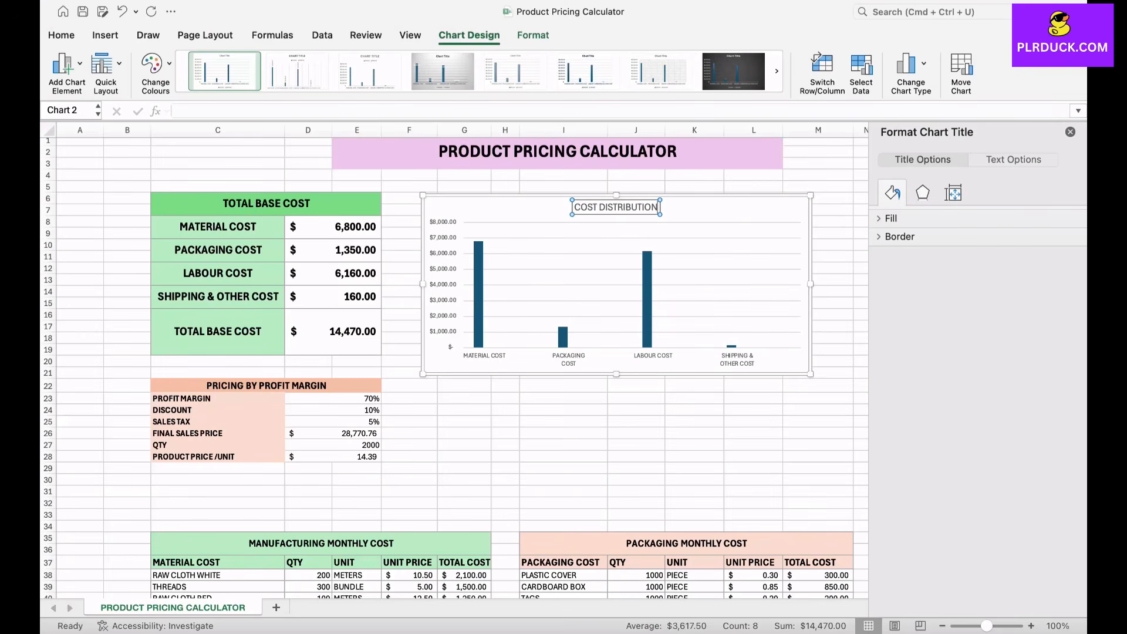
pyautogui.click(564, 410)
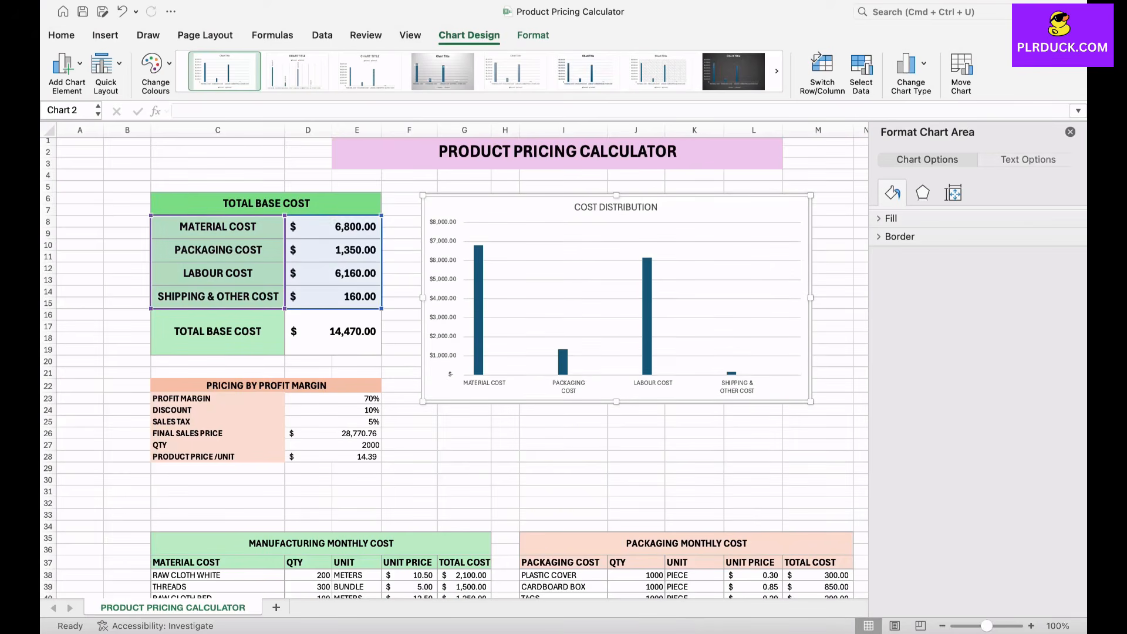
# Step: Fill the chart's columns with light green and close the formatting pane
pyautogui.click(647, 311)
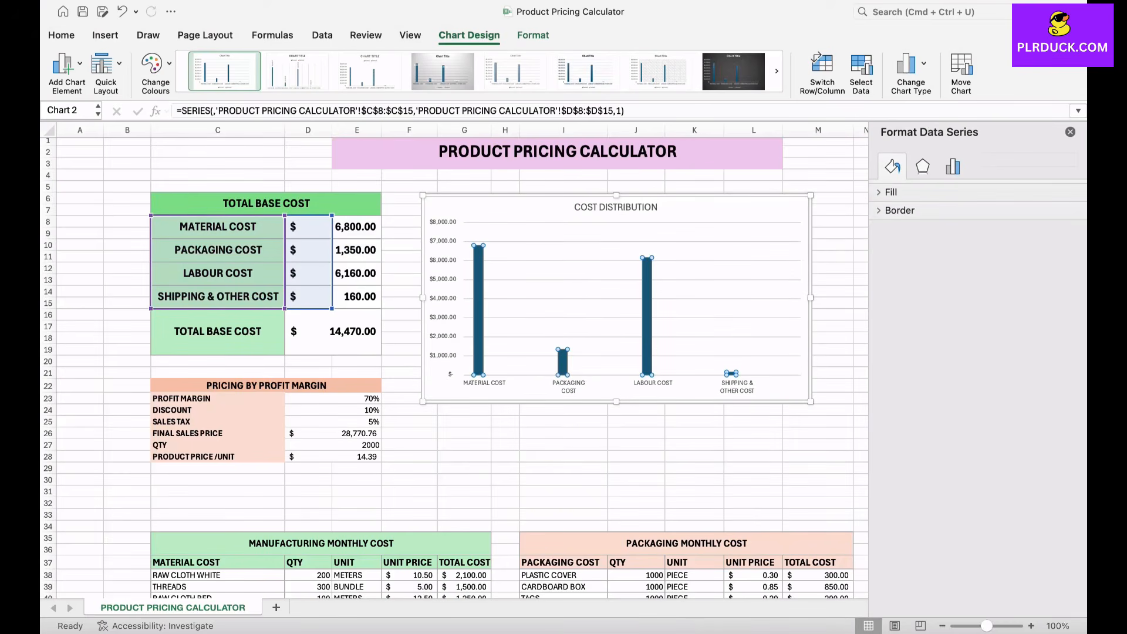
pyautogui.click(891, 193)
pyautogui.click(1060, 328)
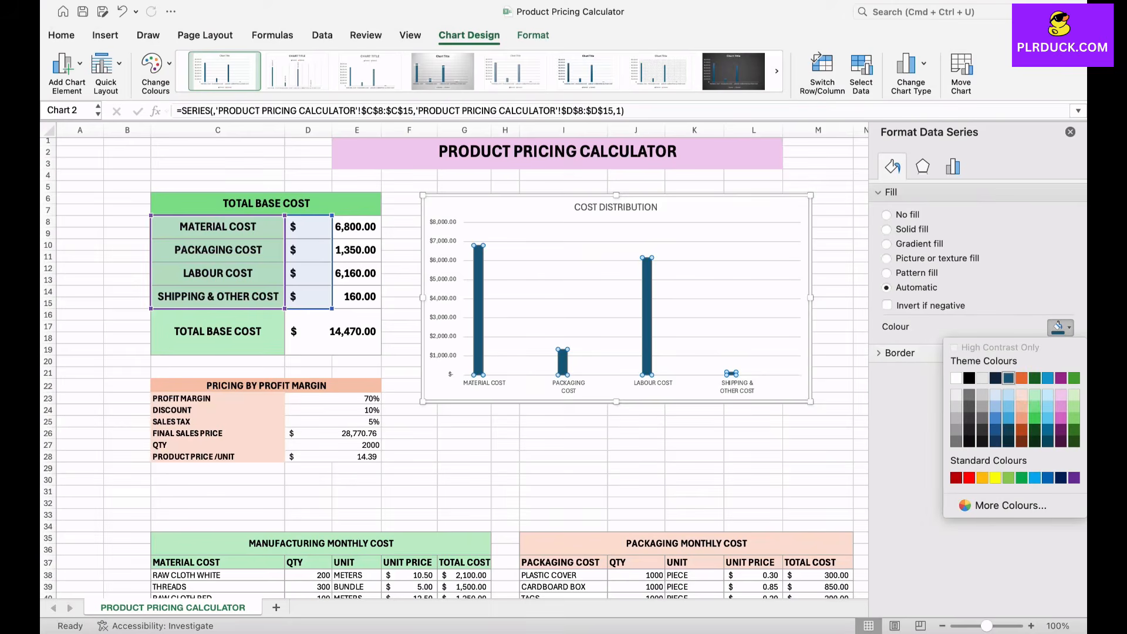
pyautogui.click(1035, 406)
pyautogui.click(636, 444)
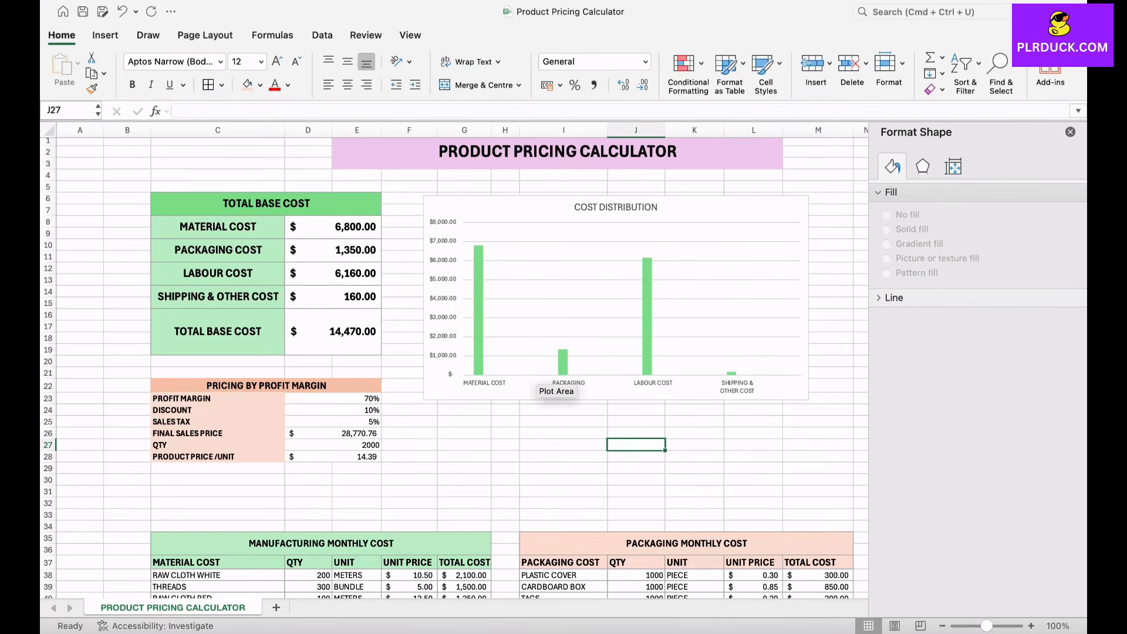
pyautogui.scroll(-6, 552, 382)
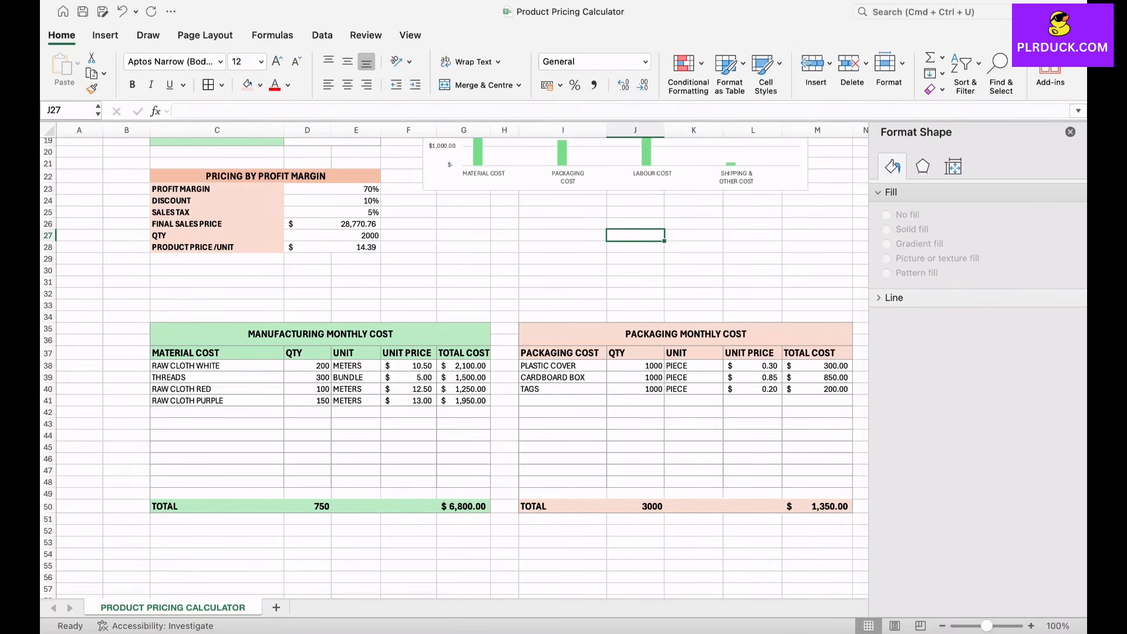
pyautogui.scroll(6, 455, 368)
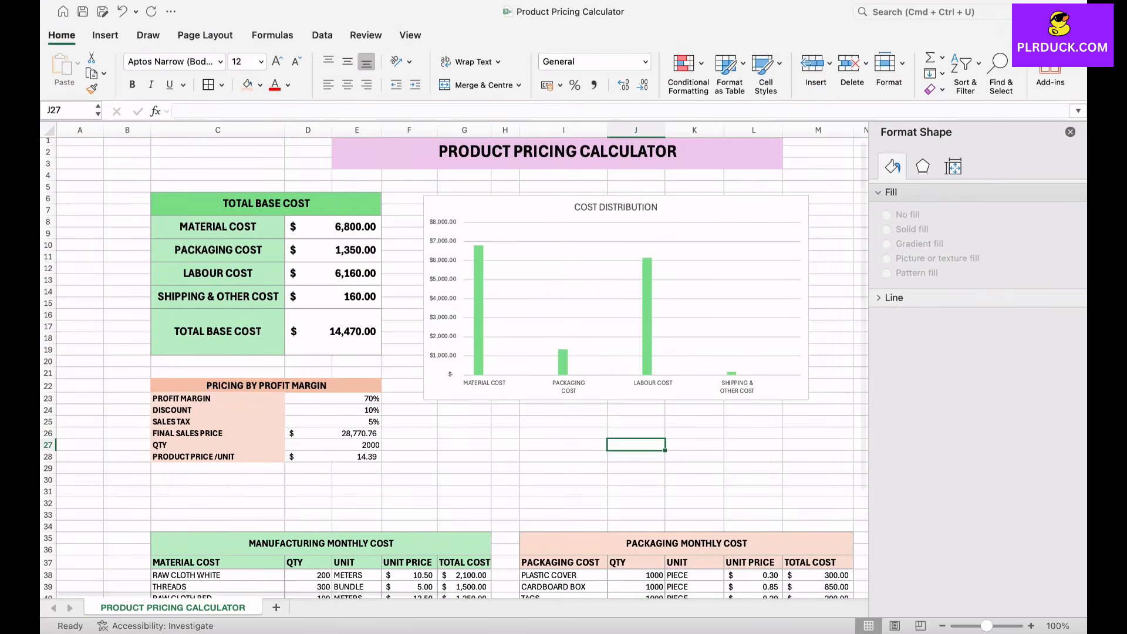
pyautogui.click(1070, 132)
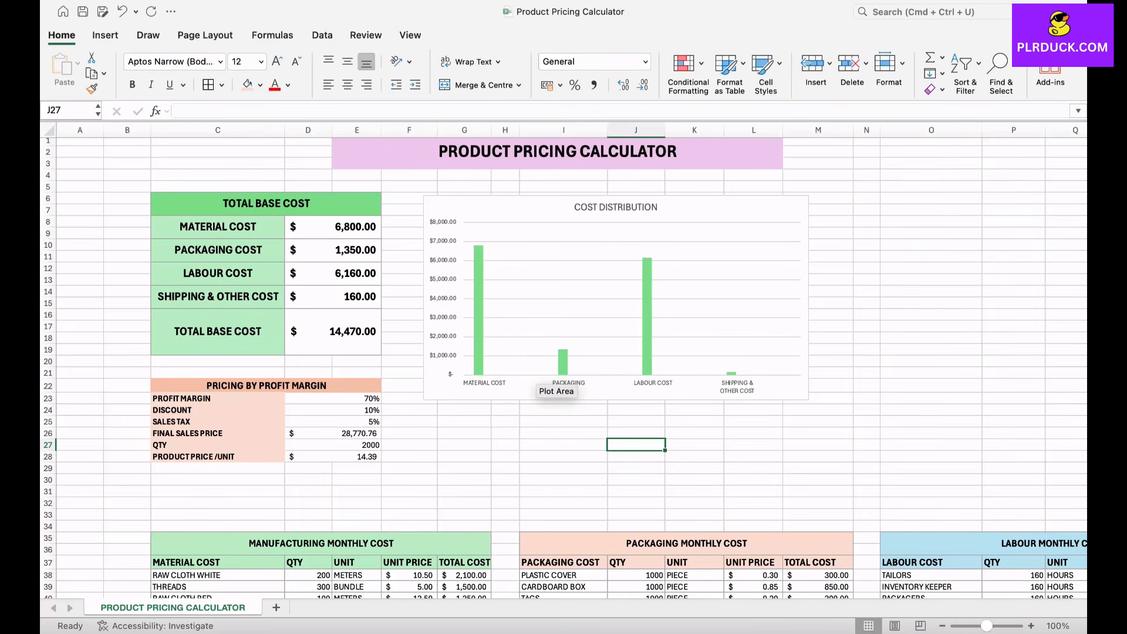
pyautogui.scroll(-5, 556, 382)
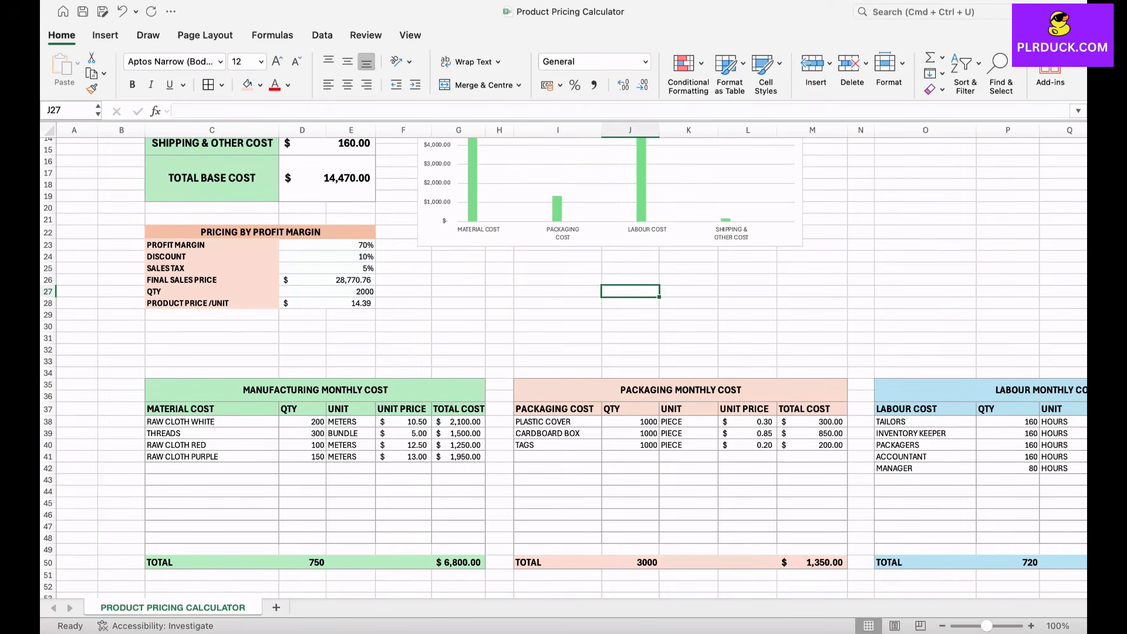
pyautogui.hscroll(5, 564, 361)
pyautogui.hscroll(3, 564, 361)
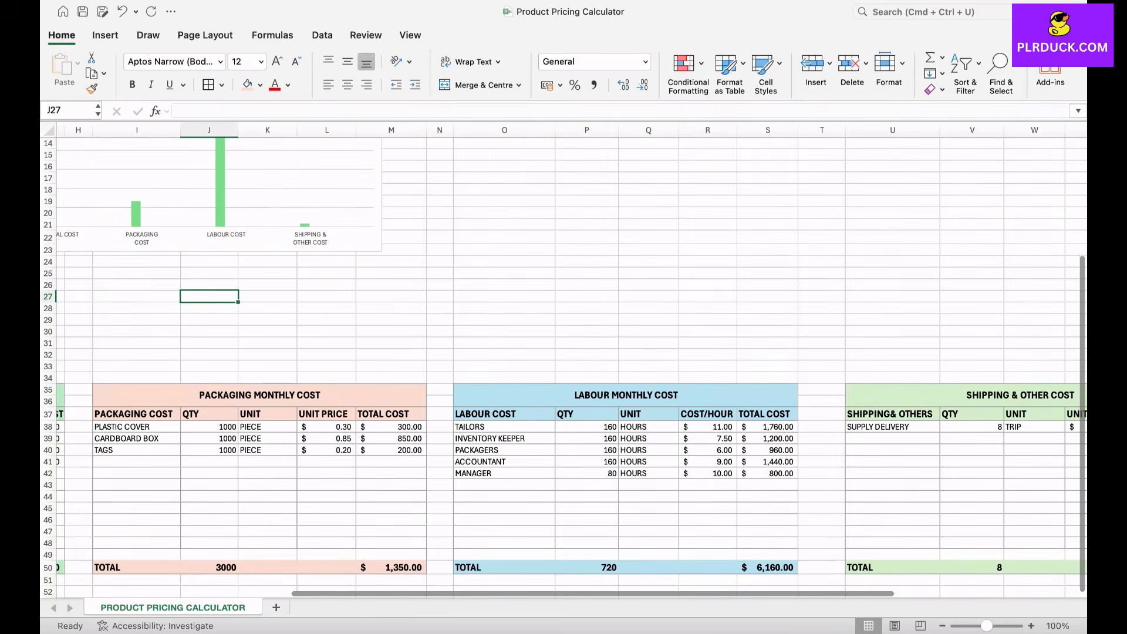
pyautogui.hscroll(-7, 564, 361)
pyautogui.scroll(4, 564, 361)
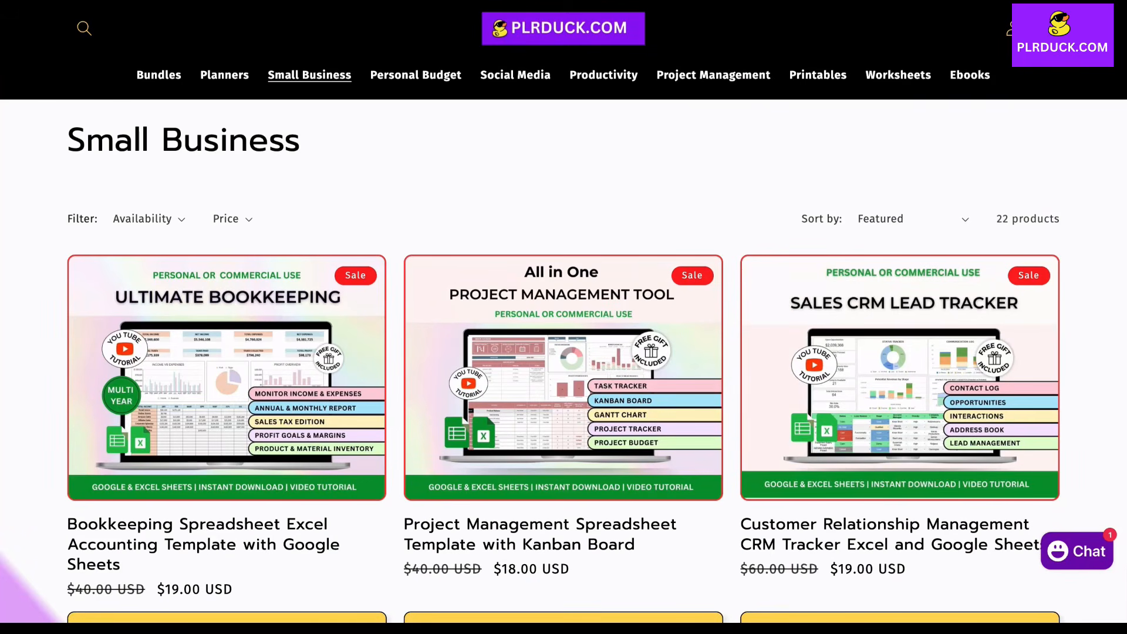
pyautogui.scroll(-10, 563, 317)
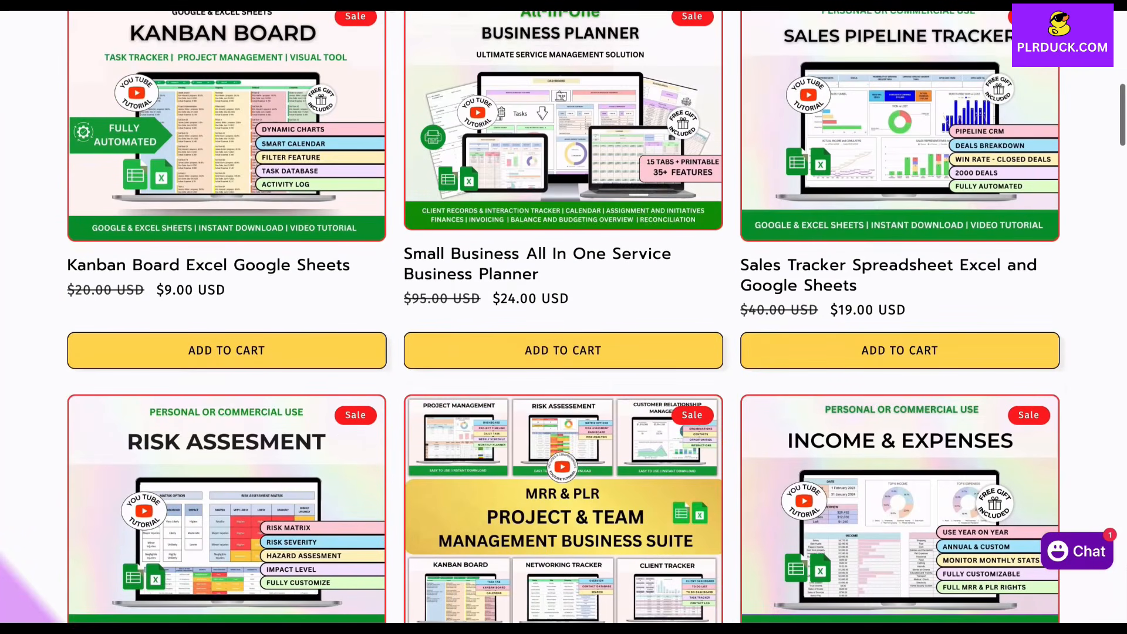
pyautogui.scroll(-12, 564, 317)
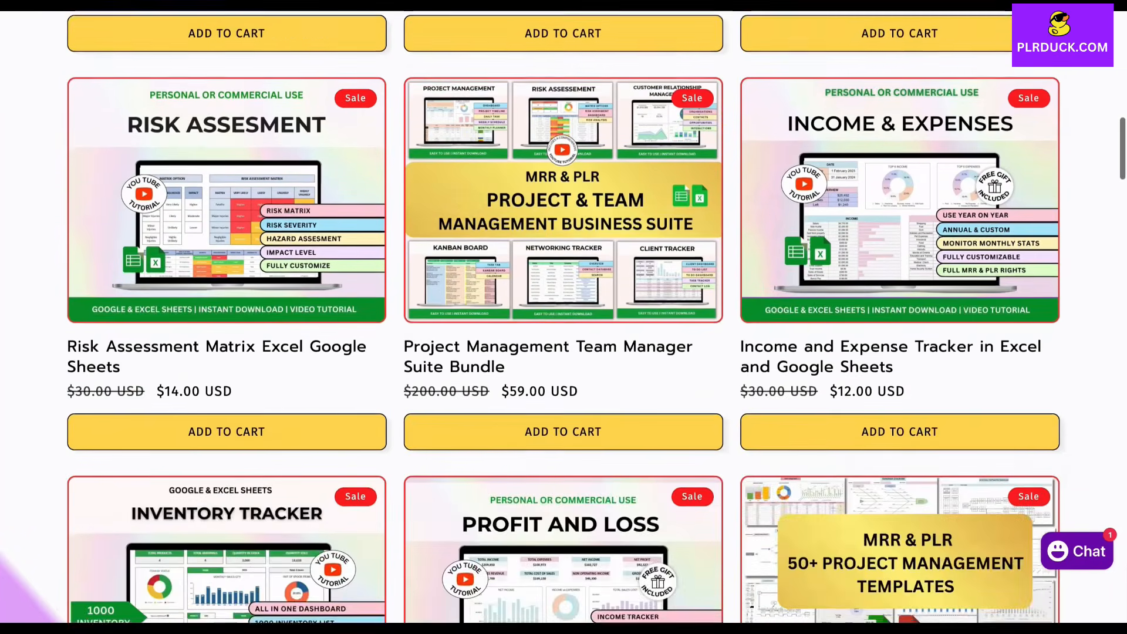